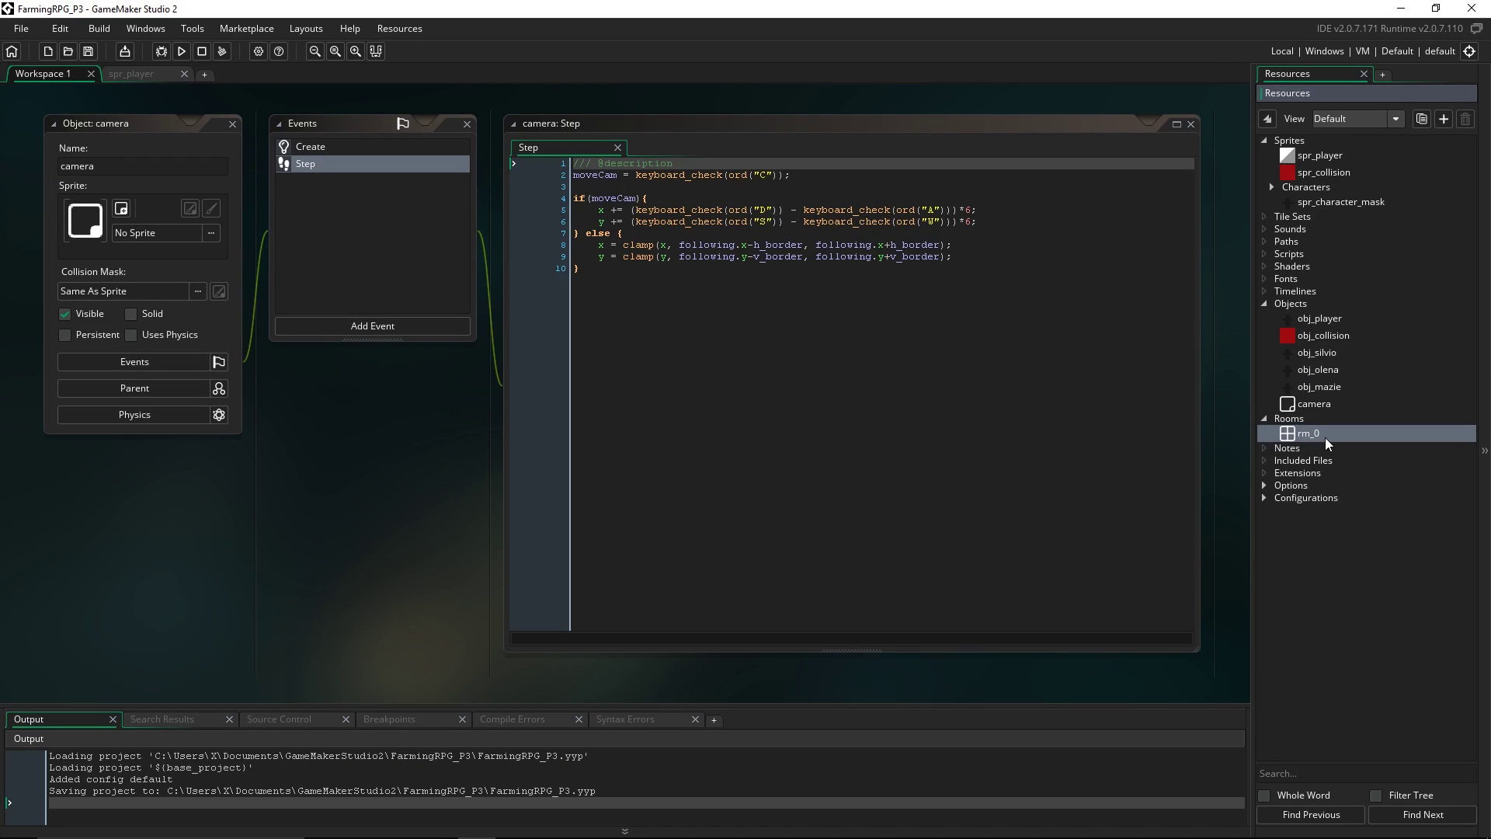
# Create a new sprite and import the 1024x1024 spr_tile_terrain tilesheet into it
pyautogui.rightClick(1317, 138)
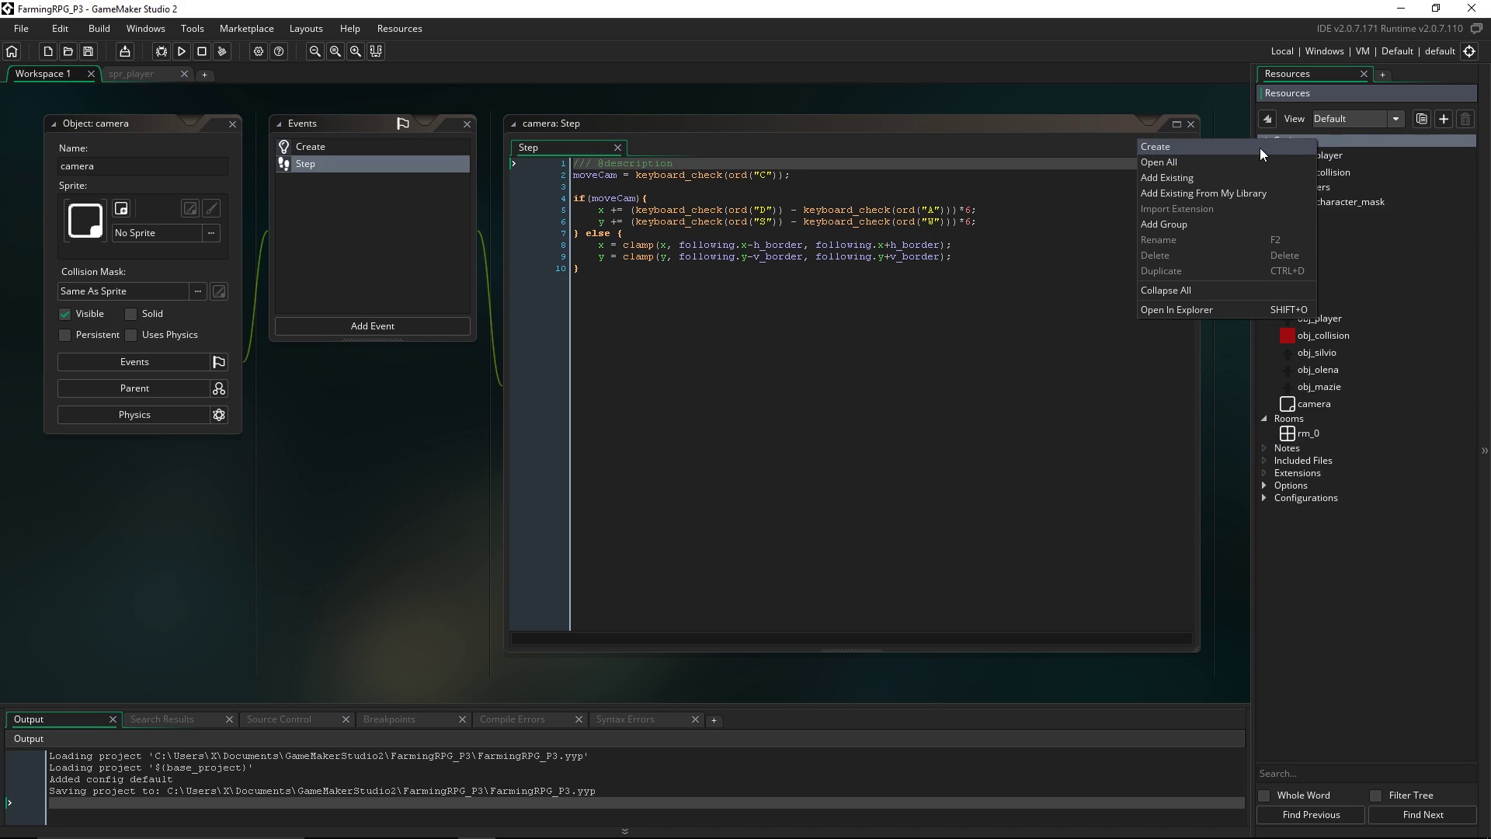
pyautogui.click(1261, 149)
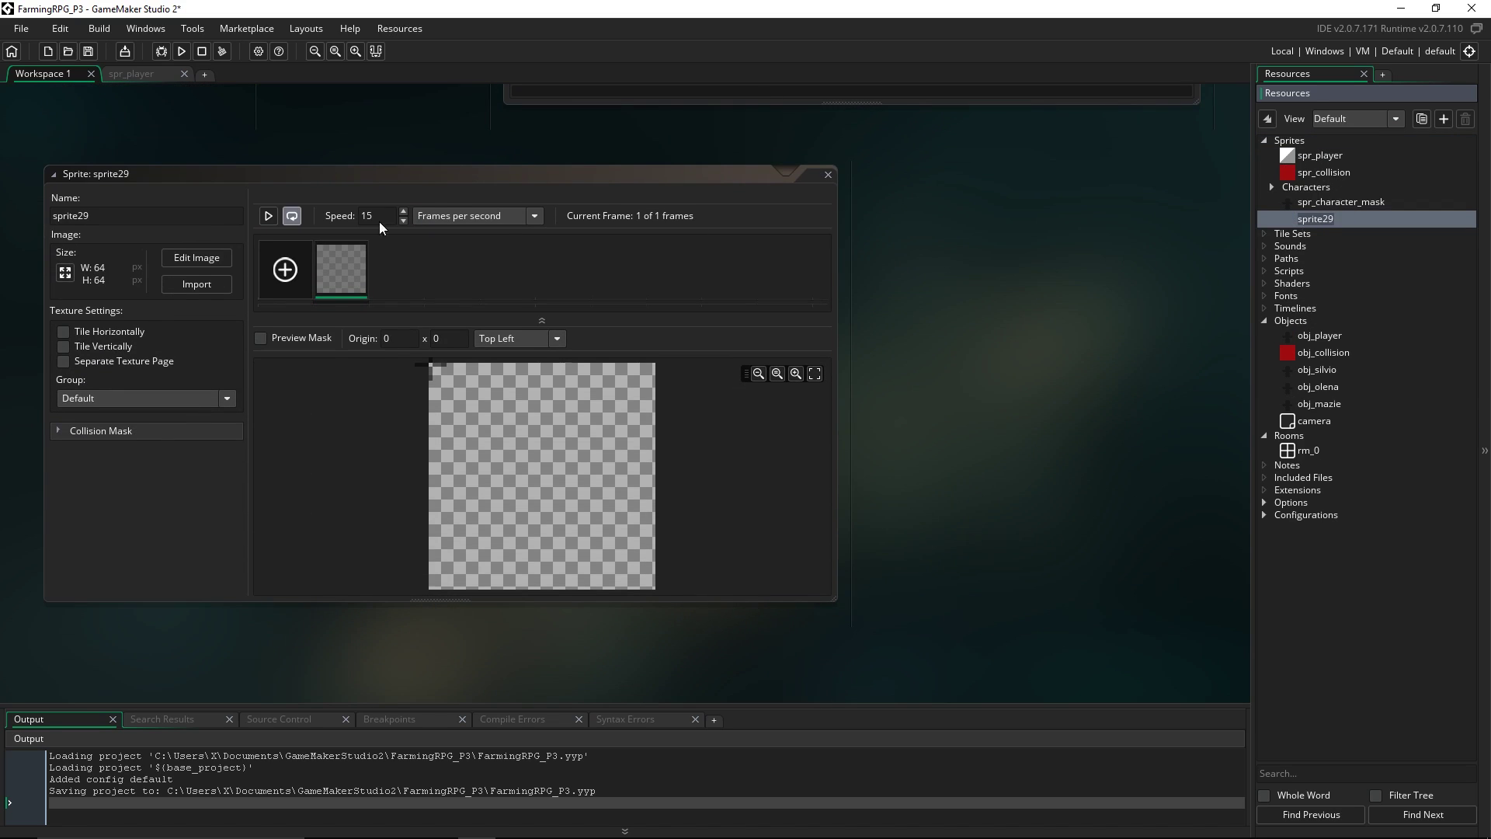
pyautogui.click(214, 286)
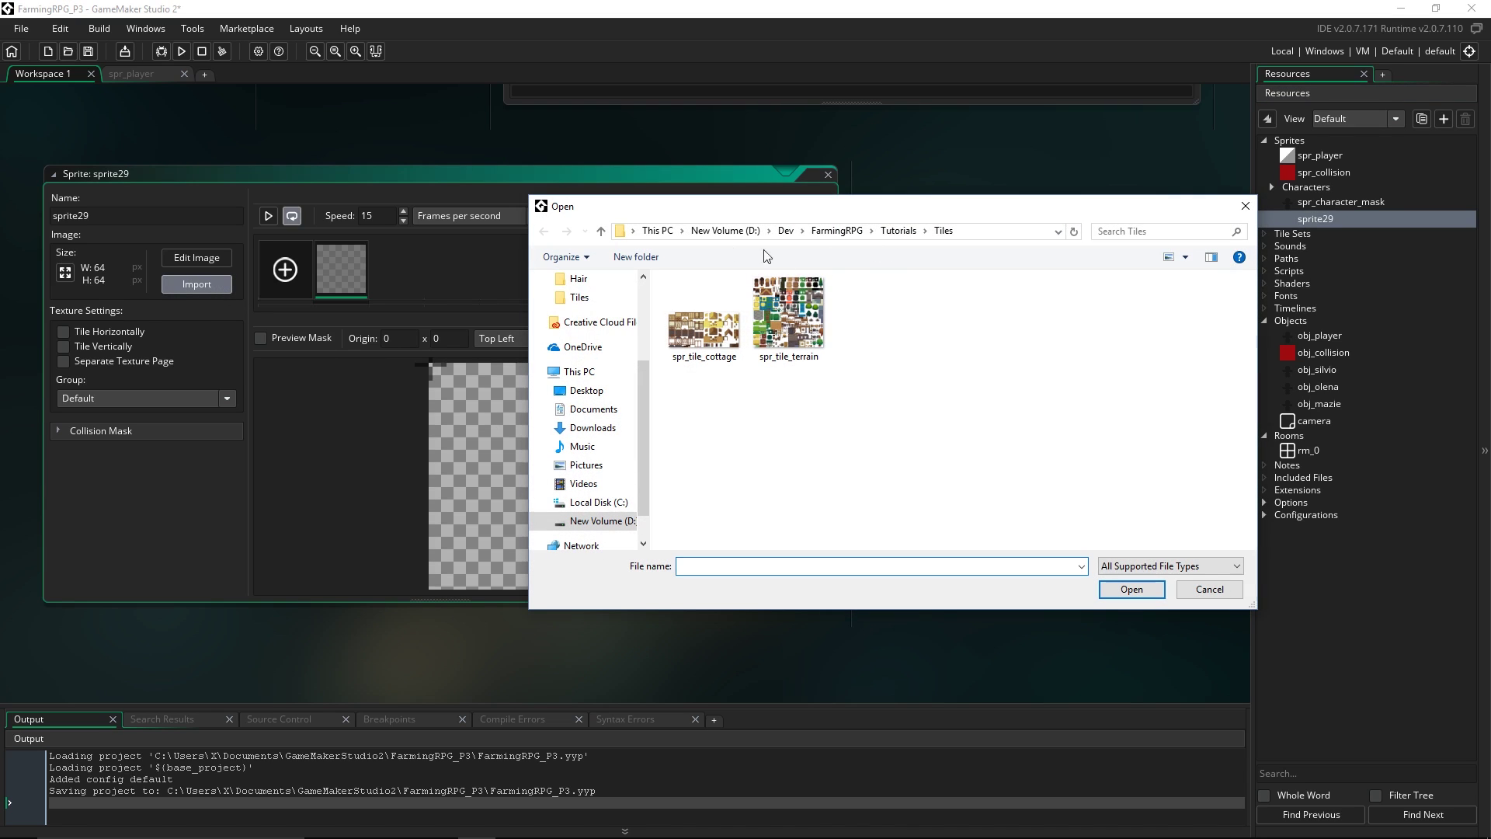
pyautogui.click(794, 329)
pyautogui.doubleClick(812, 336)
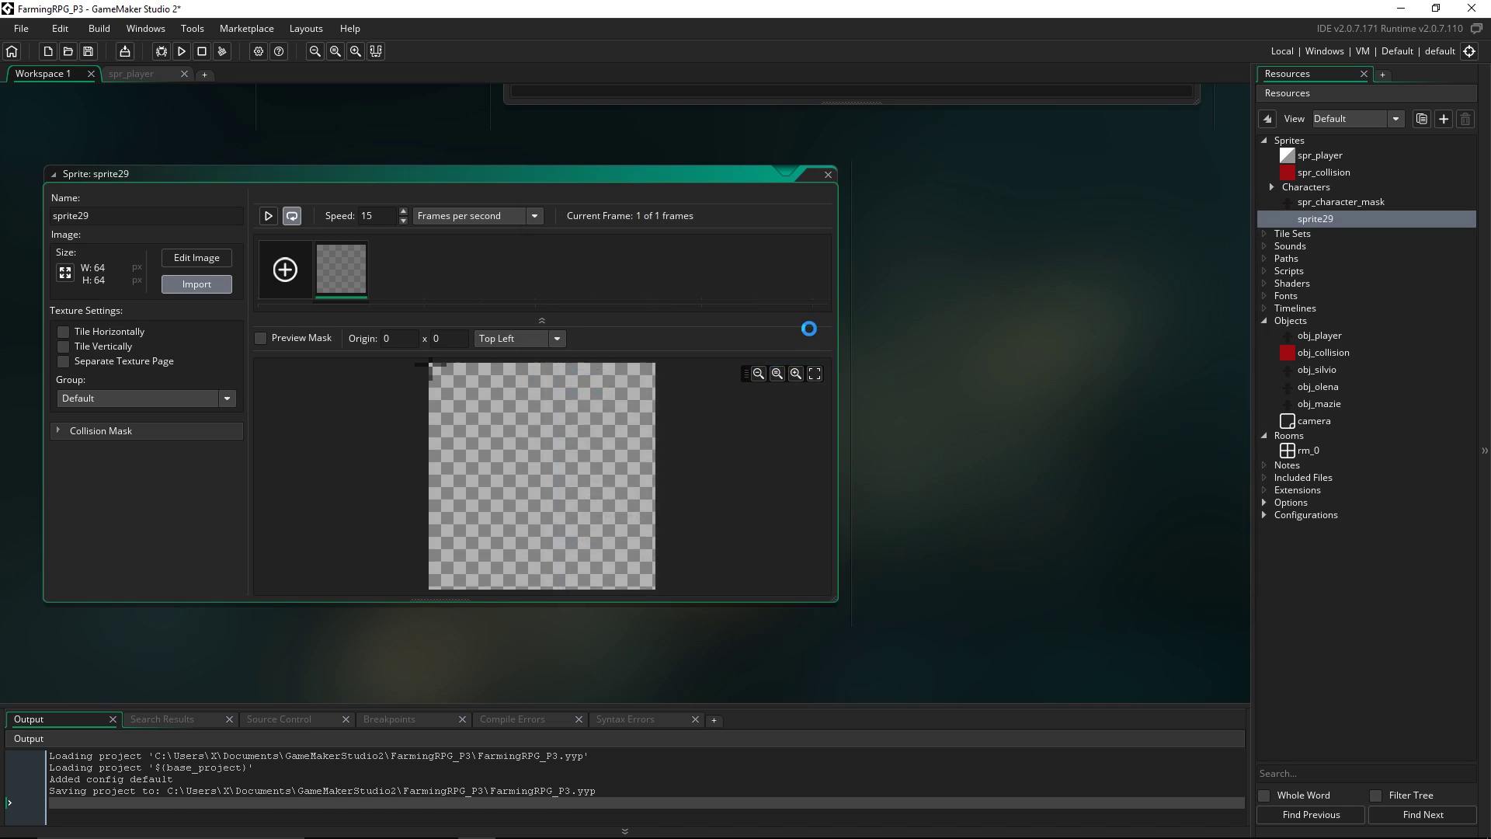
# Rename the new sprite to spr_tile_terrain
pyautogui.click(1324, 220)
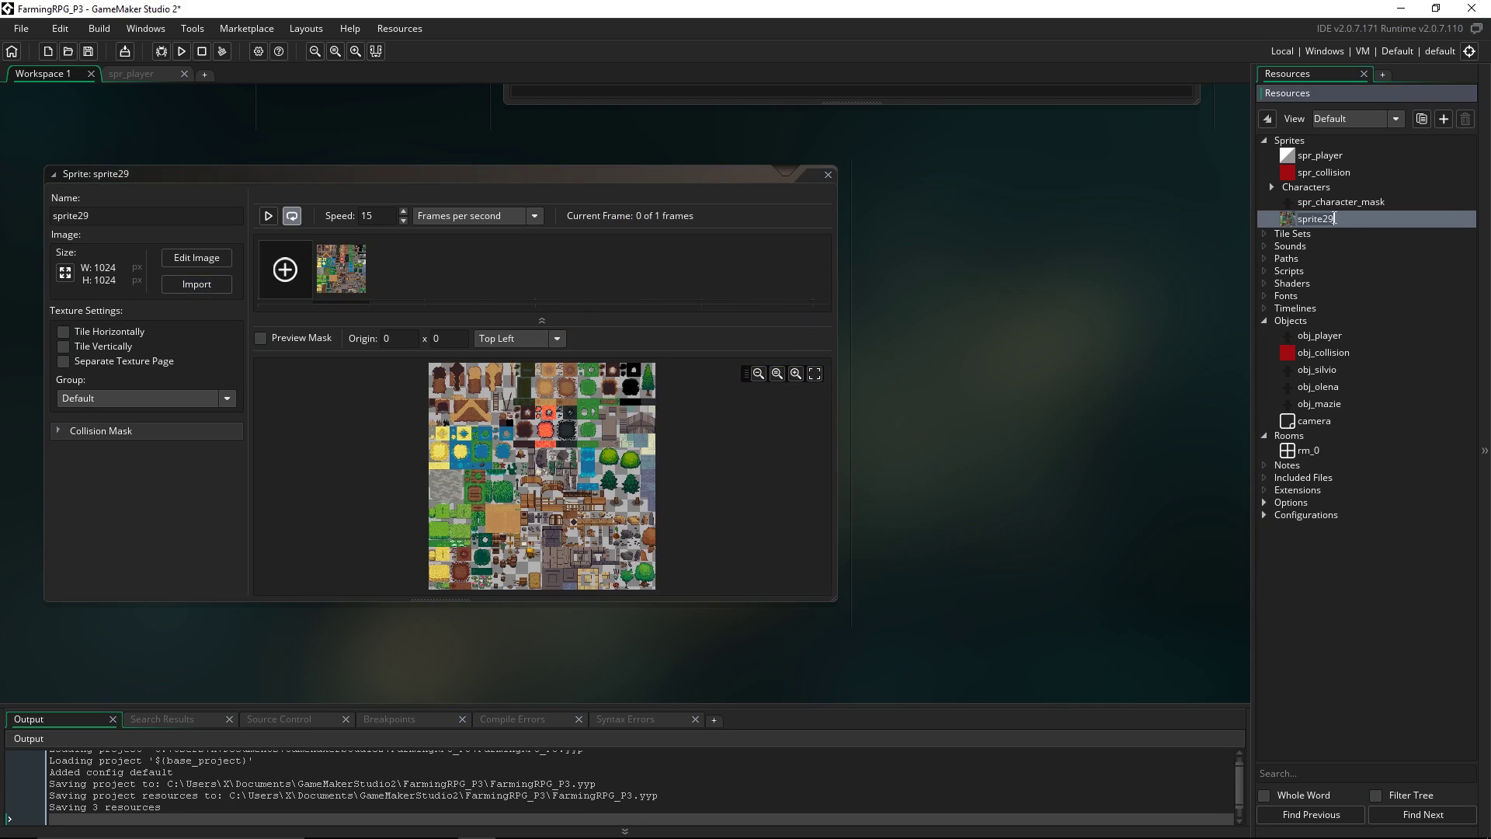
pyautogui.write('spr_tile_terrain')
pyautogui.press('Return')
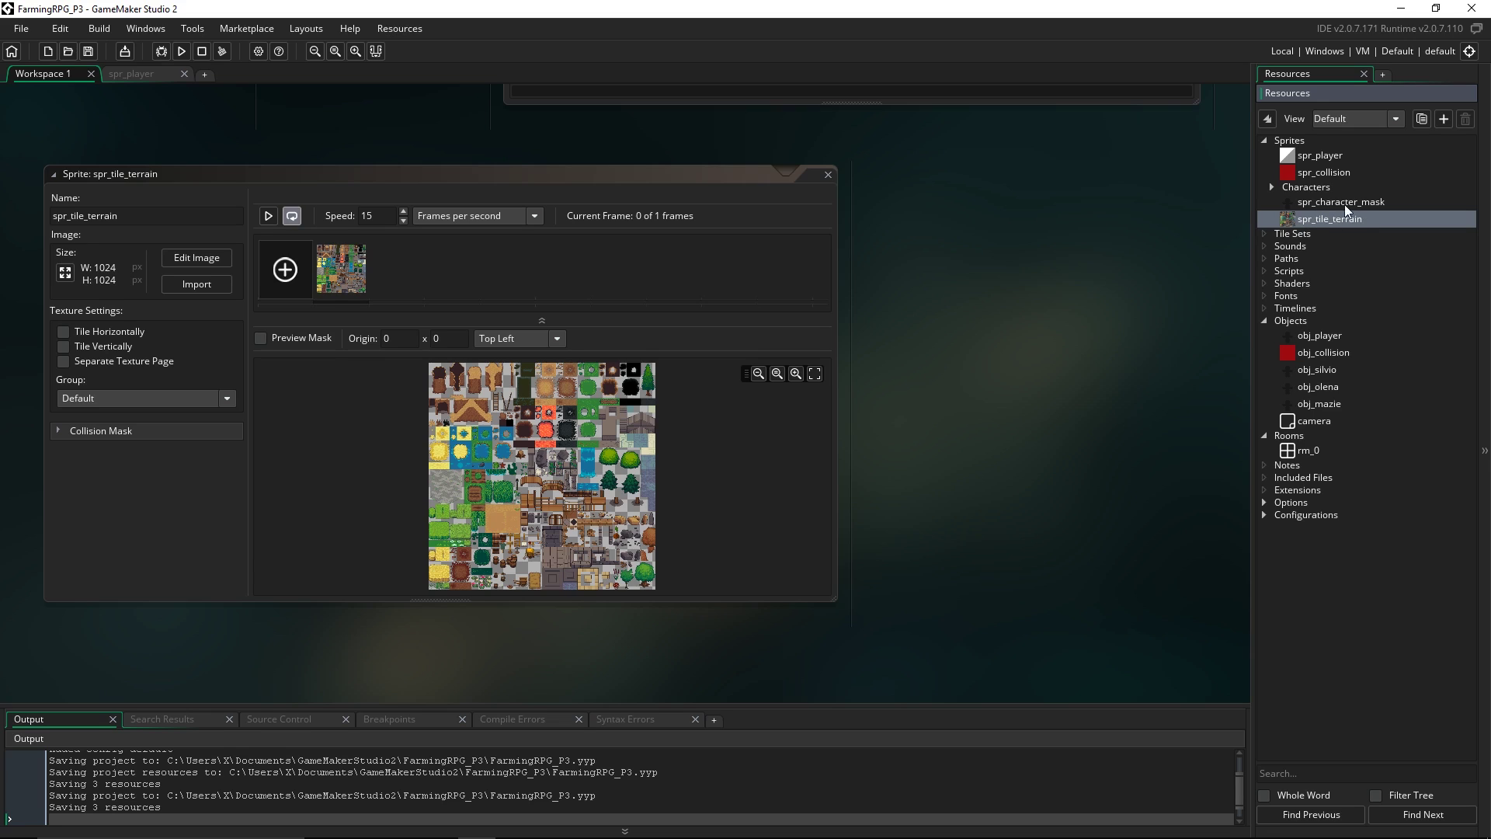
pyautogui.click(1298, 234)
pyautogui.click(1312, 143)
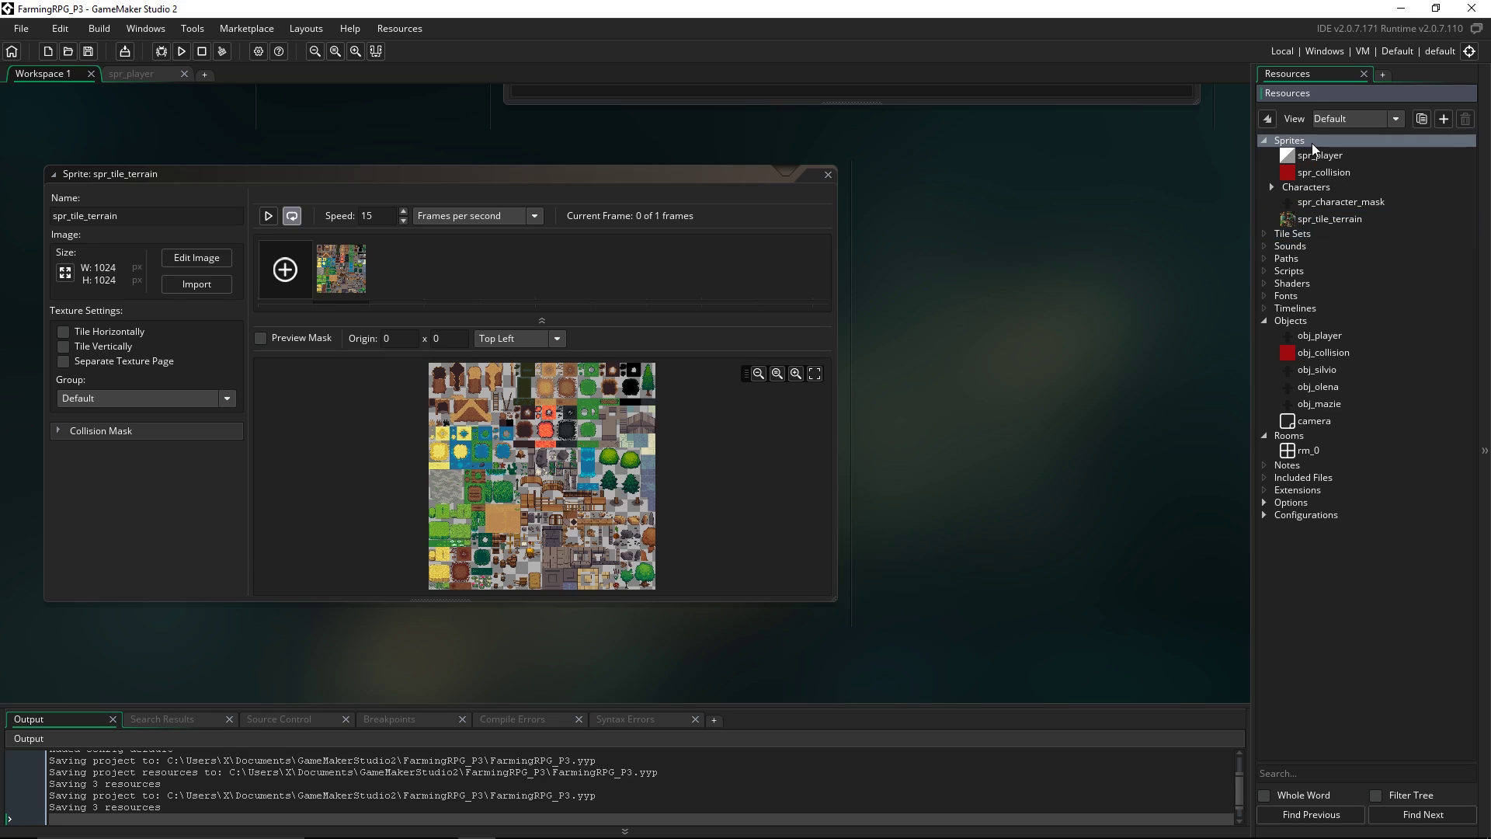
# Create a sprite named spr_tile_cottage and import the 1024x512 cottage tilesheet into it
pyautogui.rightClick(1314, 147)
pyautogui.click(1277, 156)
pyautogui.write('s')
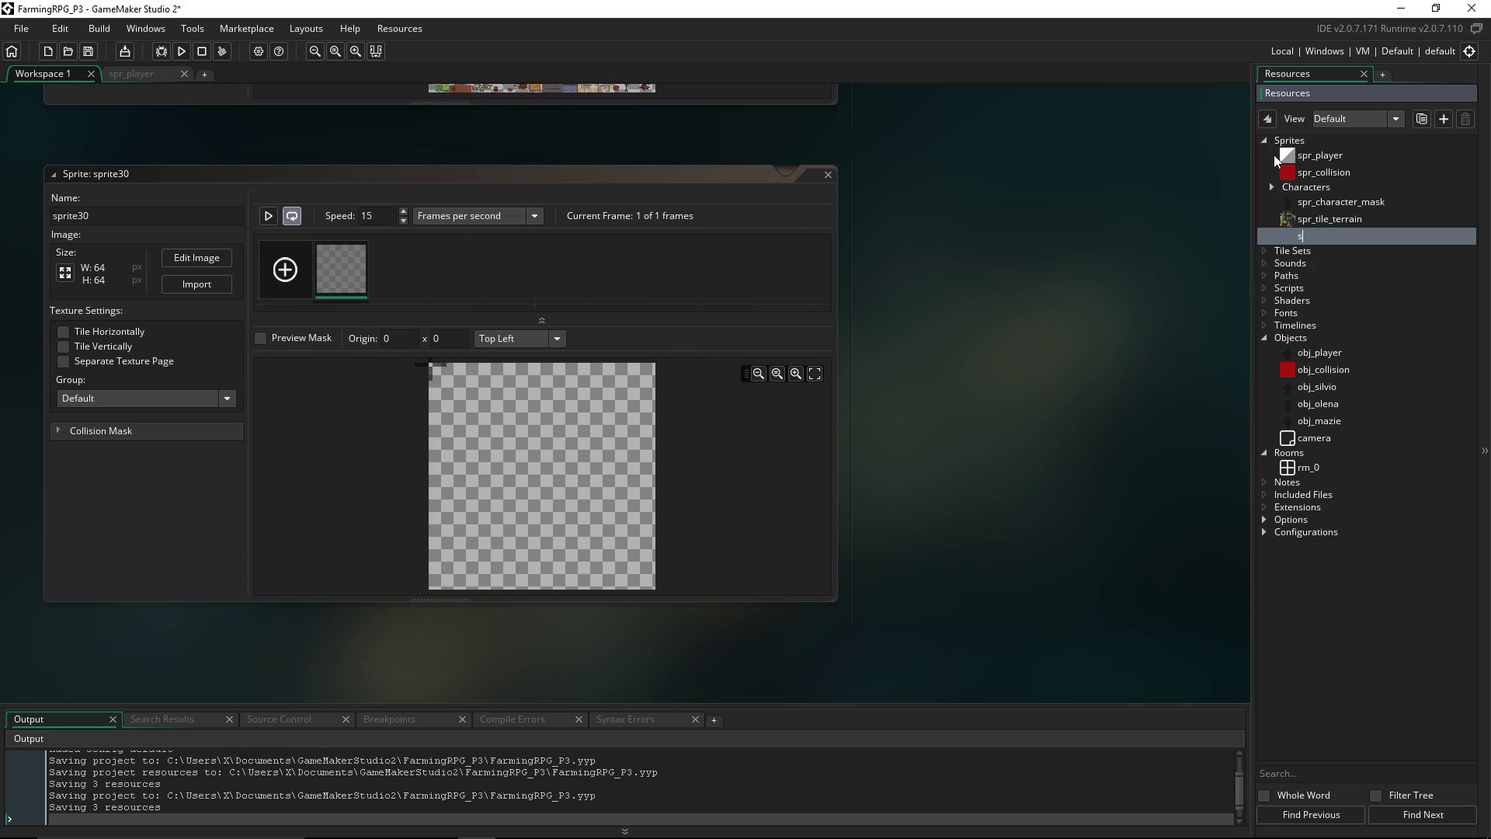
pyautogui.write('pr_tile_cottage')
pyautogui.press('Return')
pyautogui.click(196, 284)
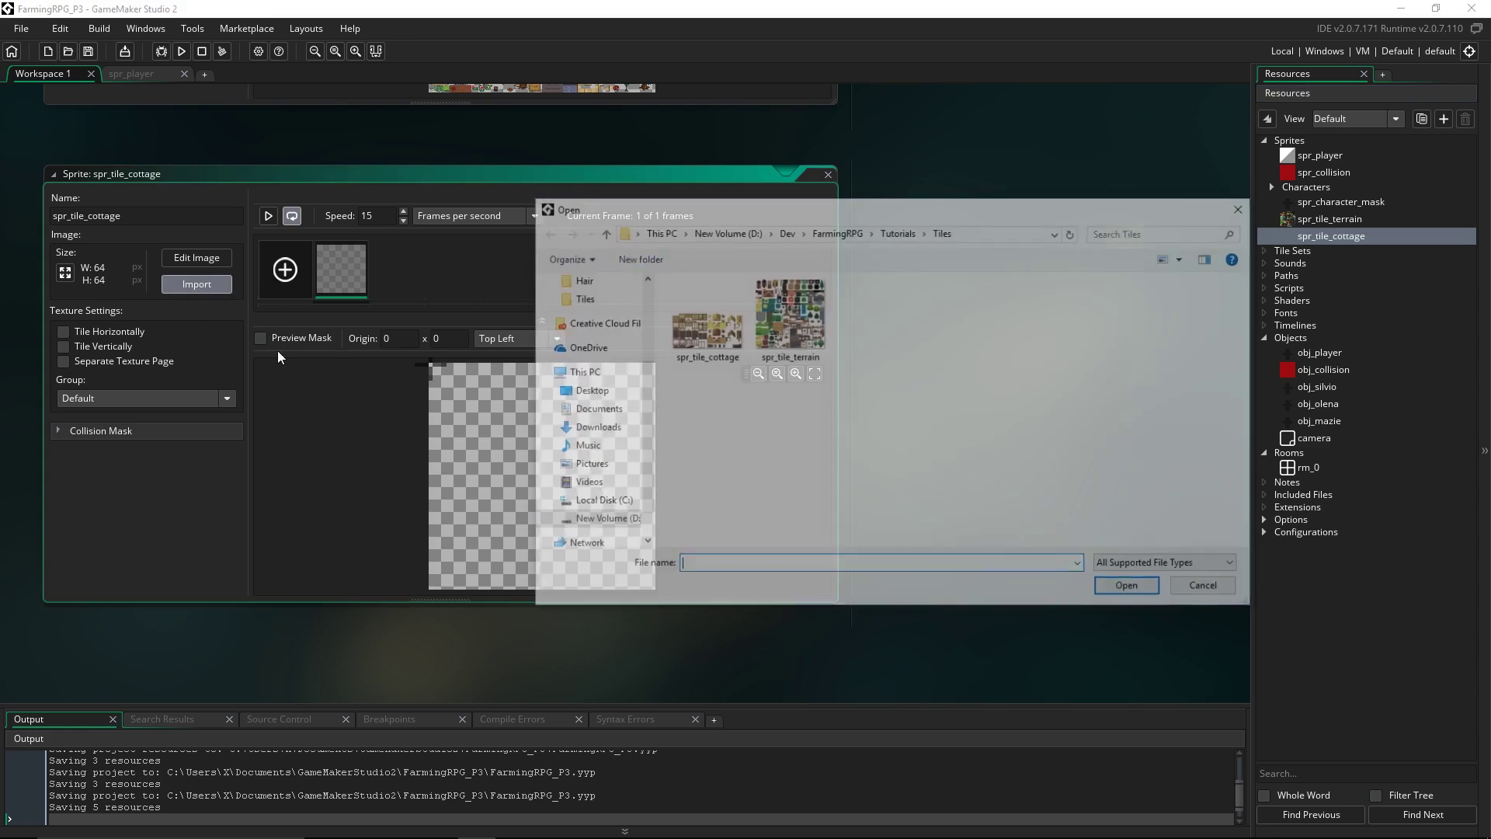
pyautogui.doubleClick(706, 330)
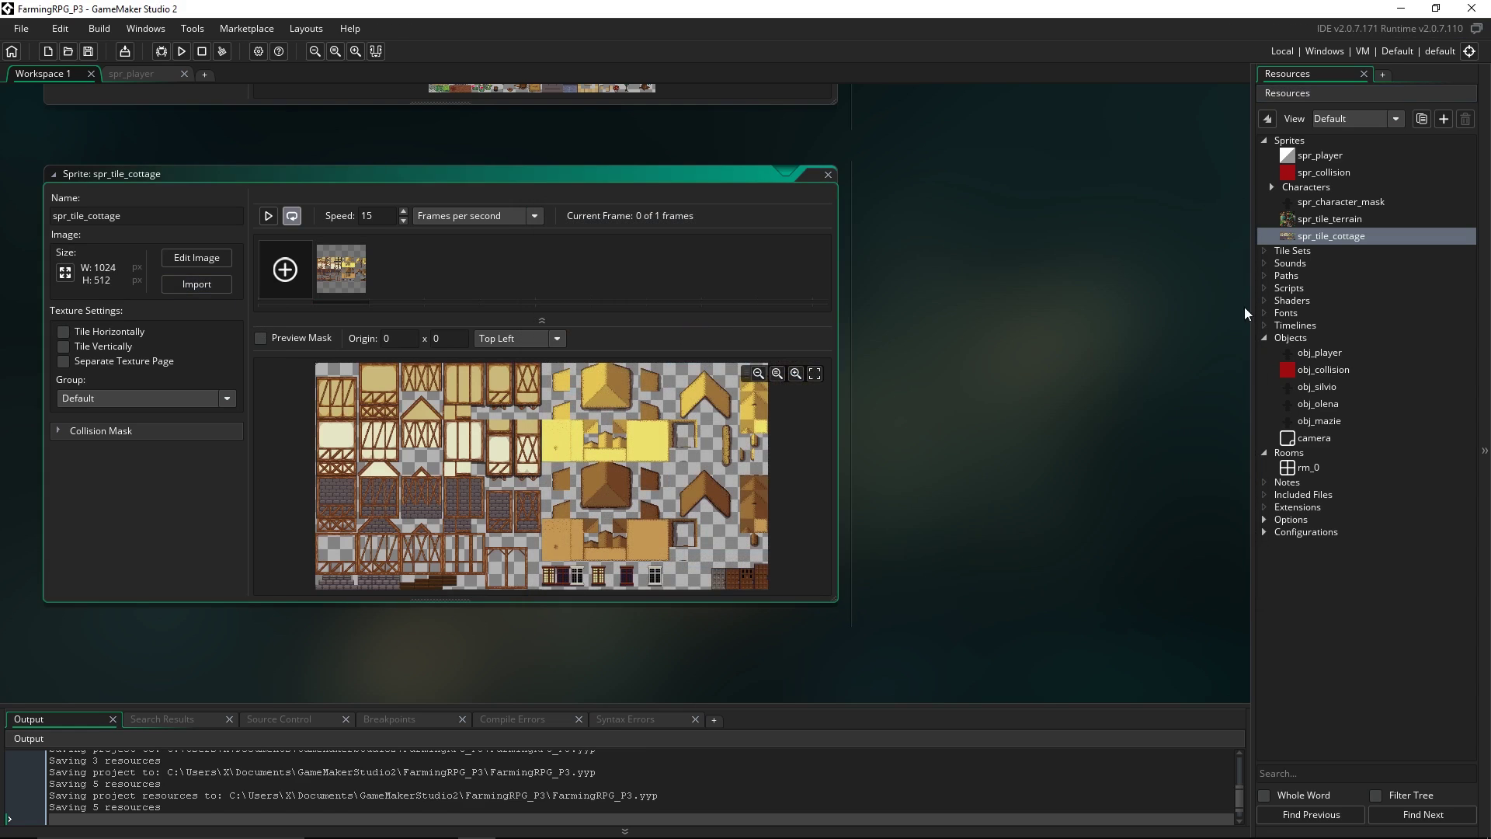
pyautogui.click(1312, 251)
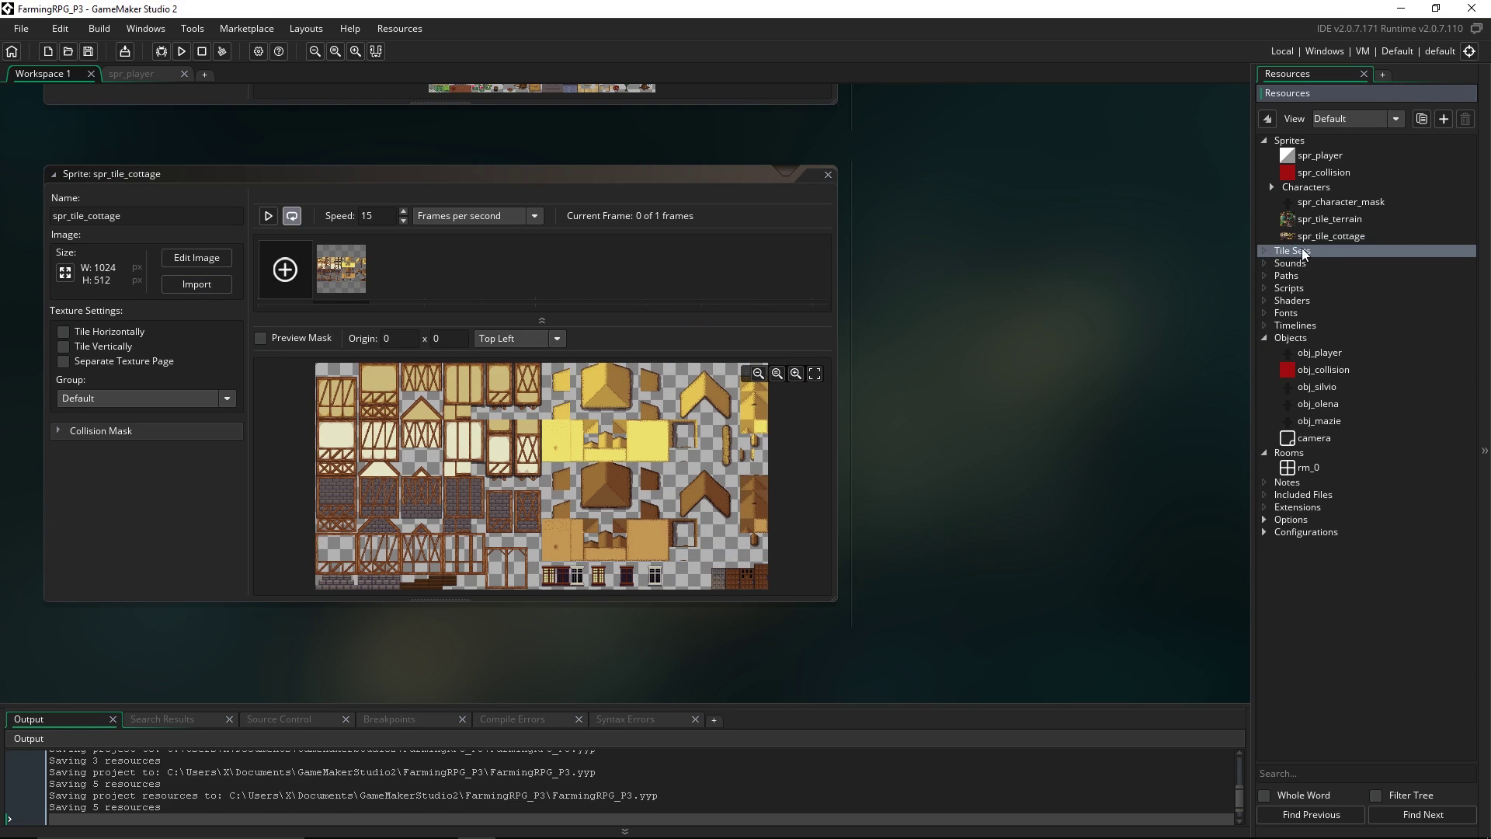
# Create a tile set named tile_terrain that uses the spr_tile_terrain sprite
pyautogui.rightClick(1298, 253)
pyautogui.click(1315, 262)
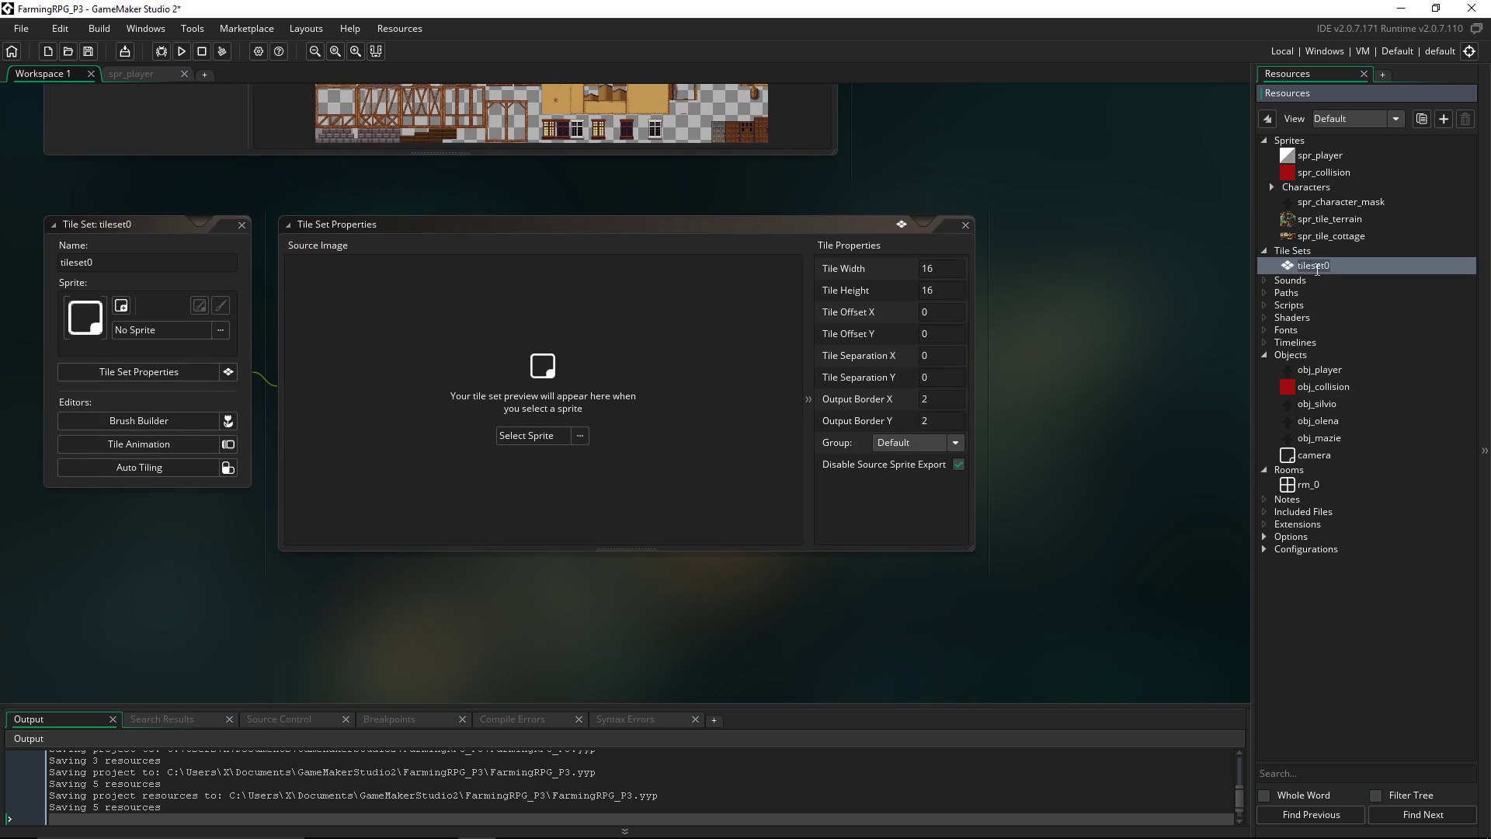
pyautogui.write('tile_terrain')
pyautogui.press('Return')
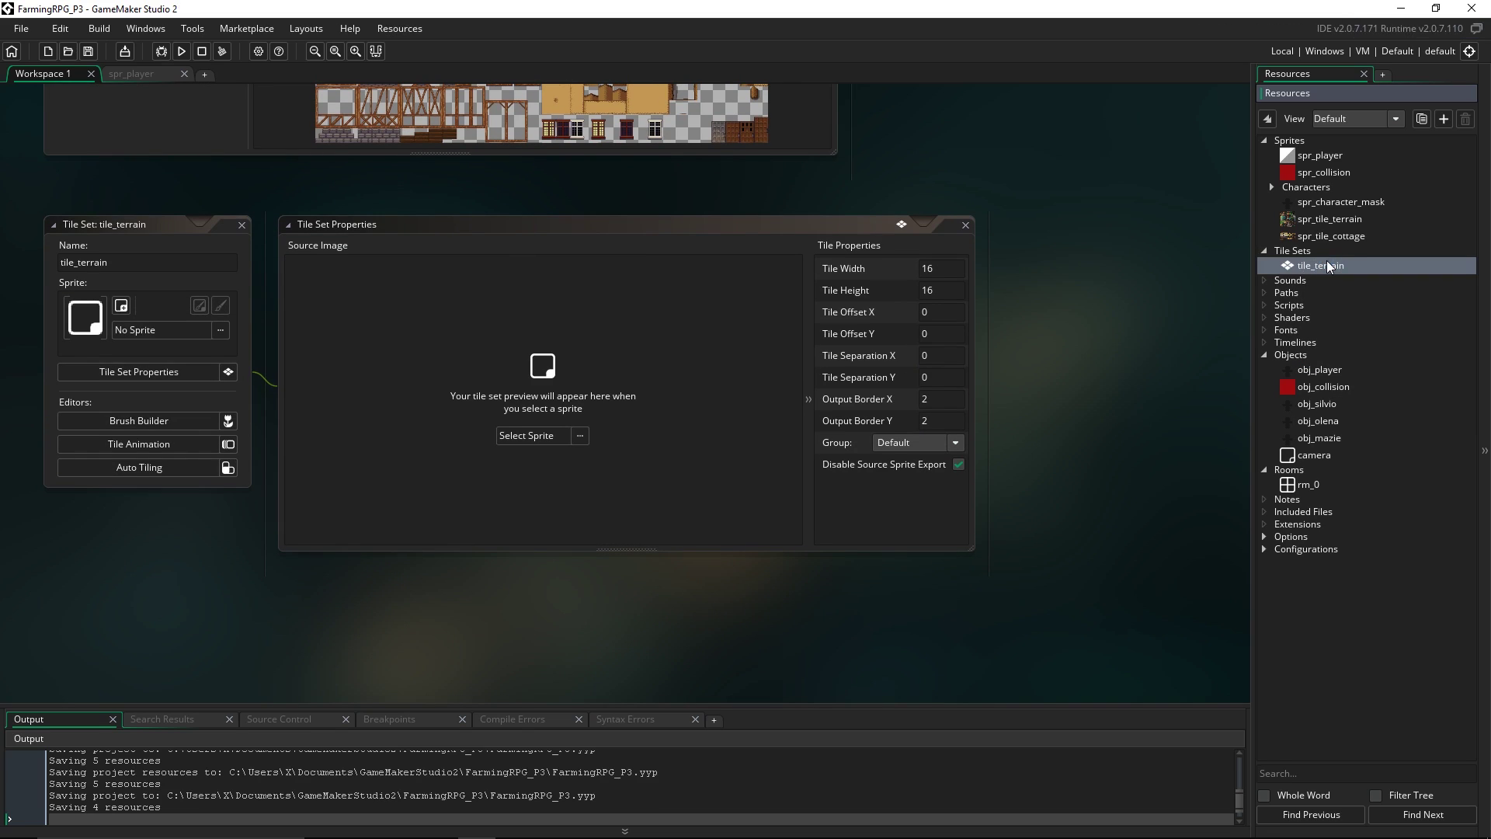
pyautogui.click(561, 435)
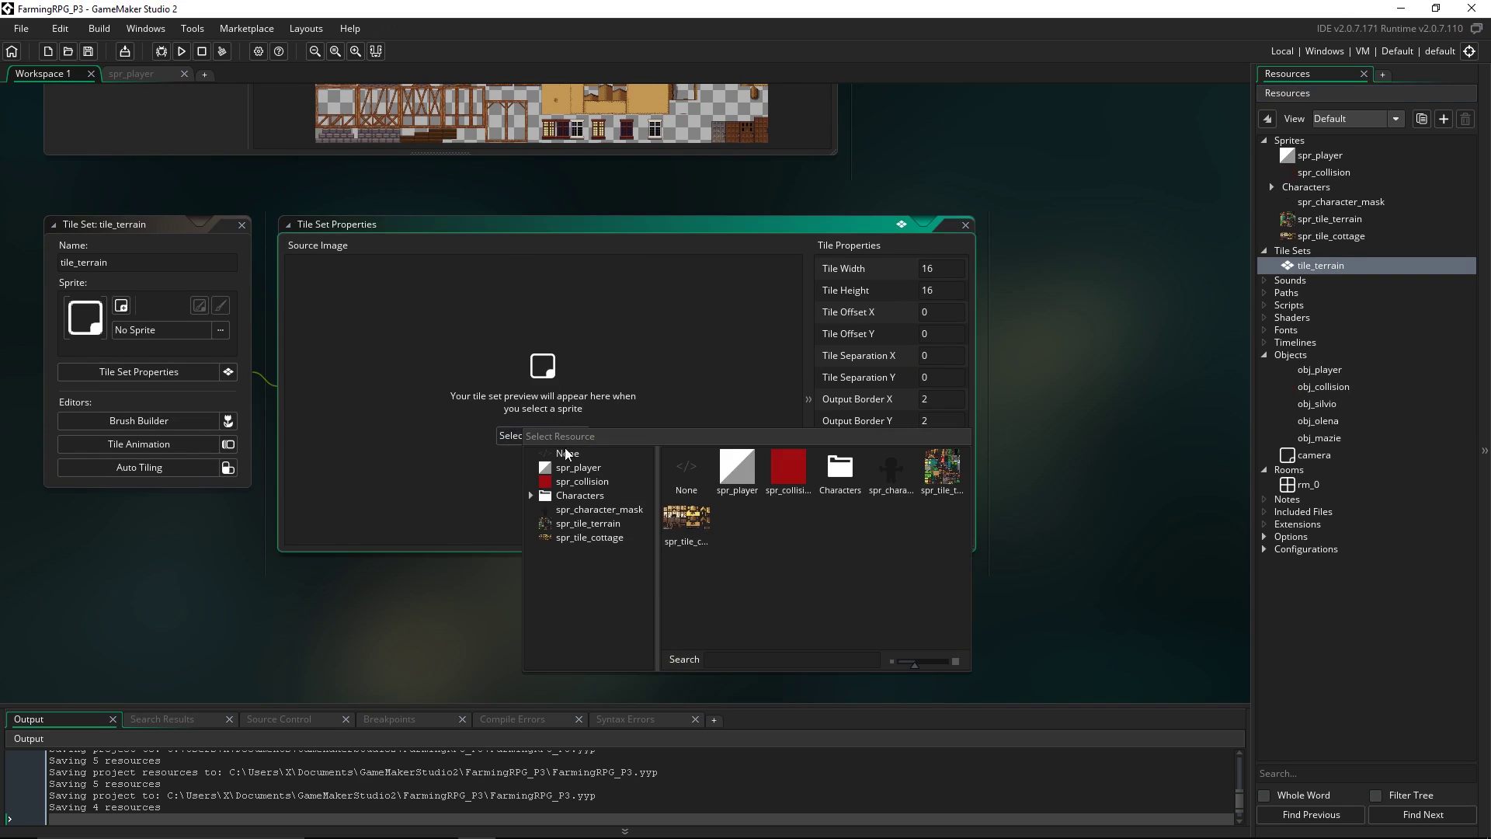
pyautogui.click(943, 473)
# Create a second, empty tile set named tile_cottage
pyautogui.click(1287, 253)
pyautogui.rightClick(1288, 253)
pyautogui.click(1307, 260)
pyautogui.write('tile_')
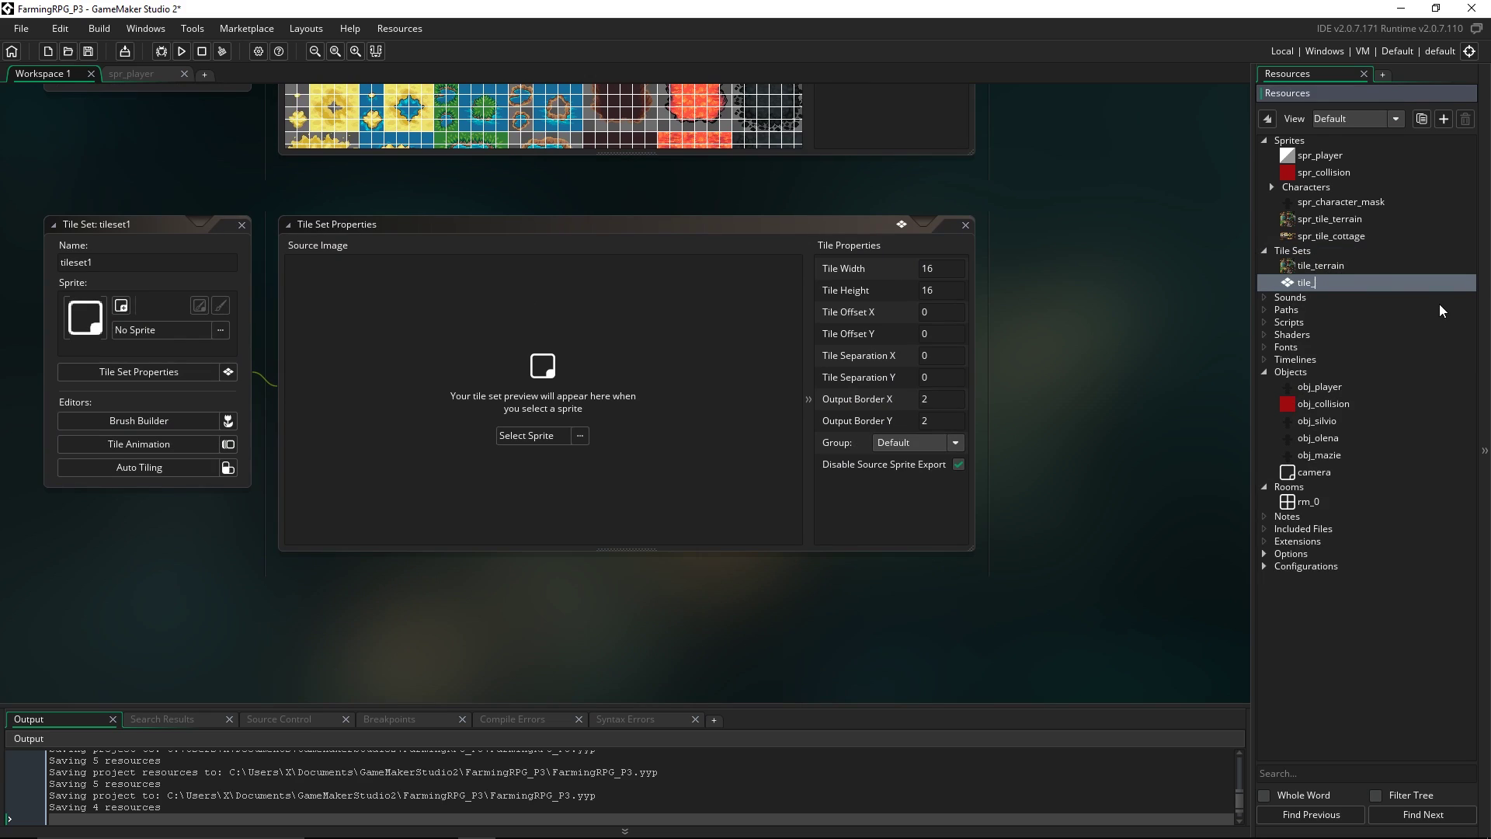
pyautogui.write('cottage')
pyautogui.press('Return')
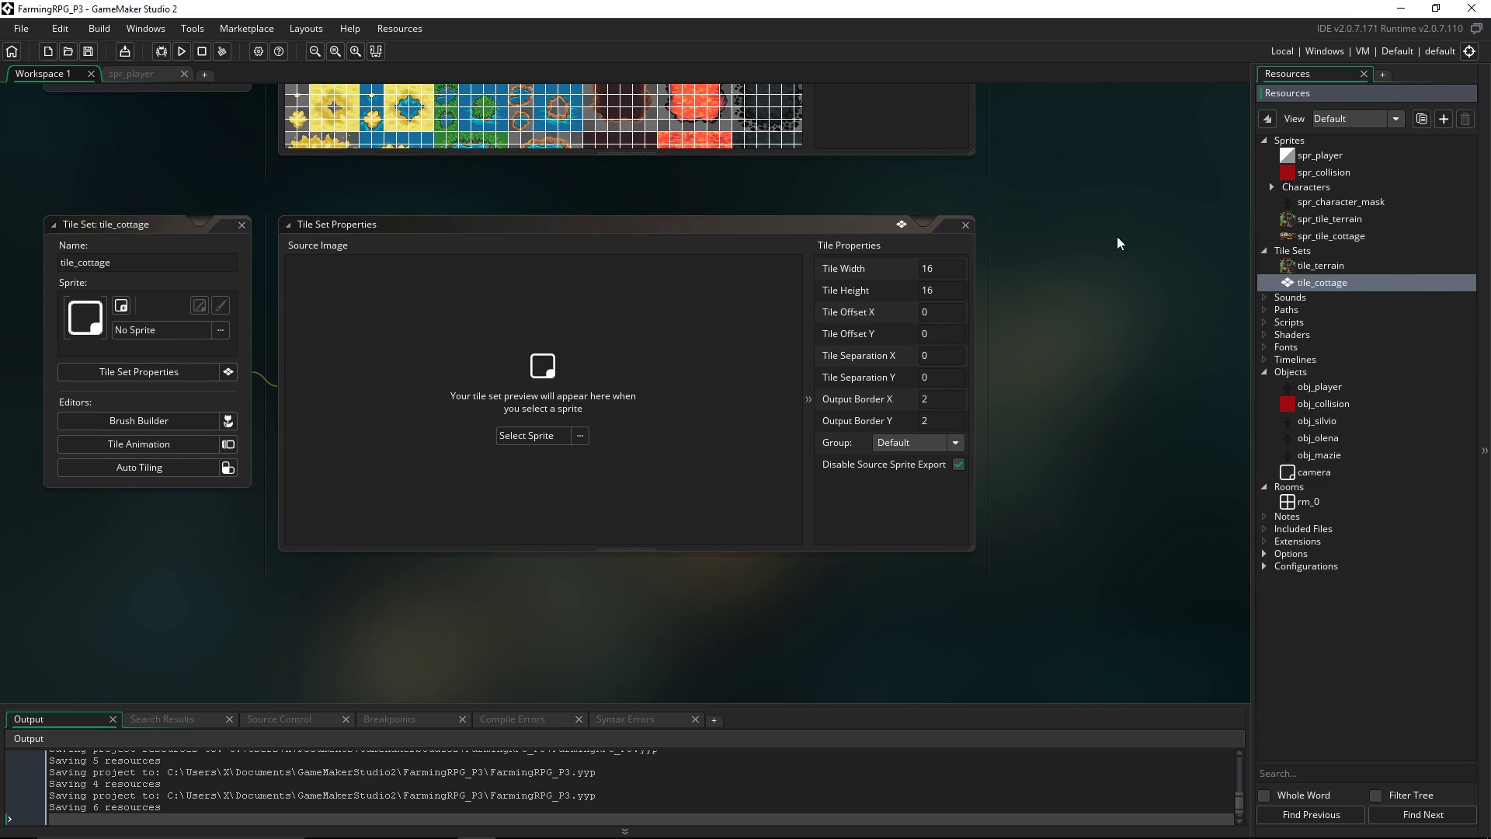
# Assign spr_tile_cottage as the sprite of tile_cottage
pyautogui.click(582, 436)
pyautogui.click(718, 532)
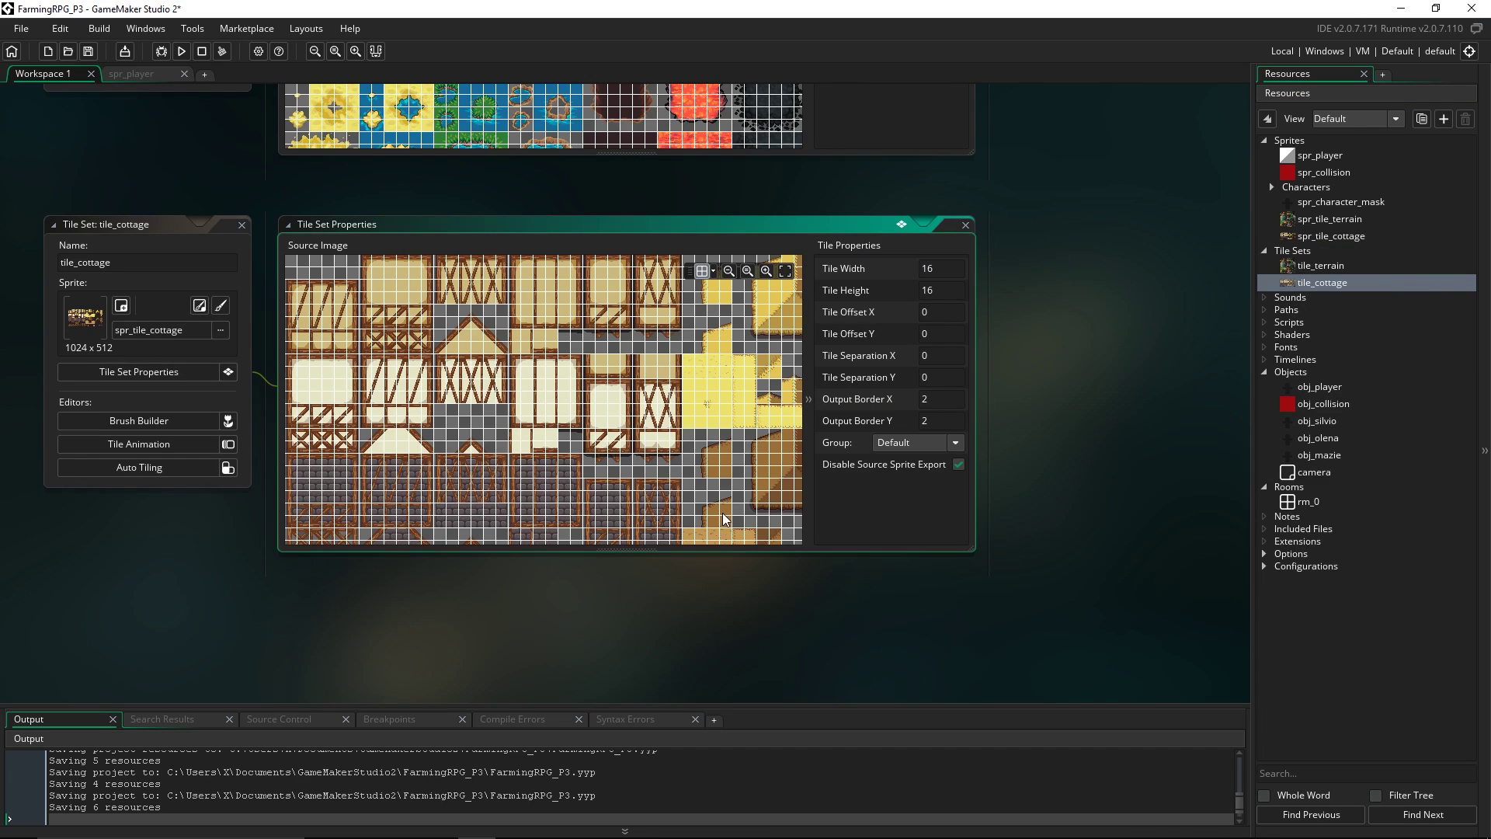
pyautogui.moveTo(537, 273); pyautogui.dragTo(548, 312, button='middle')
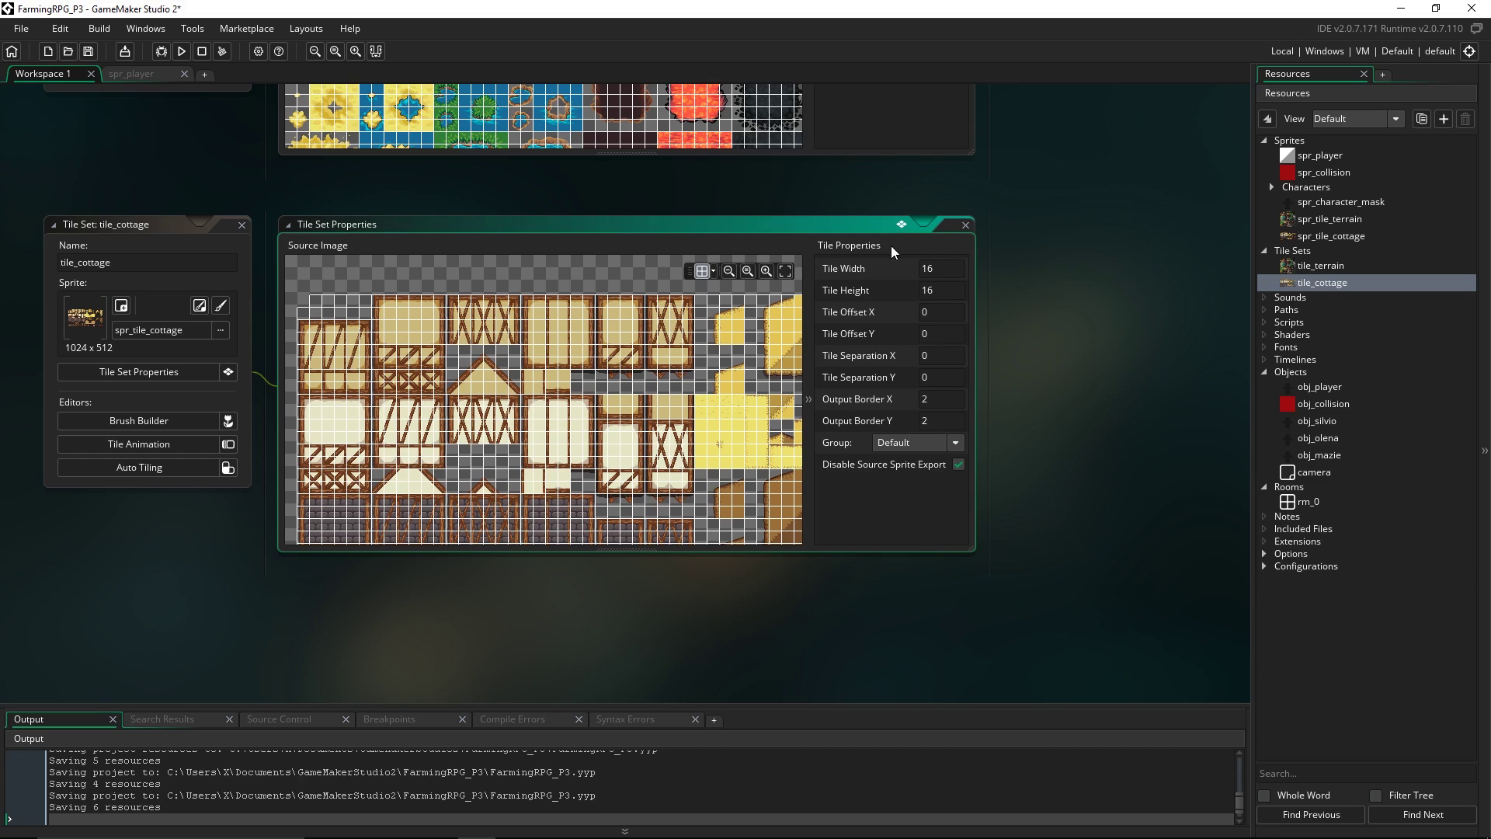
pyautogui.moveTo(451, 416); pyautogui.dragTo(502, 433, button='middle')
# Set tile_cottage's tile width and height to 32 and check the resulting grid
pyautogui.doubleClick(926, 268)
pyautogui.write('32')
pyautogui.doubleClick(932, 292)
pyautogui.write('32')
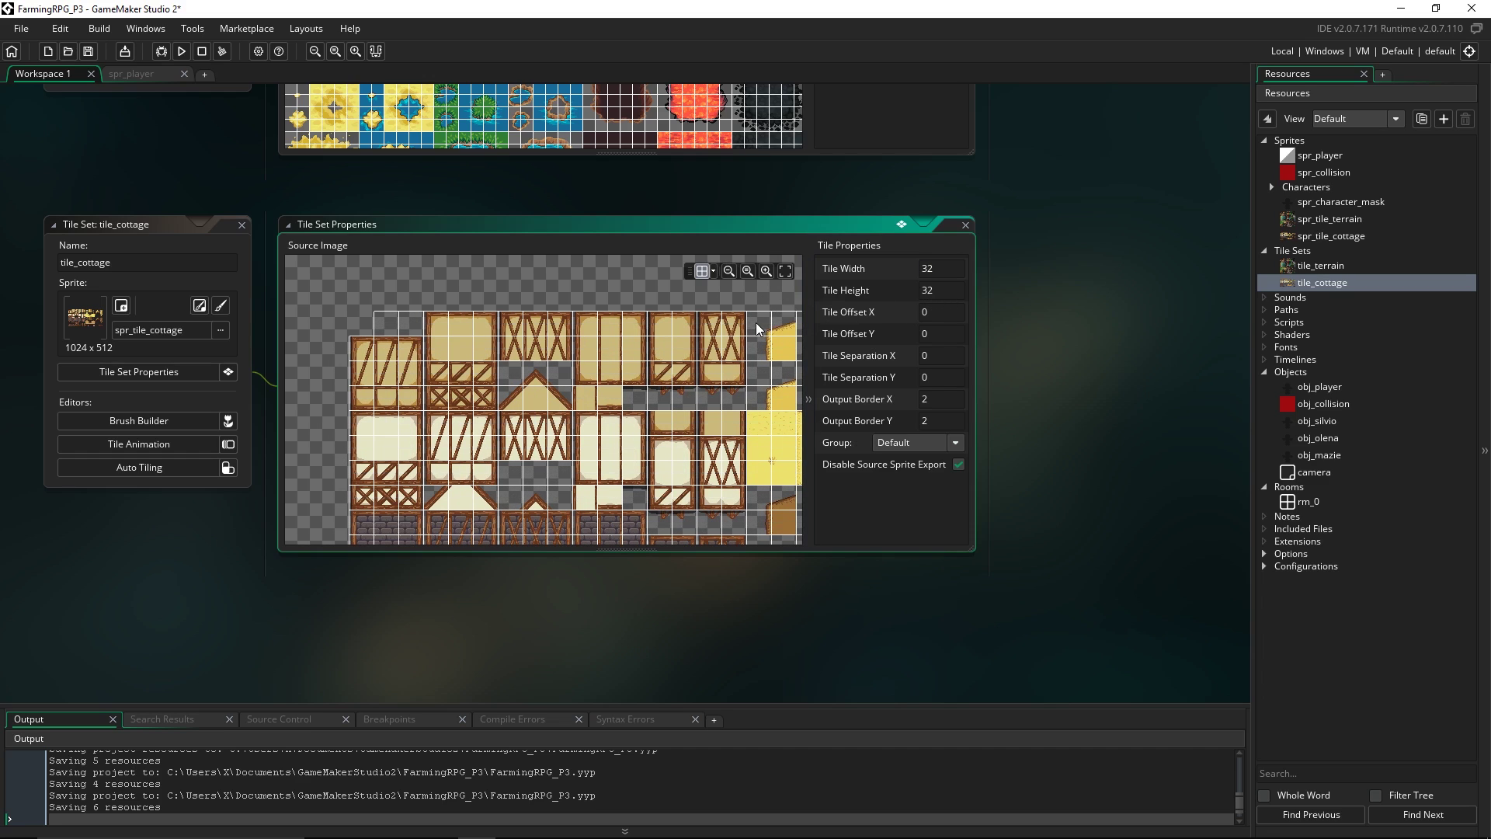
pyautogui.moveTo(590, 343); pyautogui.dragTo(556, 322, button='middle')
pyautogui.moveTo(347, 346); pyautogui.dragTo(485, 371, button='middle')
pyautogui.keyDown('ctrl'); pyautogui.scroll(3, 468, 337); pyautogui.keyUp('ctrl')
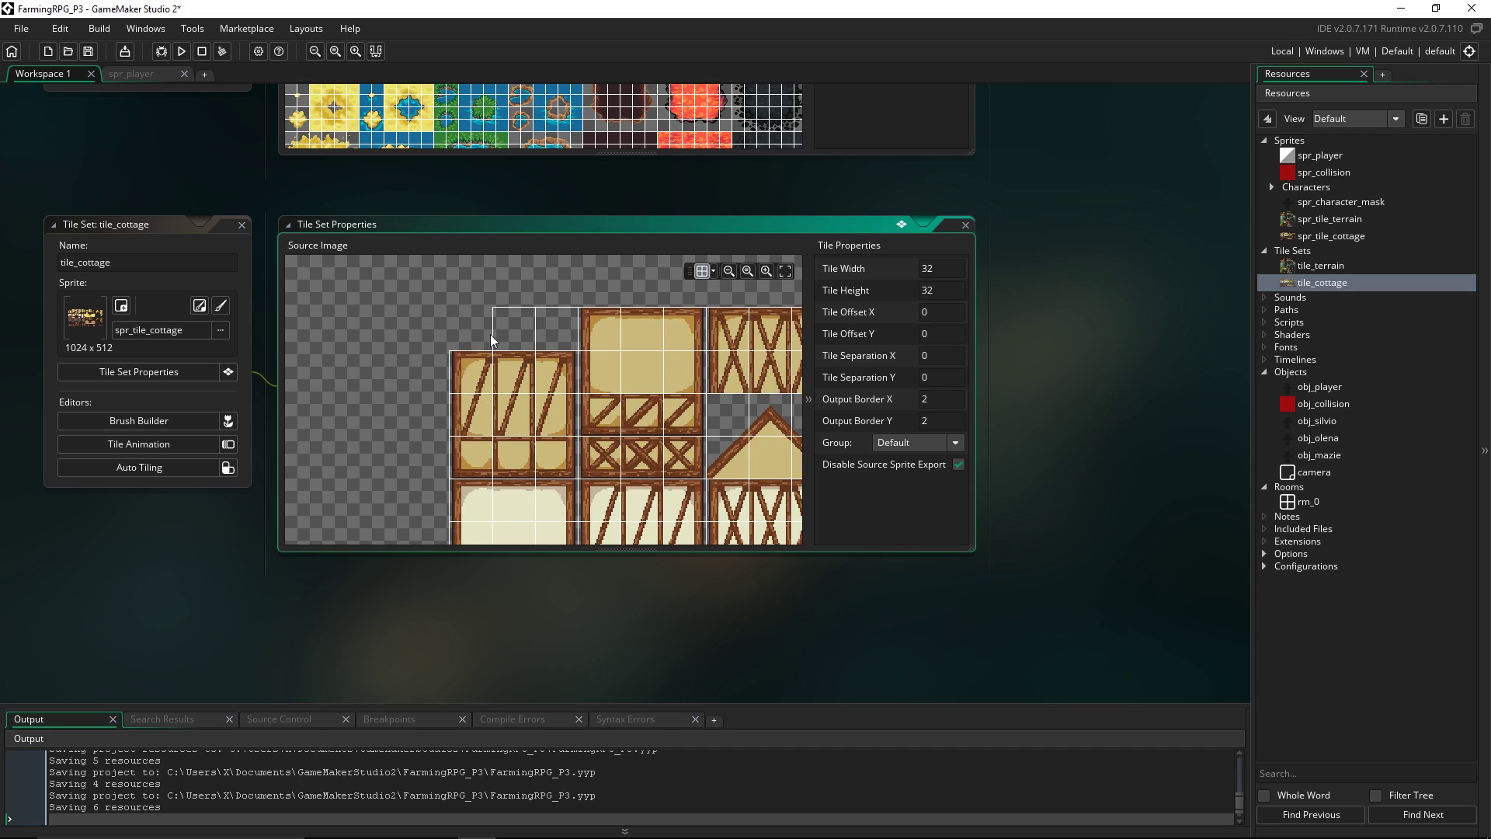
pyautogui.moveTo(486, 323); pyautogui.dragTo(458, 299, button='middle')
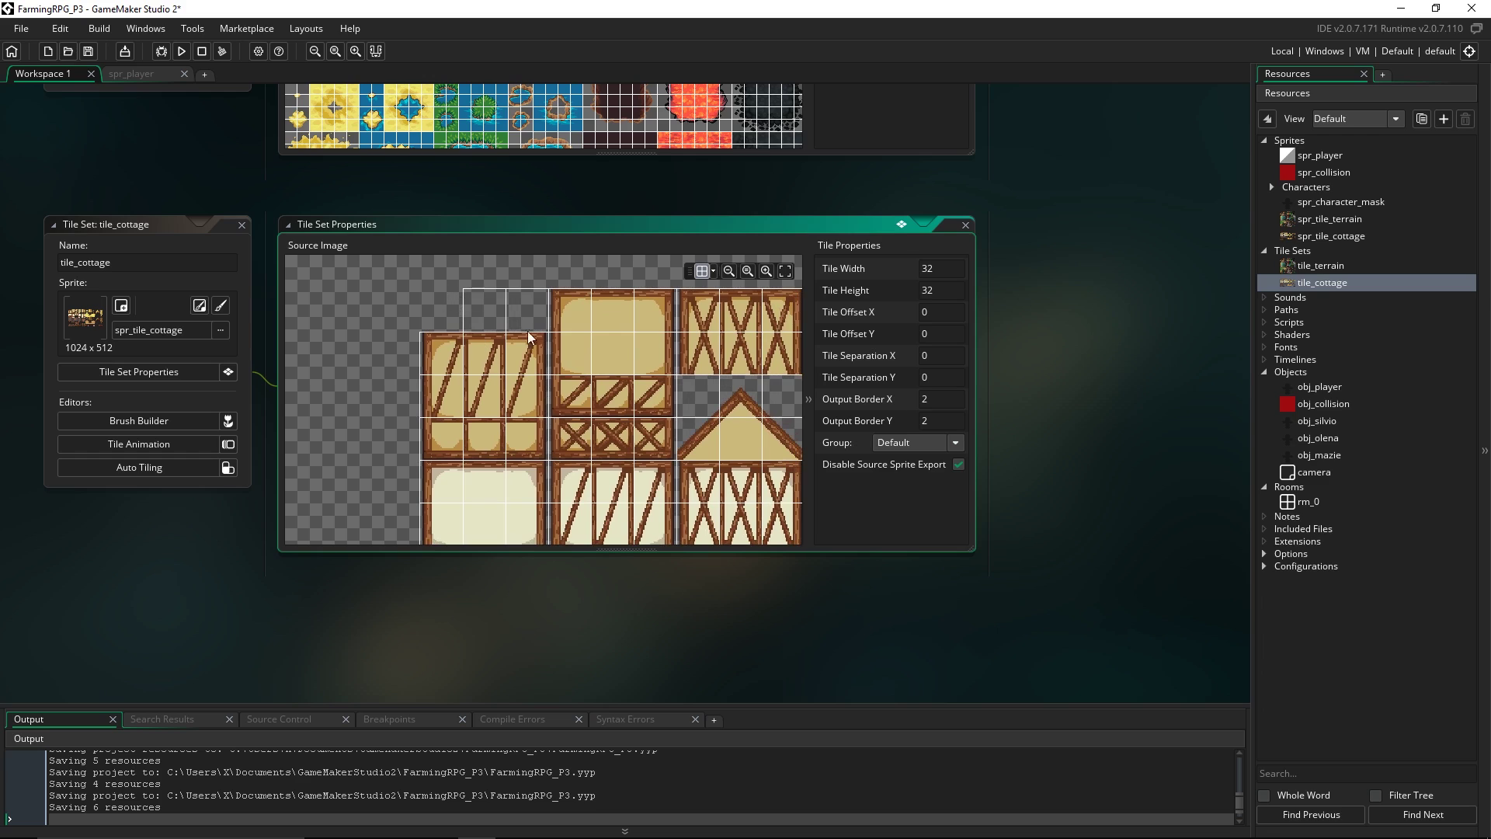
pyautogui.moveTo(761, 368); pyautogui.dragTo(684, 381, button='middle')
# Set tile_terrain's tile width and height to 32 as well
pyautogui.click(1323, 265)
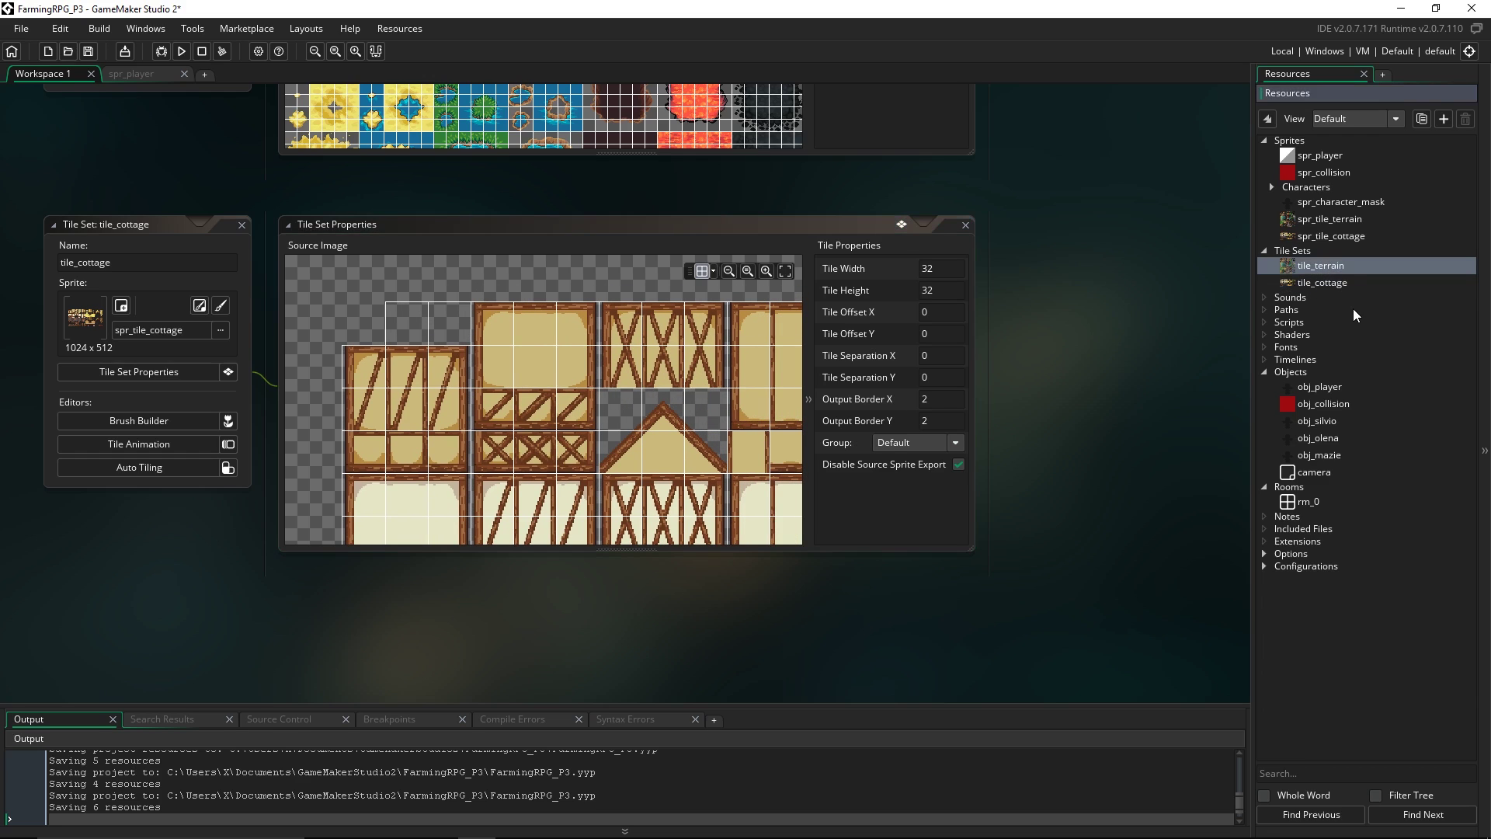
pyautogui.doubleClick(1306, 264)
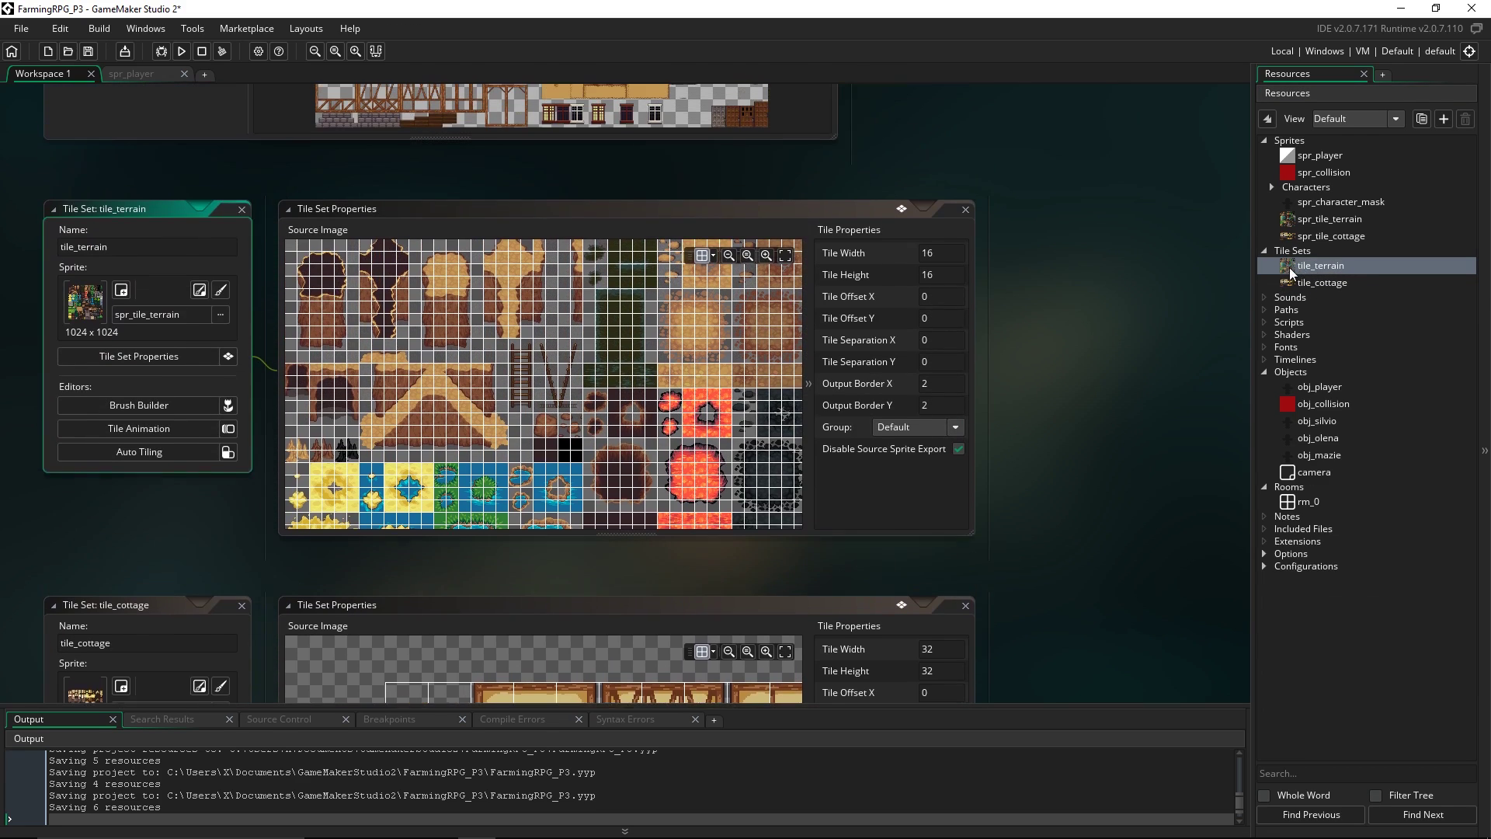
pyautogui.doubleClick(918, 270)
pyautogui.write('32')
pyautogui.press('Tab')
pyautogui.write('32')
pyautogui.moveTo(741, 424); pyautogui.dragTo(718, 427, button='middle')
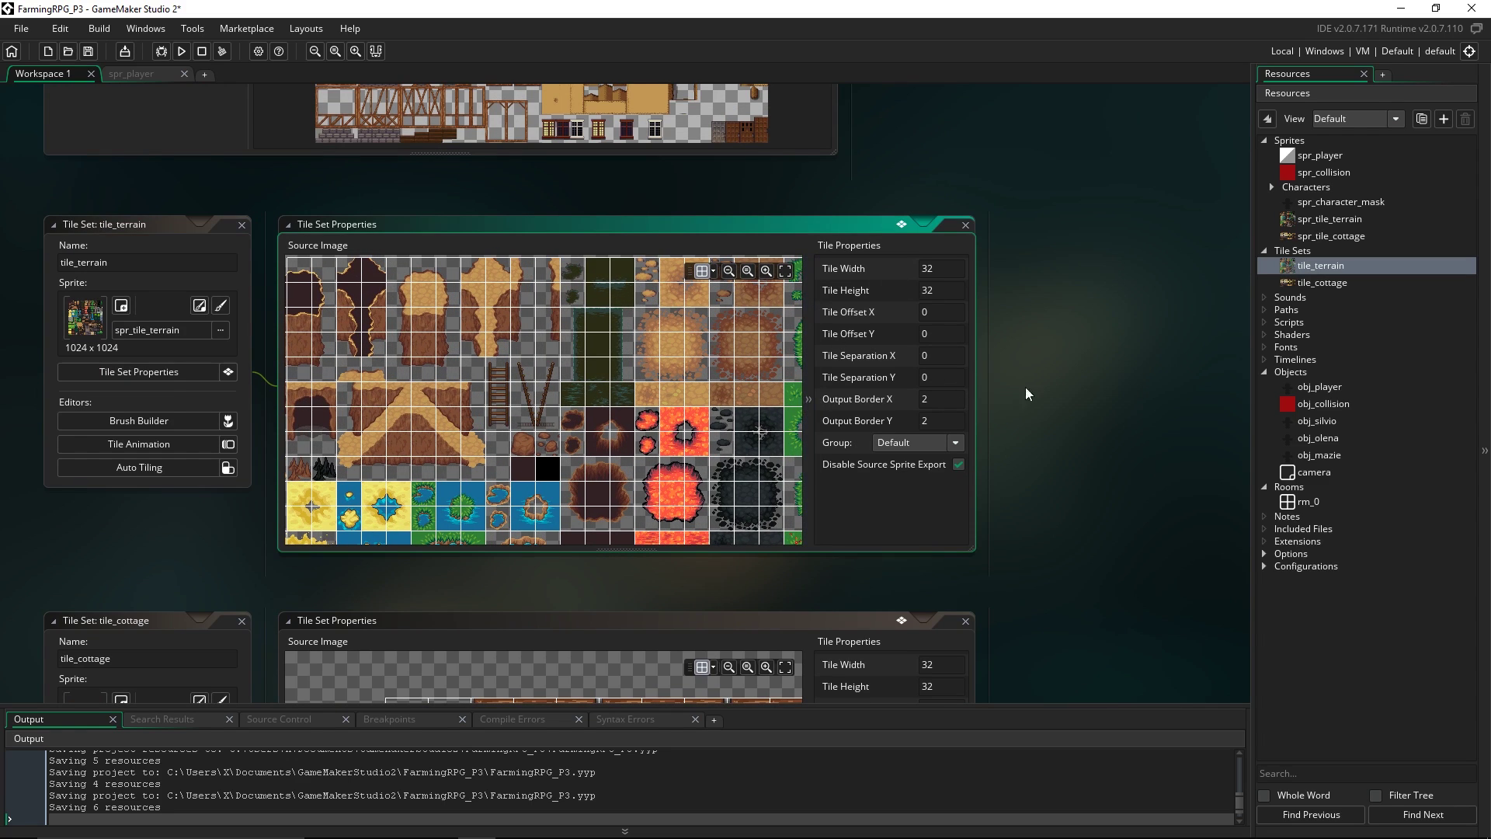
pyautogui.click(1303, 503)
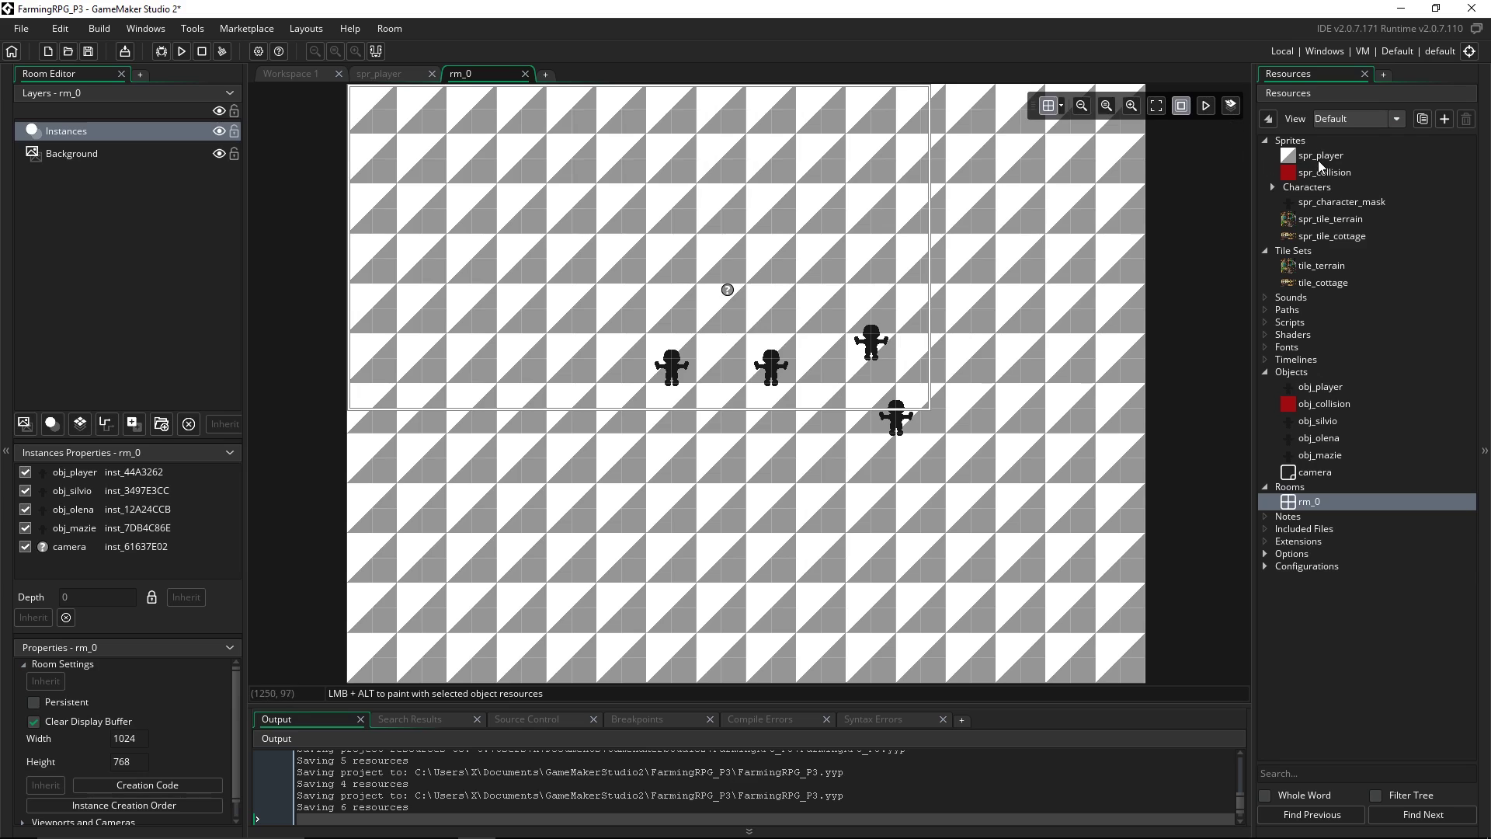
# Delete the spr_player sprite and remove the Background layer from rm_0
pyautogui.click(1319, 158)
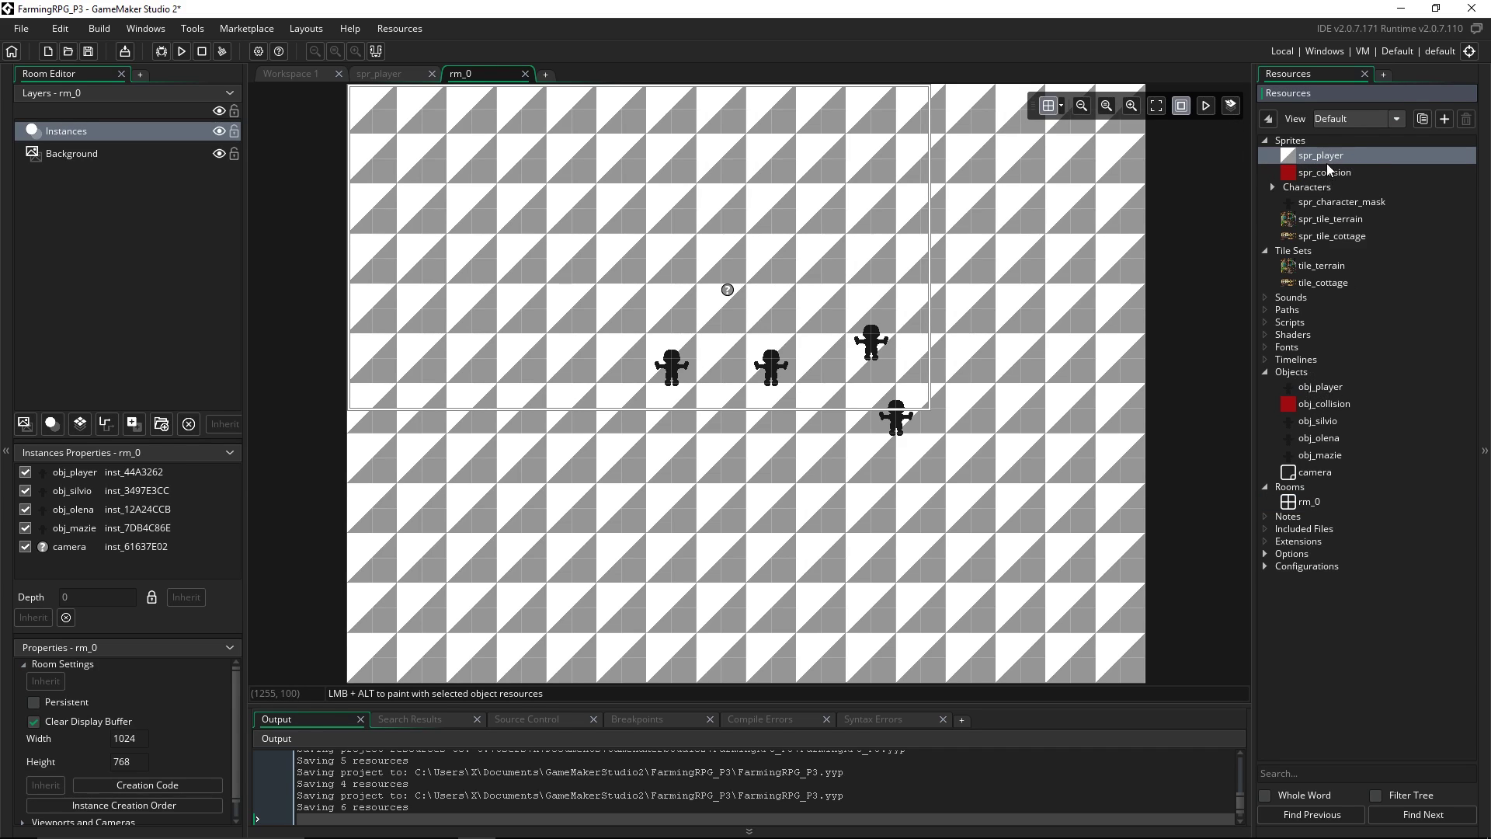
pyautogui.press('Delete')
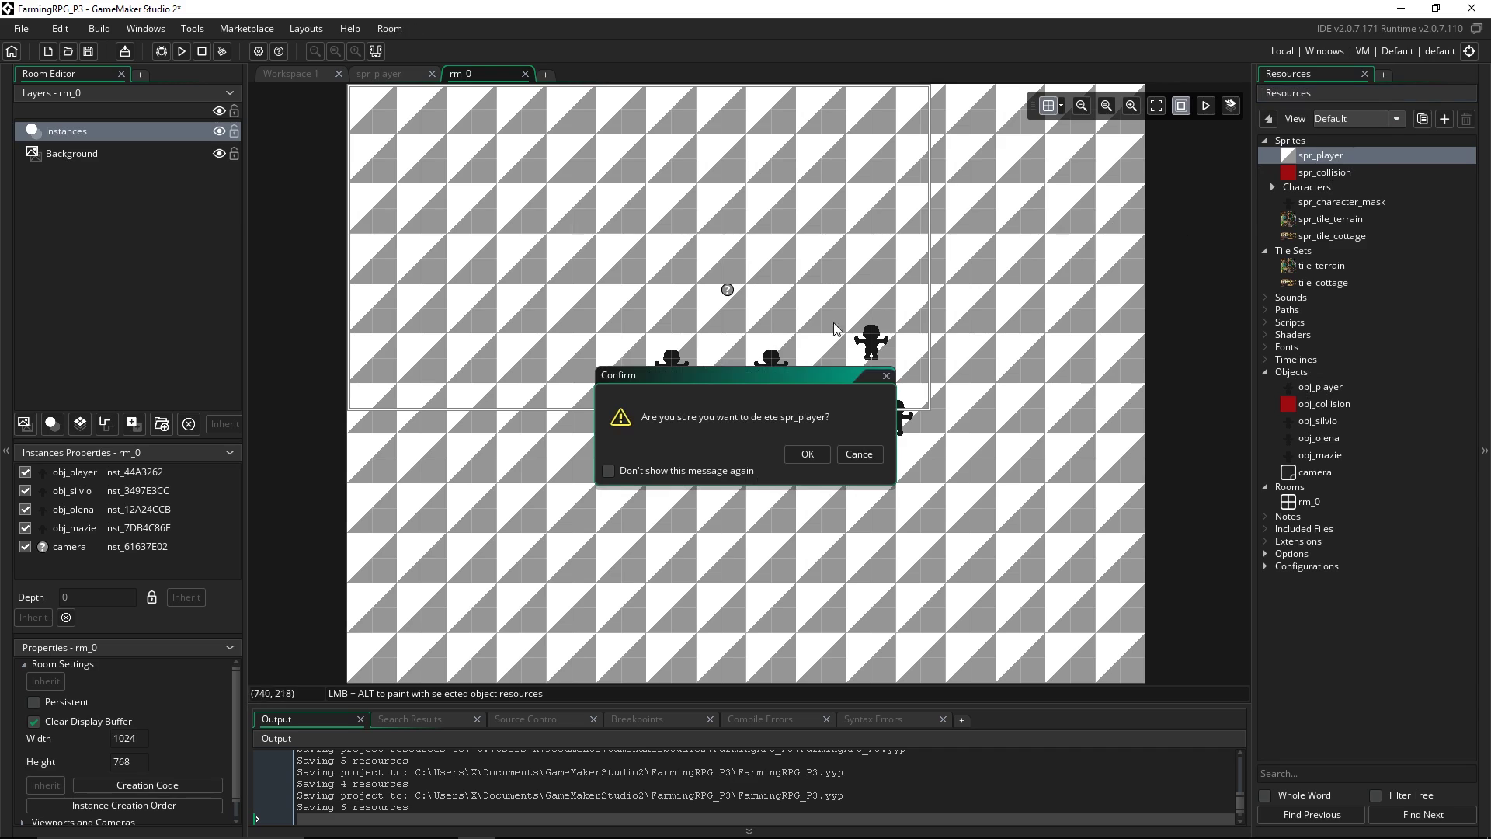
pyautogui.click(809, 454)
pyautogui.click(78, 156)
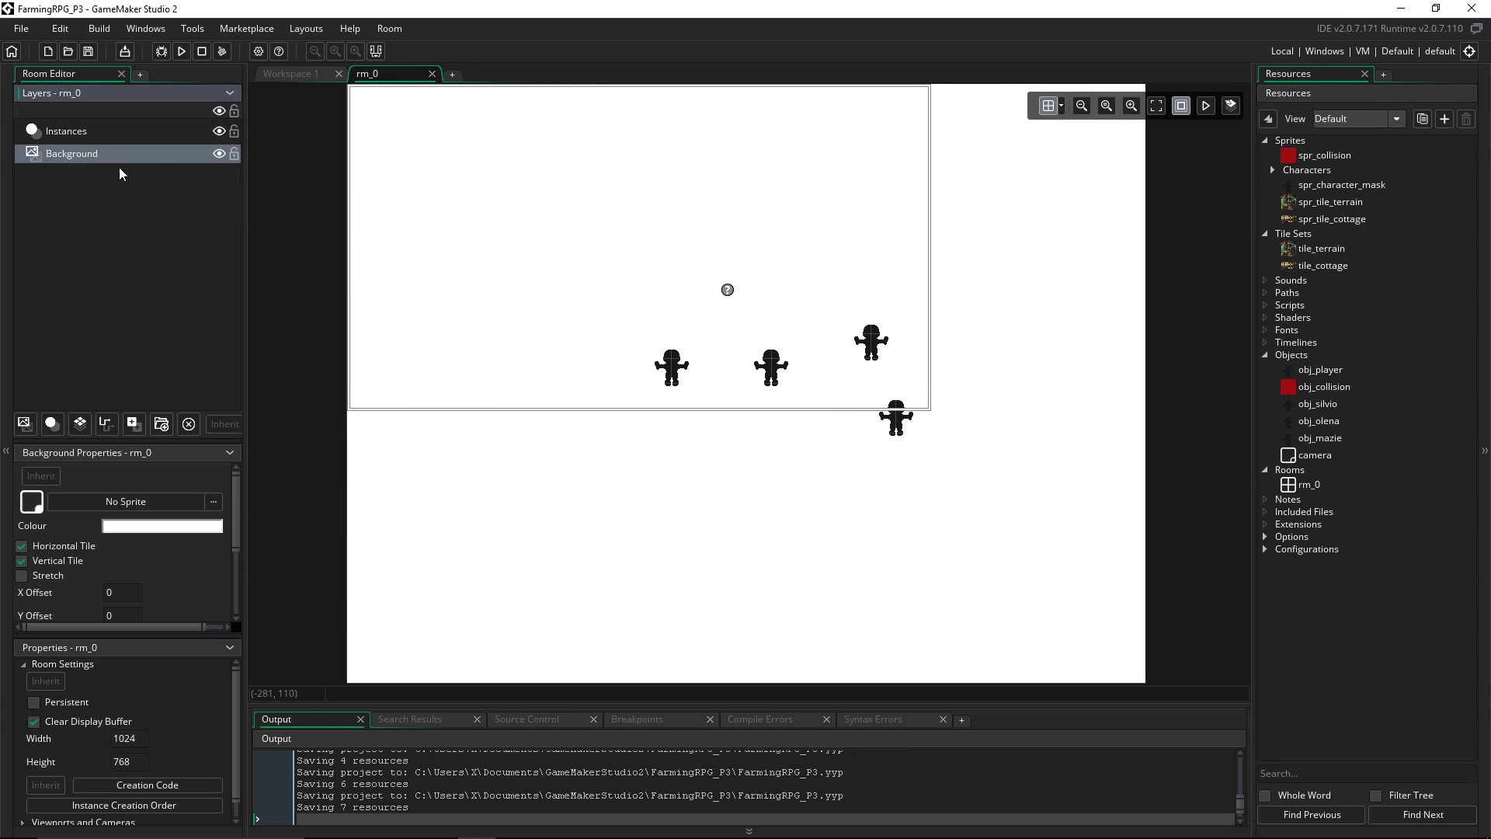
pyautogui.press('Delete')
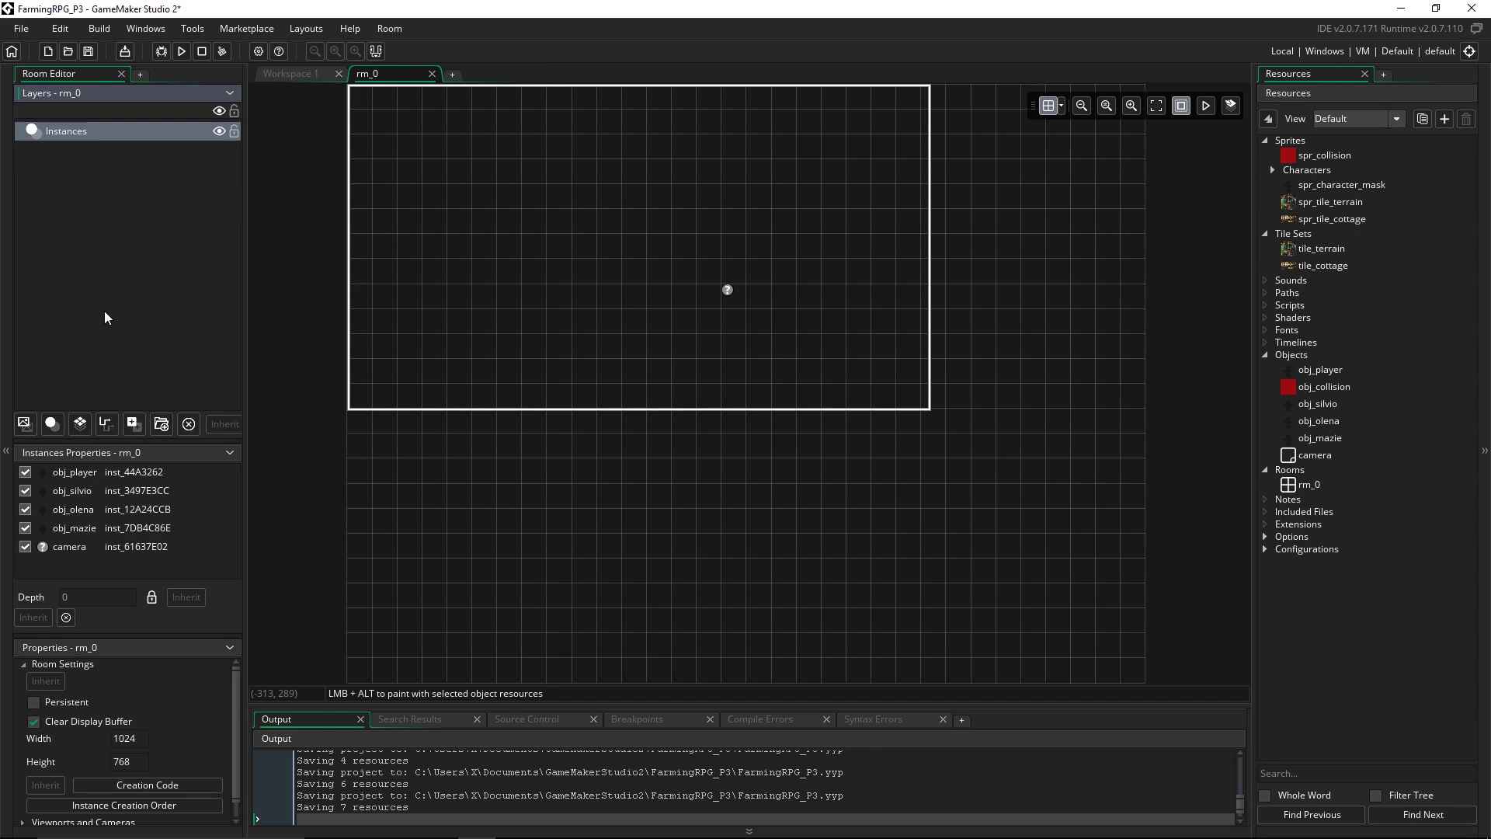
# Add a tile layer using tile_terrain and pick the plain grass tile
pyautogui.click(80, 424)
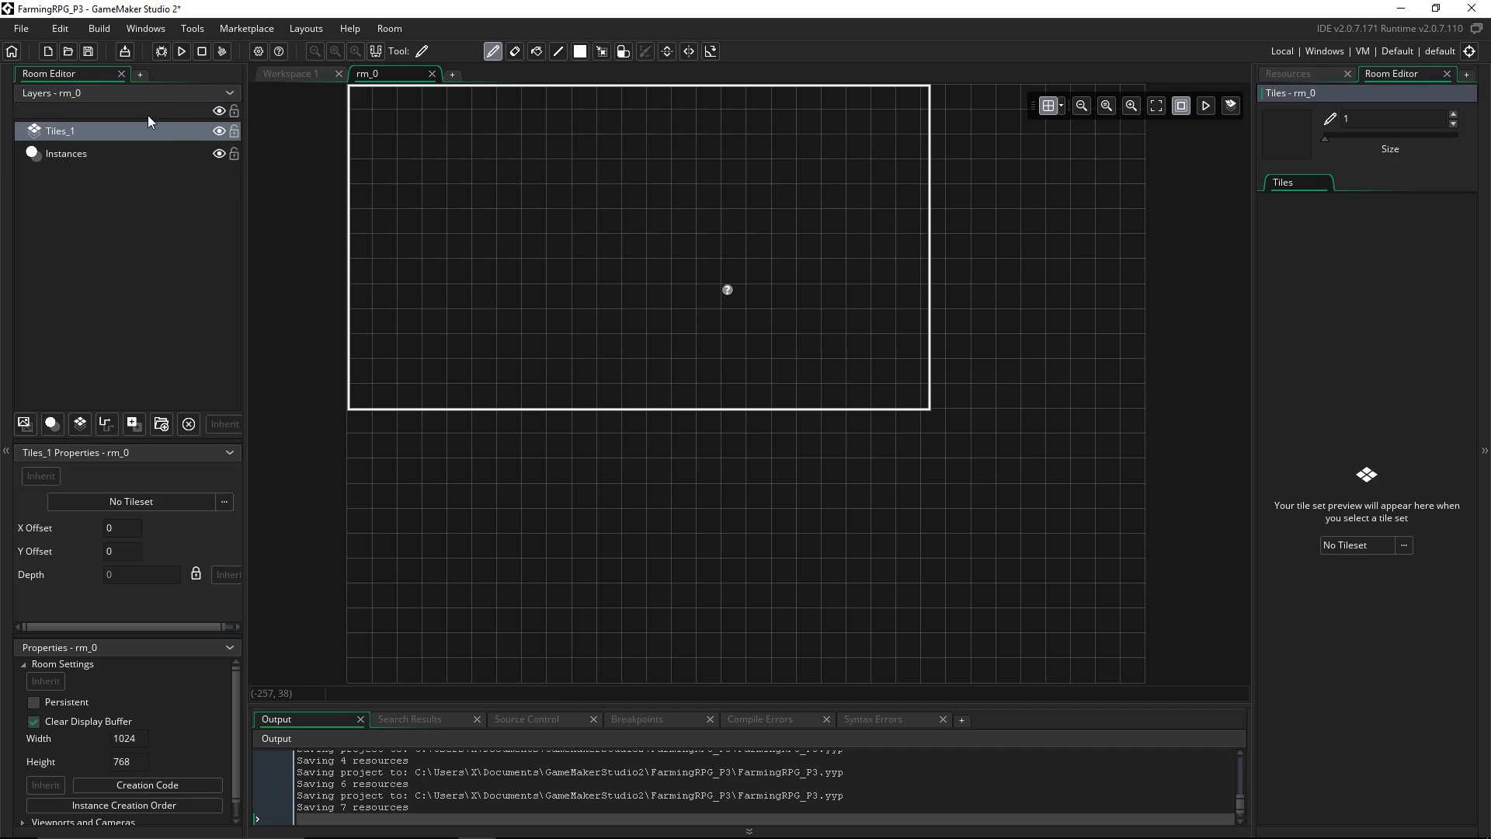
pyautogui.click(1366, 543)
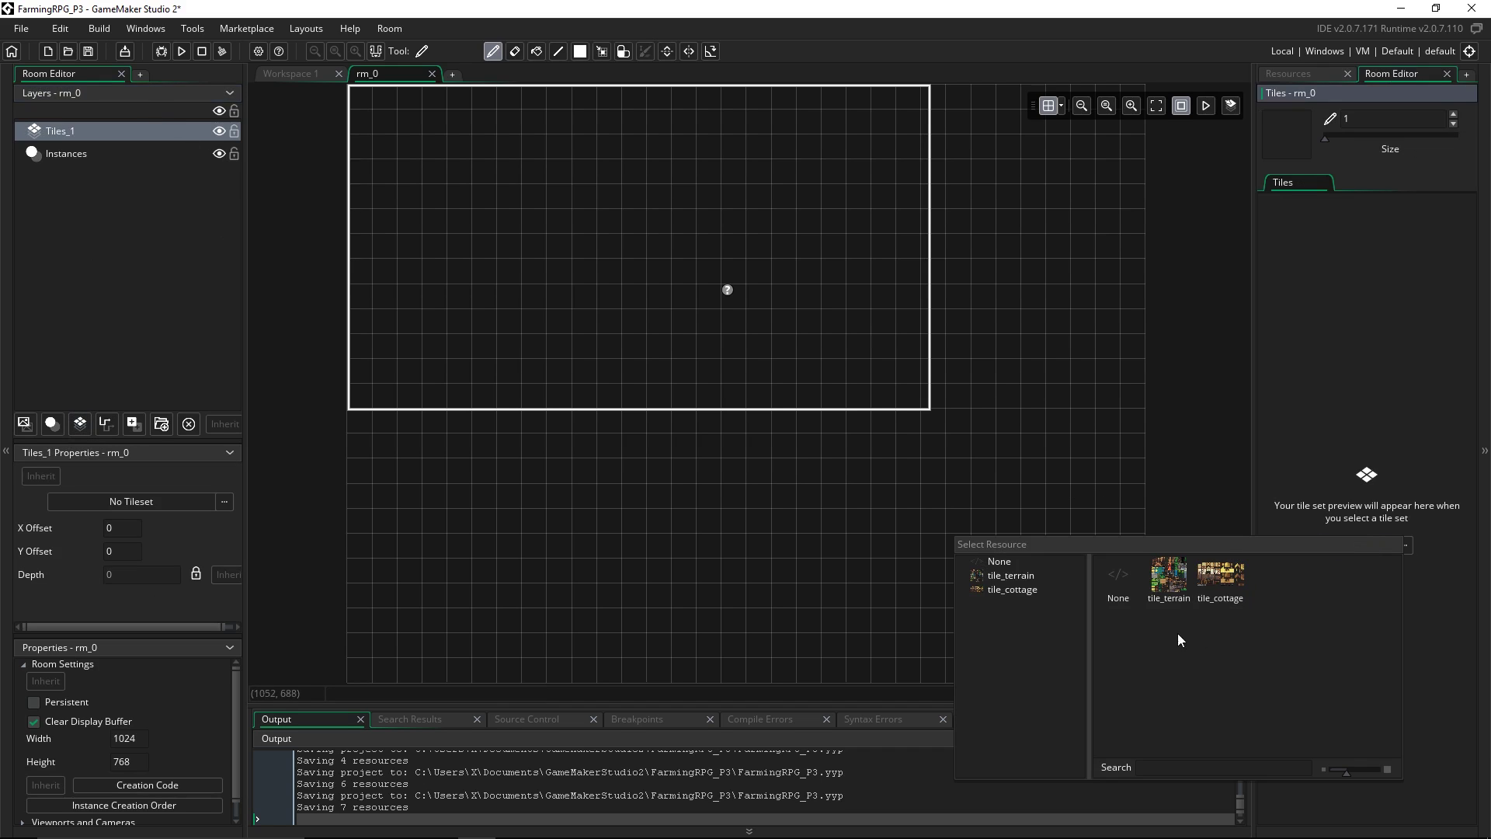
pyautogui.click(1170, 578)
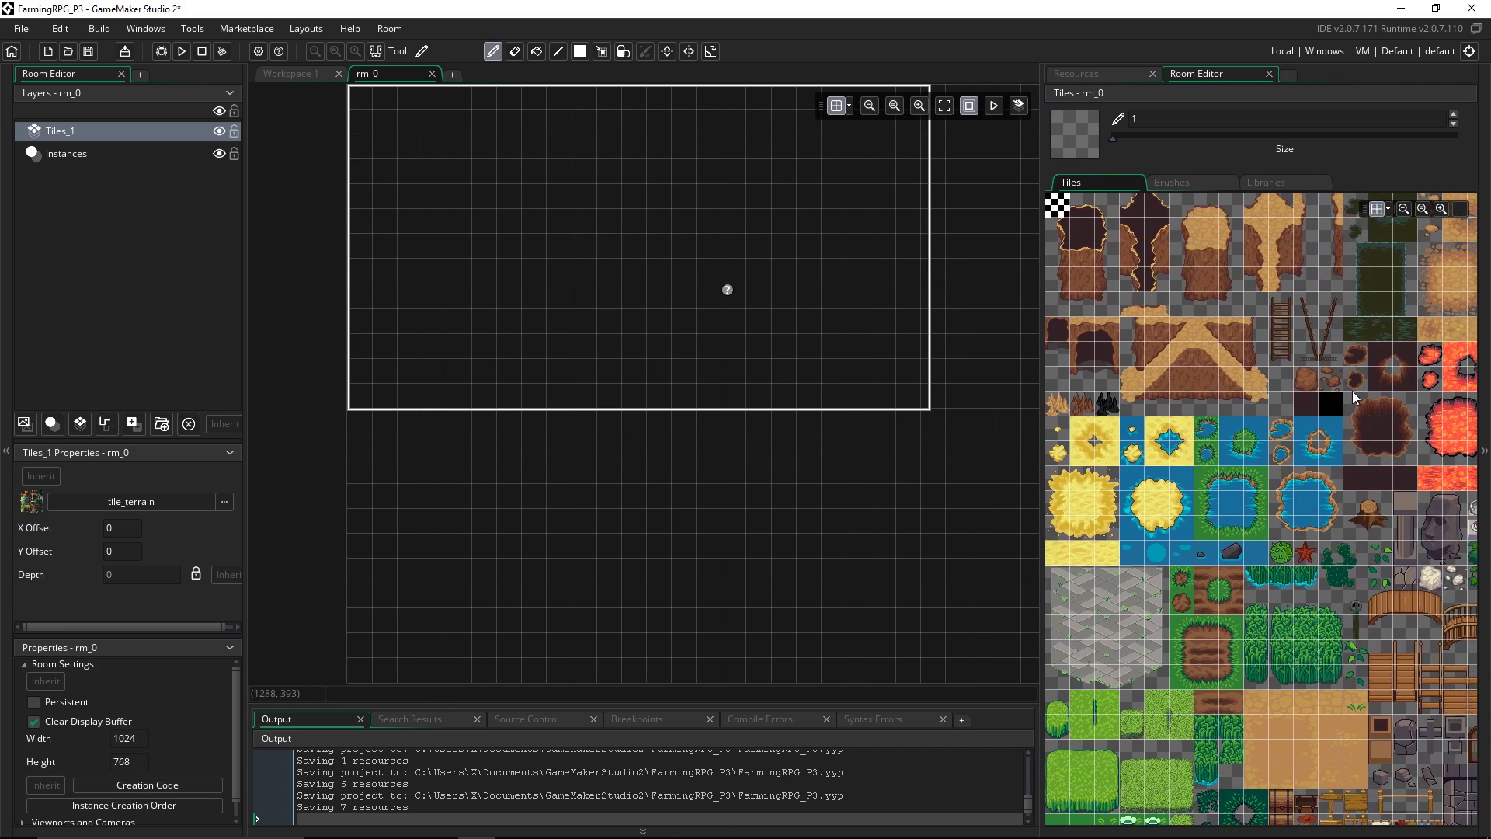
pyautogui.moveTo(1352, 391); pyautogui.dragTo(1068, 464, button='middle')
pyautogui.moveTo(1309, 351); pyautogui.dragTo(1258, 390, button='middle')
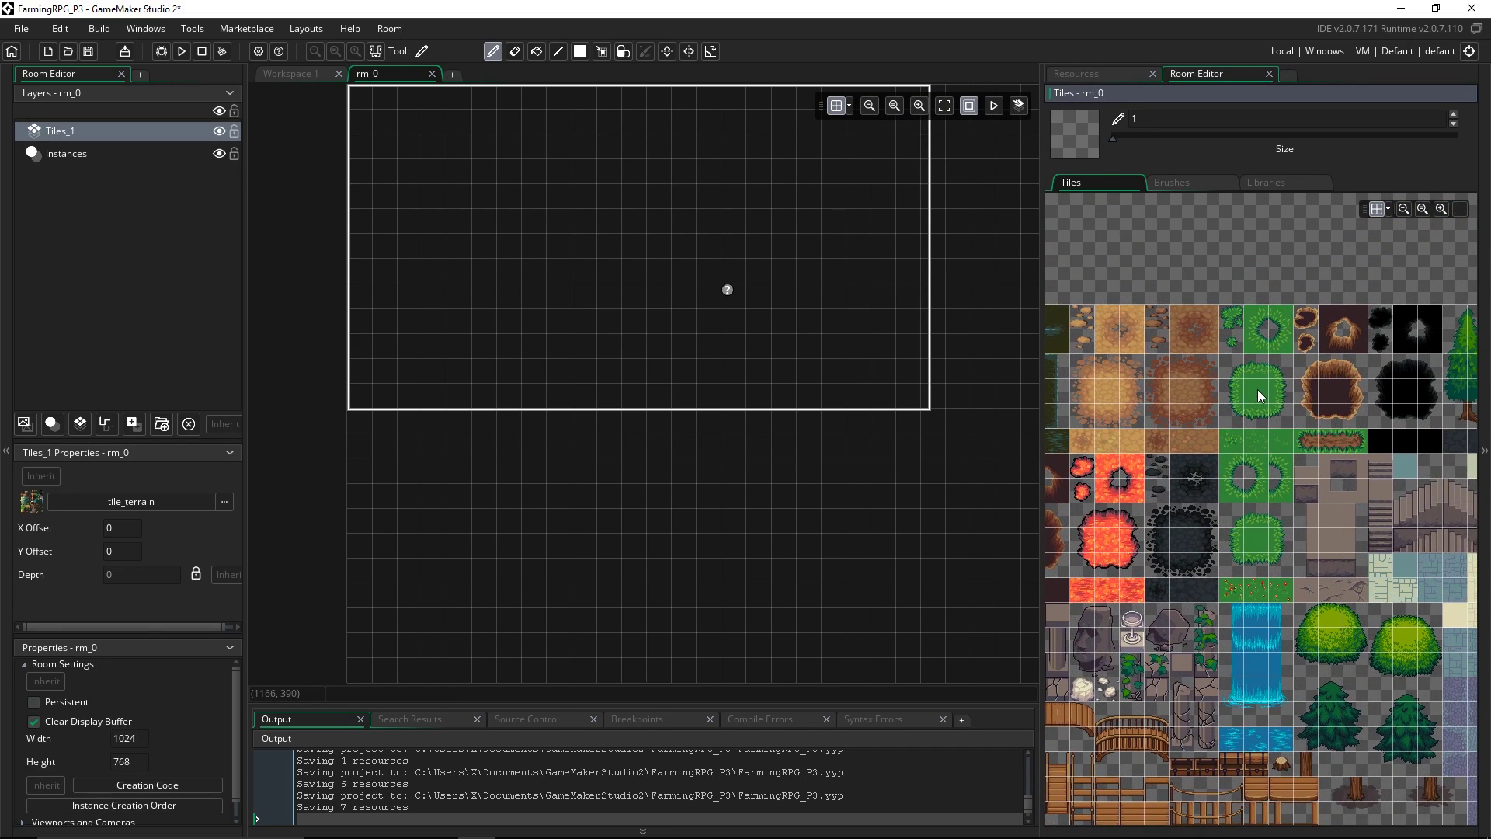
pyautogui.click(1259, 391)
# Paint grass over the entire room with the brush size raised to 21
pyautogui.moveTo(847, 264)
pyautogui.mouseDown()
pyautogui.moveTo(599, 403)
pyautogui.moveTo(792, 499)
pyautogui.moveTo(773, 436)
pyautogui.mouseUp()
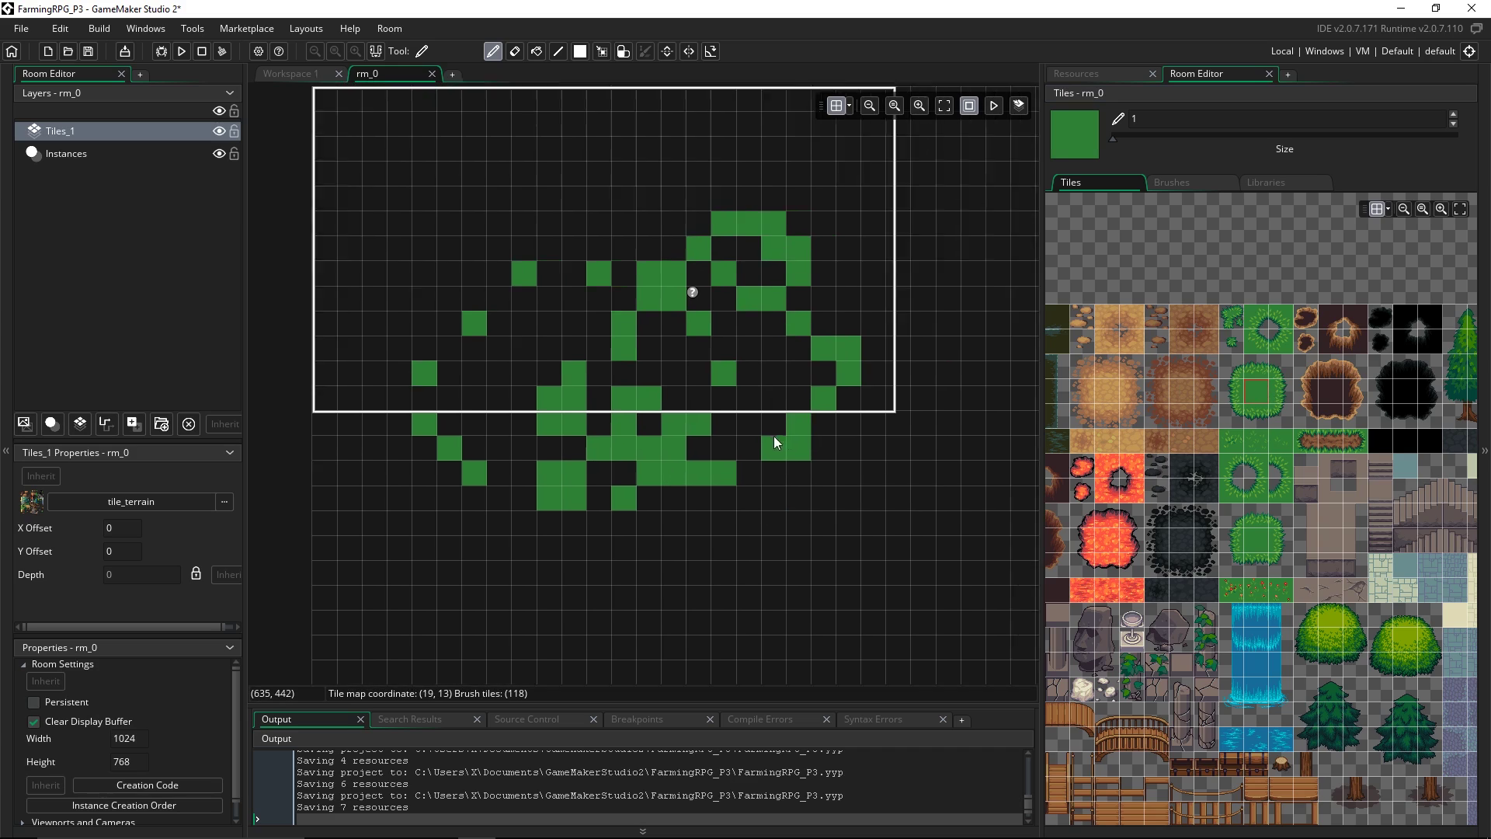
pyautogui.moveTo(773, 439); pyautogui.dragTo(705, 451, button='middle')
pyautogui.moveTo(807, 413); pyautogui.dragTo(856, 382, button='middle')
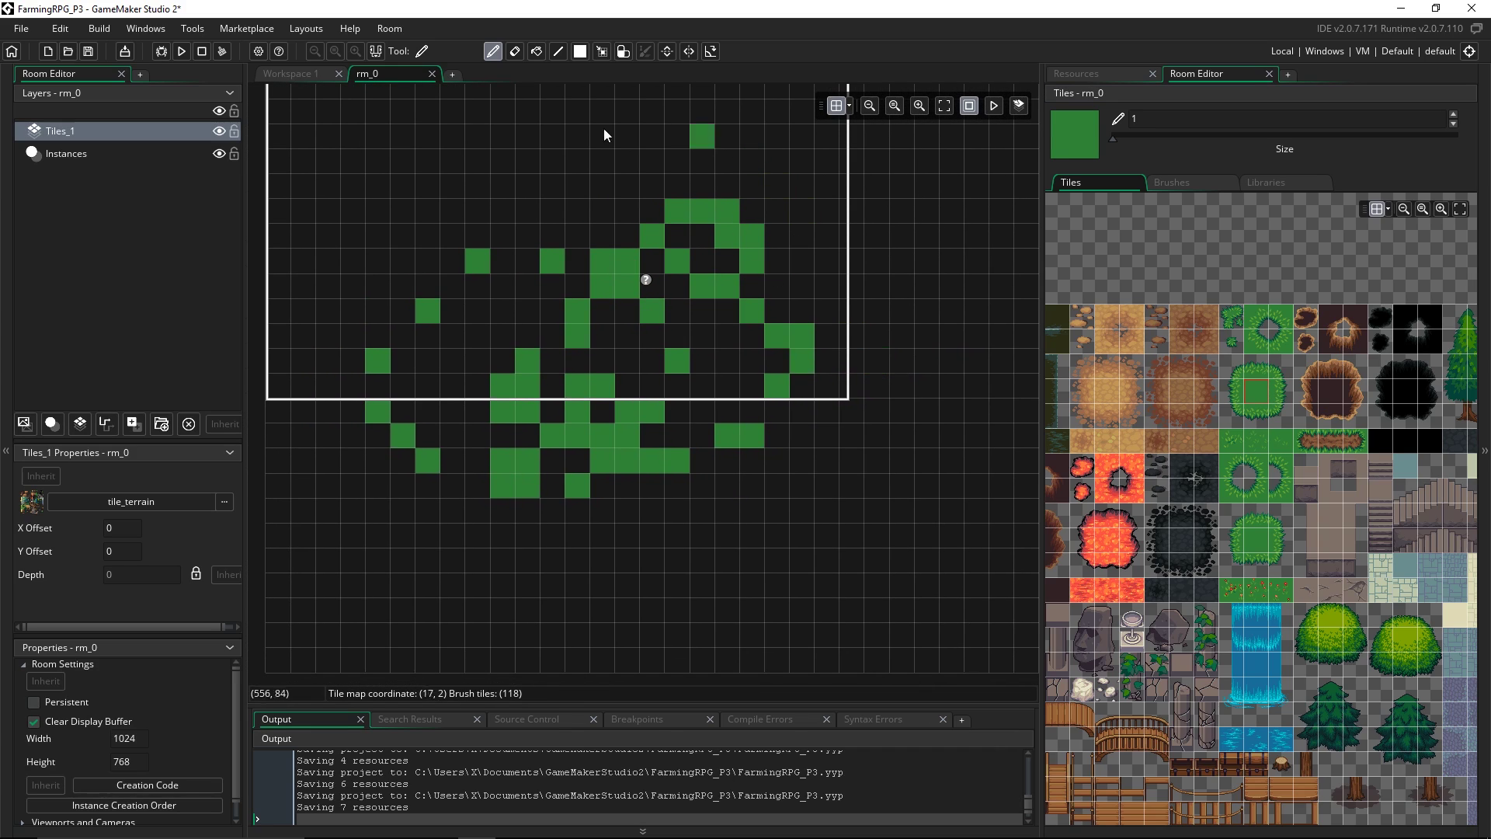
pyautogui.click(682, 335)
pyautogui.hotkey('ctrl', 'z')
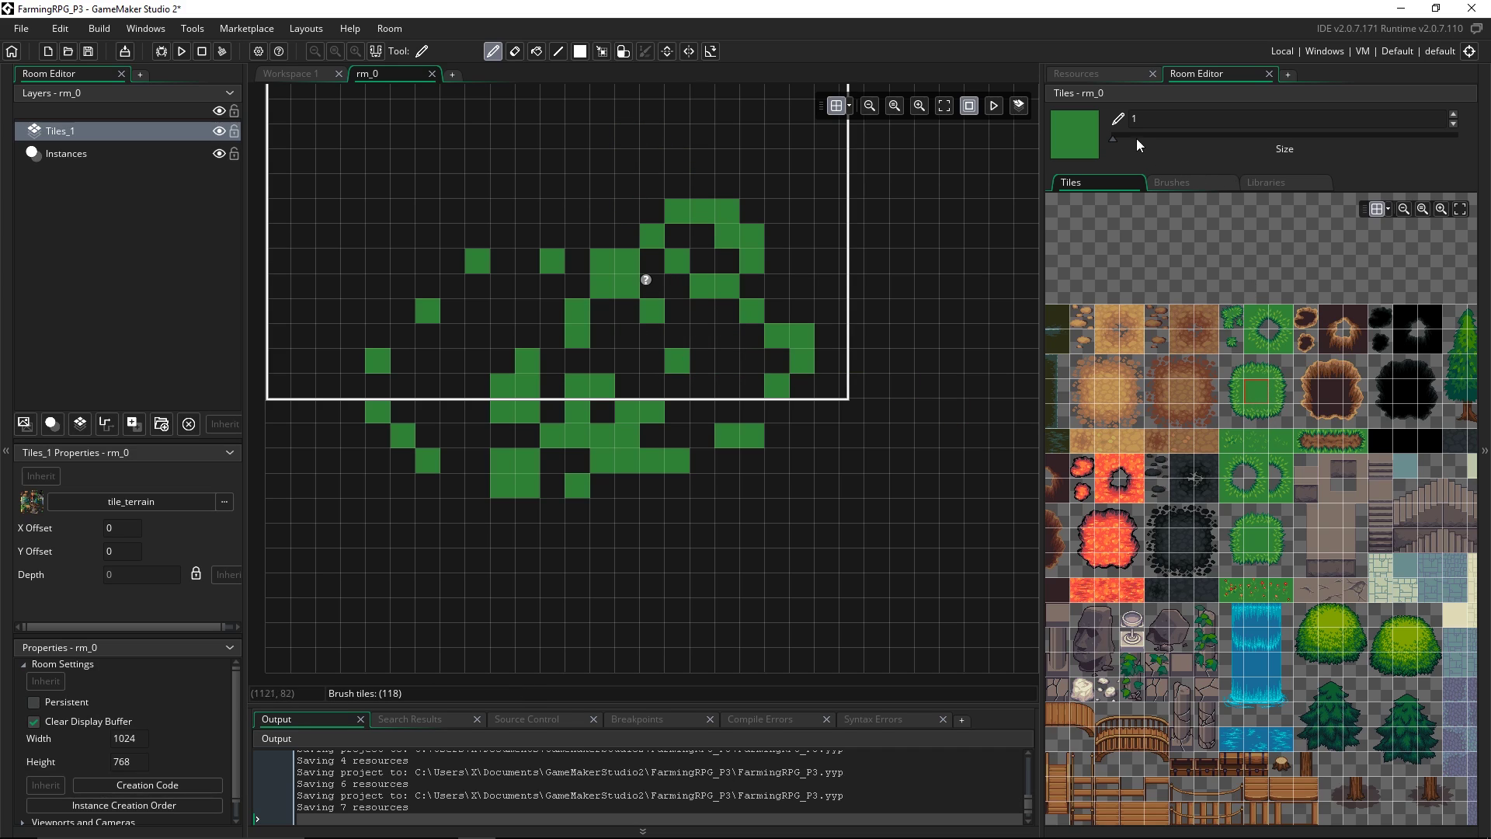
pyautogui.moveTo(1114, 138); pyautogui.dragTo(1153, 143)
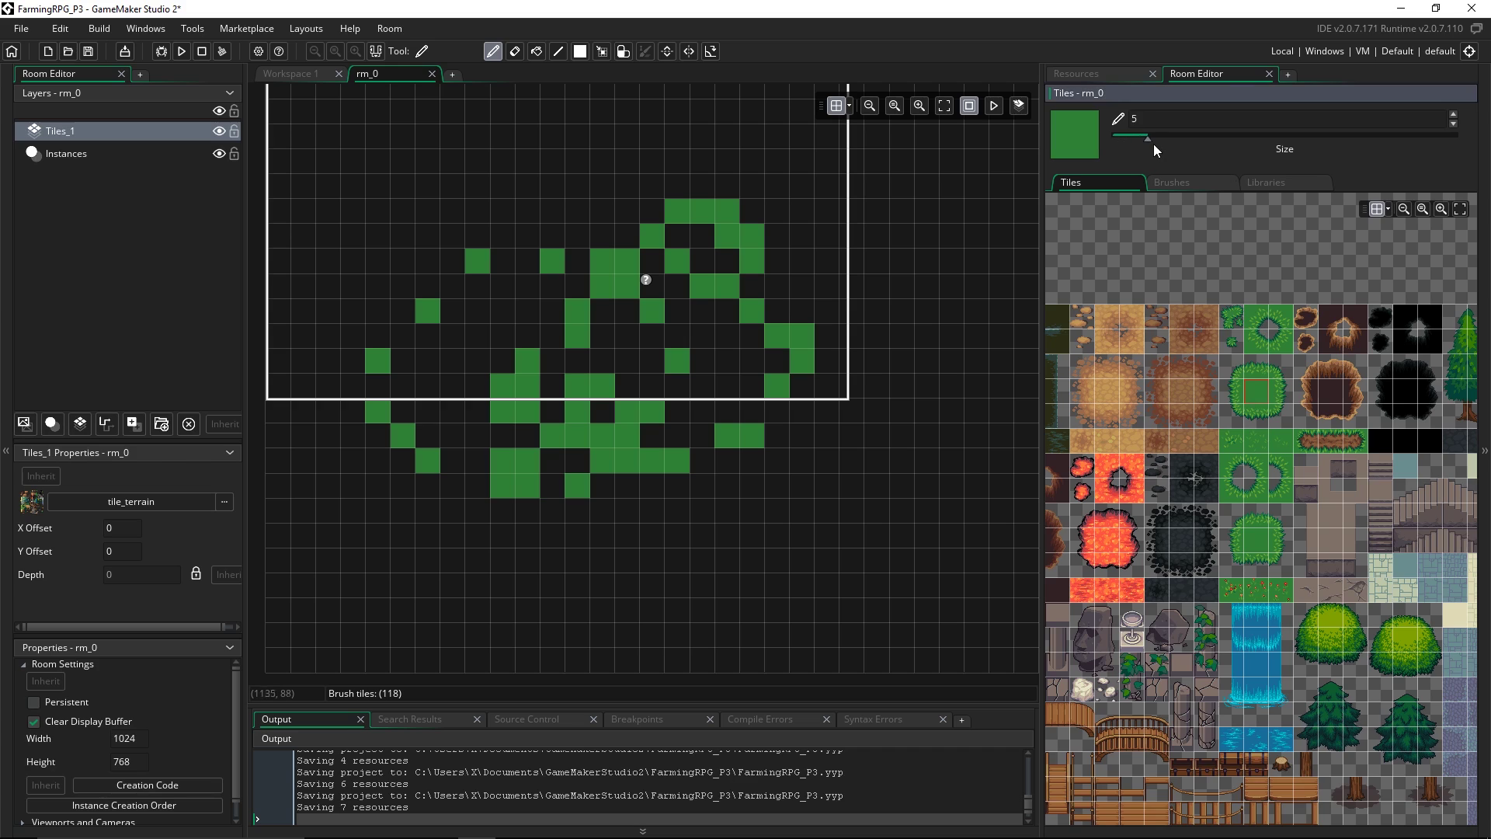
pyautogui.scroll(-3, 668, 387)
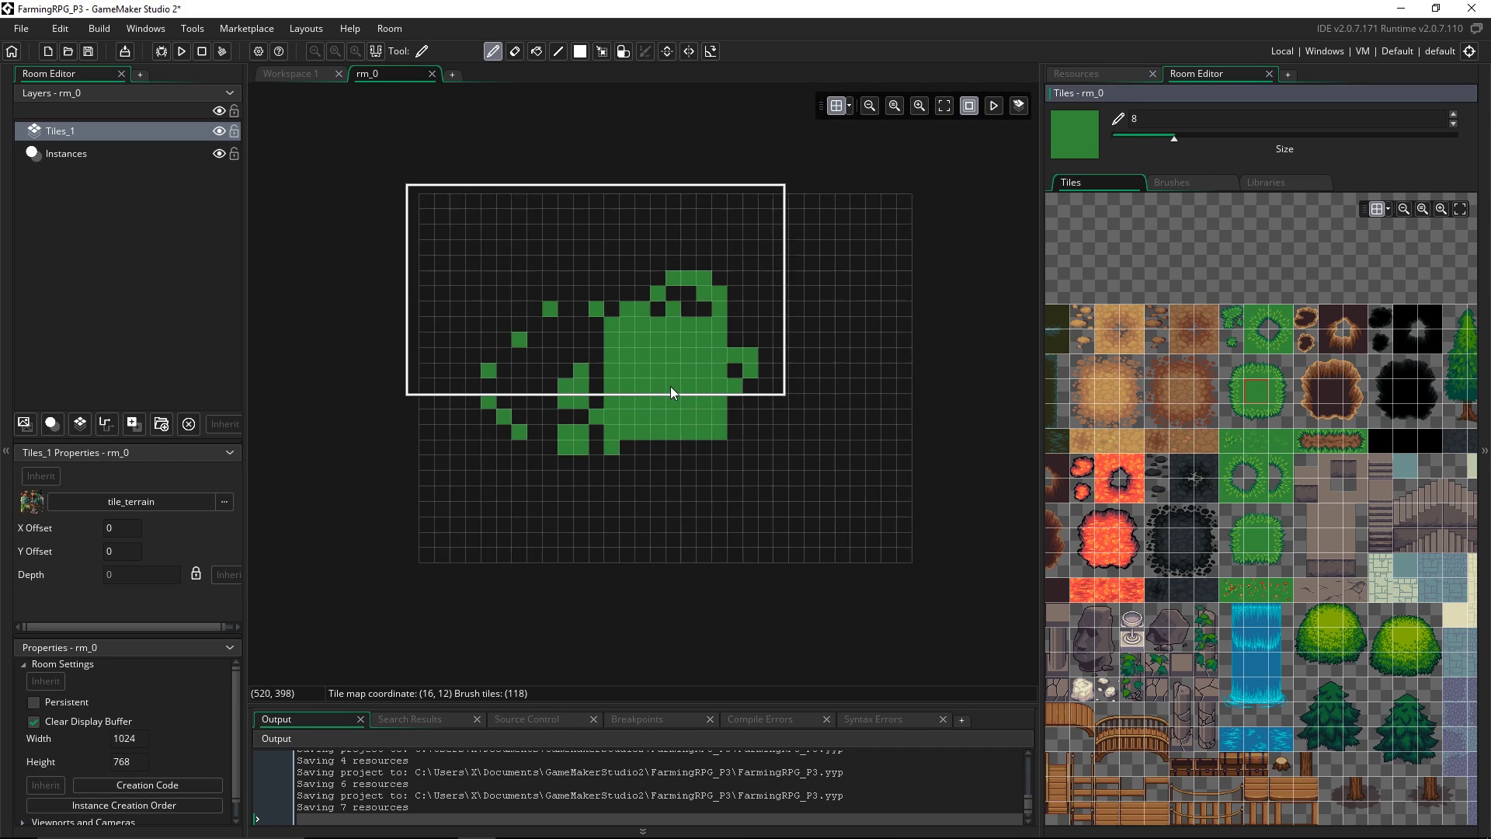
pyautogui.moveTo(1175, 138); pyautogui.dragTo(1289, 141)
pyautogui.moveTo(528, 333)
pyautogui.mouseDown()
pyautogui.moveTo(586, 323)
pyautogui.moveTo(845, 512)
pyautogui.moveTo(486, 490)
pyautogui.mouseUp()
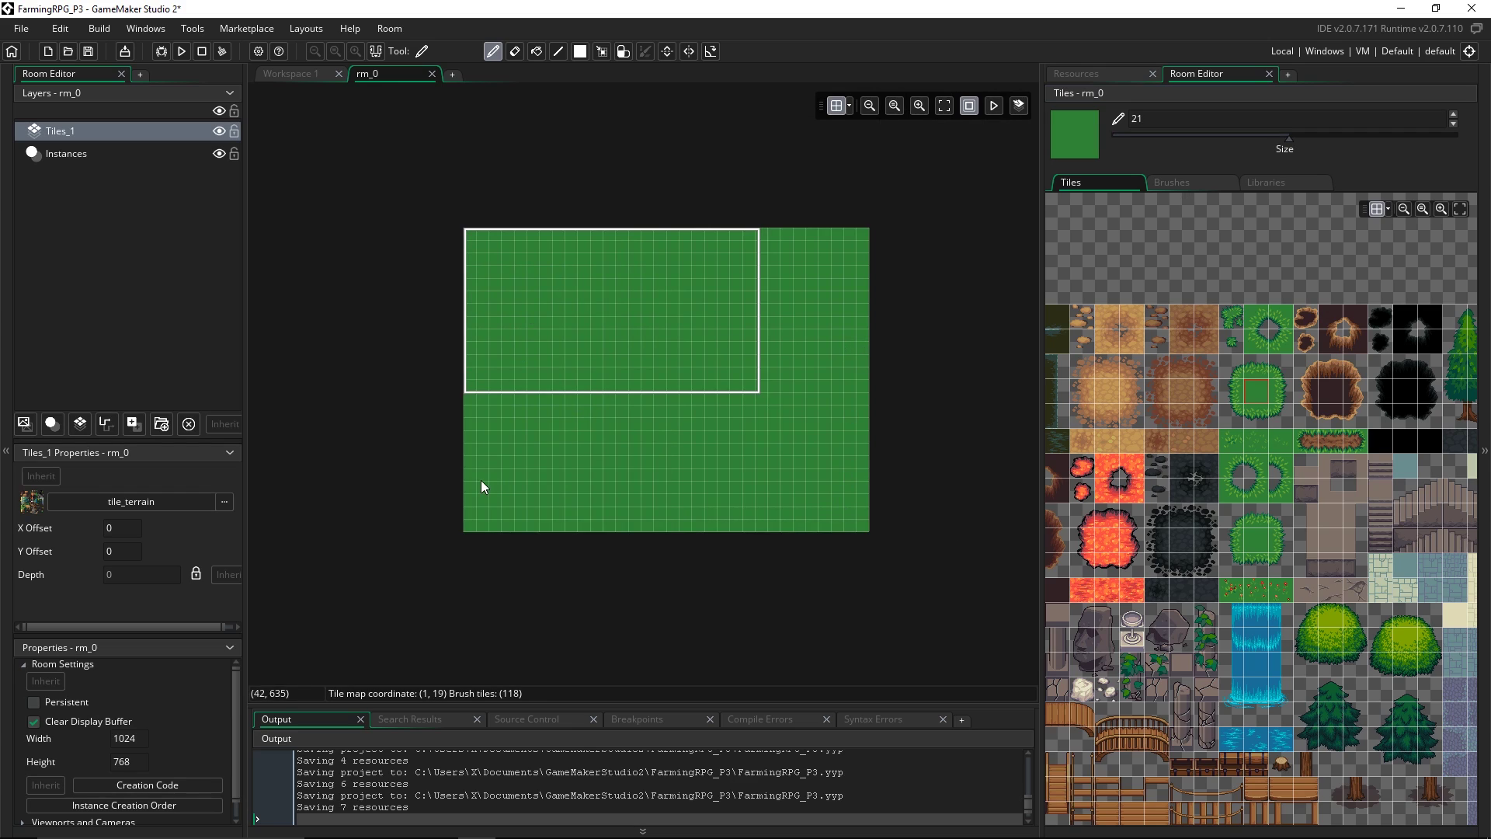
pyautogui.scroll(2, 702, 447)
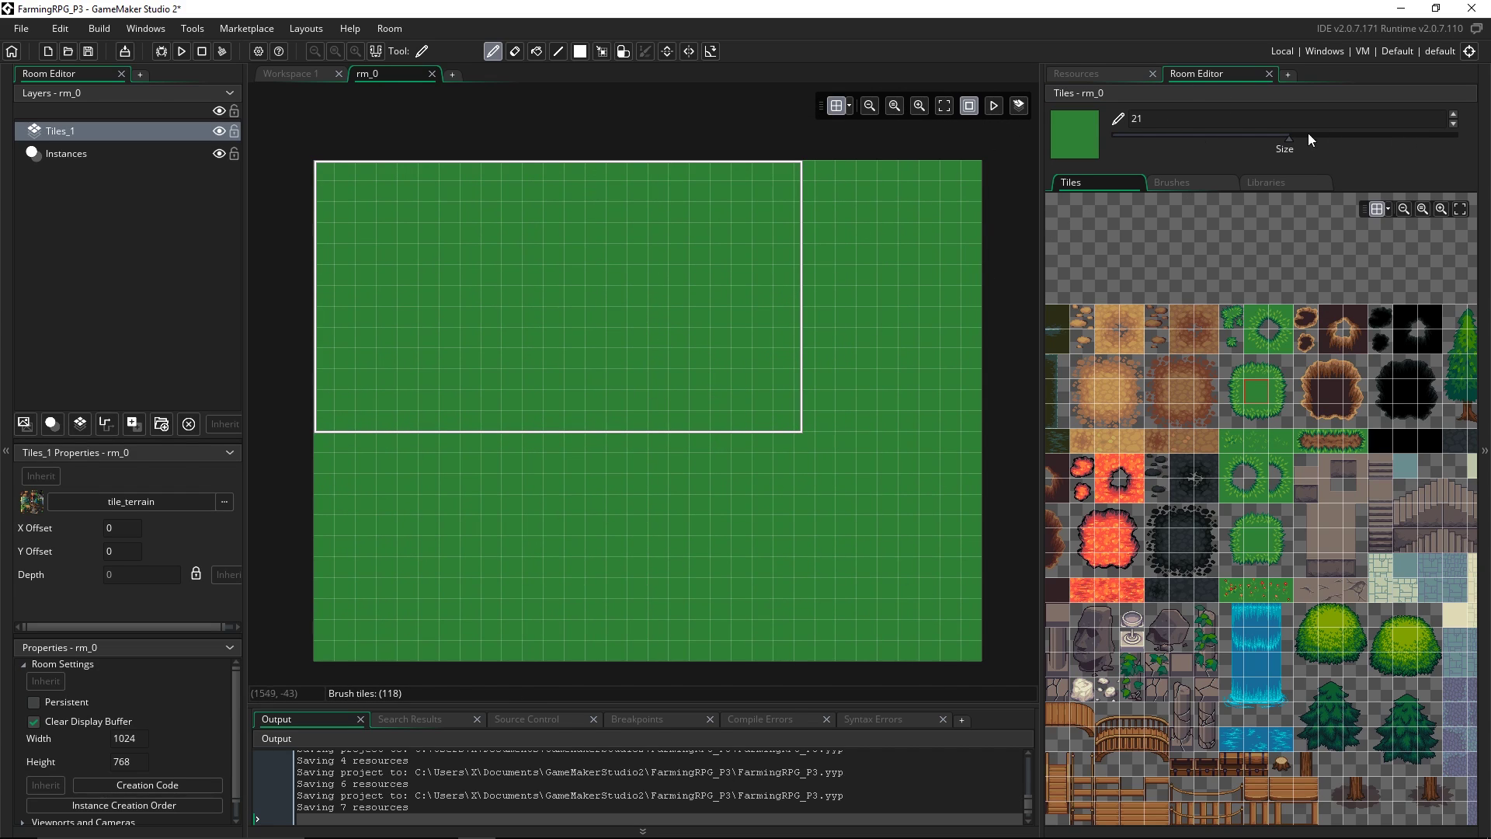
pyautogui.moveTo(1289, 142); pyautogui.dragTo(1103, 146)
pyautogui.moveTo(693, 291)
pyautogui.mouseDown(button='middle')
pyautogui.moveTo(702, 267)
pyautogui.moveTo(665, 280)
pyautogui.mouseUp(button='middle')
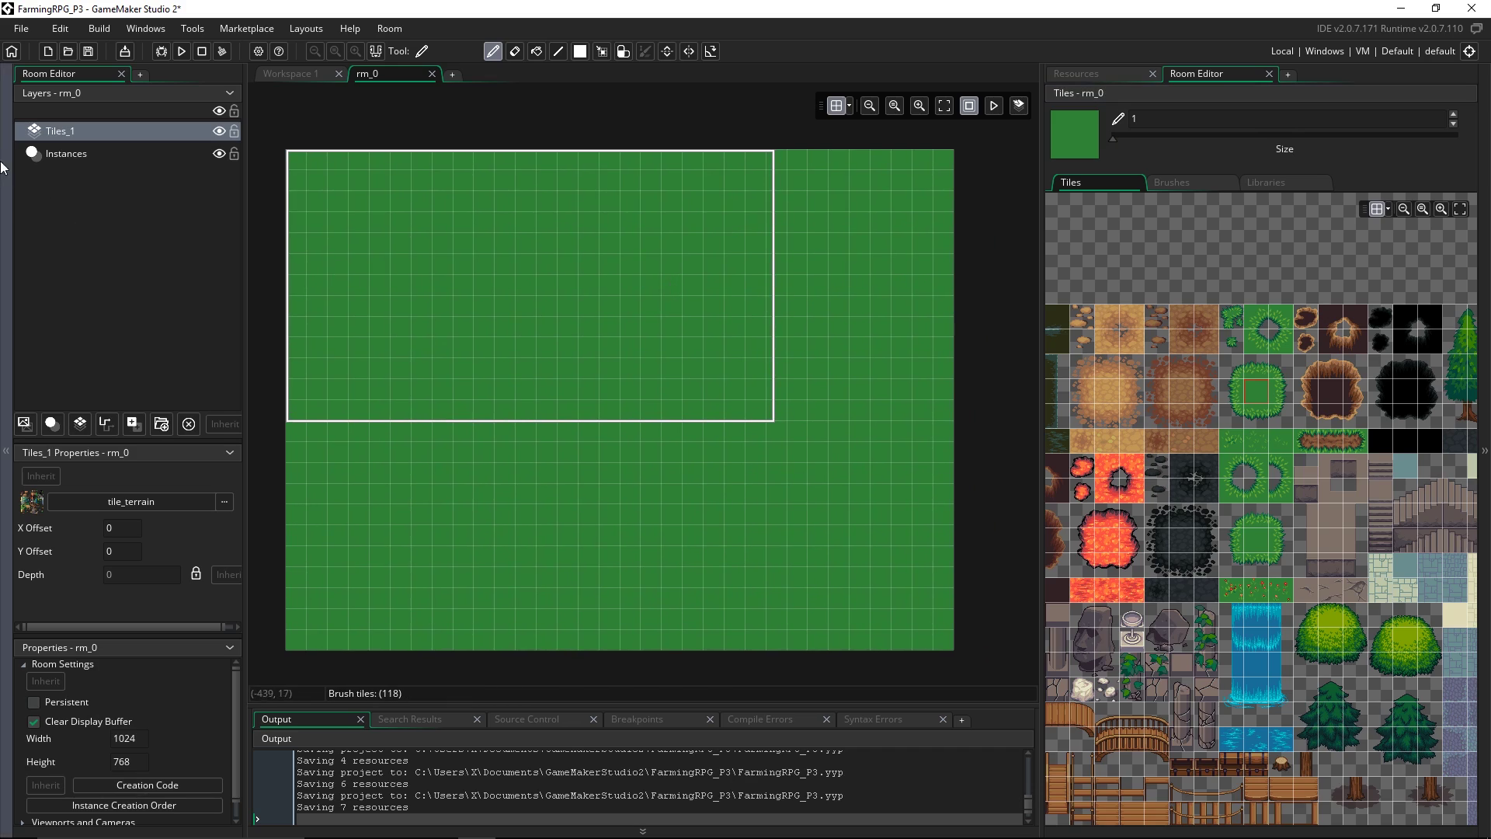
pyautogui.click(93, 136)
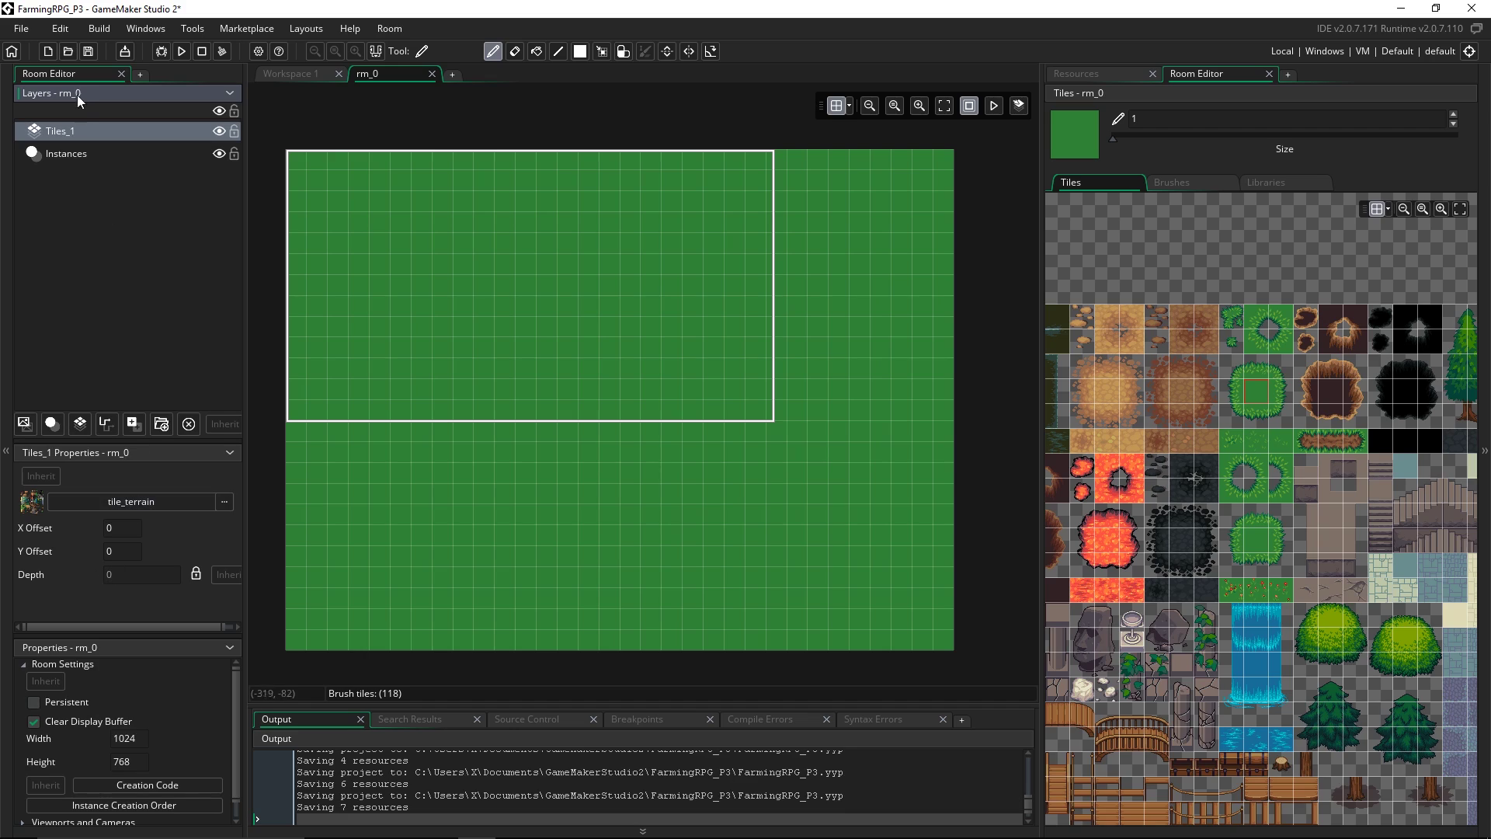
pyautogui.click(84, 147)
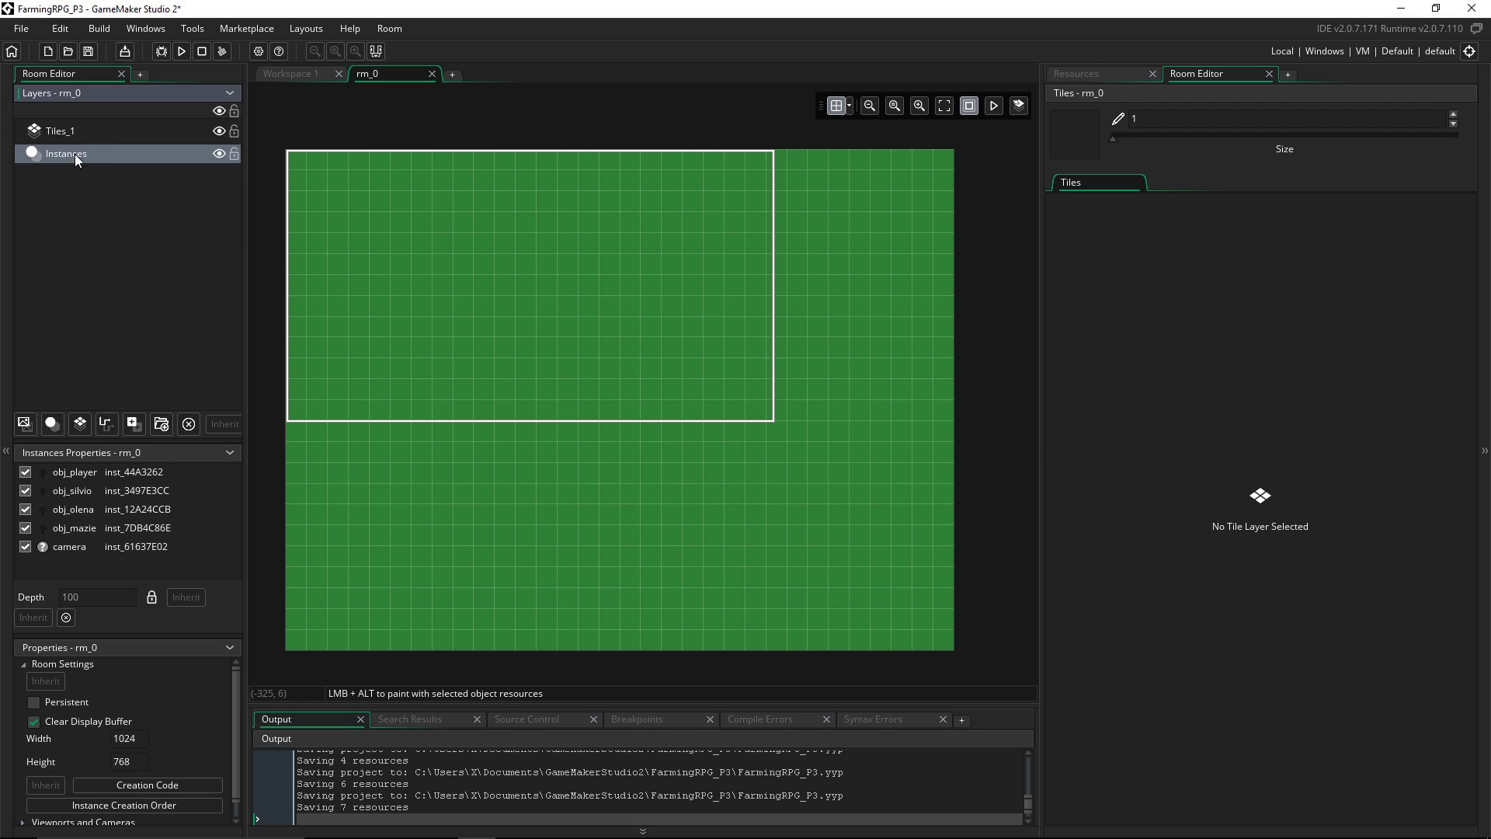
# Move the Instances layer above Tiles_1 so the characters draw over the grass
pyautogui.moveTo(77, 154); pyautogui.dragTo(96, 129)
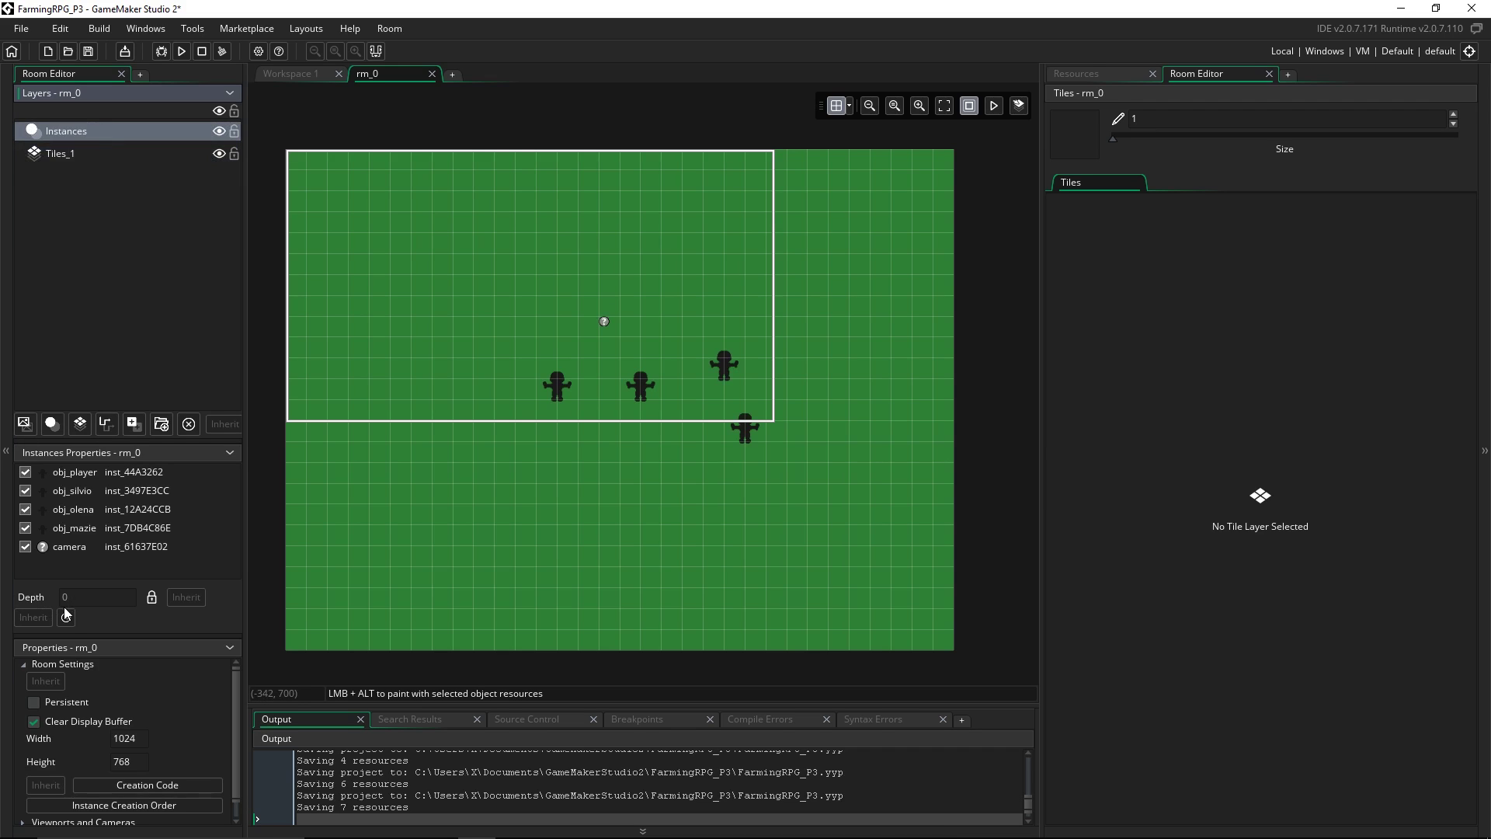
pyautogui.click(72, 152)
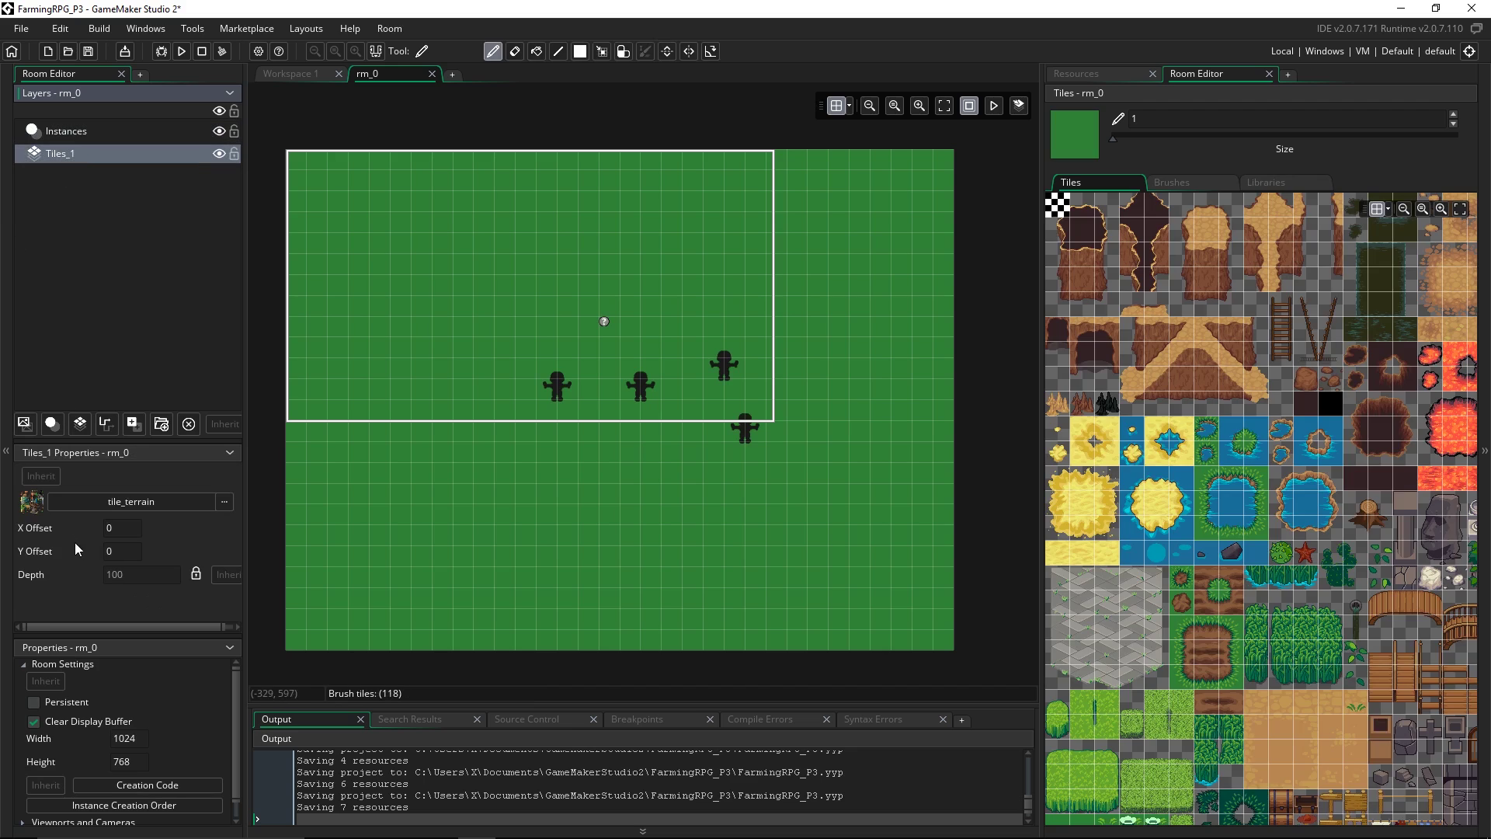
pyautogui.click(67, 132)
pyautogui.moveTo(642, 386); pyautogui.dragTo(691, 417, button='middle')
pyautogui.moveTo(808, 390); pyautogui.dragTo(793, 395, button='middle')
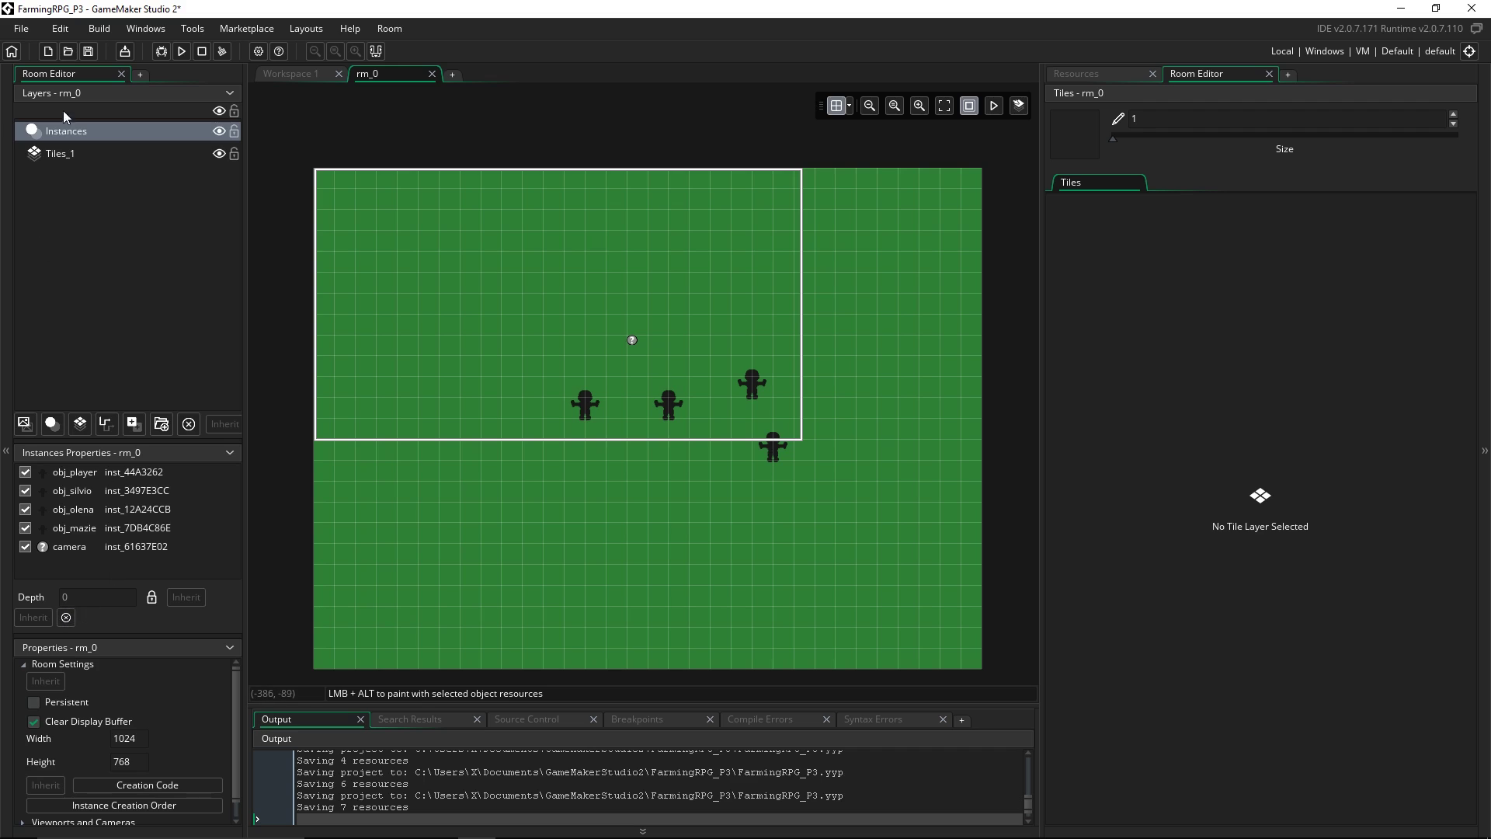
pyautogui.click(90, 152)
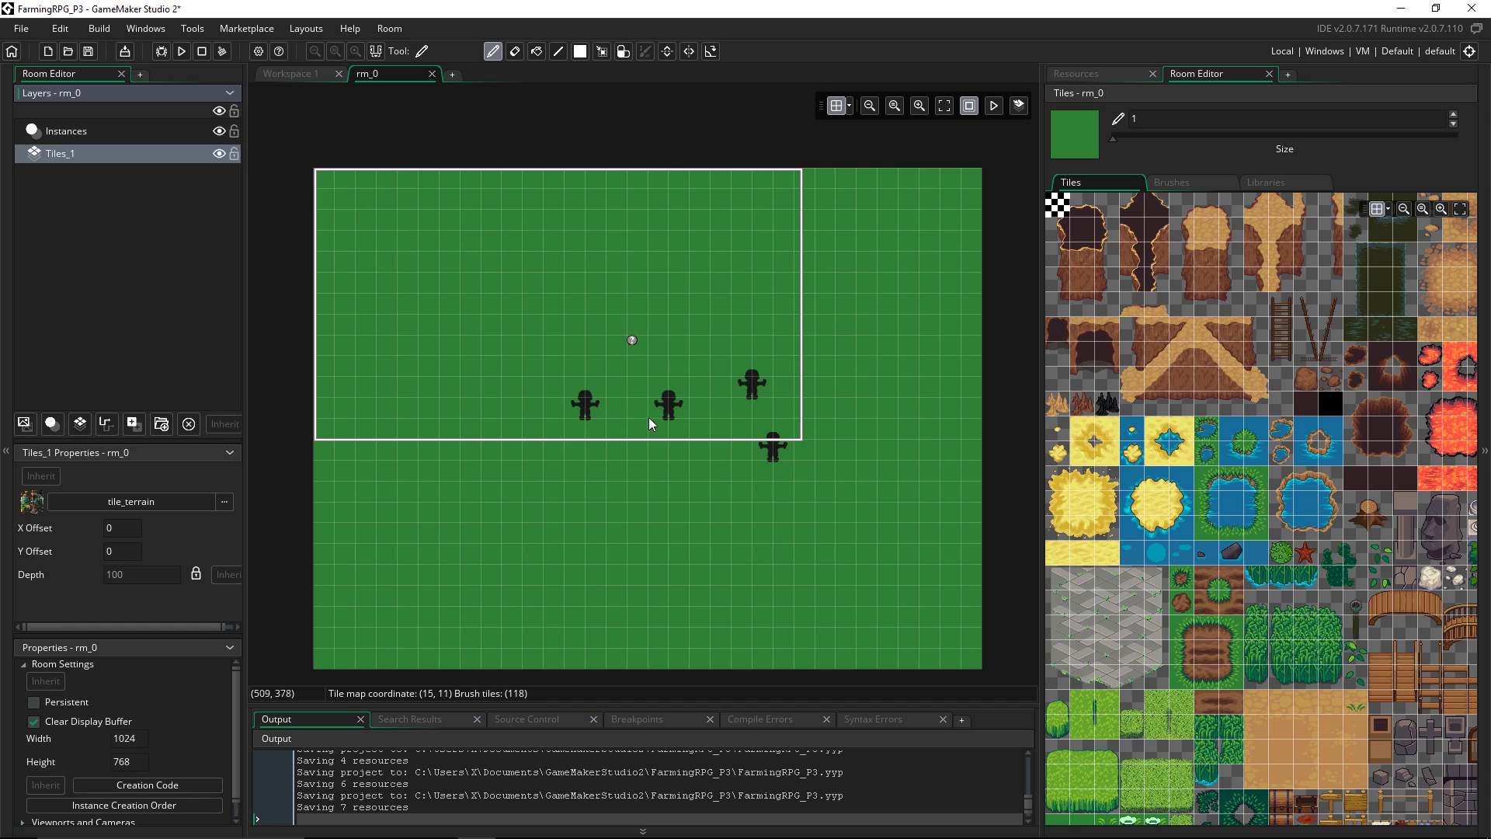
# Add a tile_terrain layer, paint 3x3 dirt patches over the grass, and close rm_0
pyautogui.click(84, 421)
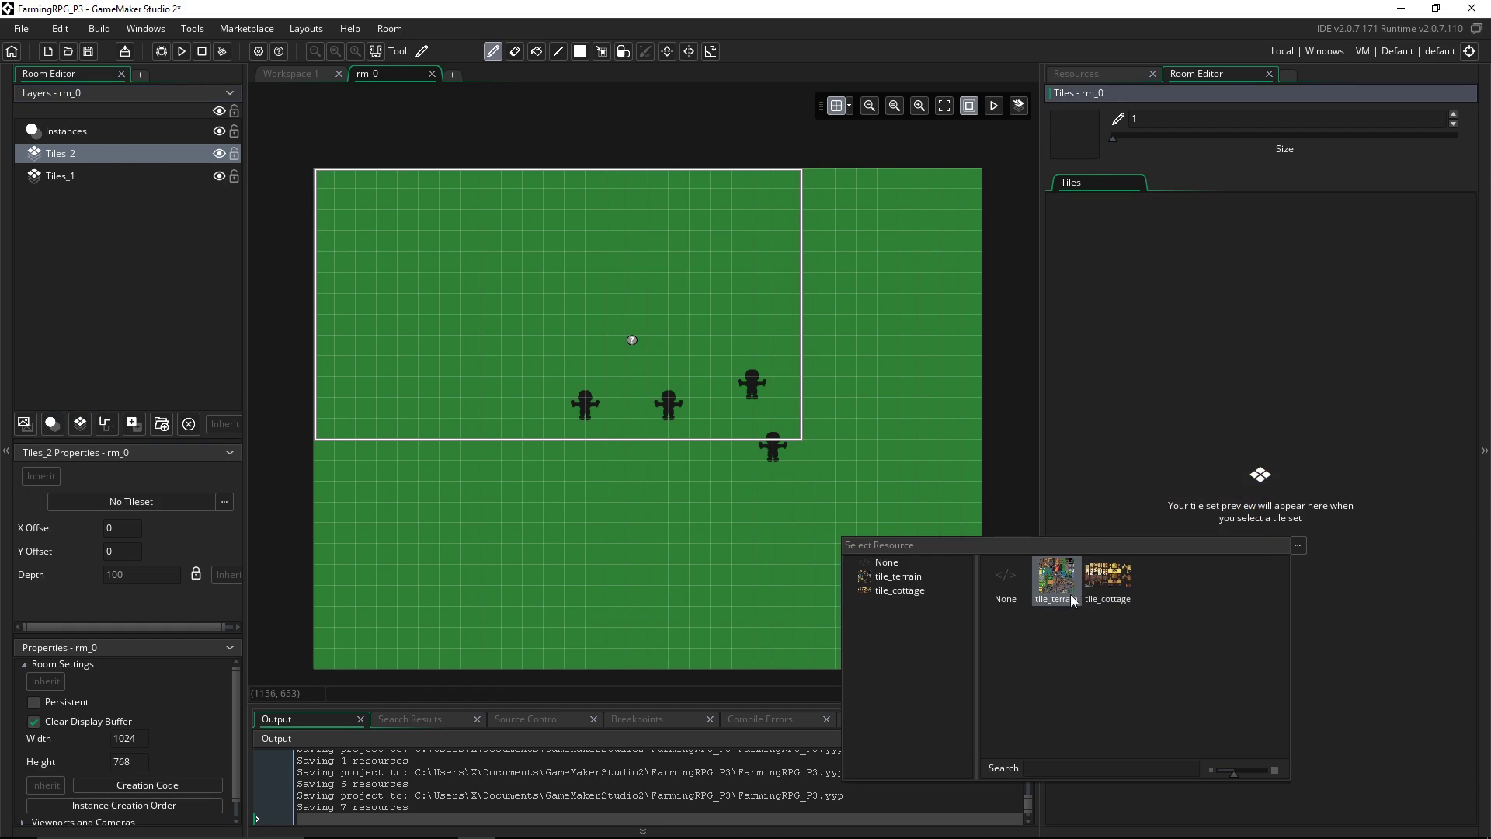
pyautogui.click(1058, 579)
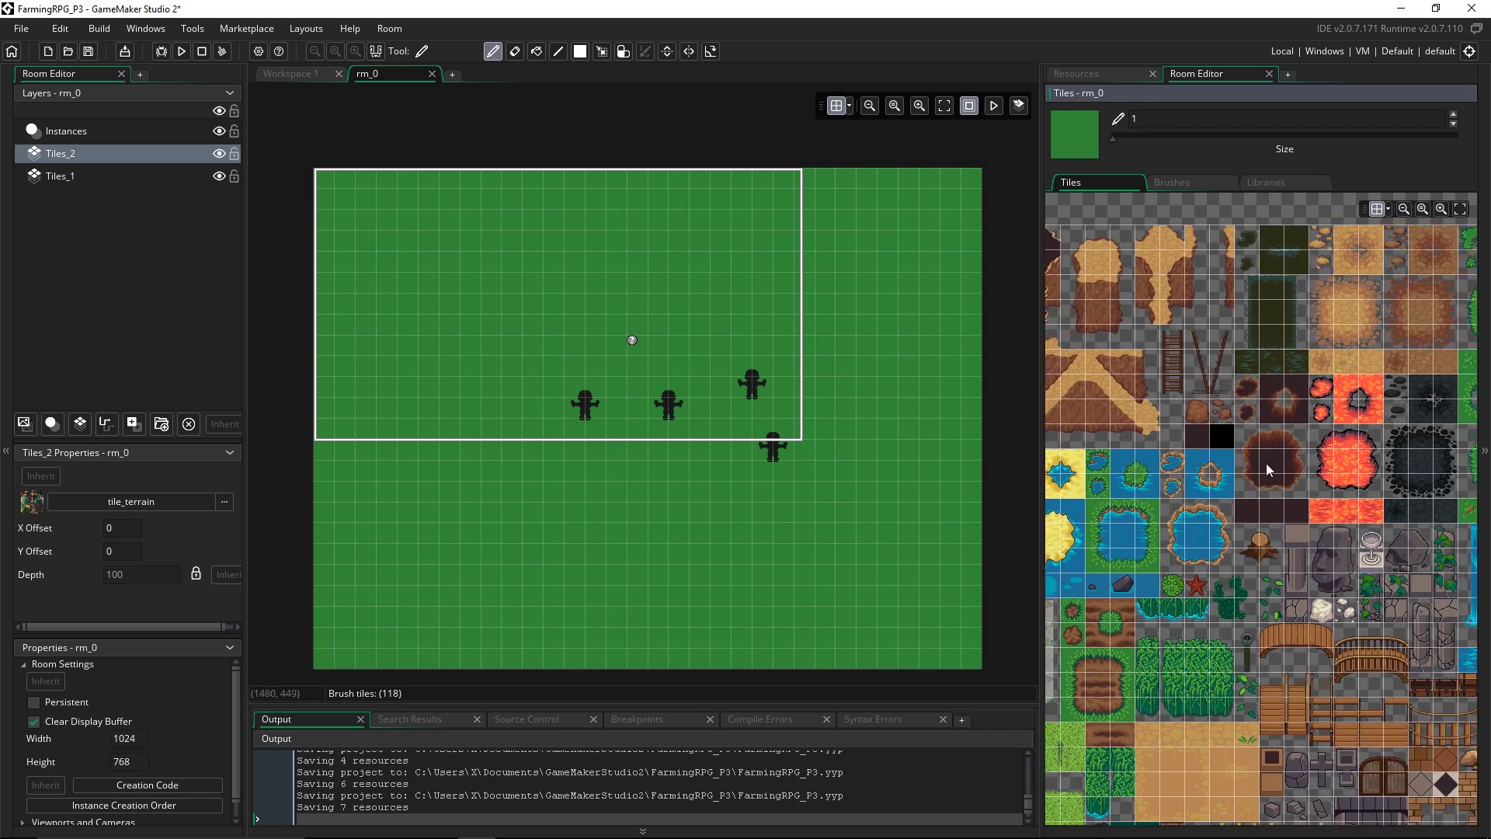
pyautogui.moveTo(1247, 354); pyautogui.dragTo(1298, 409)
pyautogui.moveTo(1244, 347); pyautogui.dragTo(1295, 408)
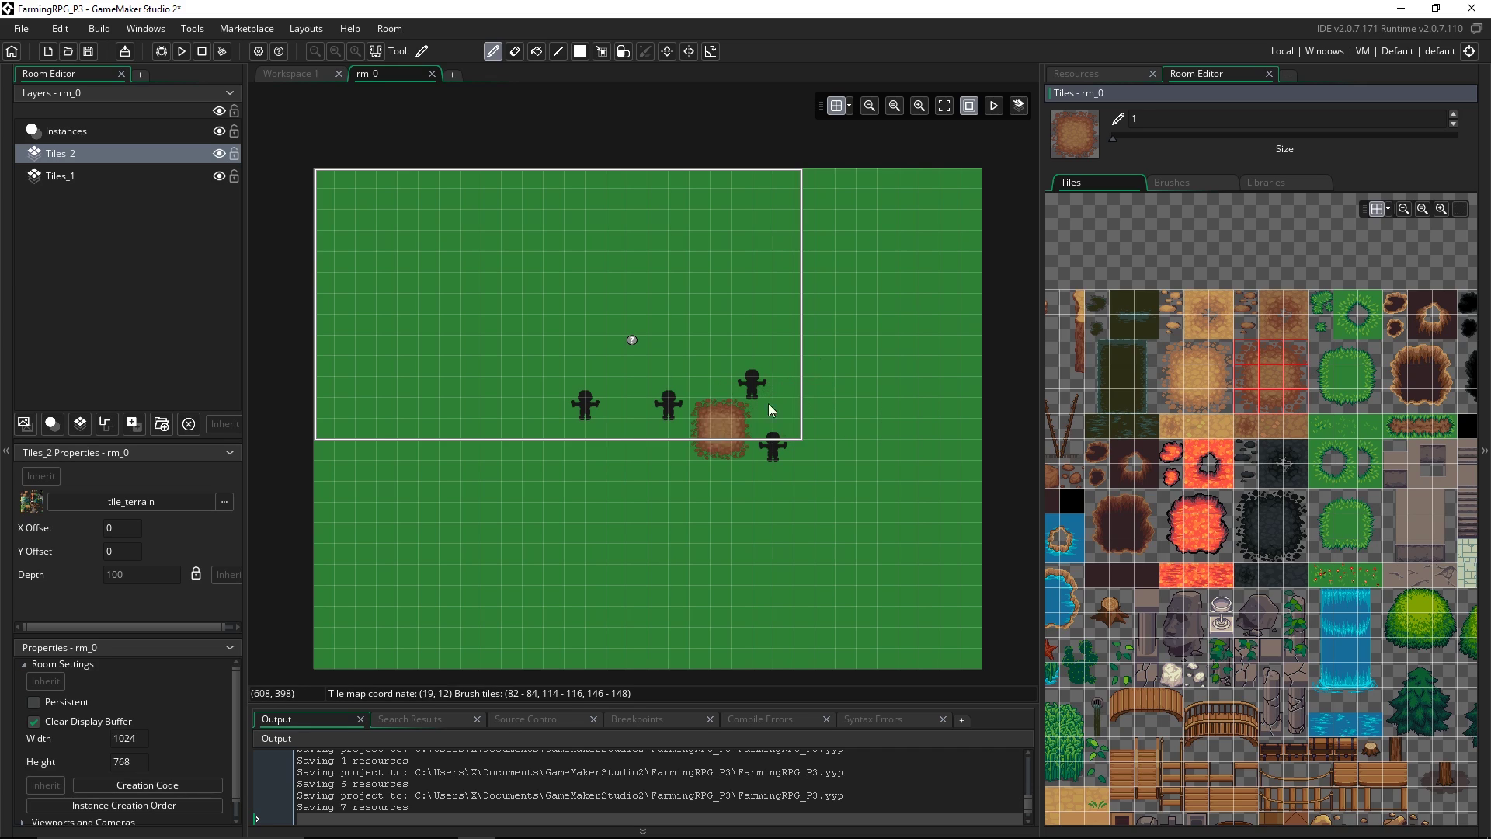
pyautogui.moveTo(800, 320)
pyautogui.mouseDown()
pyautogui.moveTo(594, 326)
pyautogui.moveTo(548, 396)
pyautogui.moveTo(722, 569)
pyautogui.moveTo(753, 354)
pyautogui.mouseUp()
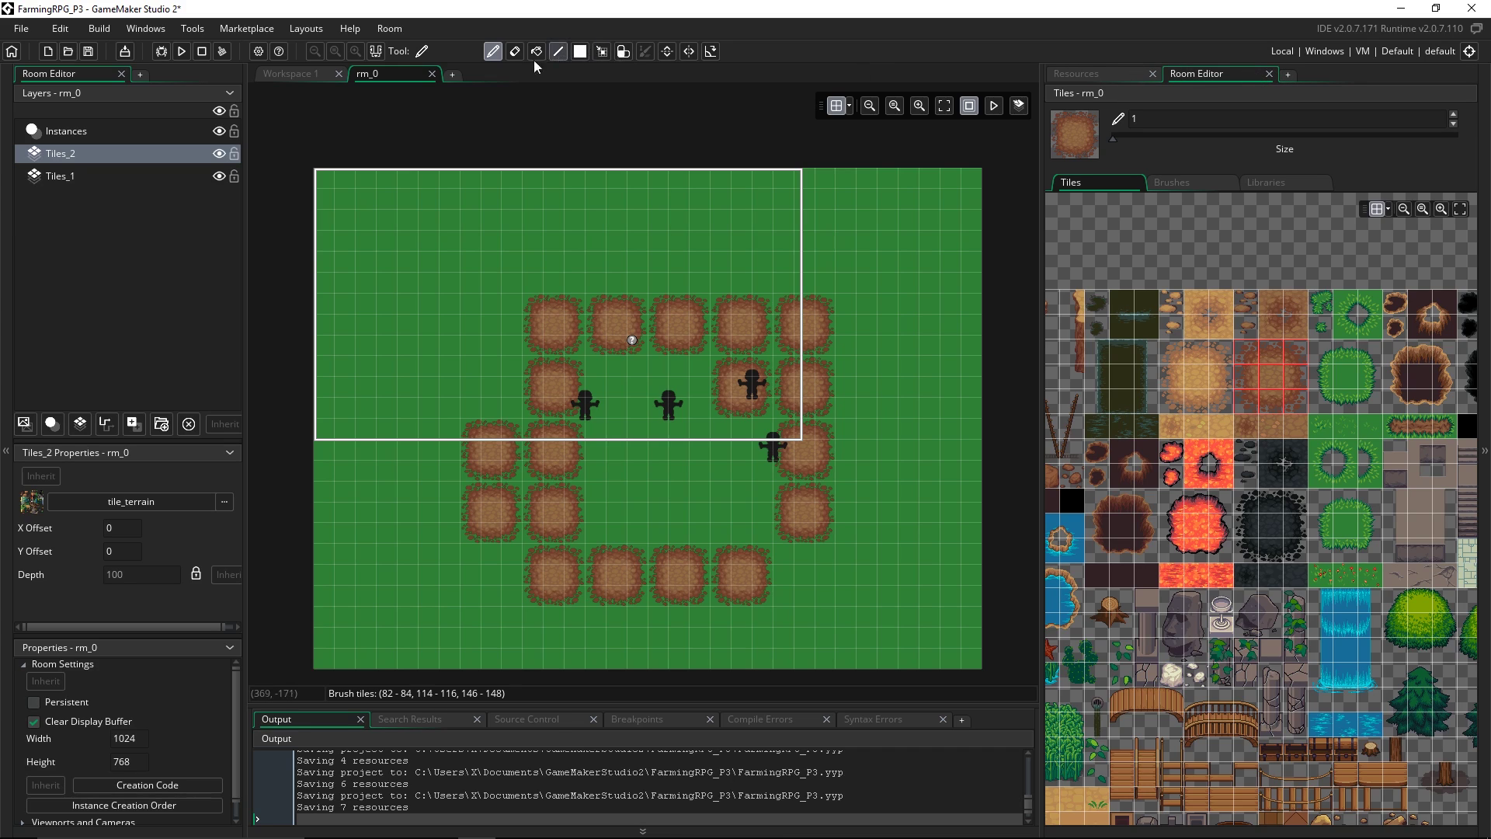
pyautogui.click(431, 74)
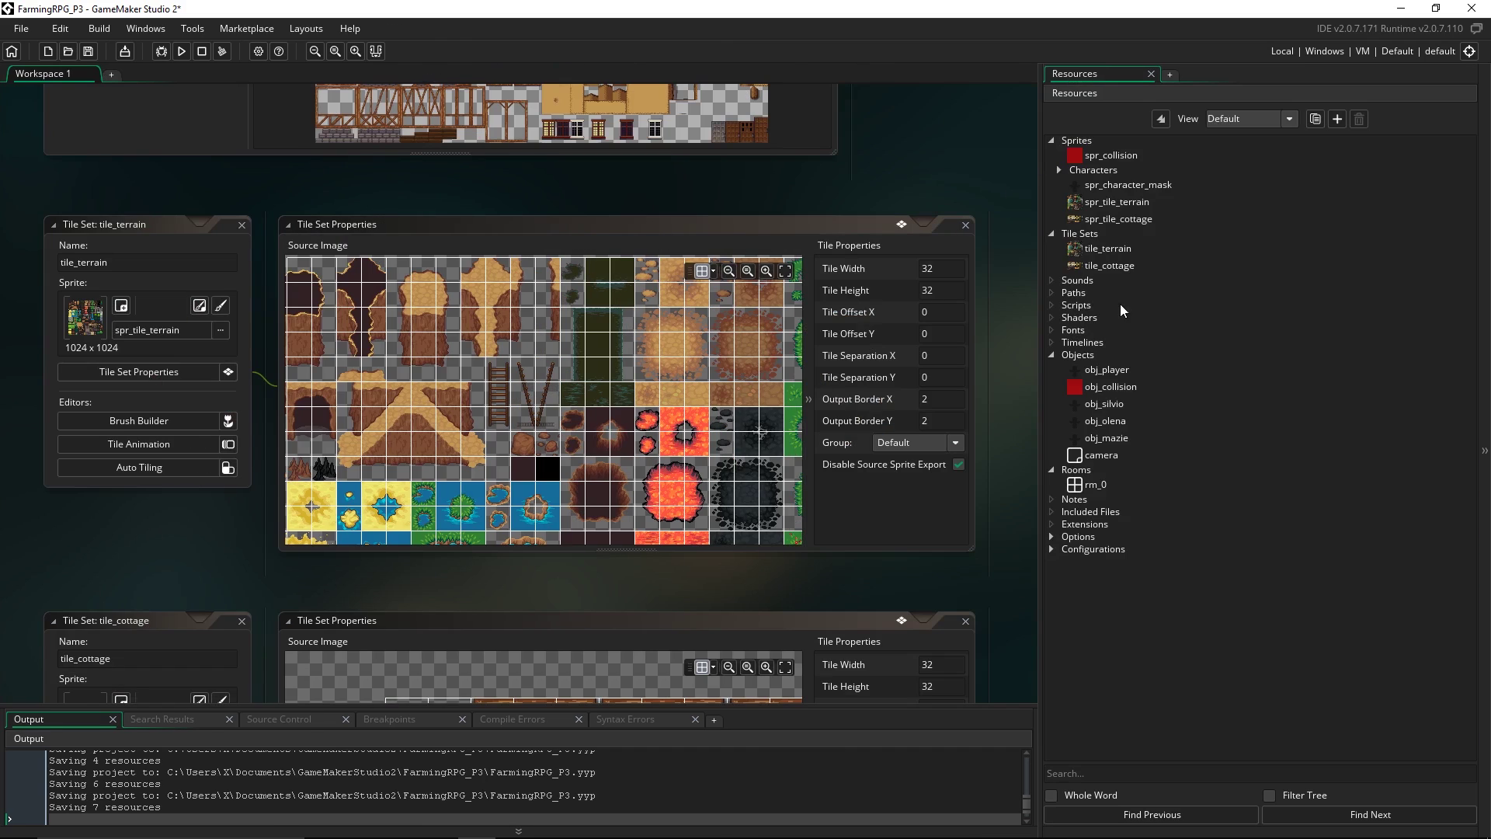
# Stamp the pine tree tiles onto tile_terrain's Brush Builder canvas, then reopen rm_0
pyautogui.click(1105, 249)
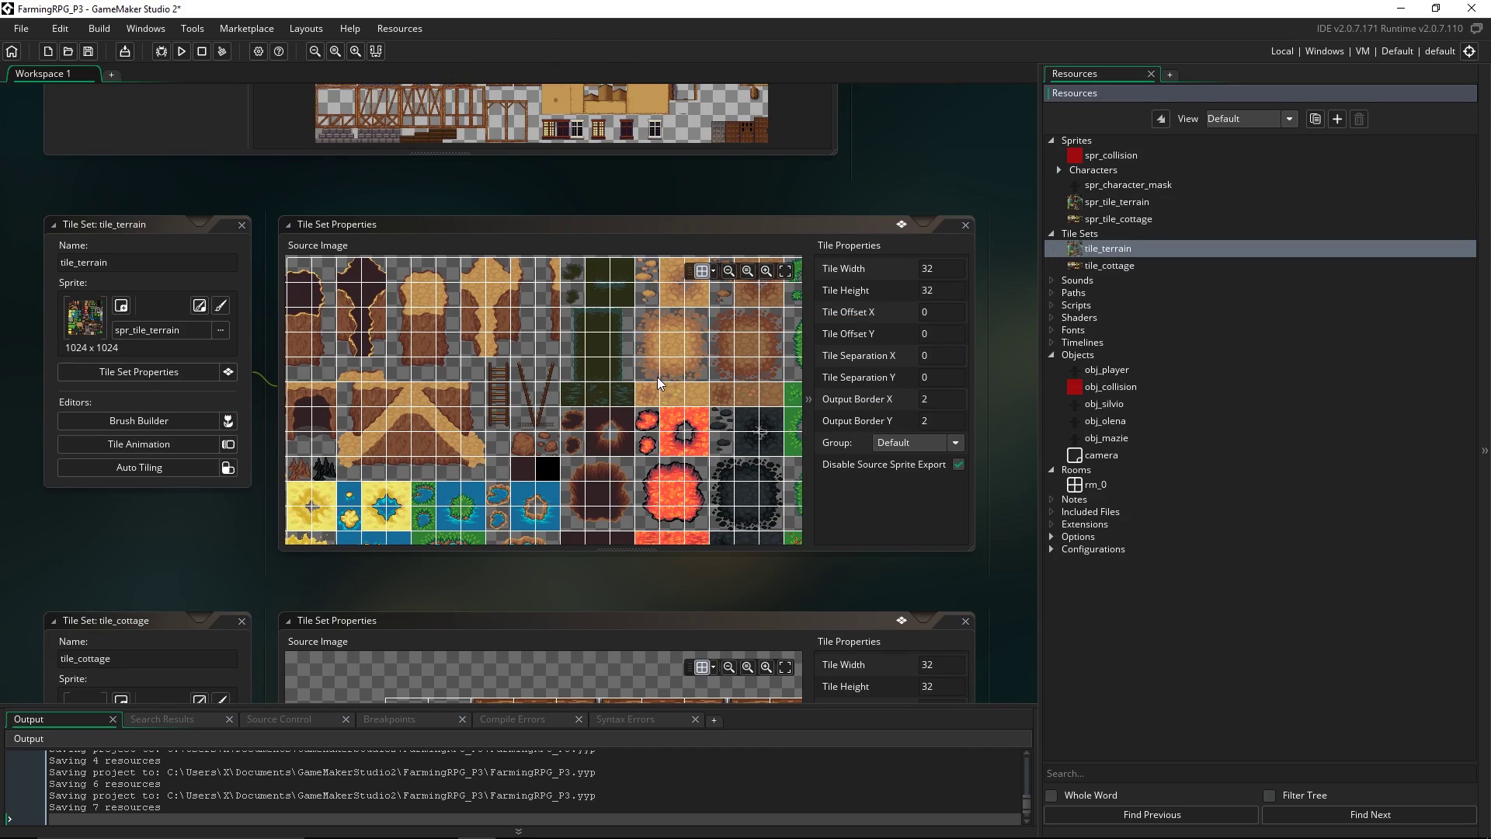
pyautogui.click(193, 386)
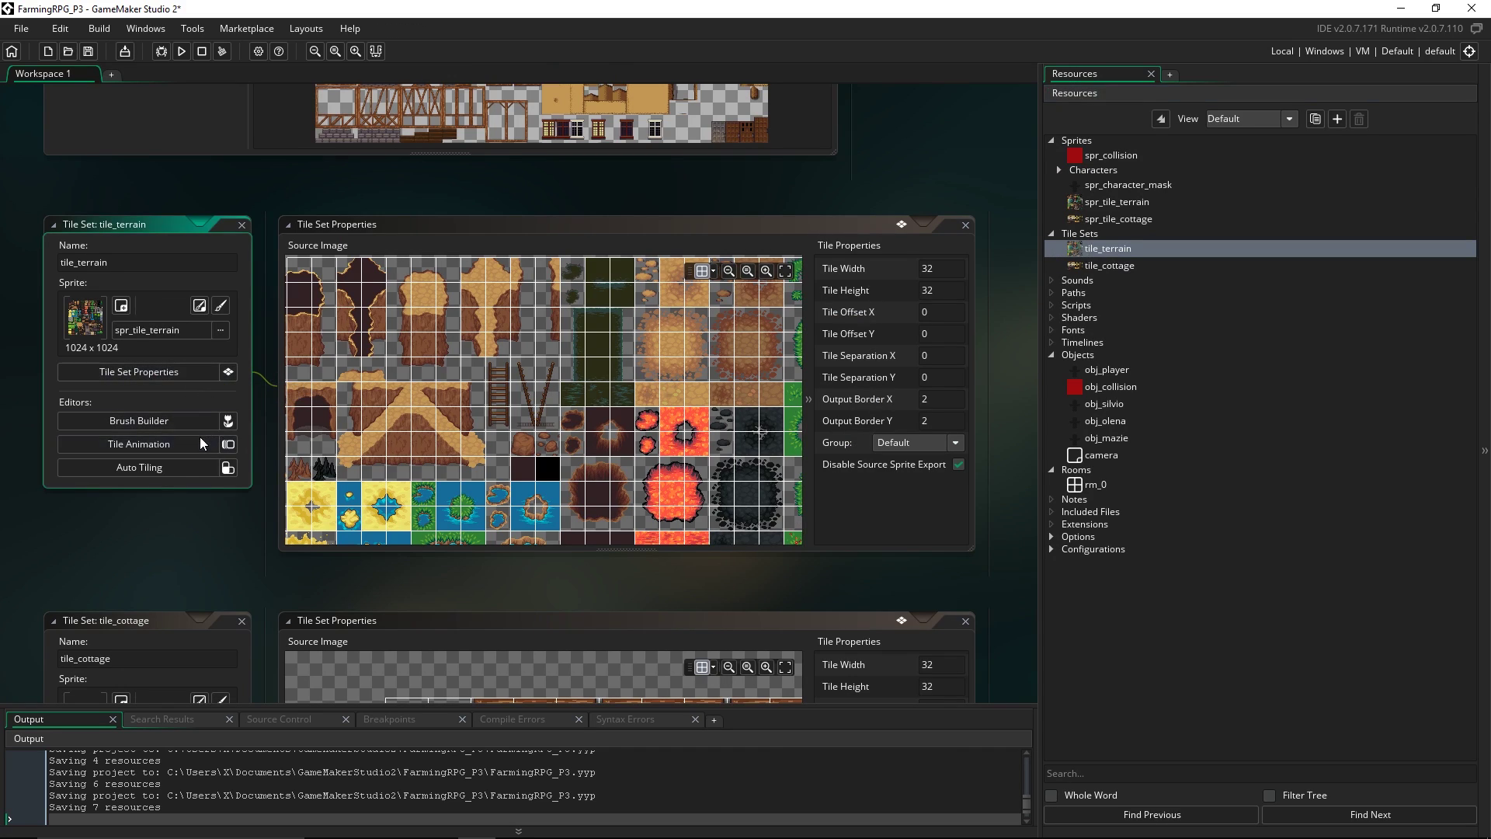
pyautogui.click(139, 421)
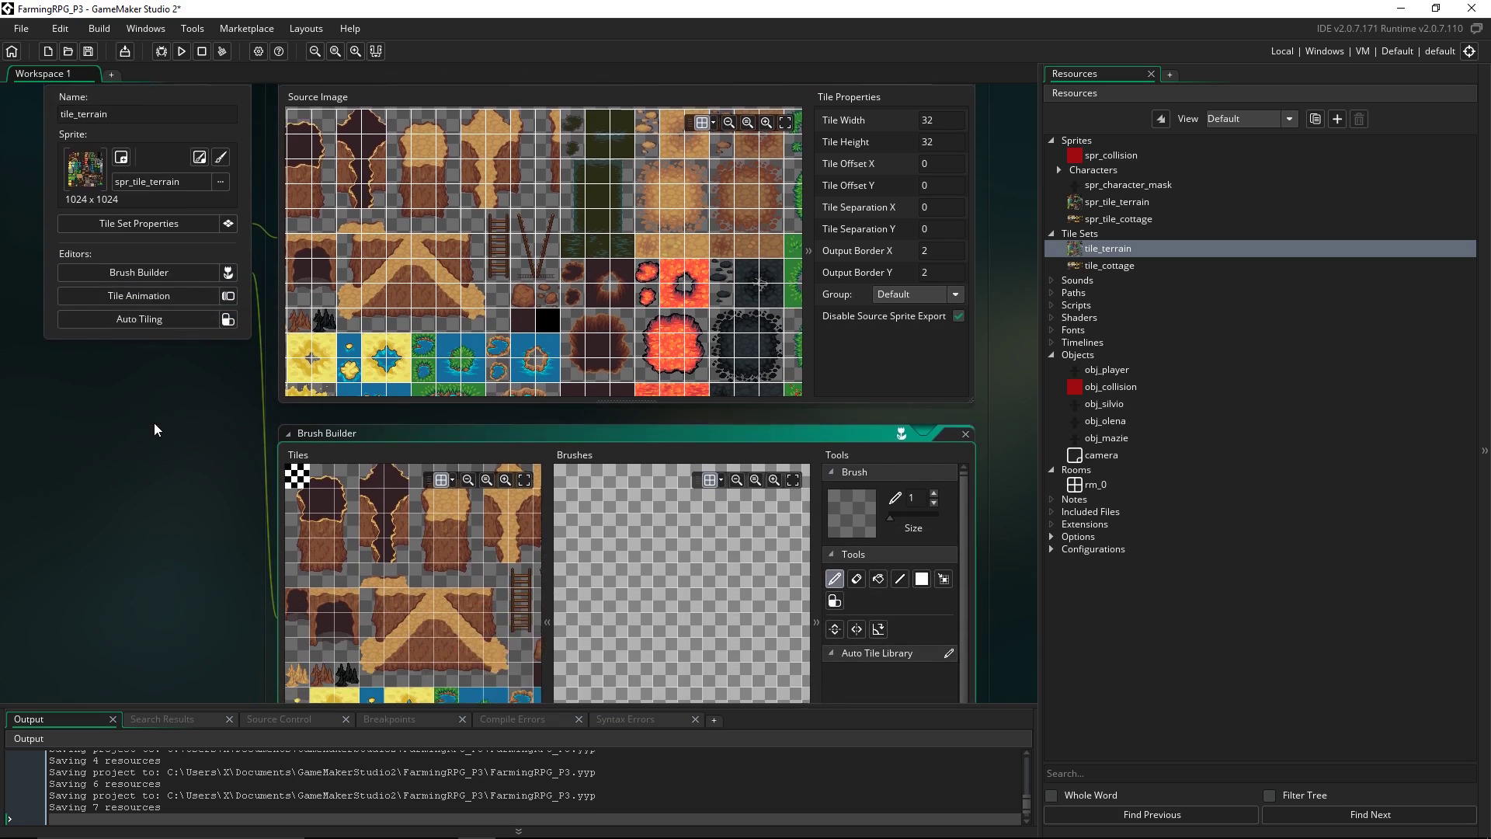
pyautogui.moveTo(456, 386)
pyautogui.mouseDown(button='middle')
pyautogui.moveTo(333, 489)
pyautogui.moveTo(406, 436)
pyautogui.moveTo(327, 599)
pyautogui.moveTo(373, 473)
pyautogui.mouseUp(button='middle')
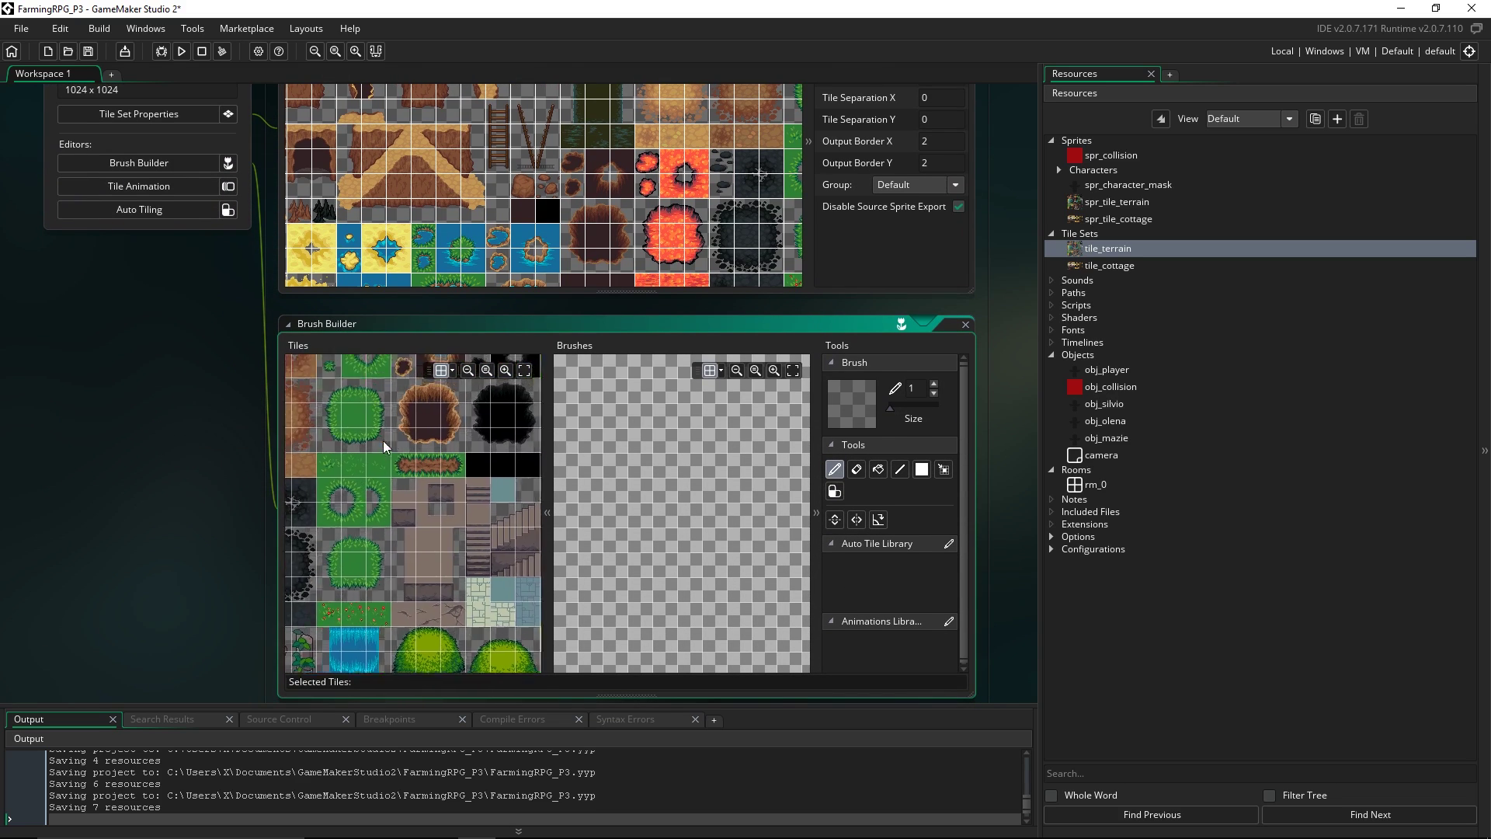
pyautogui.moveTo(534, 376); pyautogui.dragTo(403, 485, button='middle')
pyautogui.moveTo(404, 450); pyautogui.dragTo(436, 551)
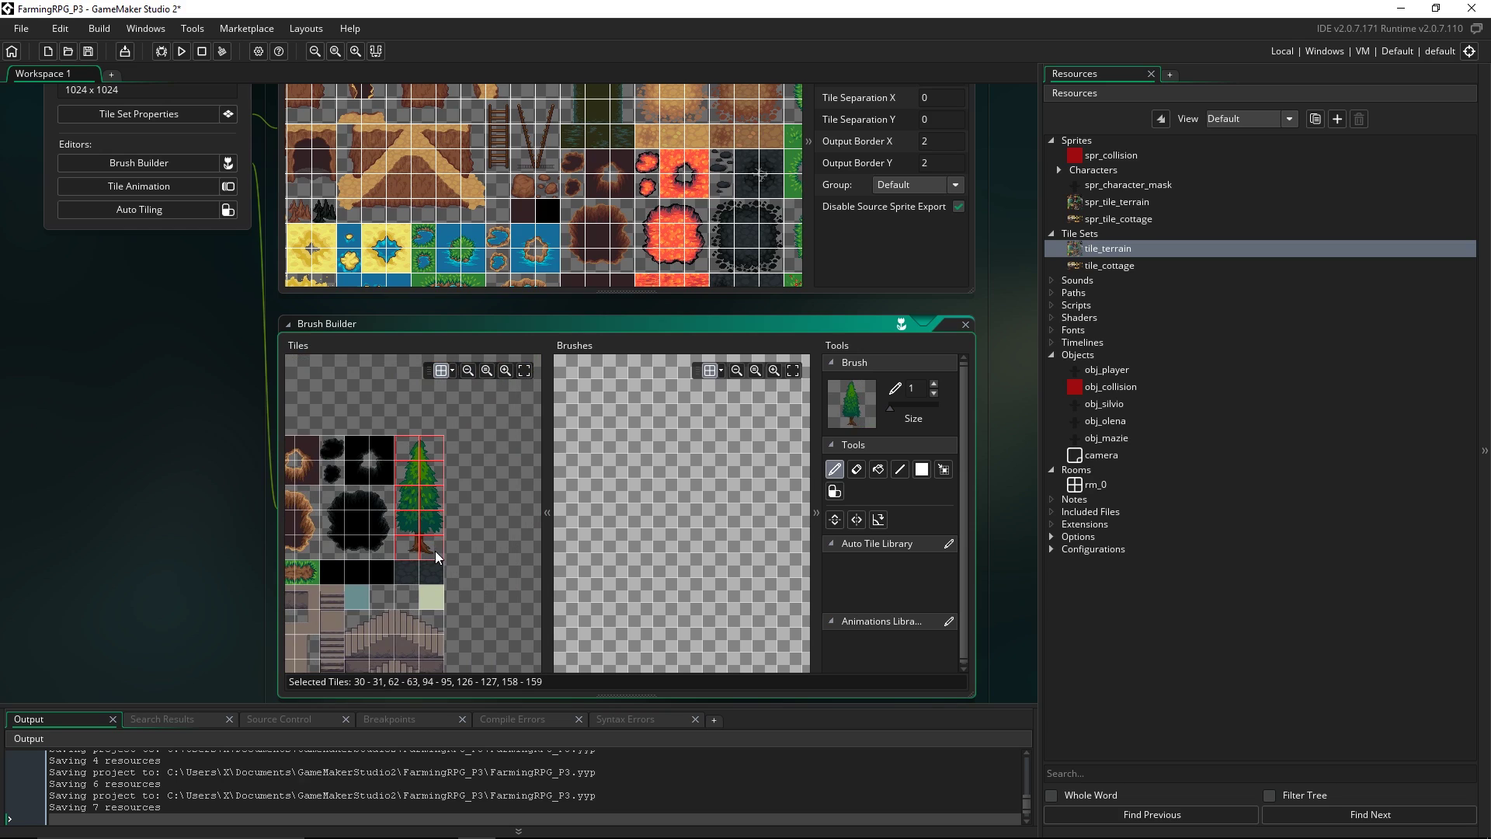
pyautogui.click(674, 477)
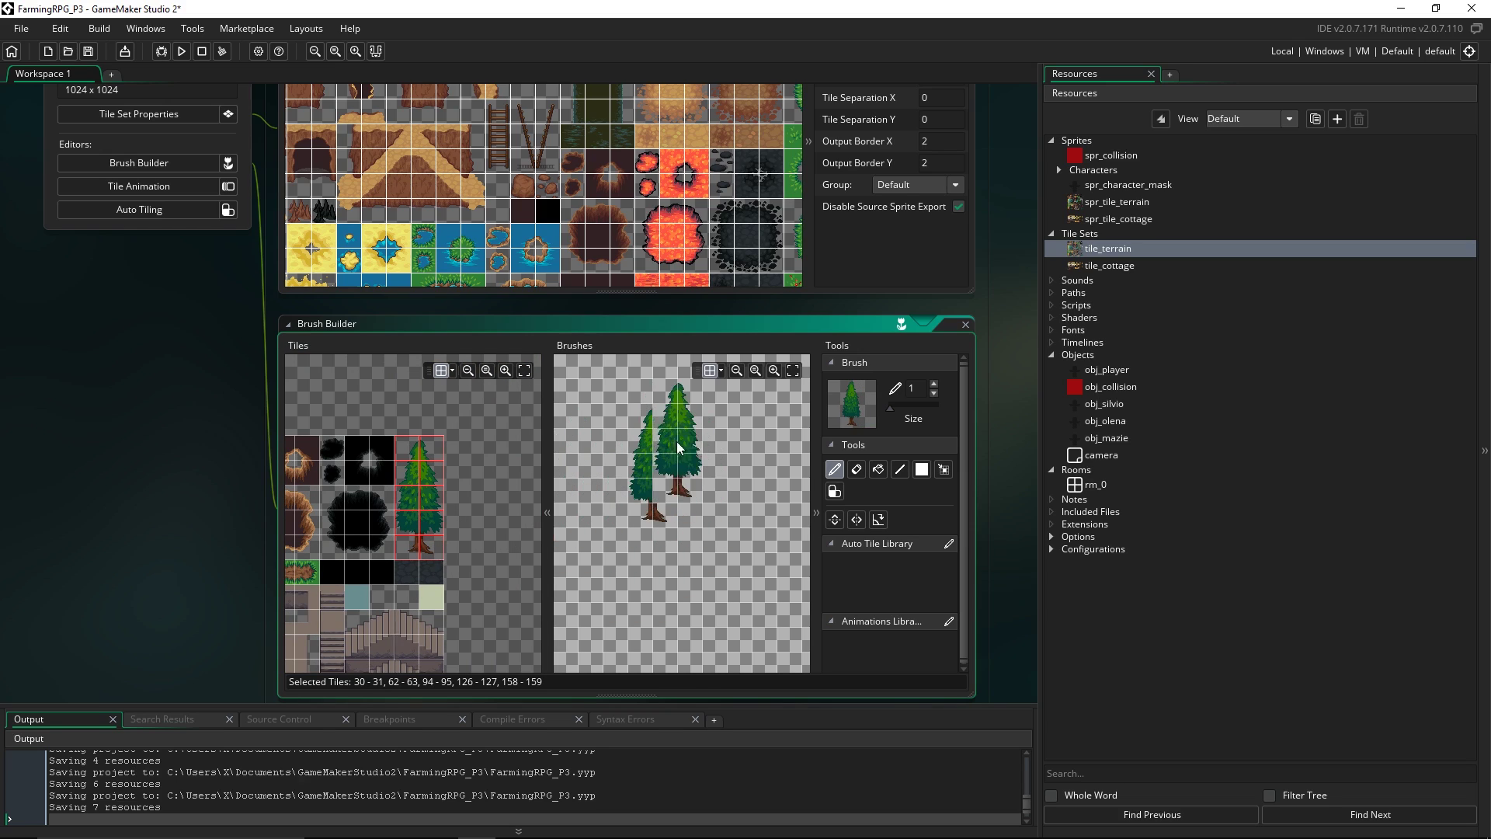
pyautogui.doubleClick(1099, 485)
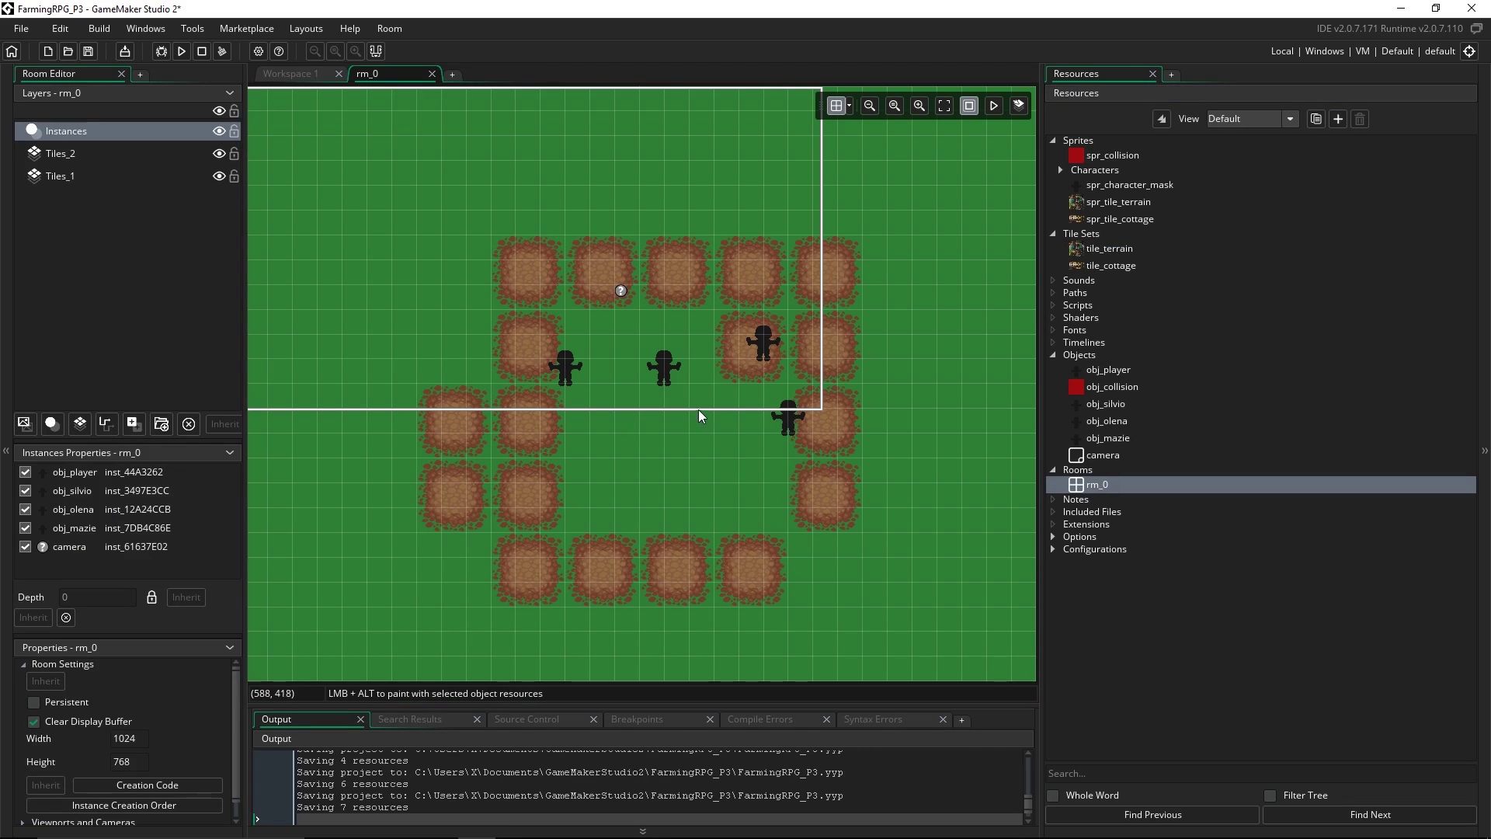
# Stamp two pine trees onto the Tiles_2 layer with the saved tree brush
pyautogui.click(115, 151)
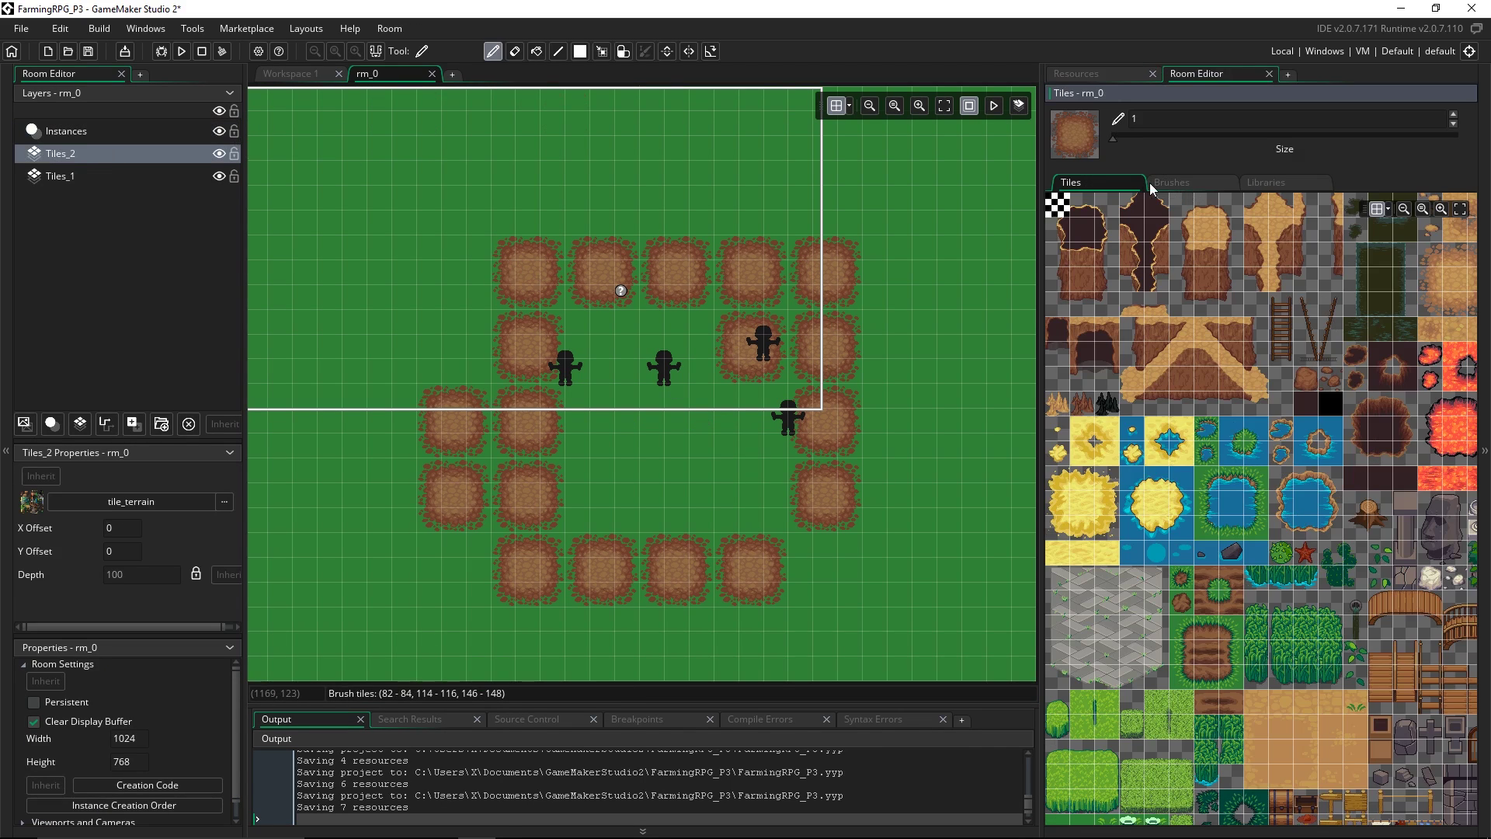
pyautogui.click(1178, 187)
pyautogui.click(1145, 614)
pyautogui.click(619, 455)
pyautogui.click(353, 305)
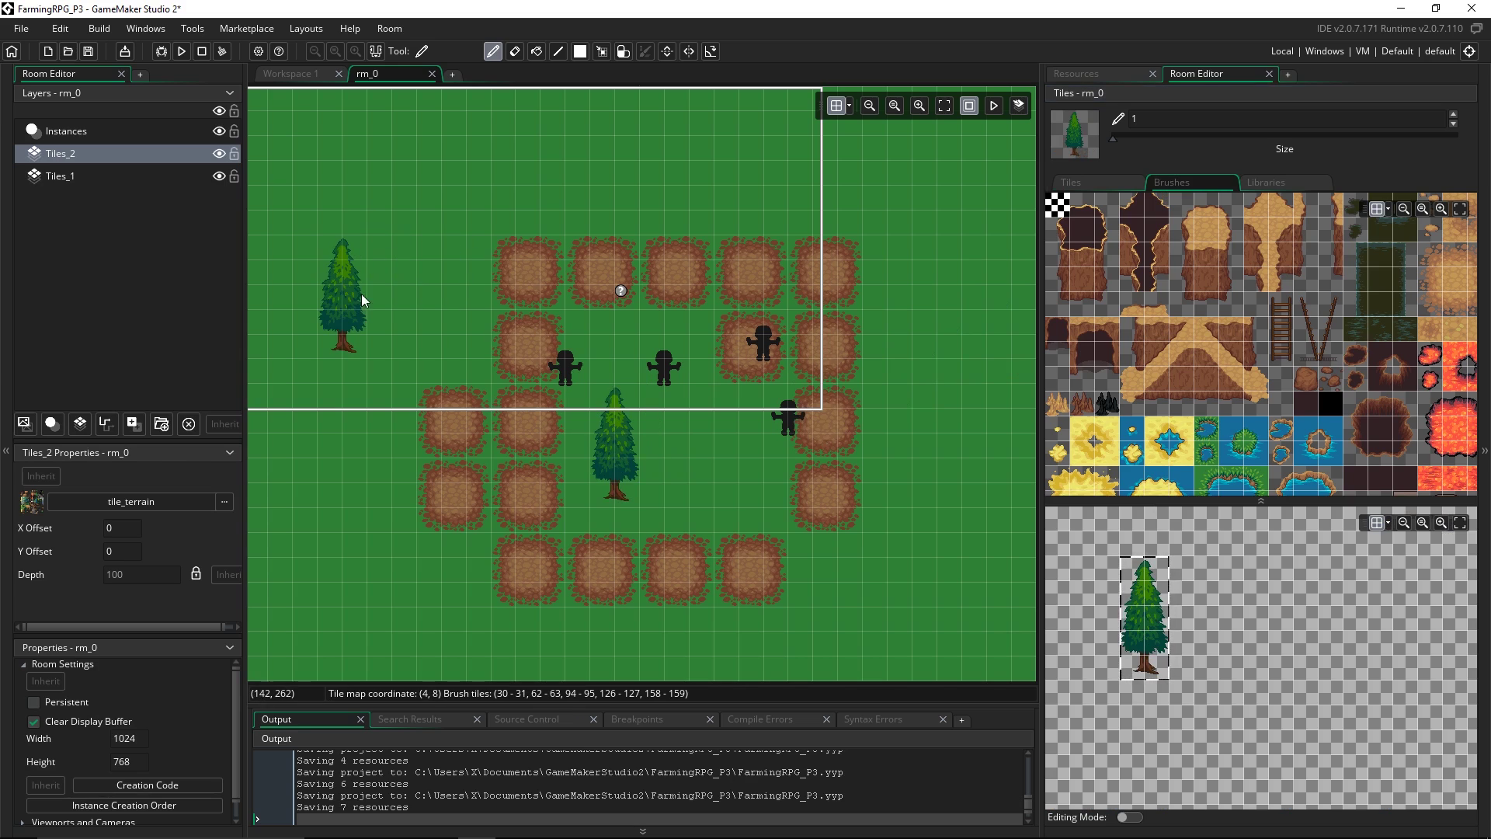
# Stamp two more pine trees on the room's right side, then undo the placement
pyautogui.moveTo(1352, 365)
pyautogui.mouseDown(button='middle')
pyautogui.moveTo(1281, 365)
pyautogui.moveTo(1278, 339)
pyautogui.moveTo(1267, 358)
pyautogui.mouseUp(button='middle')
pyautogui.moveTo(1197, 329); pyautogui.dragTo(1233, 420)
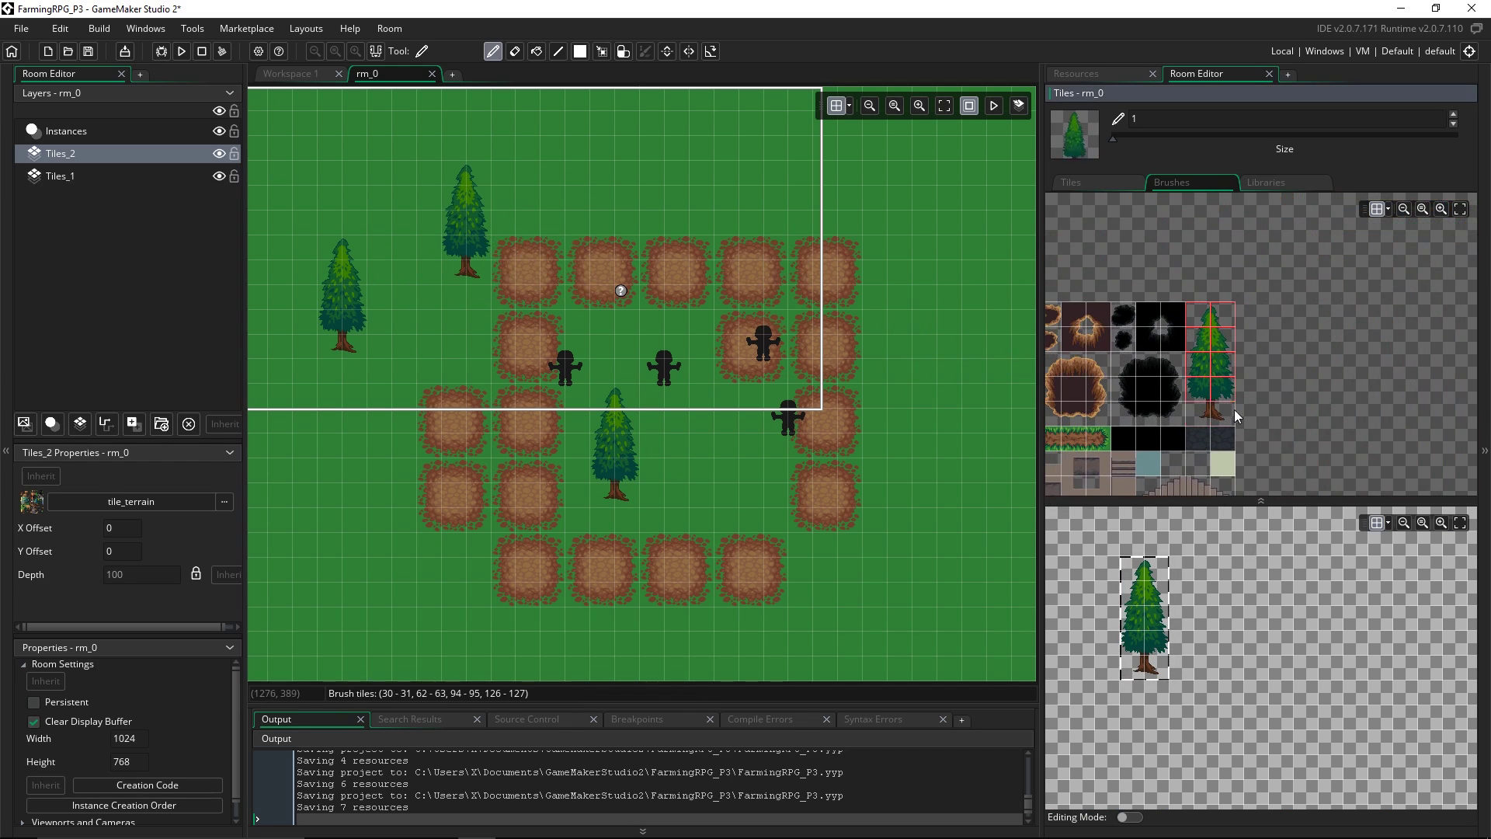
pyautogui.click(896, 522)
pyautogui.click(919, 305)
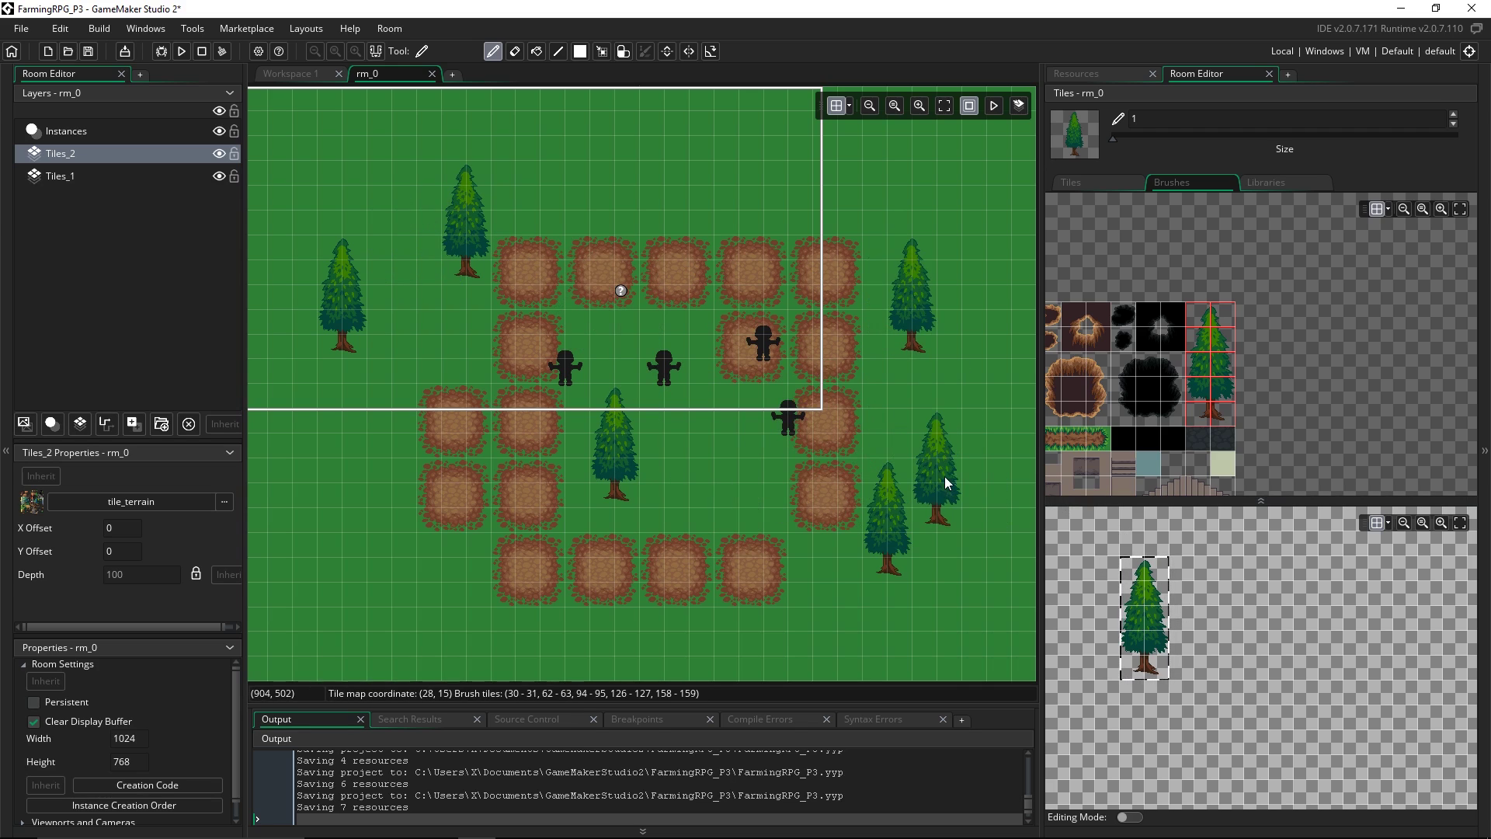
pyautogui.hotkey('ctrl', 'z')
pyautogui.hotkey('ctrl', 'z')
pyautogui.hotkey('ctrl', 'z')
pyautogui.hotkey('ctrl', 'z')
pyautogui.hotkey('ctrl', 'z')
pyautogui.click(295, 74)
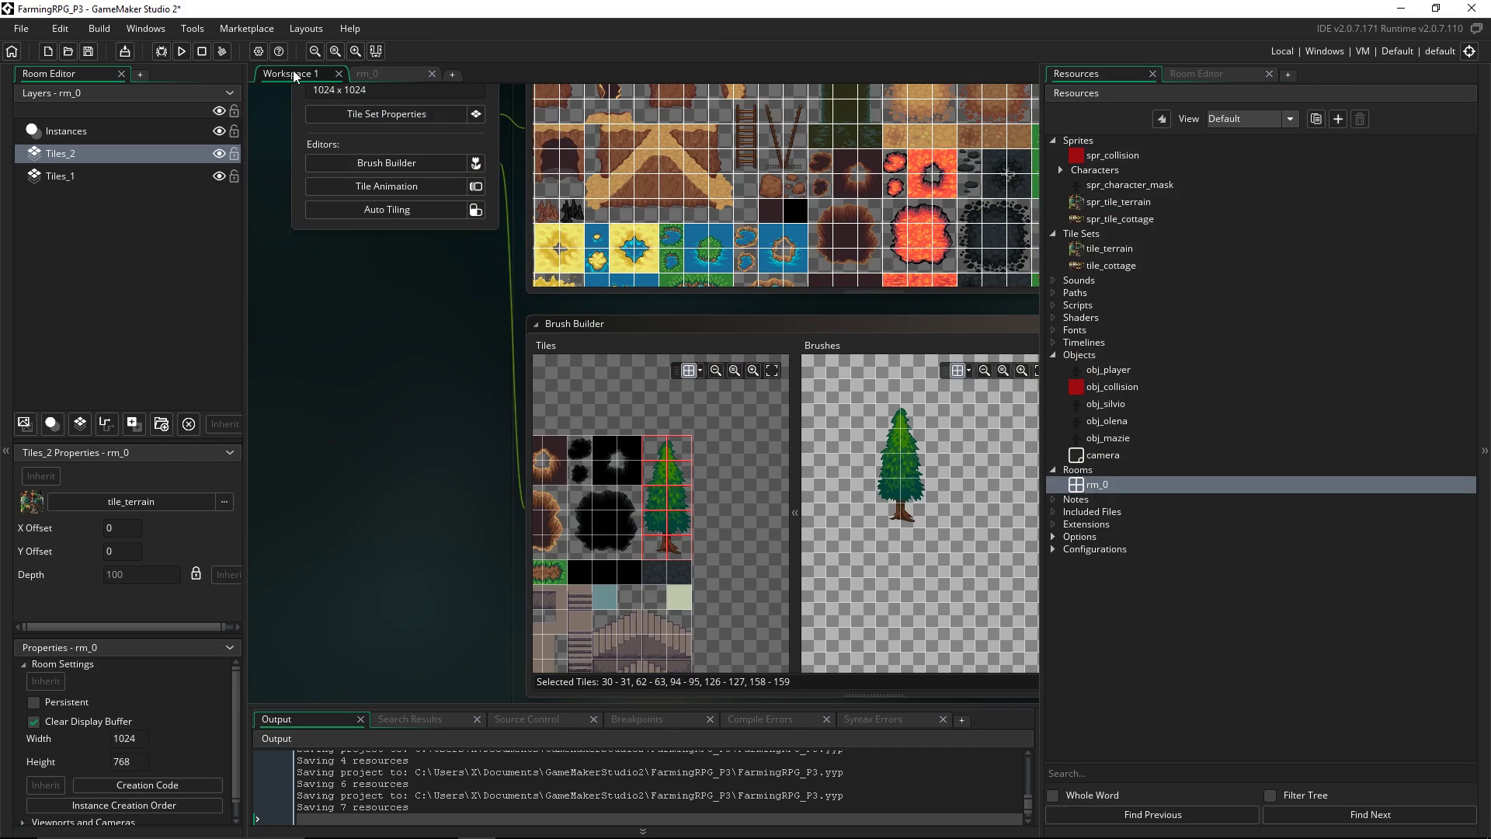
# Close the rm_0 room editor tab
pyautogui.moveTo(939, 481)
pyautogui.mouseDown(button='middle')
pyautogui.moveTo(842, 488)
pyautogui.moveTo(923, 475)
pyautogui.mouseUp(button='middle')
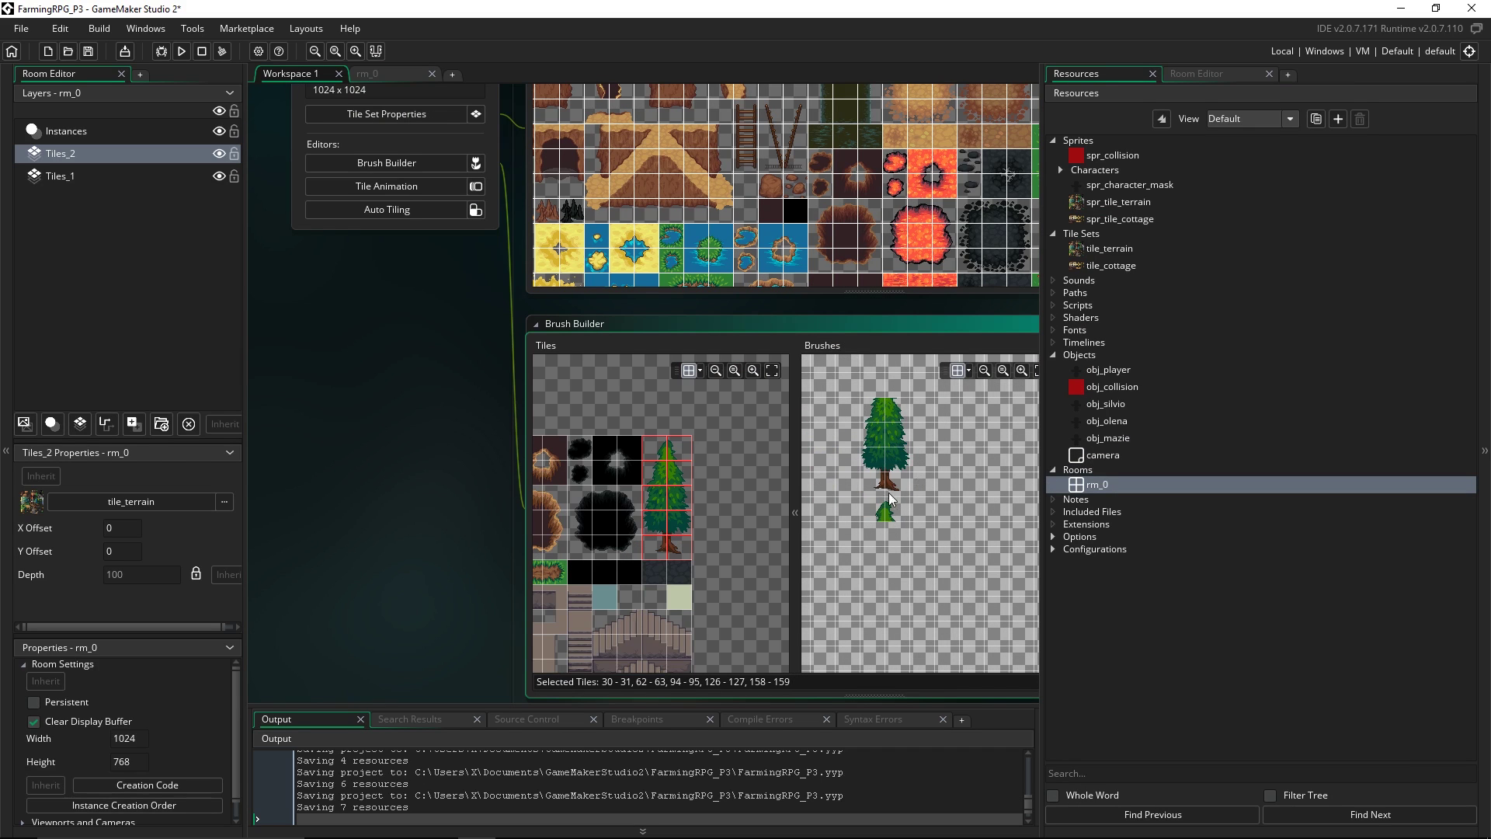
pyautogui.moveTo(458, 472); pyautogui.dragTo(239, 447, button='middle')
pyautogui.click(434, 75)
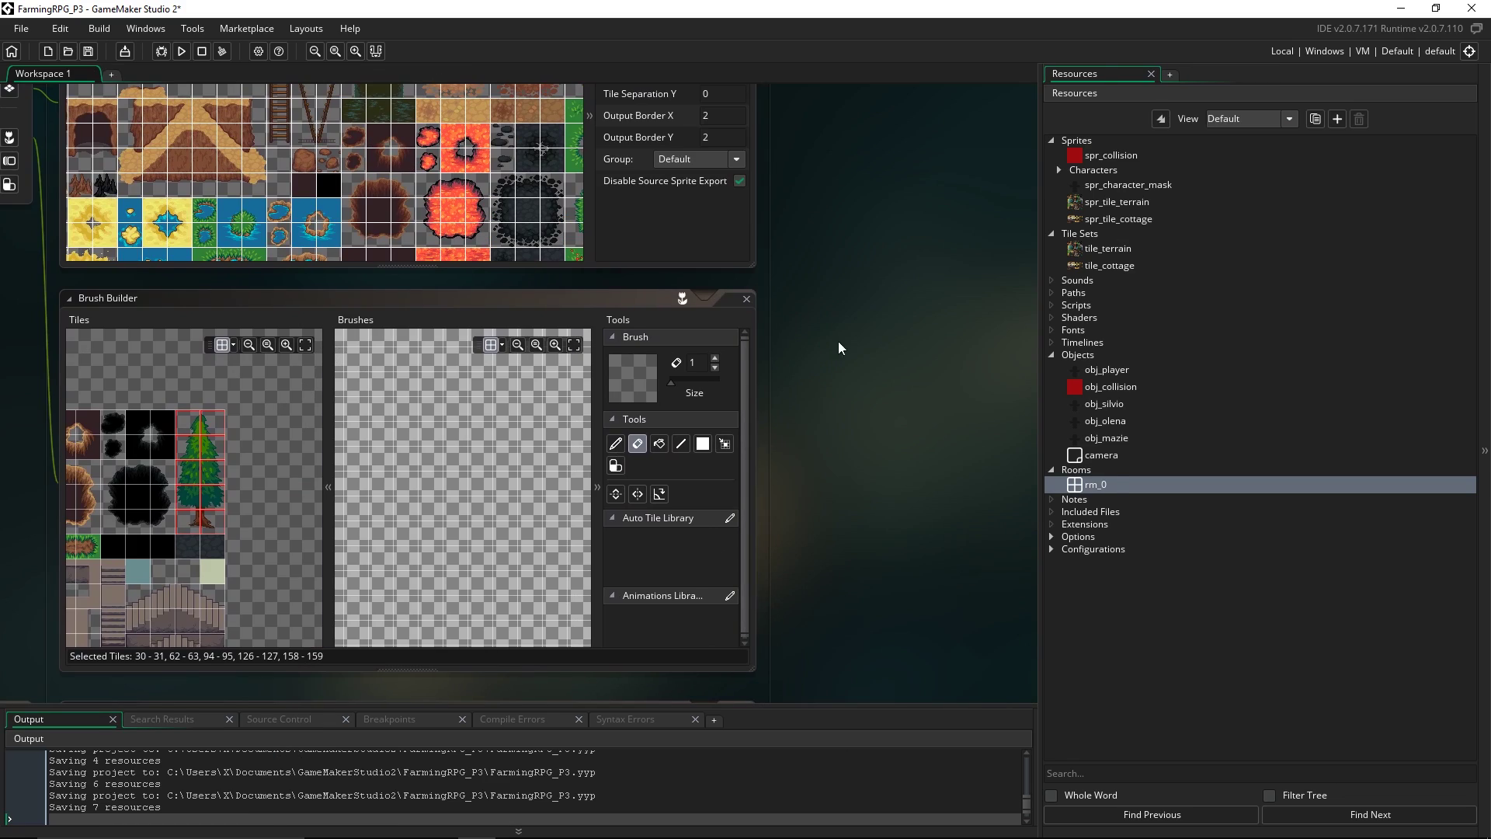
# Collapse and close the Brush Builder, bringing tile_terrain's Tile Set editor into view
pyautogui.moveTo(837, 342); pyautogui.dragTo(911, 360, button='middle')
pyautogui.moveTo(80, 296)
pyautogui.mouseDown(button='middle')
pyautogui.moveTo(280, 329)
pyautogui.moveTo(227, 385)
pyautogui.mouseUp(button='middle')
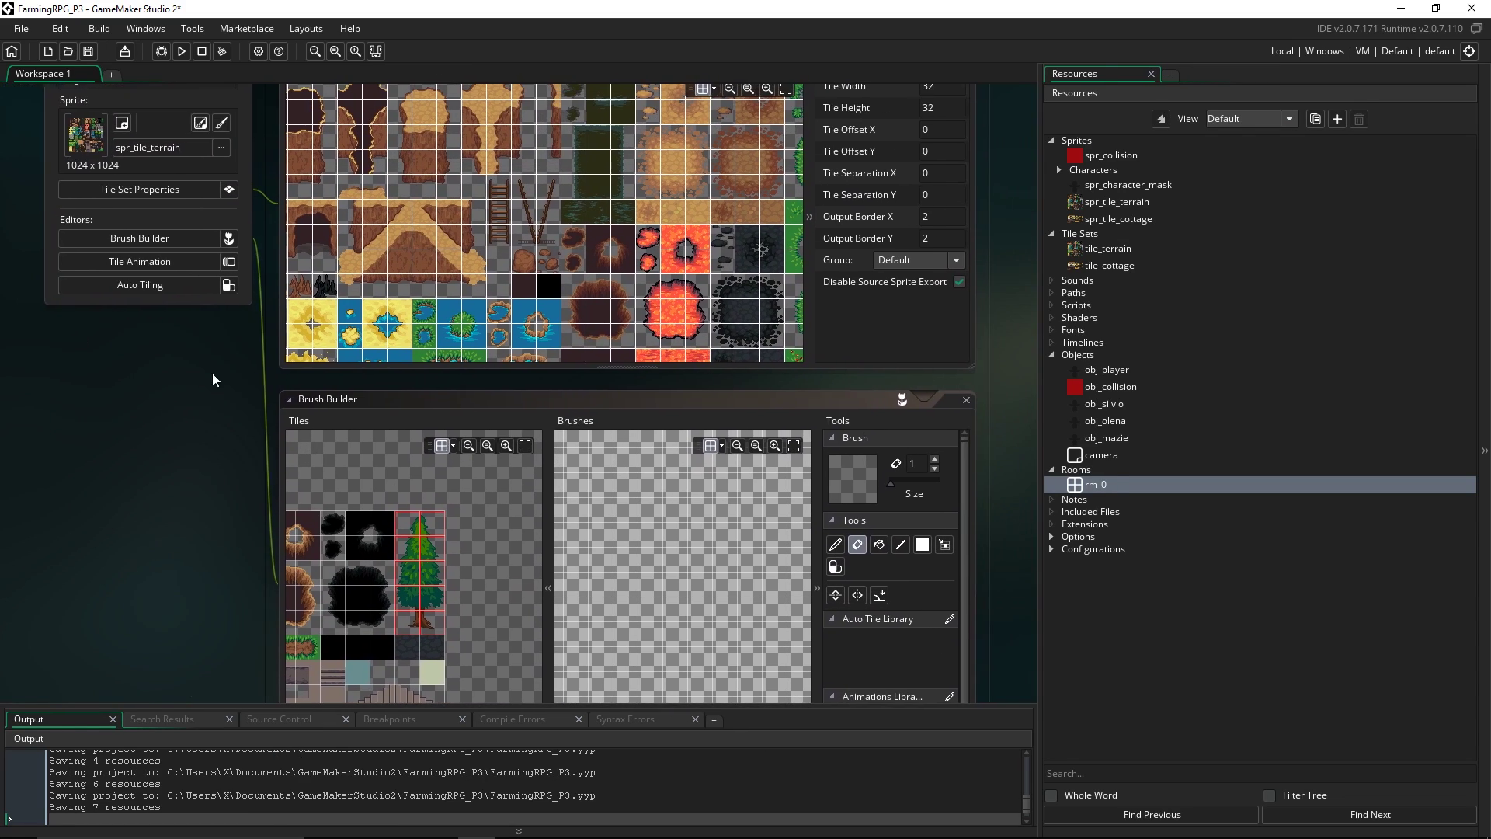
pyautogui.click(287, 398)
pyautogui.click(965, 399)
pyautogui.scroll(3, 138, 273)
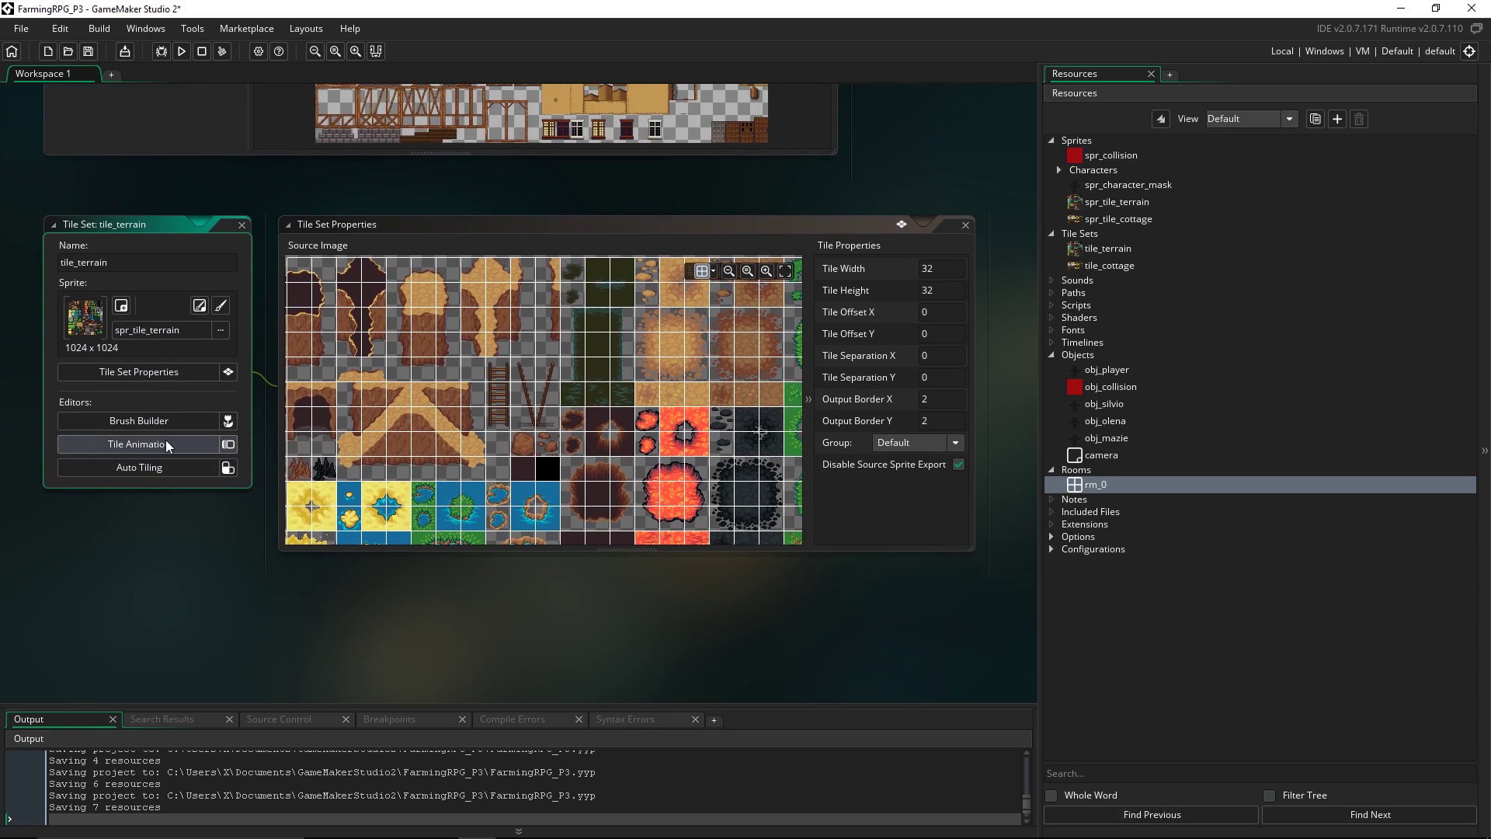
# Add a new tile animation, animation_1, to tile_terrain with 4 frames
pyautogui.click(180, 444)
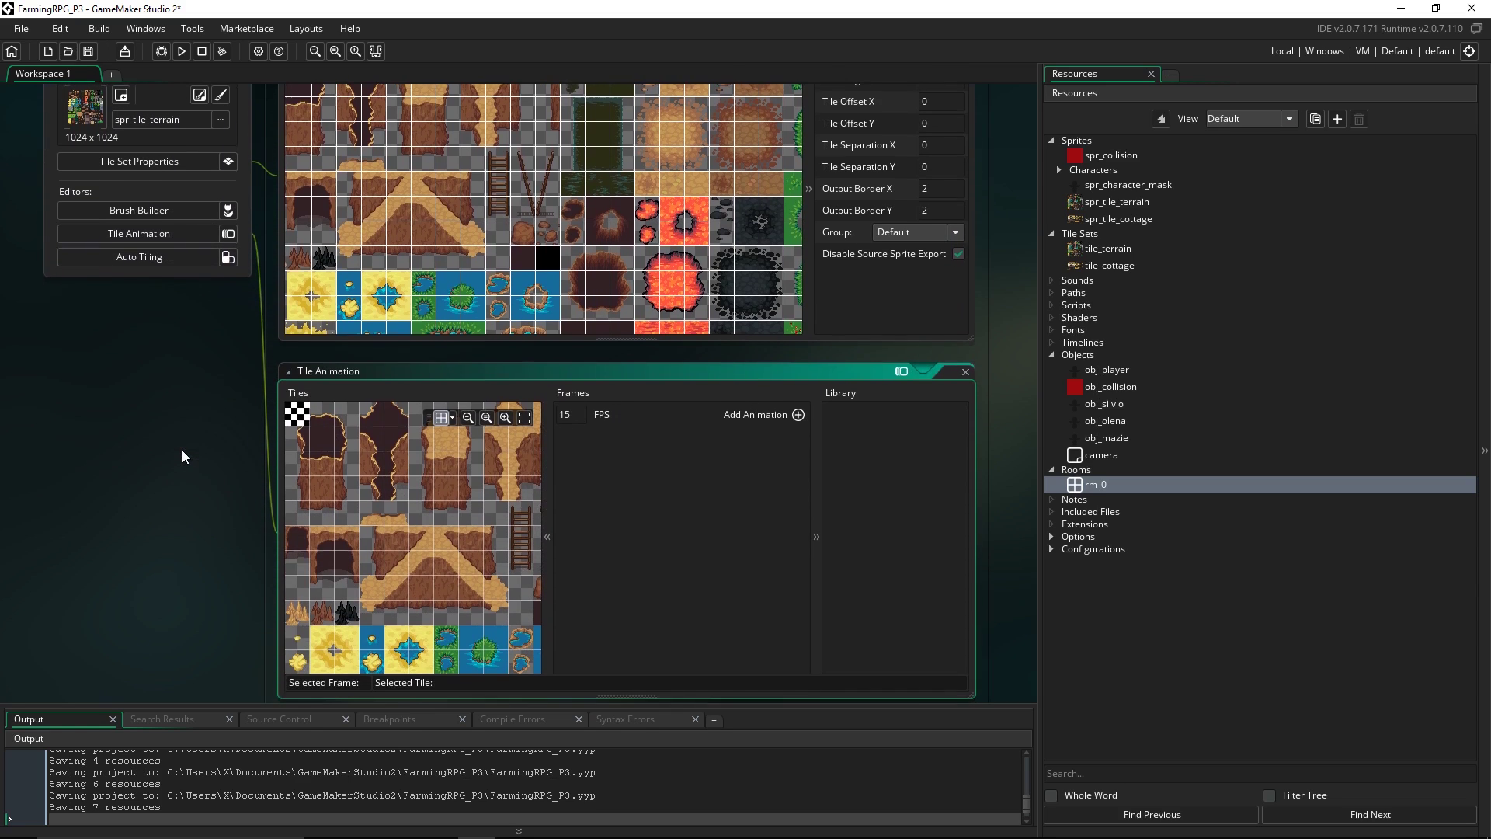
pyautogui.click(799, 414)
pyautogui.click(625, 449)
pyautogui.click(636, 476)
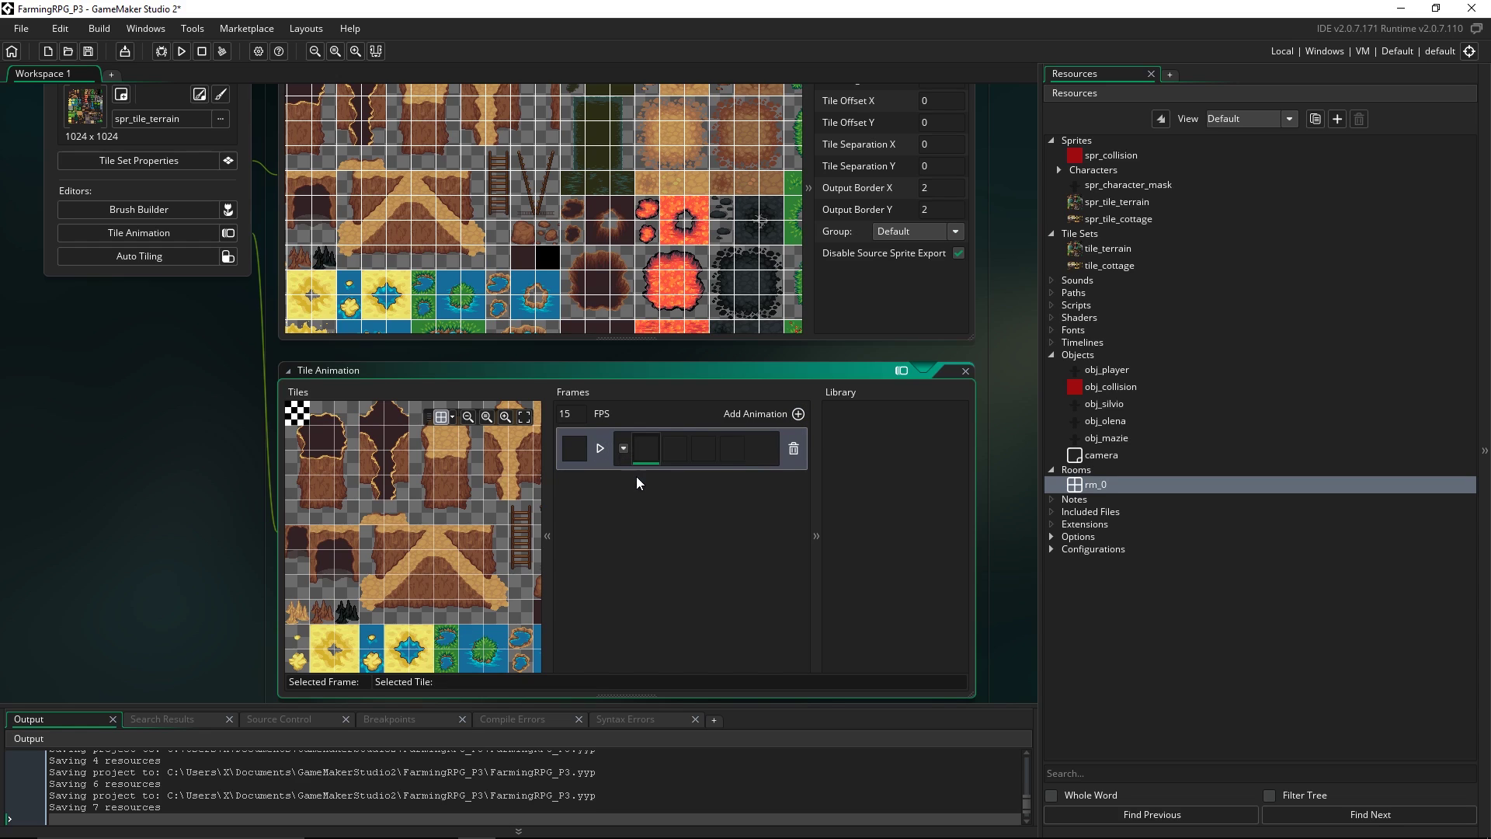
# Fill the four animation frames with water tiles, preview the playback, and reopen room rm_0
pyautogui.scroll(-5, 495, 601)
pyautogui.moveTo(483, 561); pyautogui.dragTo(457, 631, button='middle')
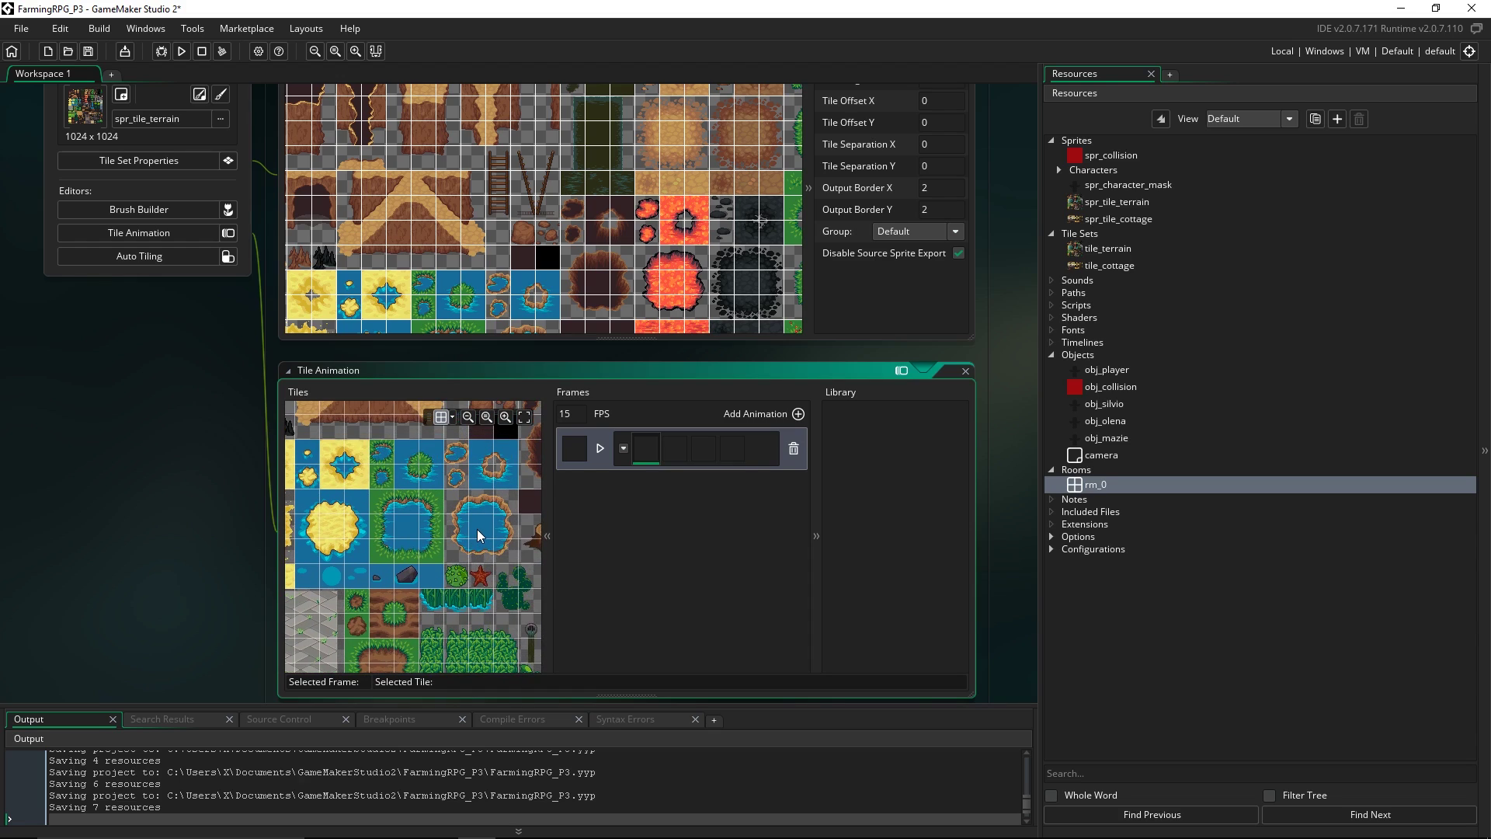
pyautogui.moveTo(485, 531); pyautogui.dragTo(648, 447)
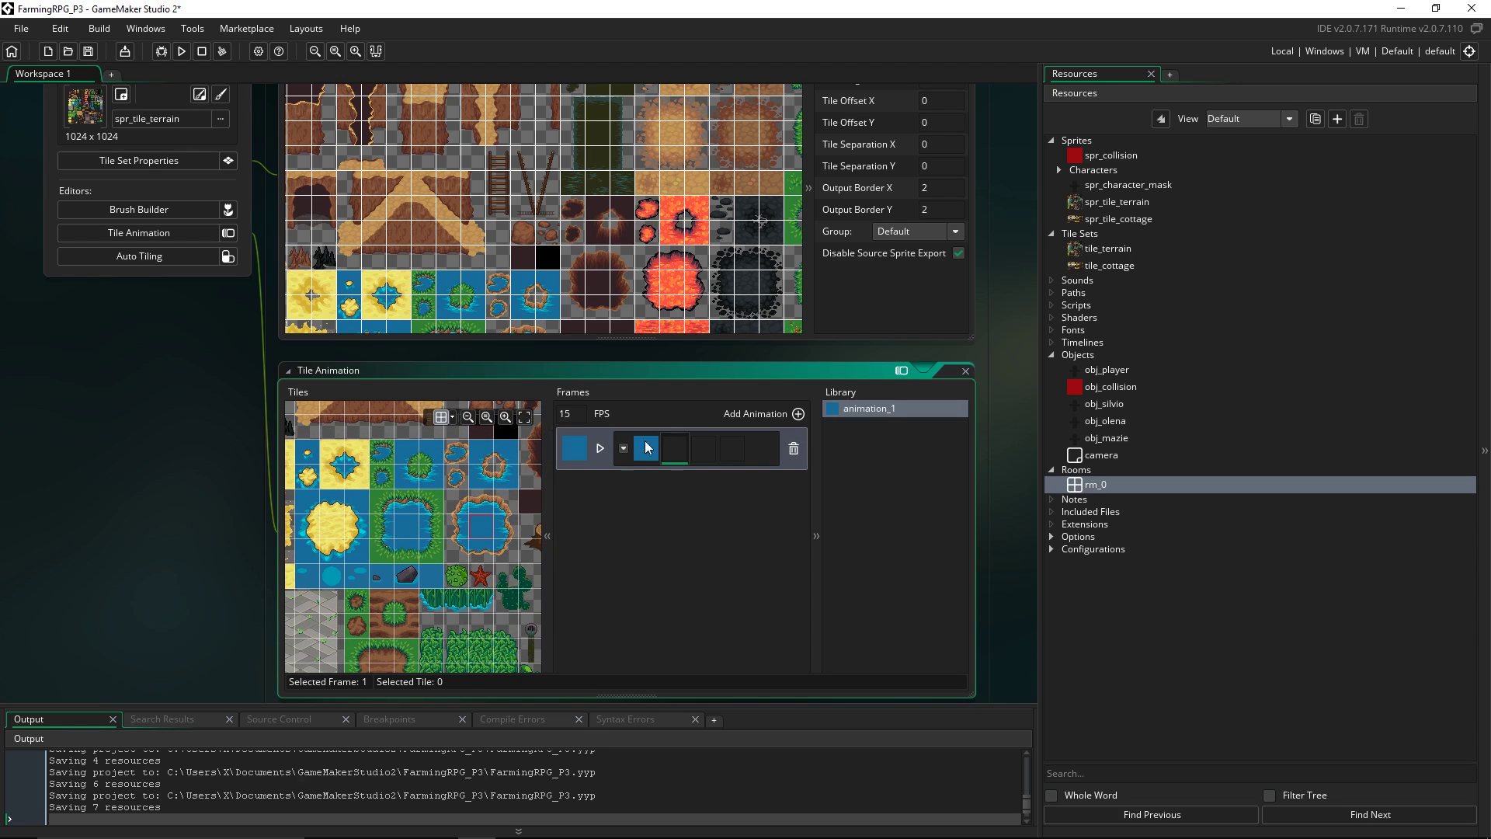
pyautogui.click(308, 582)
pyautogui.click(357, 578)
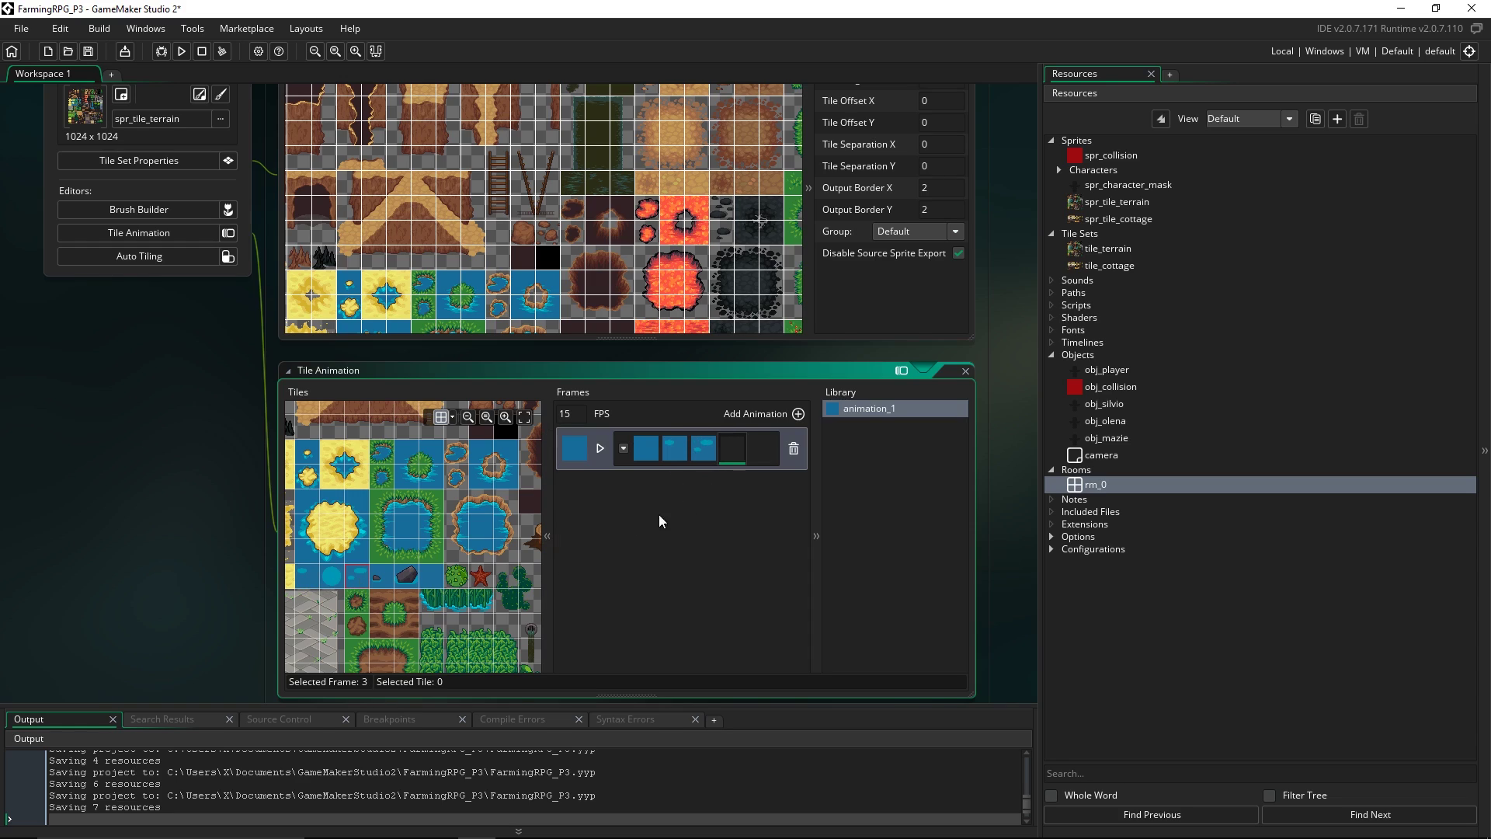
pyautogui.click(410, 528)
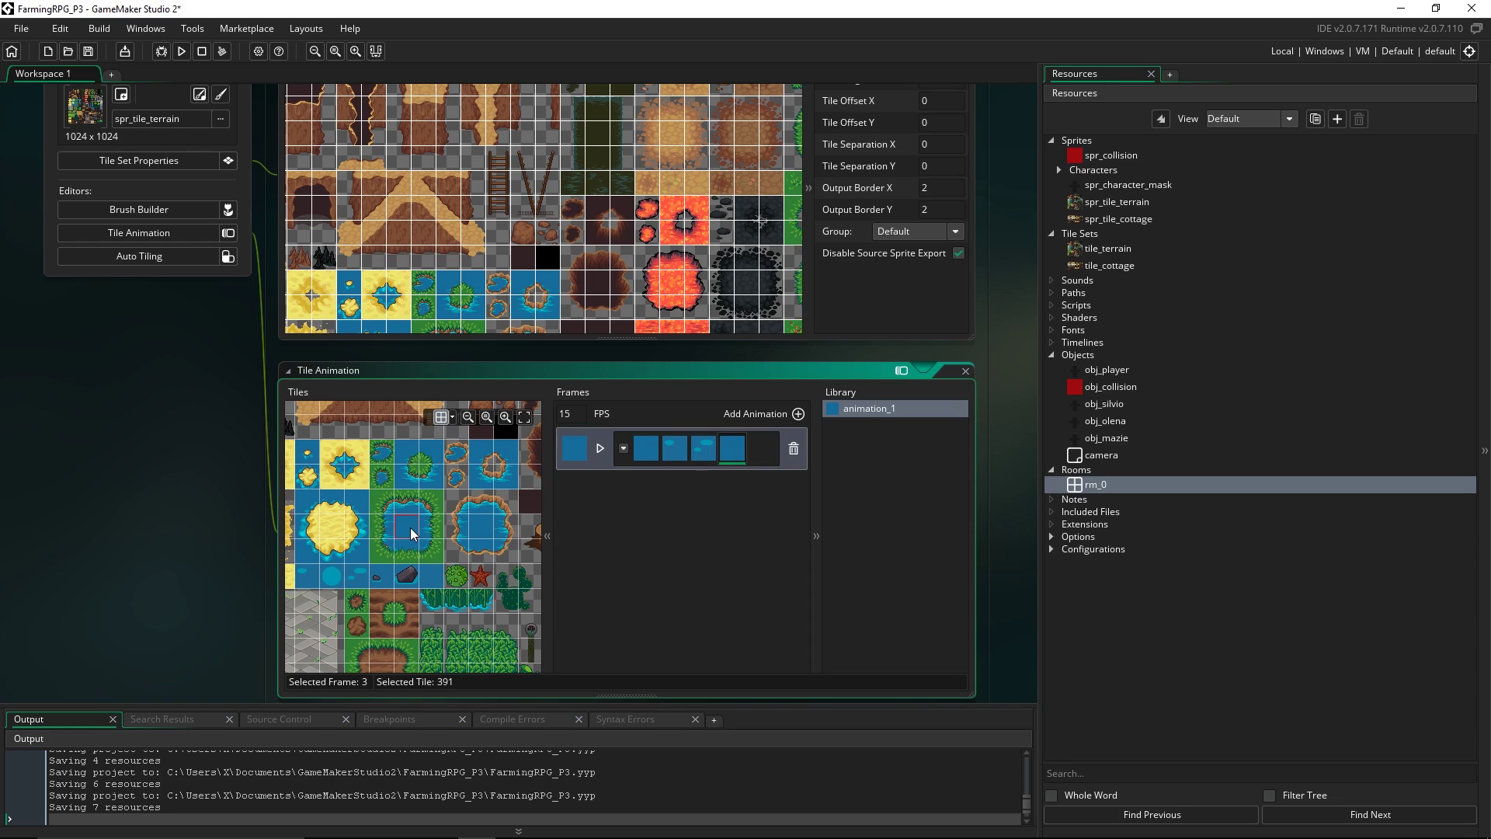
pyautogui.click(601, 450)
pyautogui.doubleClick(1097, 487)
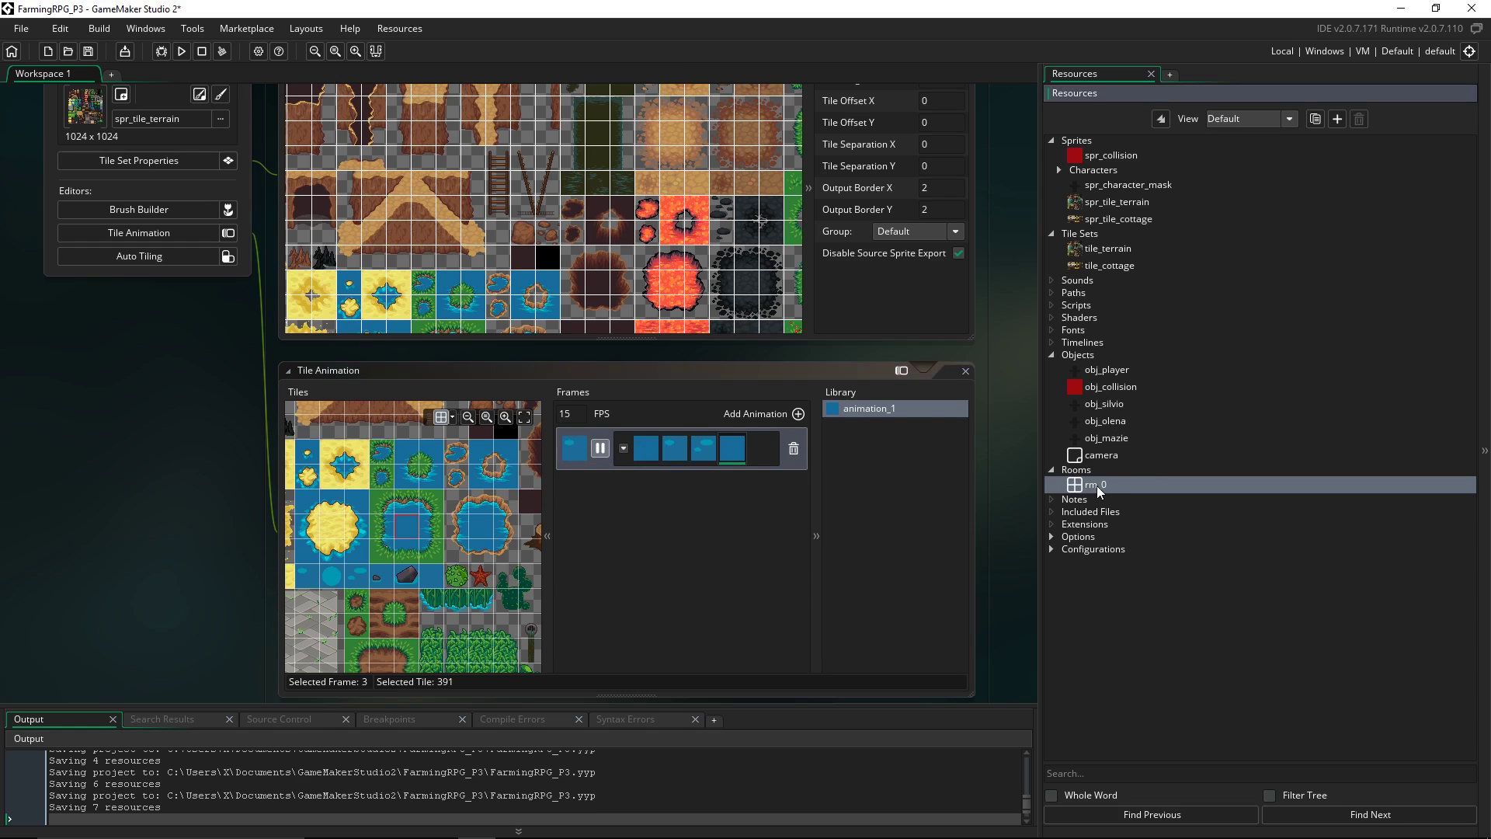
# Paint animation_1 water tiles on the Tiles_2 layer below the room centre and preview them animating
pyautogui.click(84, 154)
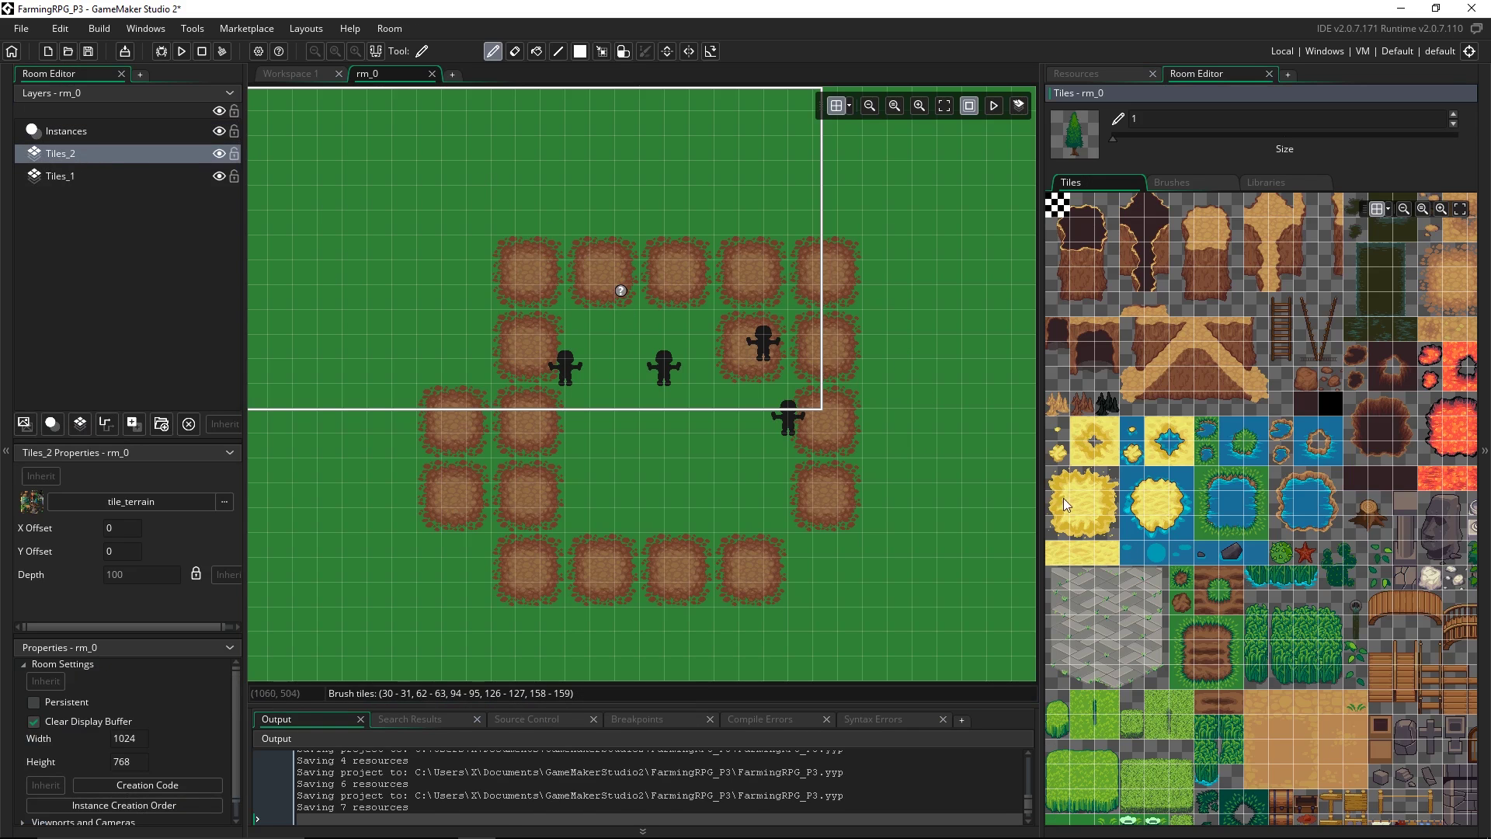
pyautogui.click(1267, 185)
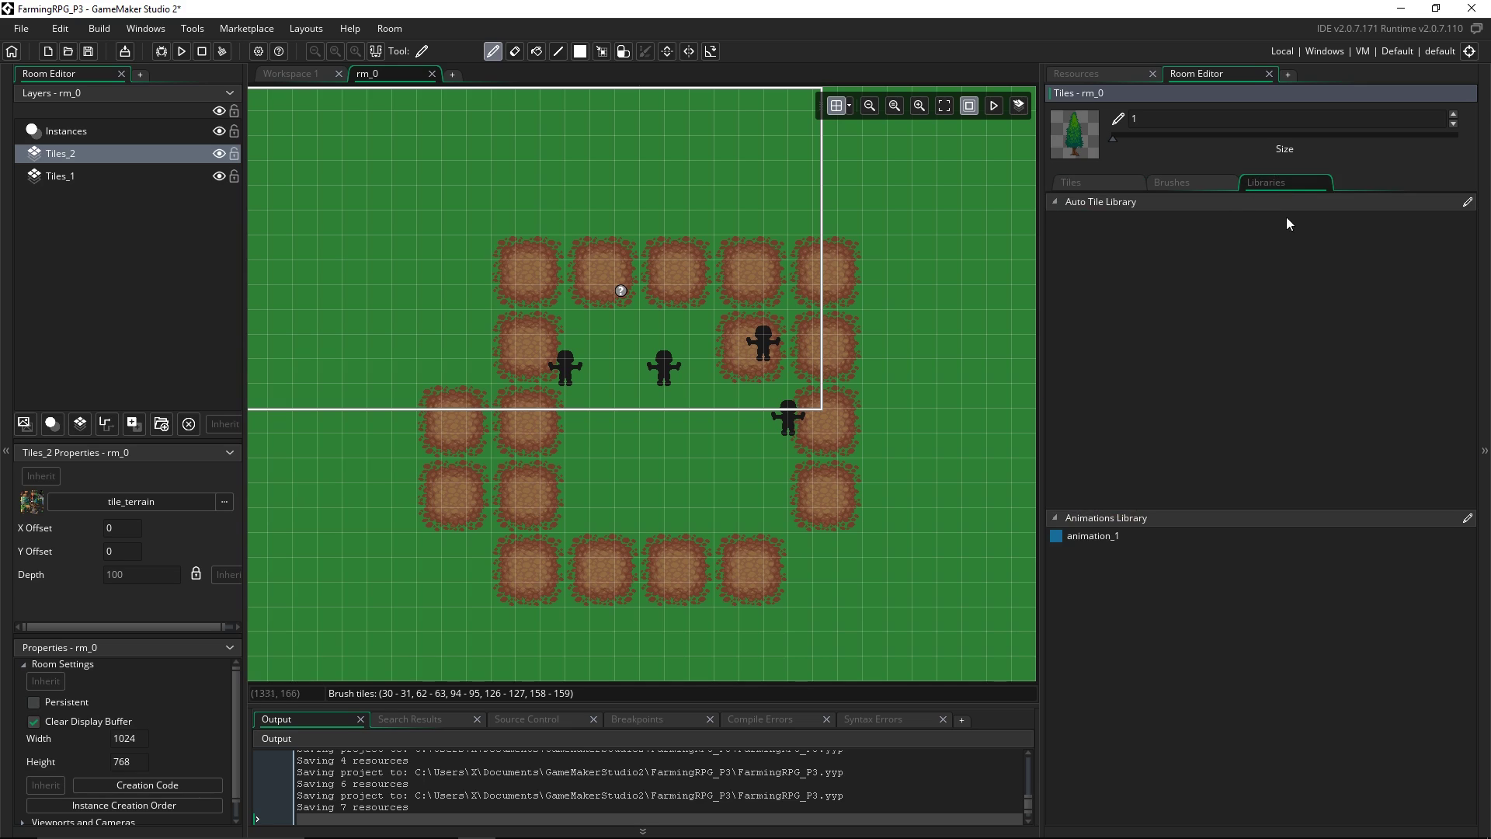
pyautogui.click(1092, 538)
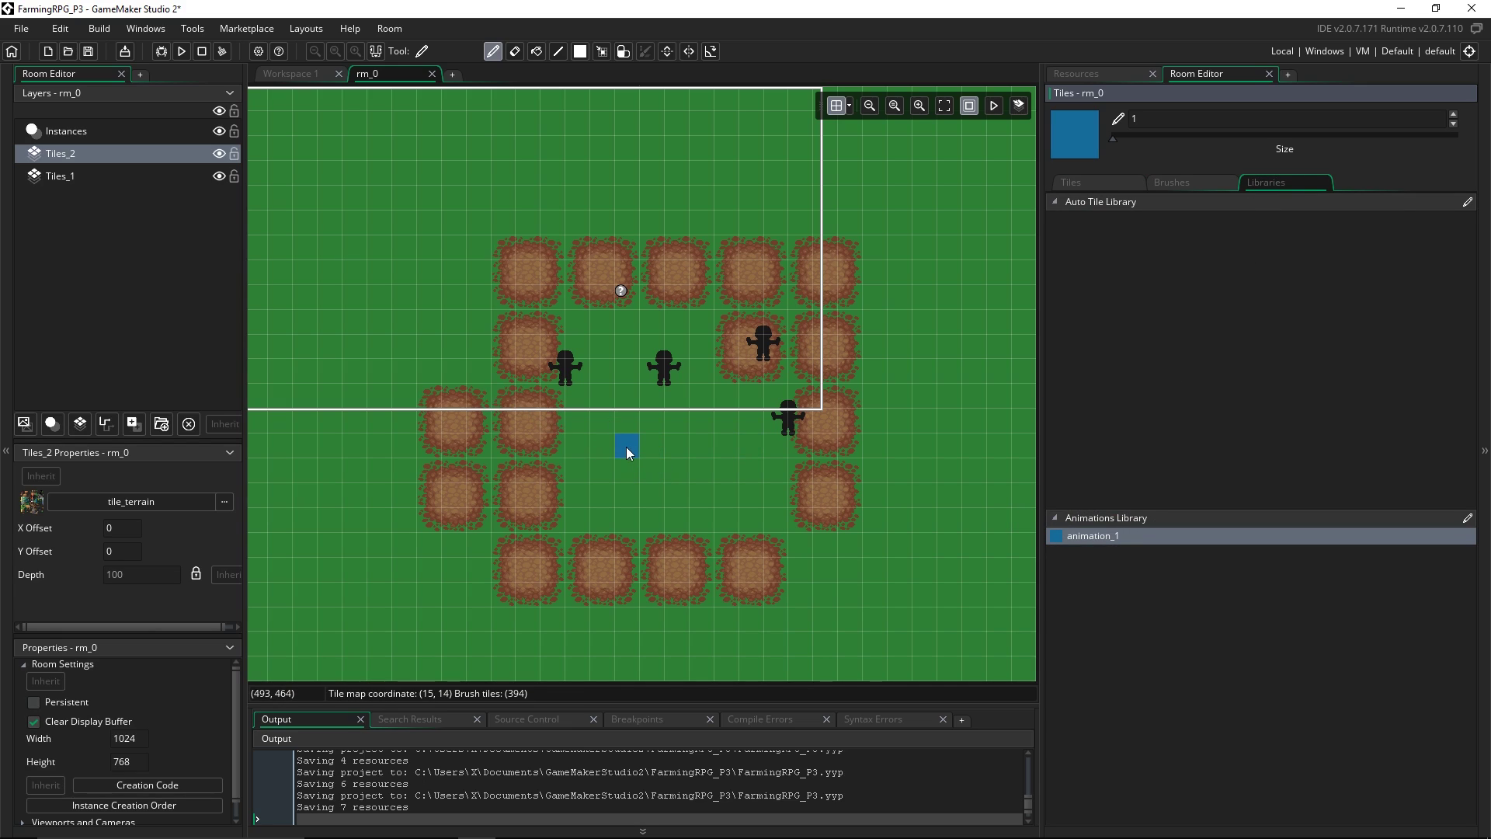
pyautogui.moveTo(625, 444); pyautogui.dragTo(628, 495)
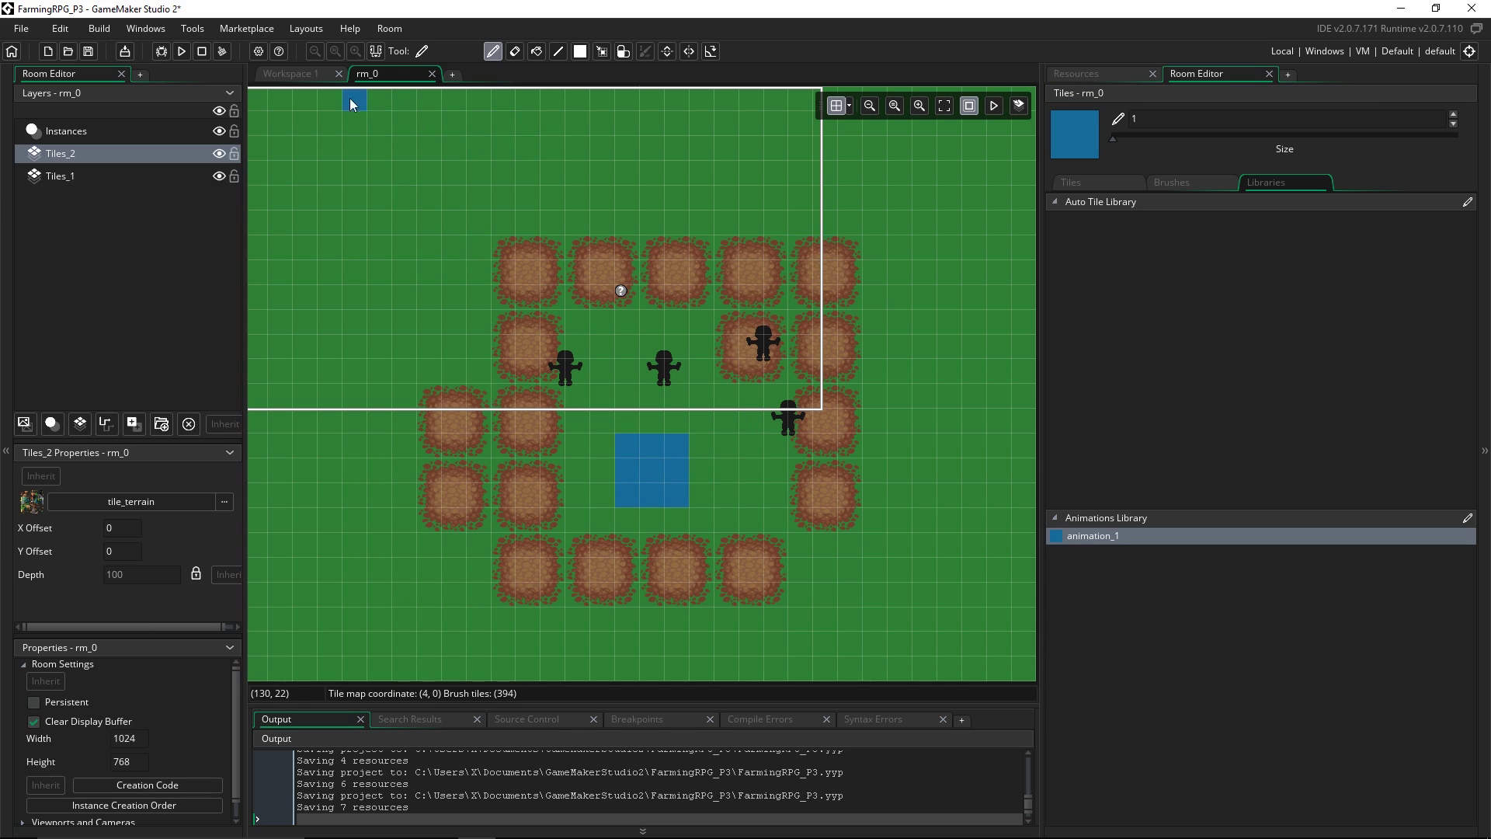
pyautogui.click(993, 107)
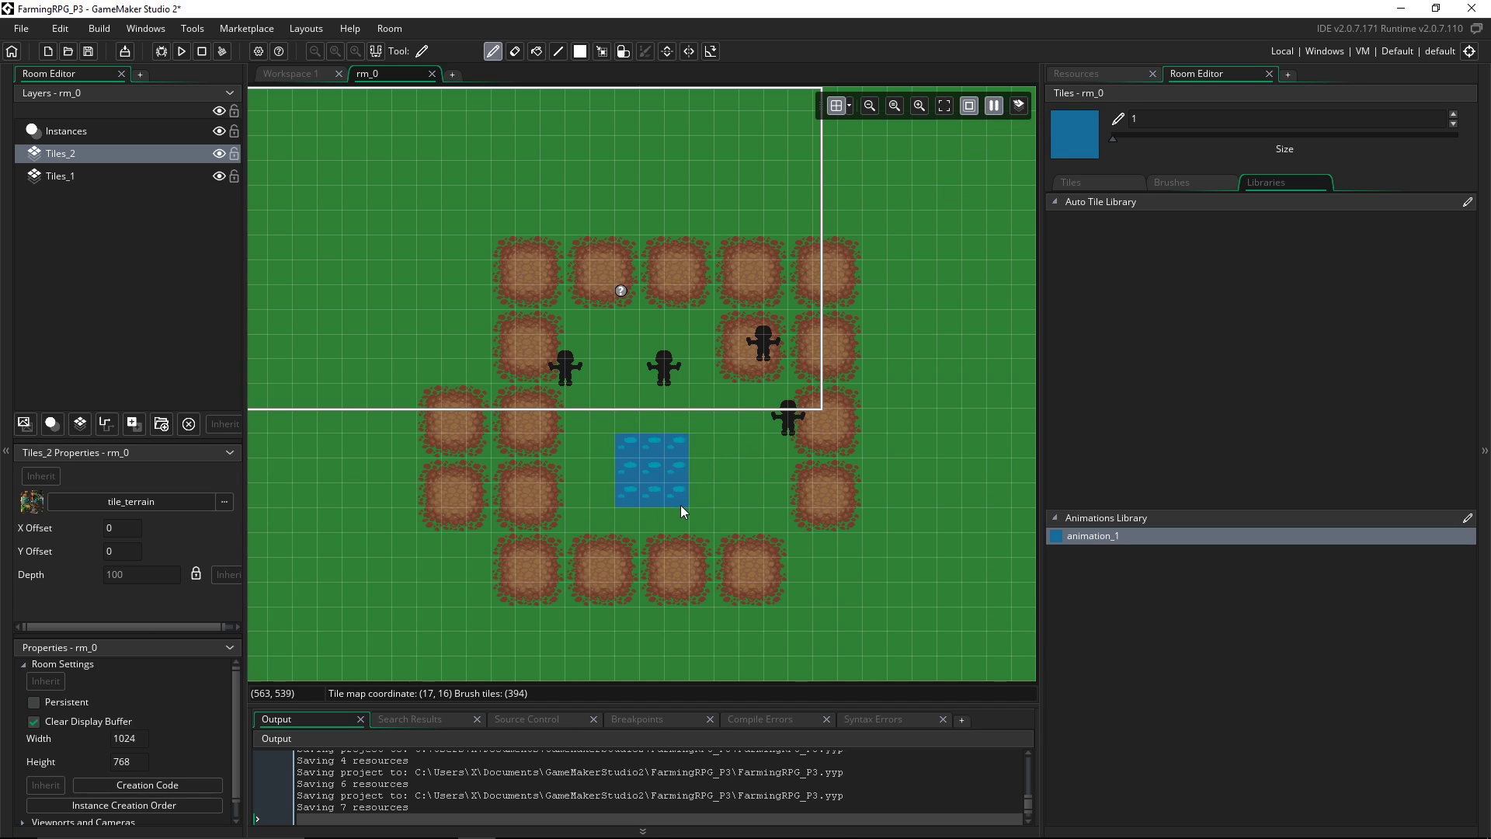
pyautogui.press('e')
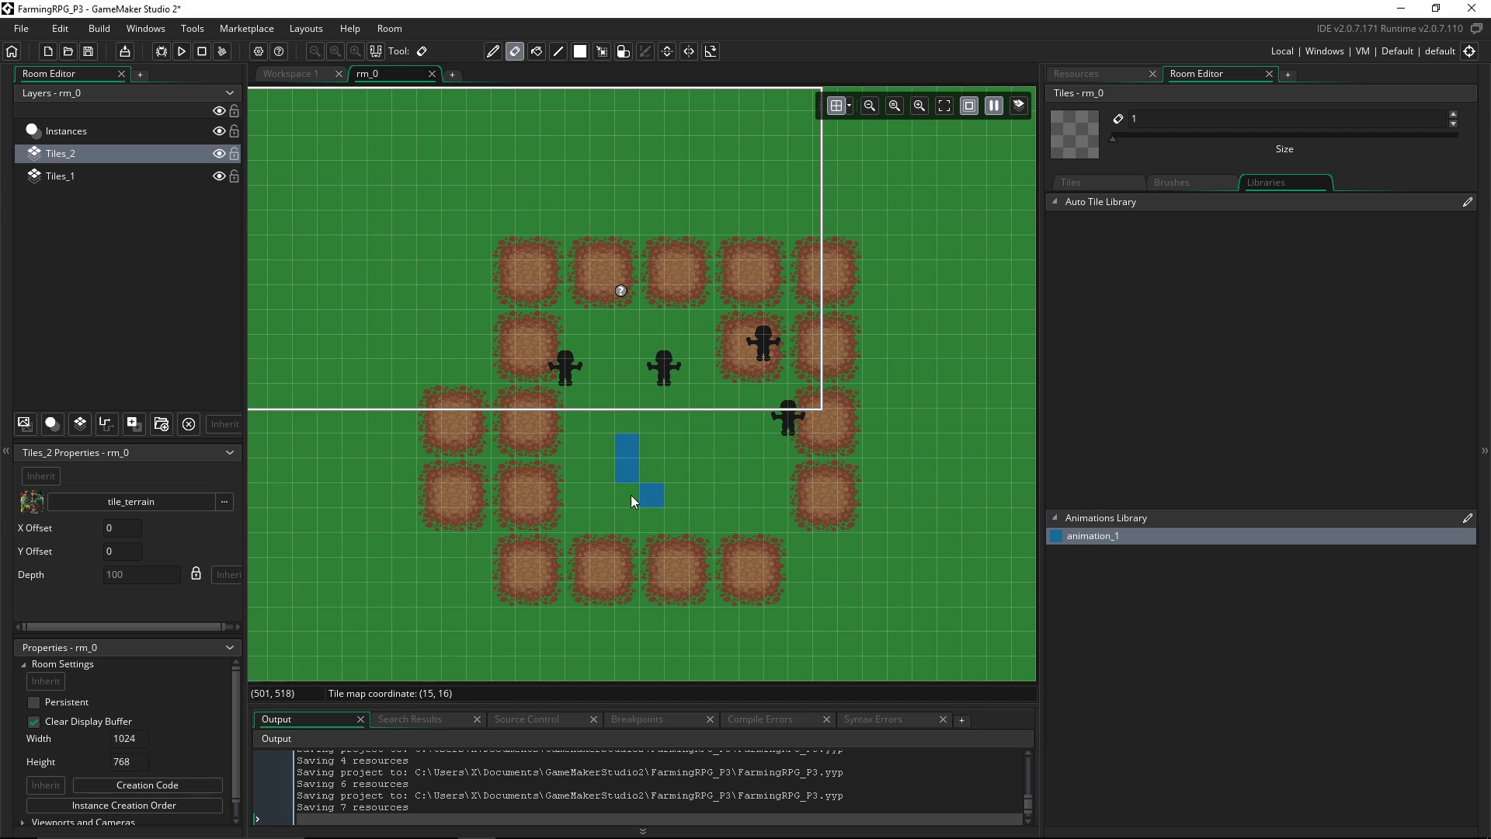
# Back in Workspace 1, delete the water animation from tile_terrain's Tile Animation editor
pyautogui.click(302, 78)
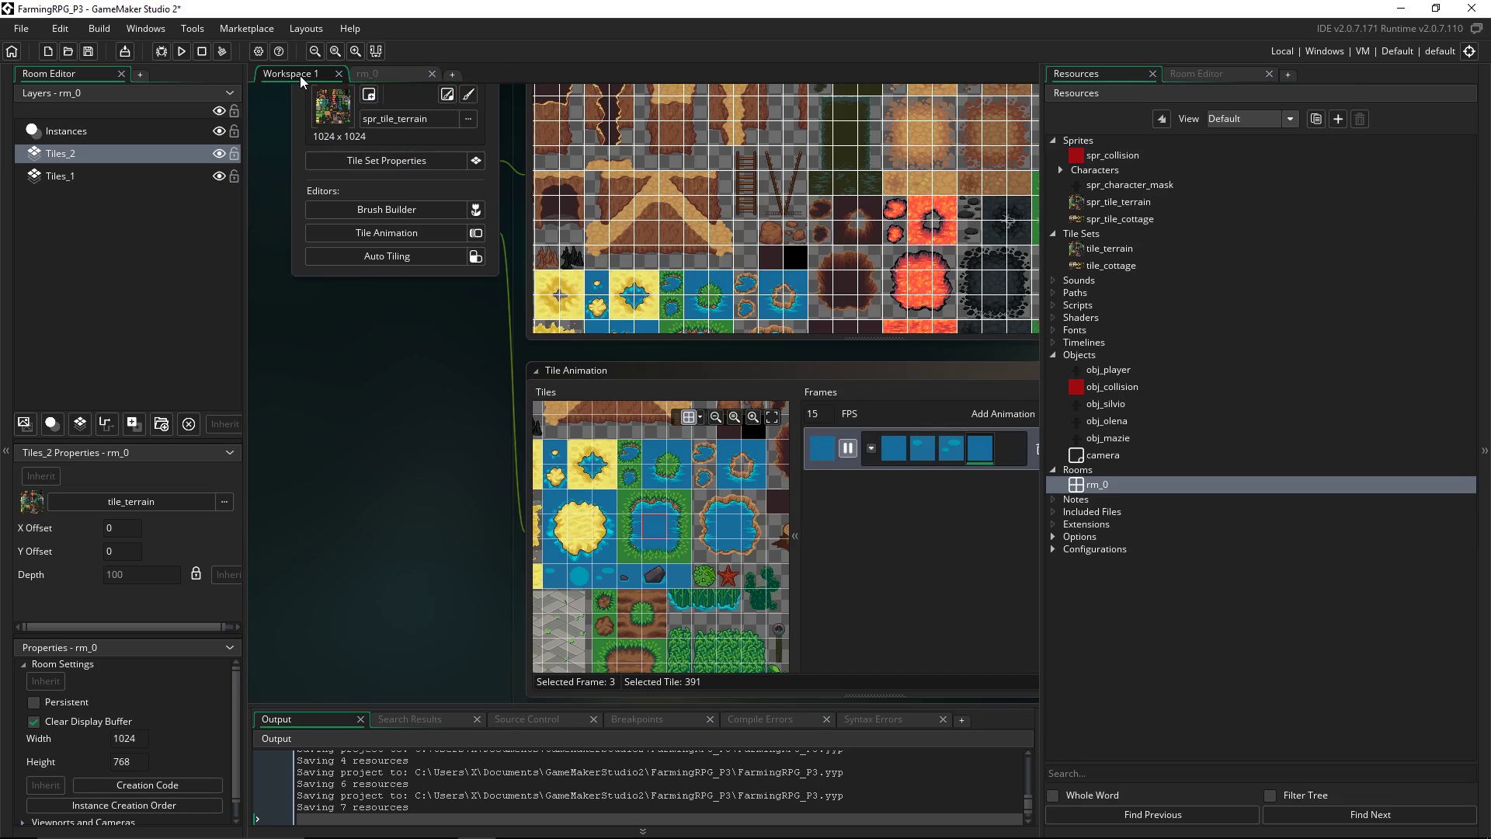
pyautogui.click(846, 464)
pyautogui.press('Delete')
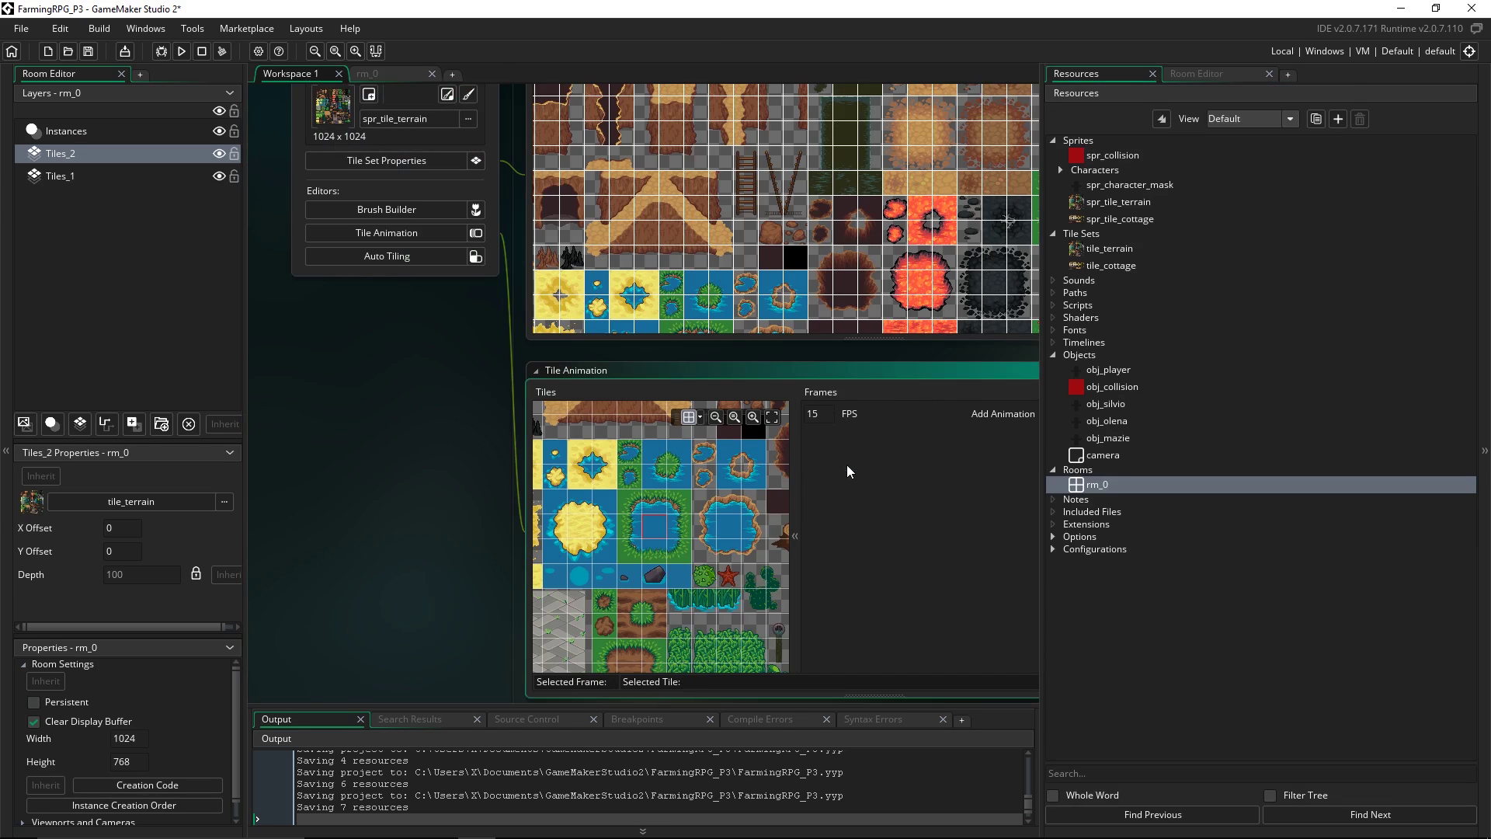
pyautogui.moveTo(715, 558); pyautogui.dragTo(639, 470, button='middle')
pyautogui.moveTo(691, 532); pyautogui.dragTo(562, 579, button='middle')
pyautogui.moveTo(464, 544); pyautogui.dragTo(386, 556, button='middle')
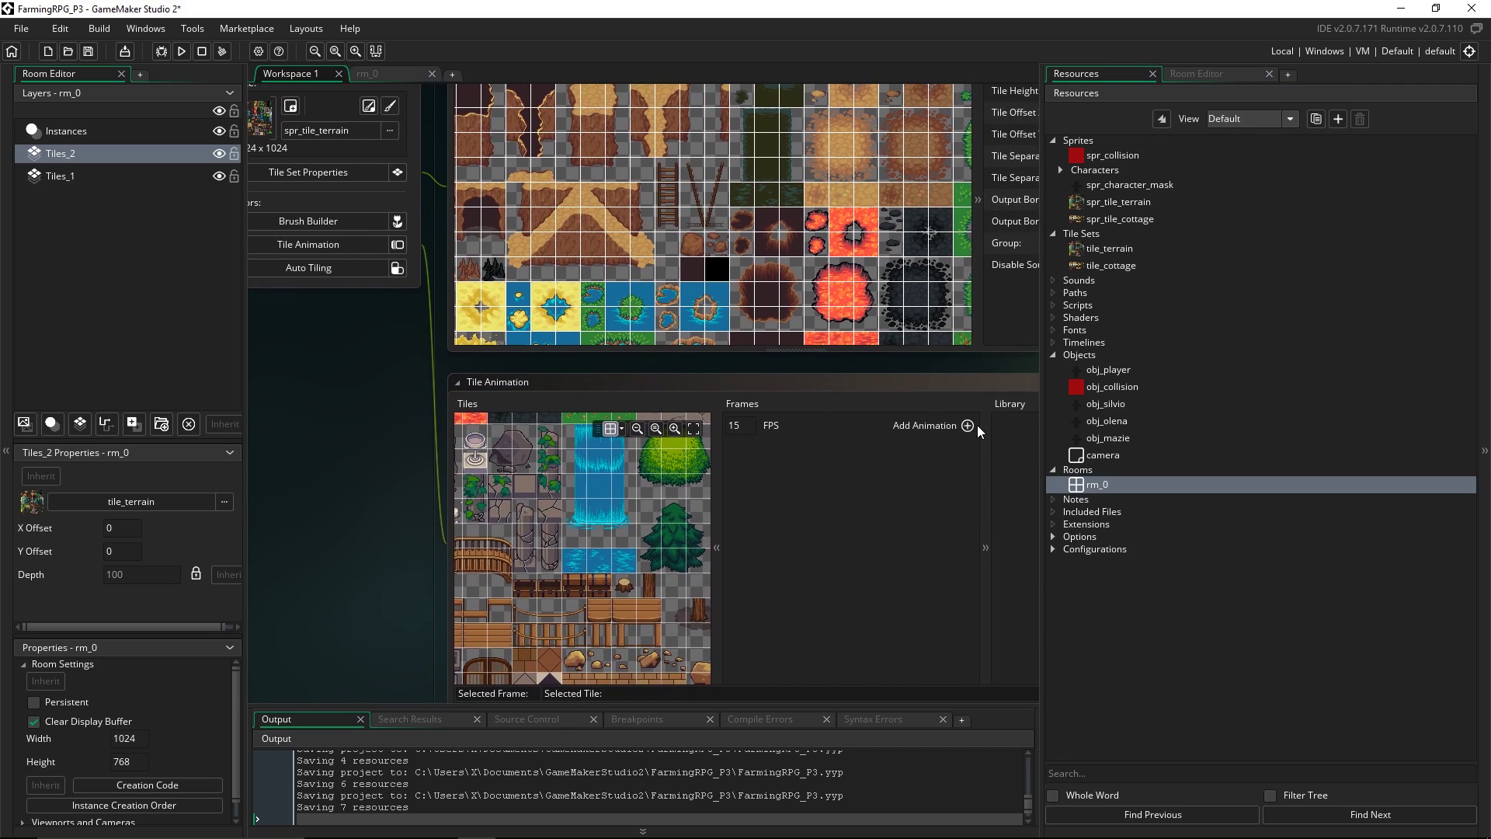
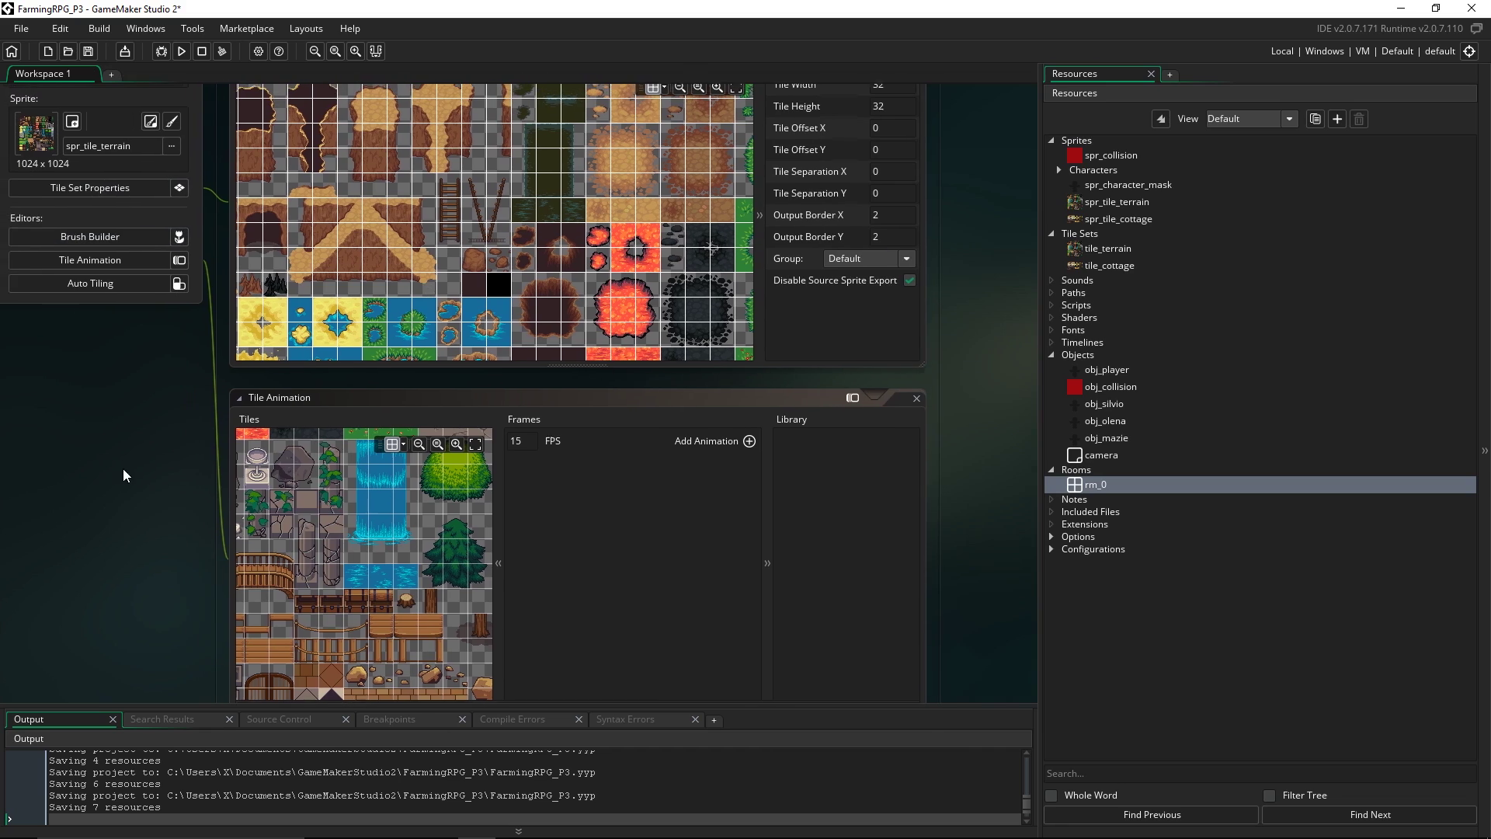
# Open tile_terrain's Auto Tiling editor and add a new 16-tile auto-tile set
pyautogui.click(922, 400)
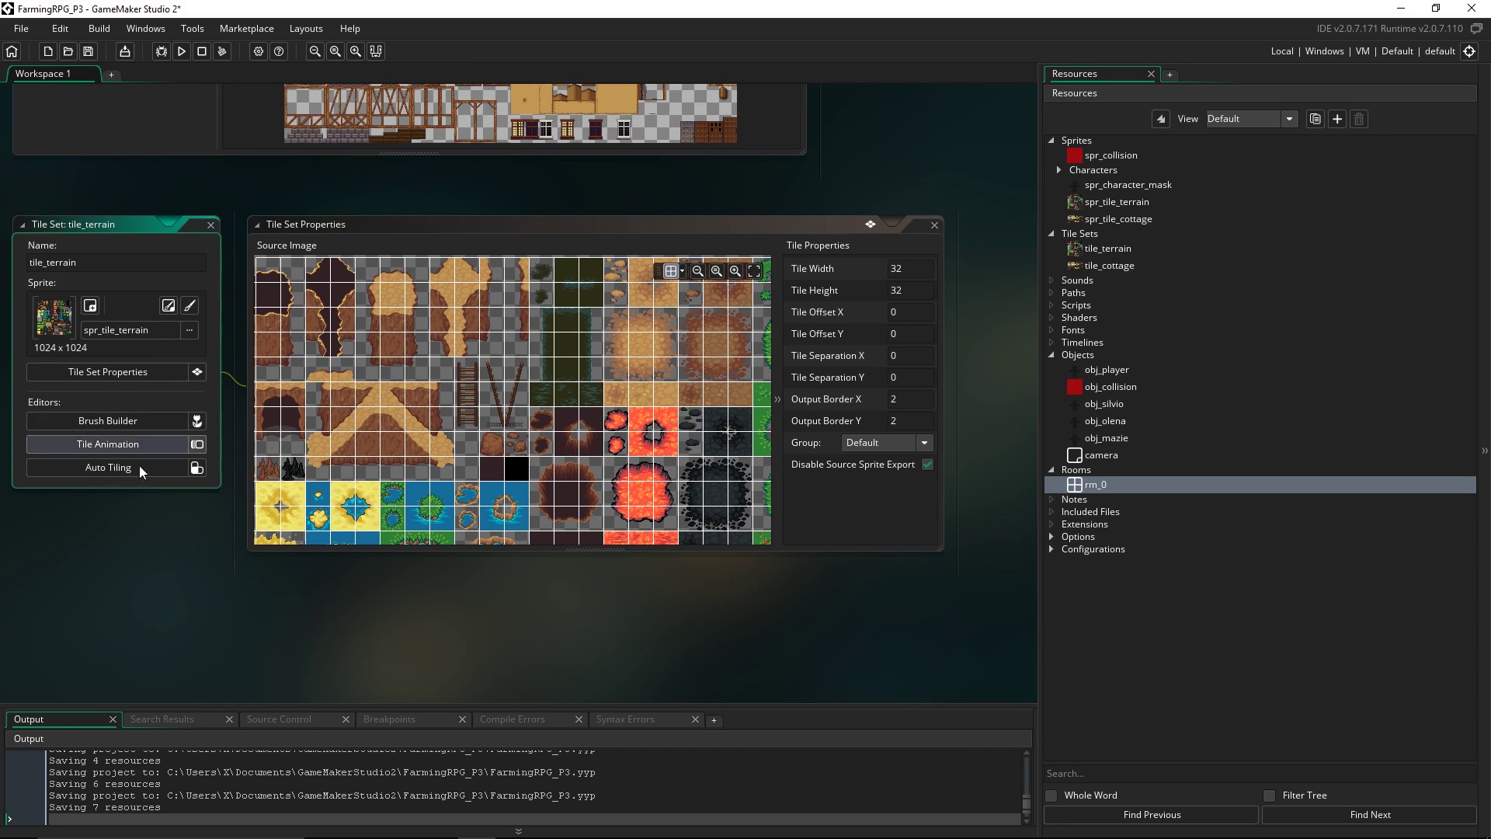
pyautogui.click(163, 468)
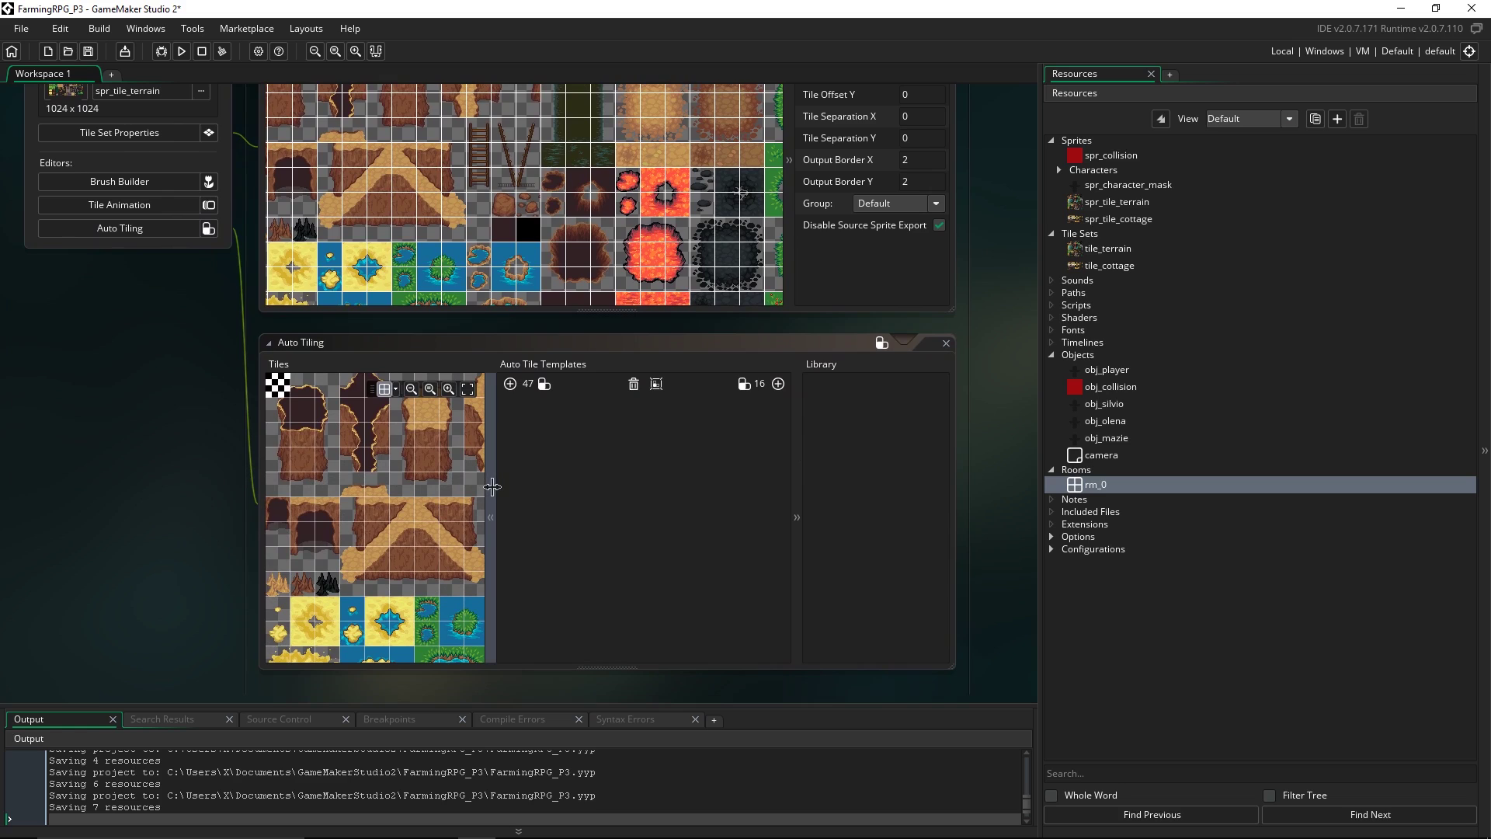
pyautogui.click(778, 384)
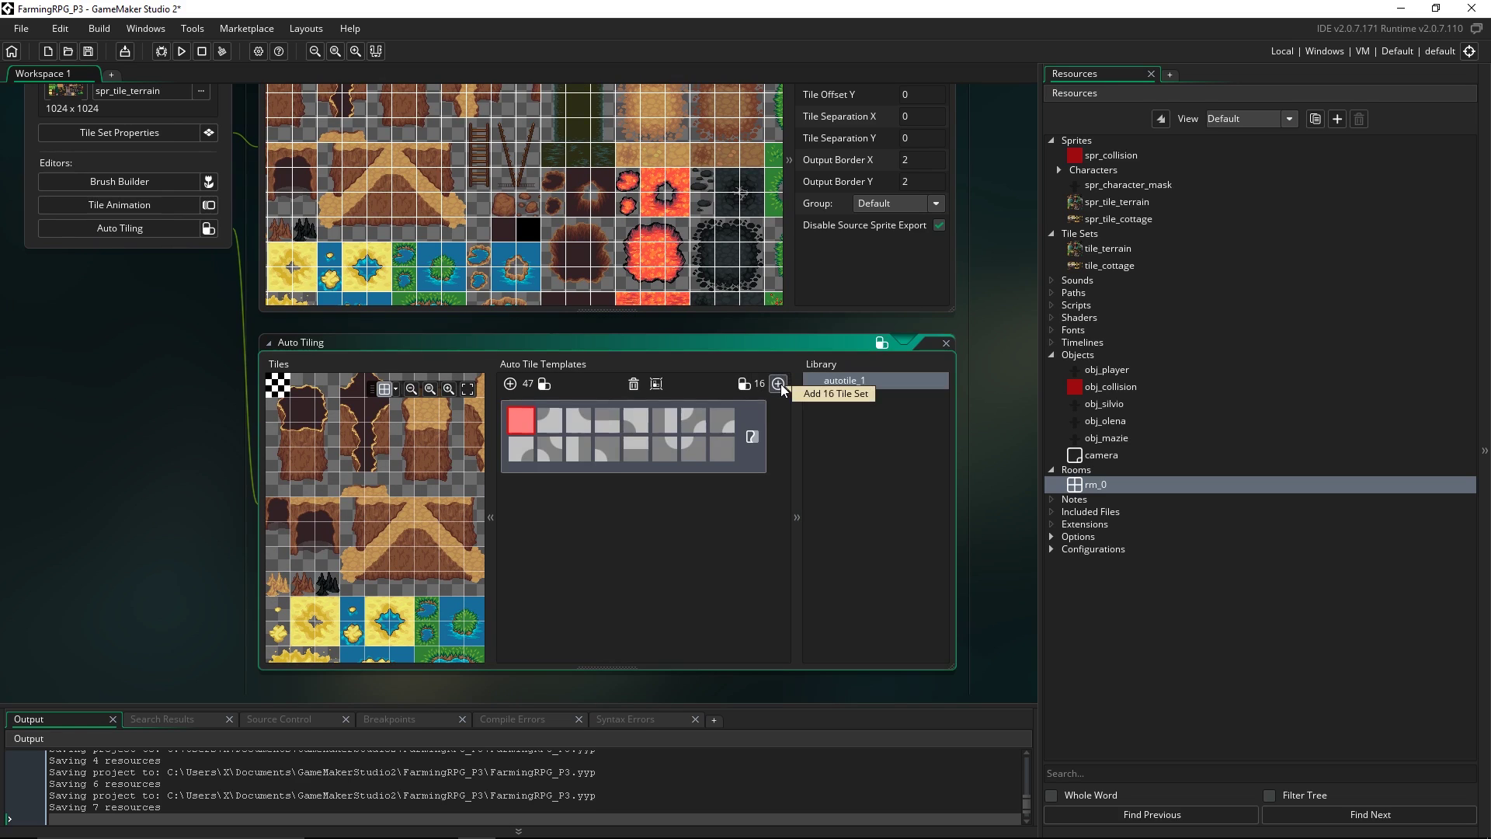
pyautogui.moveTo(477, 466); pyautogui.dragTo(330, 503, button='middle')
pyautogui.moveTo(406, 495); pyautogui.dragTo(289, 497, button='middle')
pyautogui.moveTo(467, 469); pyautogui.dragTo(395, 483, button='middle')
pyautogui.moveTo(394, 541); pyautogui.dragTo(359, 490, button='middle')
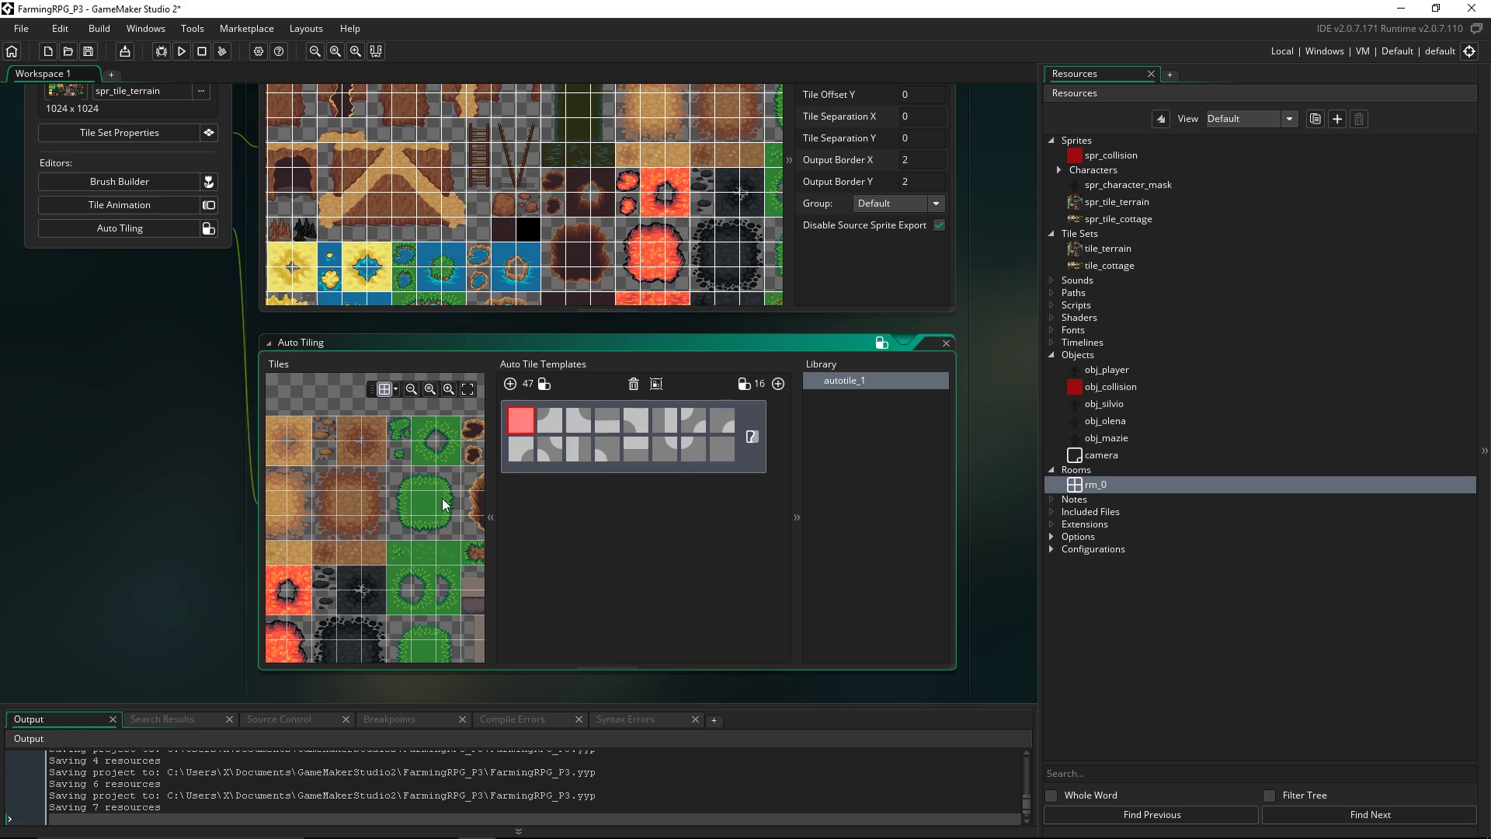
pyautogui.moveTo(443, 499); pyautogui.dragTo(366, 493, button='middle')
pyautogui.scroll(2, 365, 492)
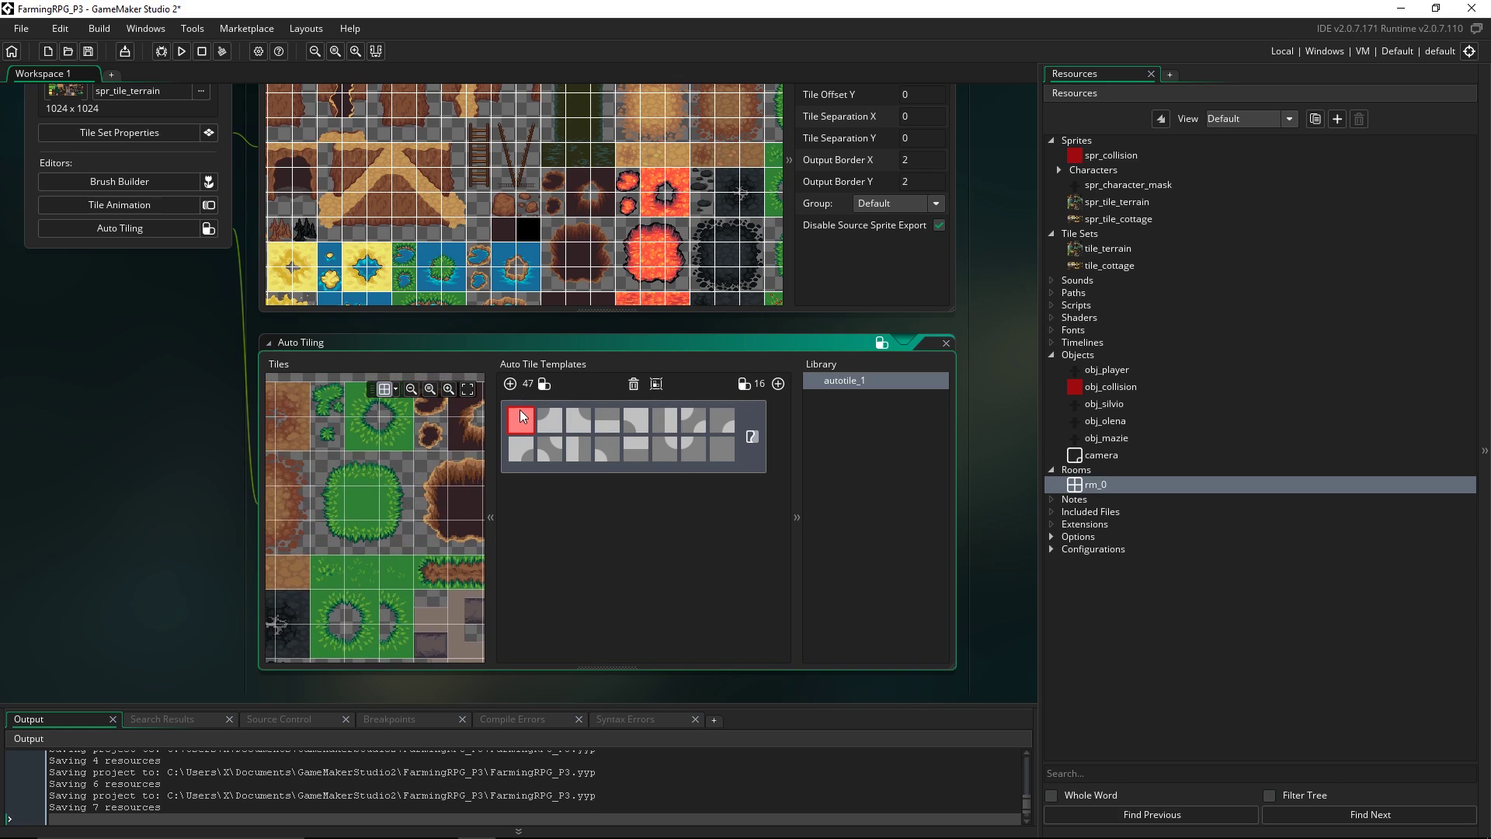
# Fill the first eight template slots with solid grass, grass edge and grass corner tiles
pyautogui.click(367, 501)
pyautogui.moveTo(416, 485)
pyautogui.mouseDown(button='middle')
pyautogui.moveTo(413, 452)
pyautogui.moveTo(403, 489)
pyautogui.mouseUp(button='middle')
pyautogui.keyDown('ctrl'); pyautogui.scroll(-2, 413, 452); pyautogui.keyUp('ctrl')
pyautogui.click(409, 473)
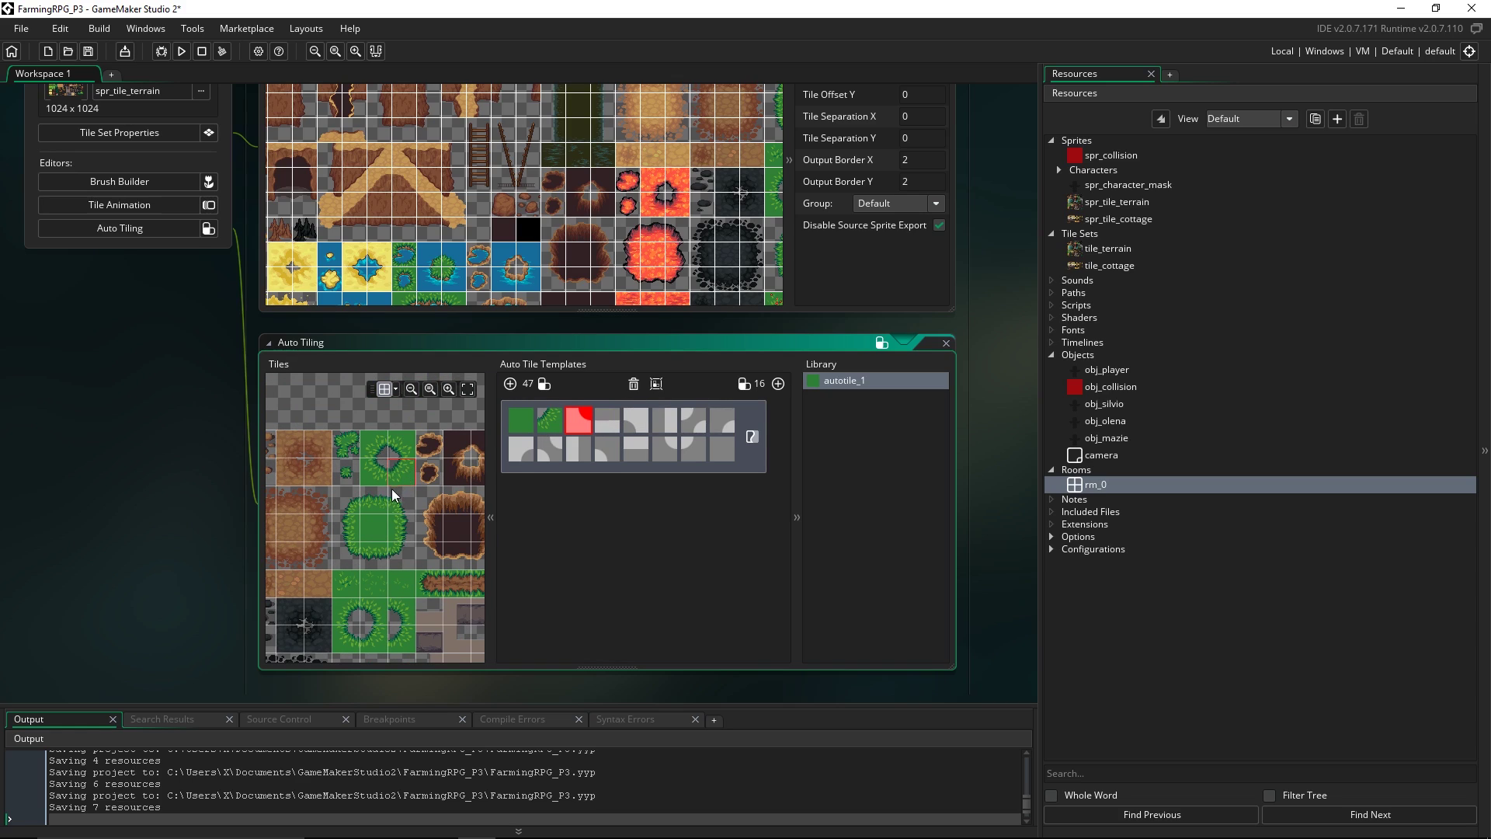
pyautogui.click(374, 473)
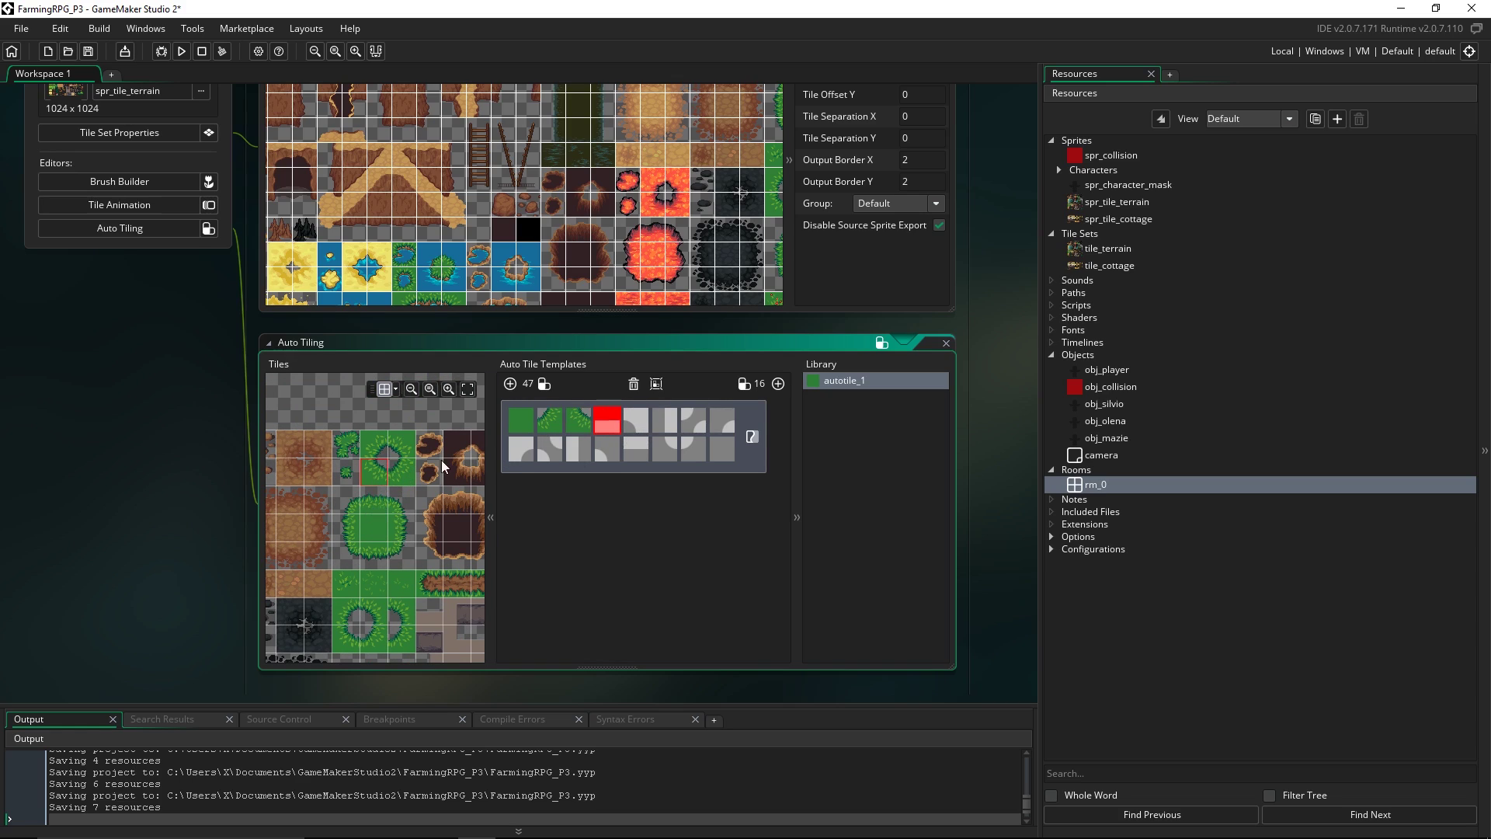
pyautogui.click(378, 501)
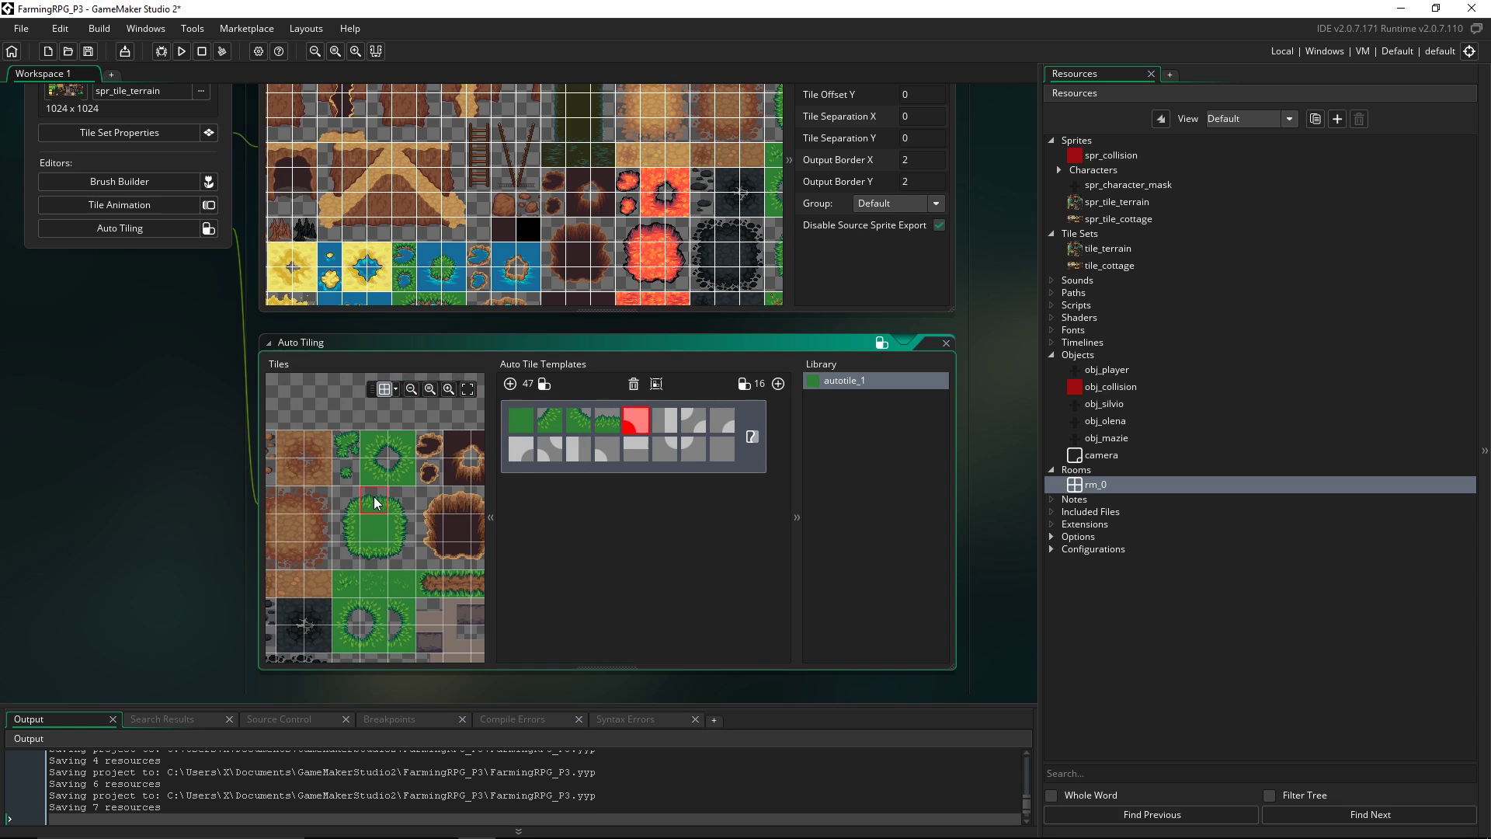
pyautogui.click(403, 450)
pyautogui.click(348, 529)
pyautogui.click(344, 446)
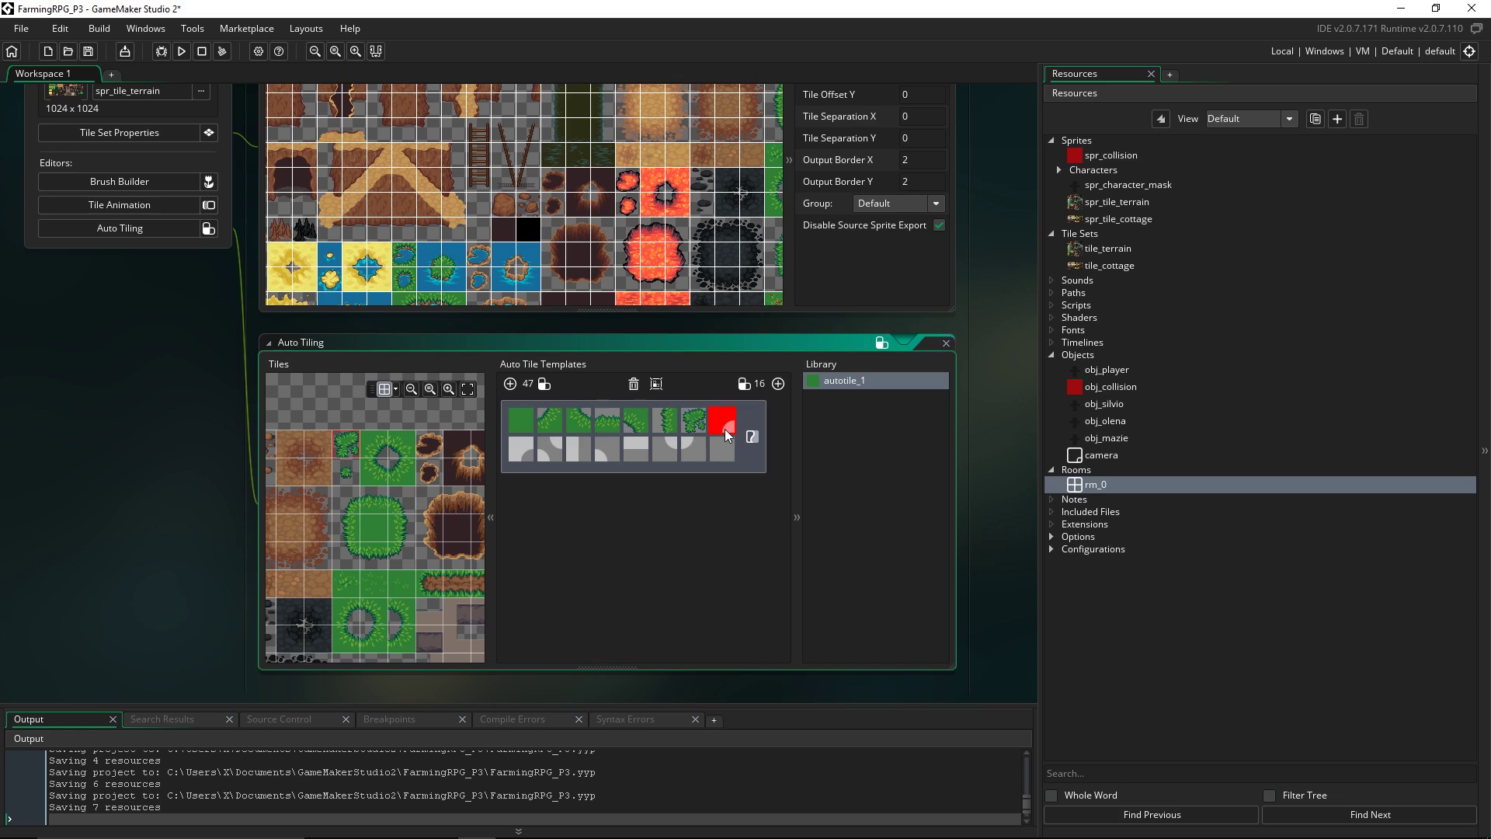
pyautogui.click(354, 512)
# Fill slots nine to fifteen with grass tiles and the last slot with the empty tile, then select autotile_1 for renaming
pyautogui.click(375, 456)
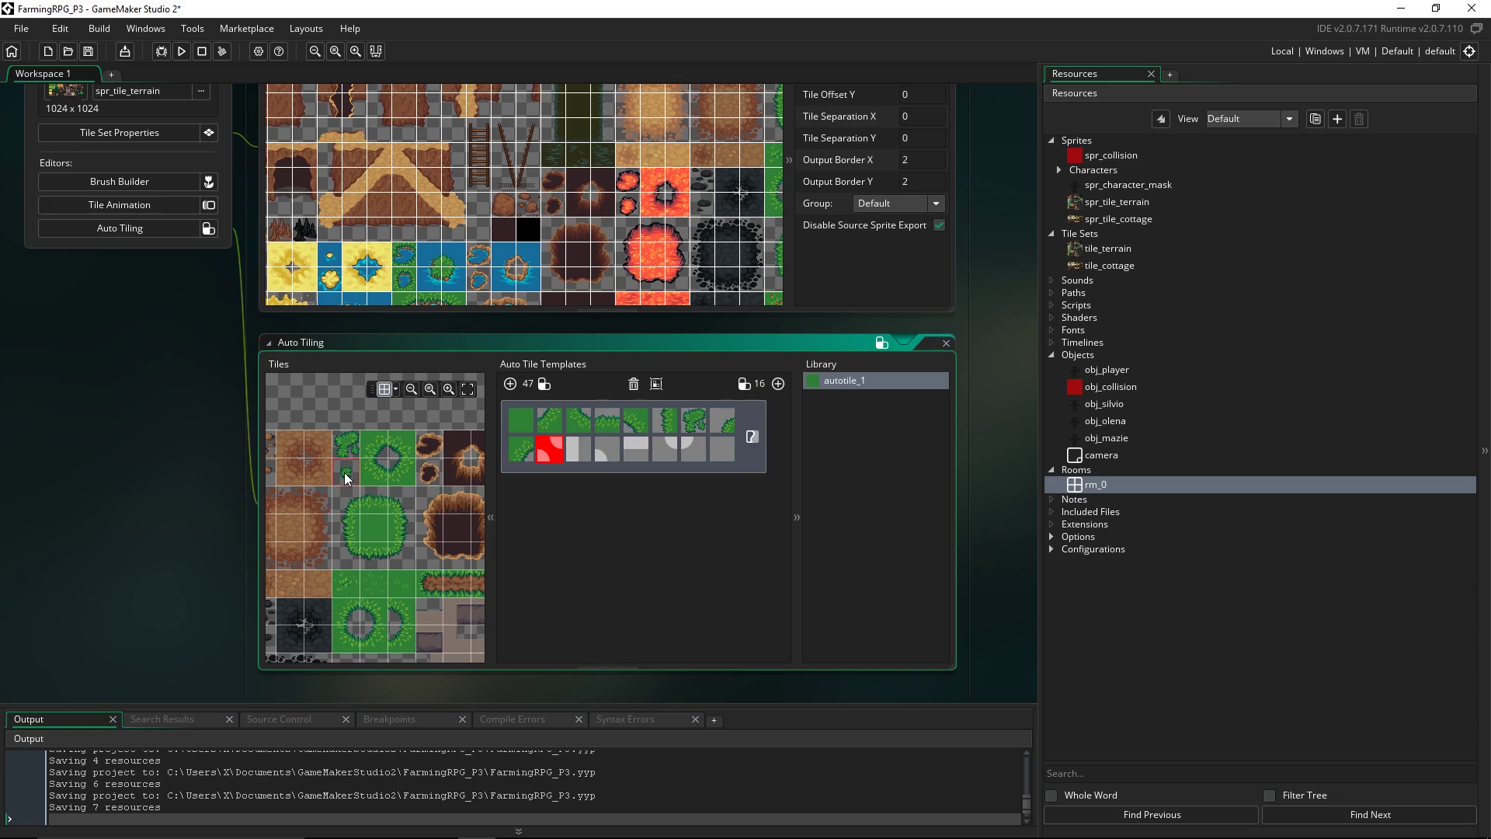
pyautogui.click(346, 471)
pyautogui.click(402, 535)
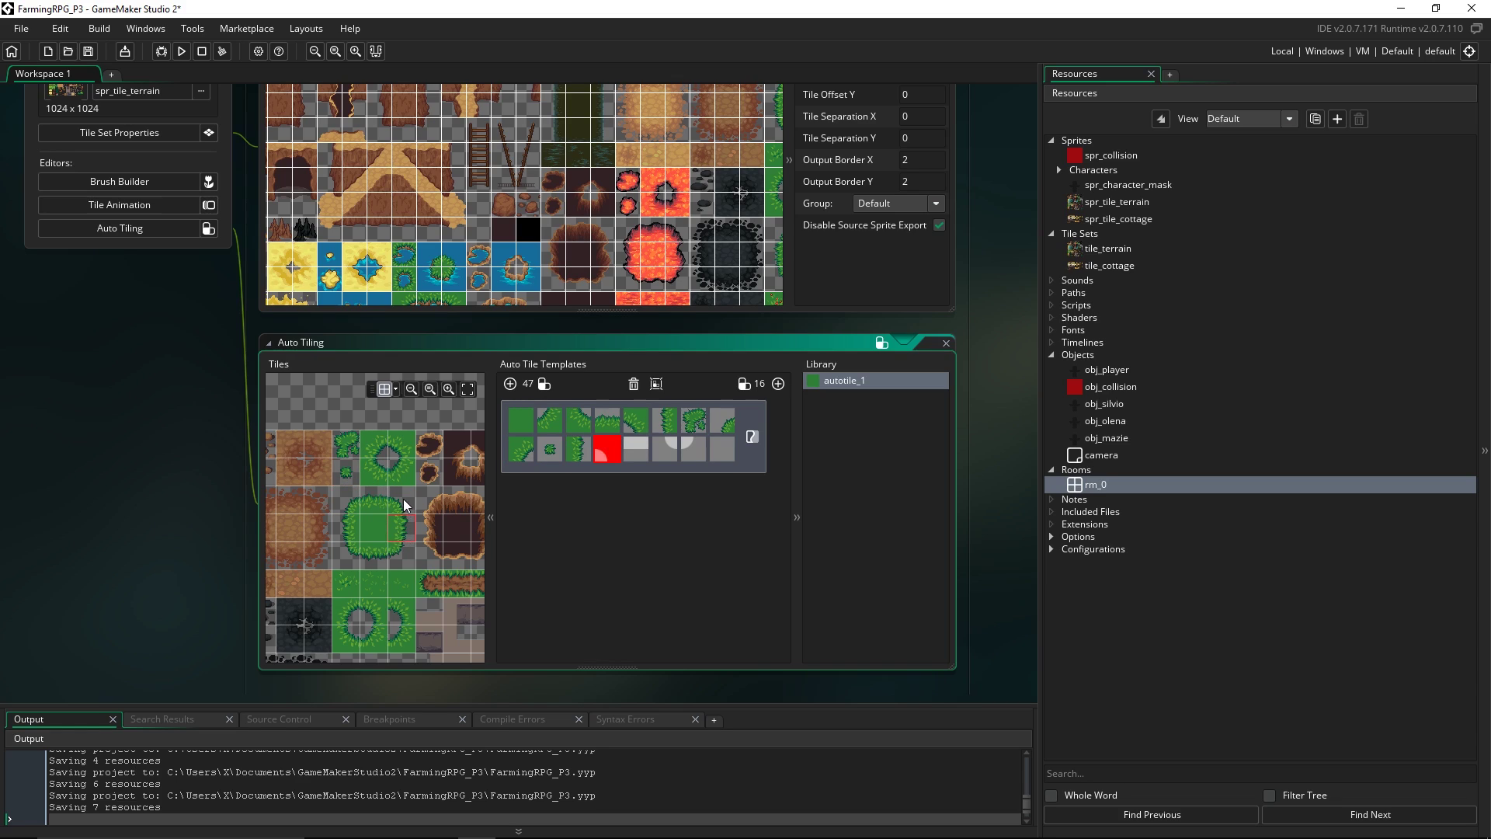
pyautogui.click(403, 499)
pyautogui.click(375, 568)
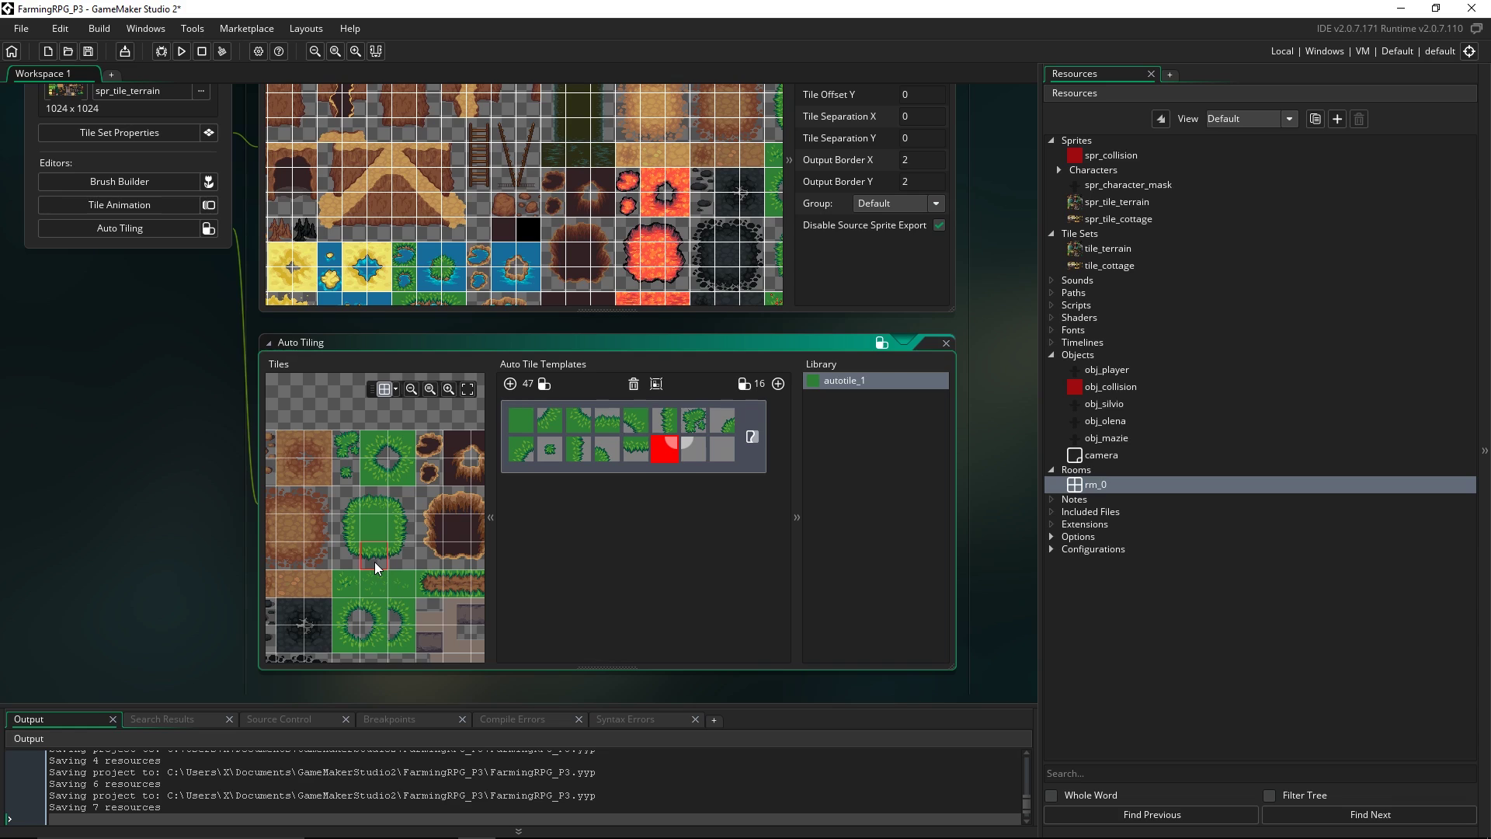
pyautogui.click(347, 559)
pyautogui.click(400, 559)
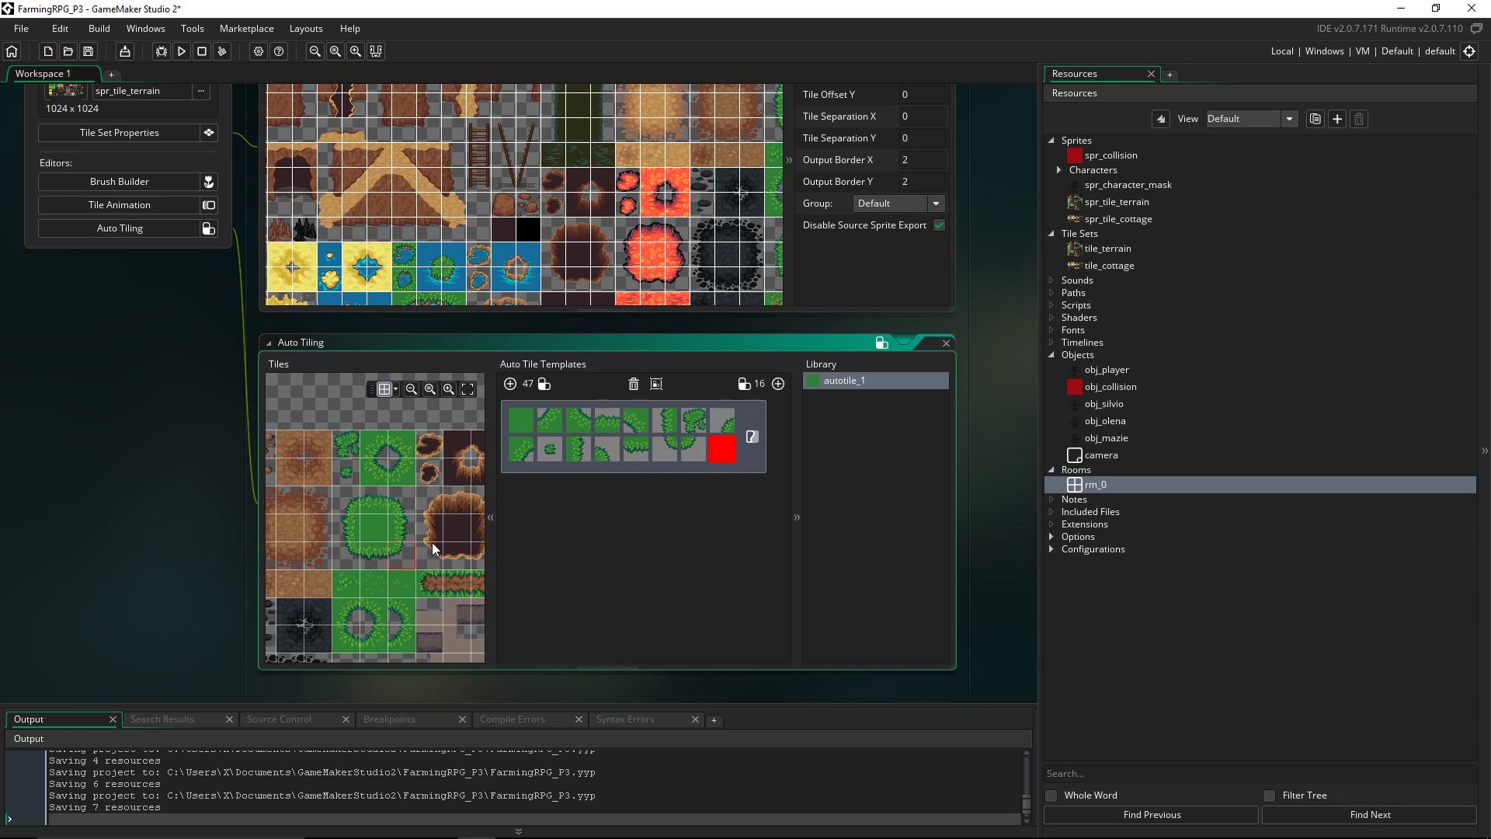
pyautogui.moveTo(451, 548); pyautogui.dragTo(348, 528, button='middle')
pyautogui.moveTo(459, 530); pyautogui.dragTo(482, 462, button='middle')
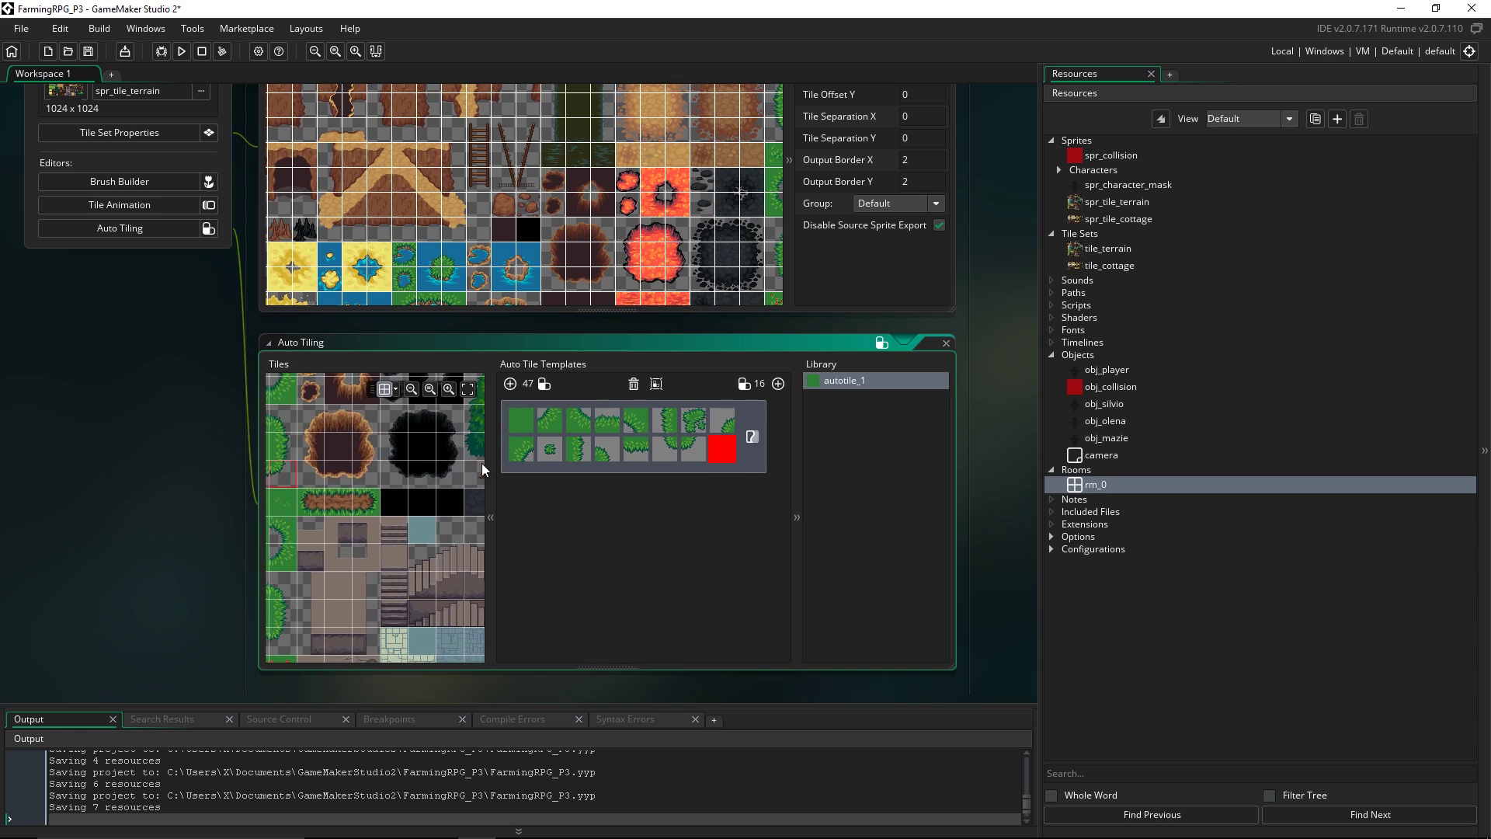
pyautogui.keyDown('ctrl'); pyautogui.scroll(-3, 453, 500); pyautogui.keyUp('ctrl')
pyautogui.moveTo(334, 594); pyautogui.dragTo(391, 548, button='middle')
pyautogui.scroll(5, 393, 555)
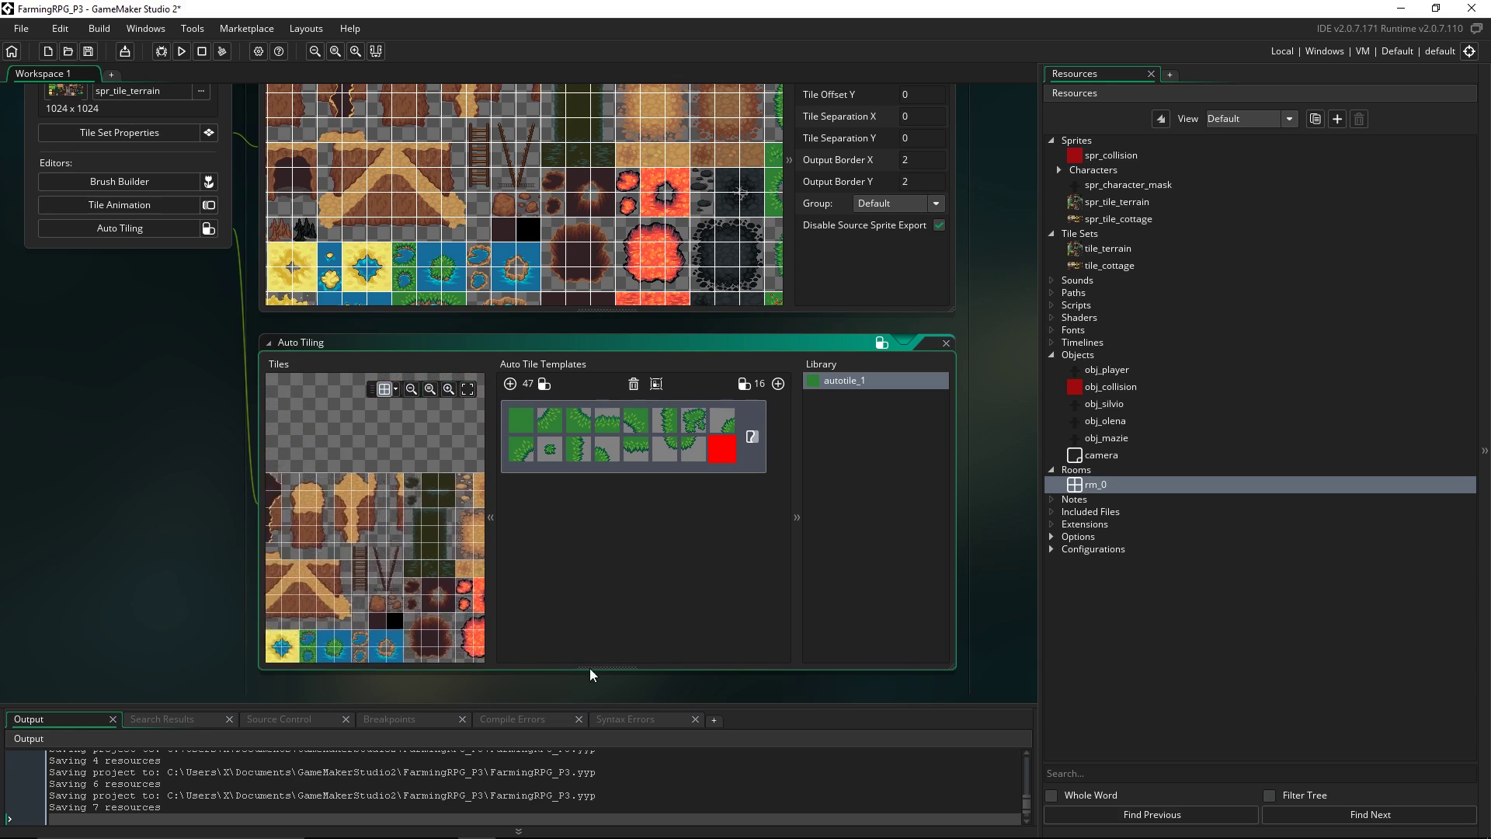
pyautogui.hscroll(-4, 309, 489)
pyautogui.click(317, 490)
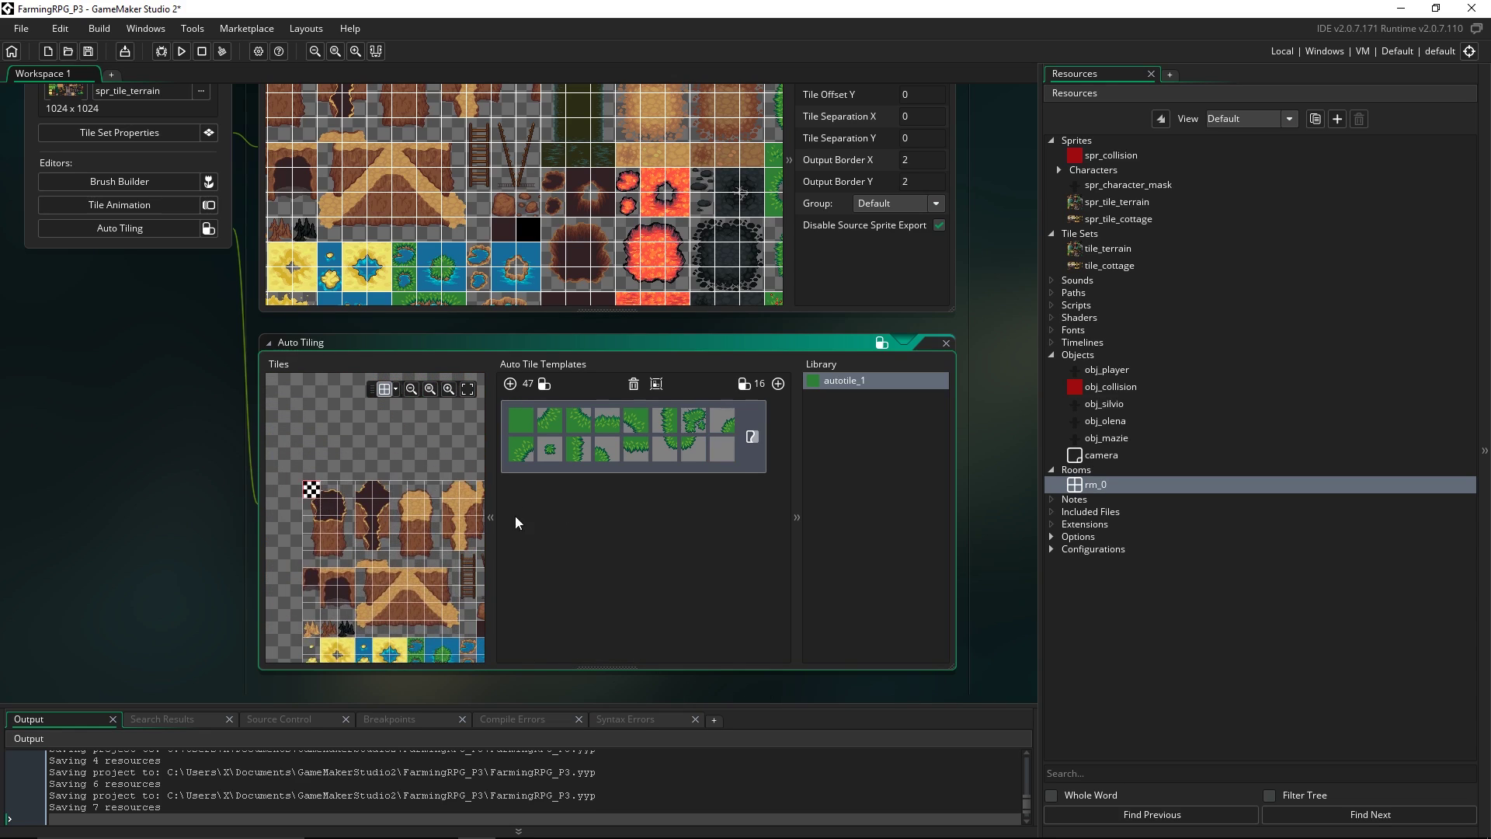
pyautogui.hscroll(1, 381, 567)
pyautogui.scroll(-10, 381, 566)
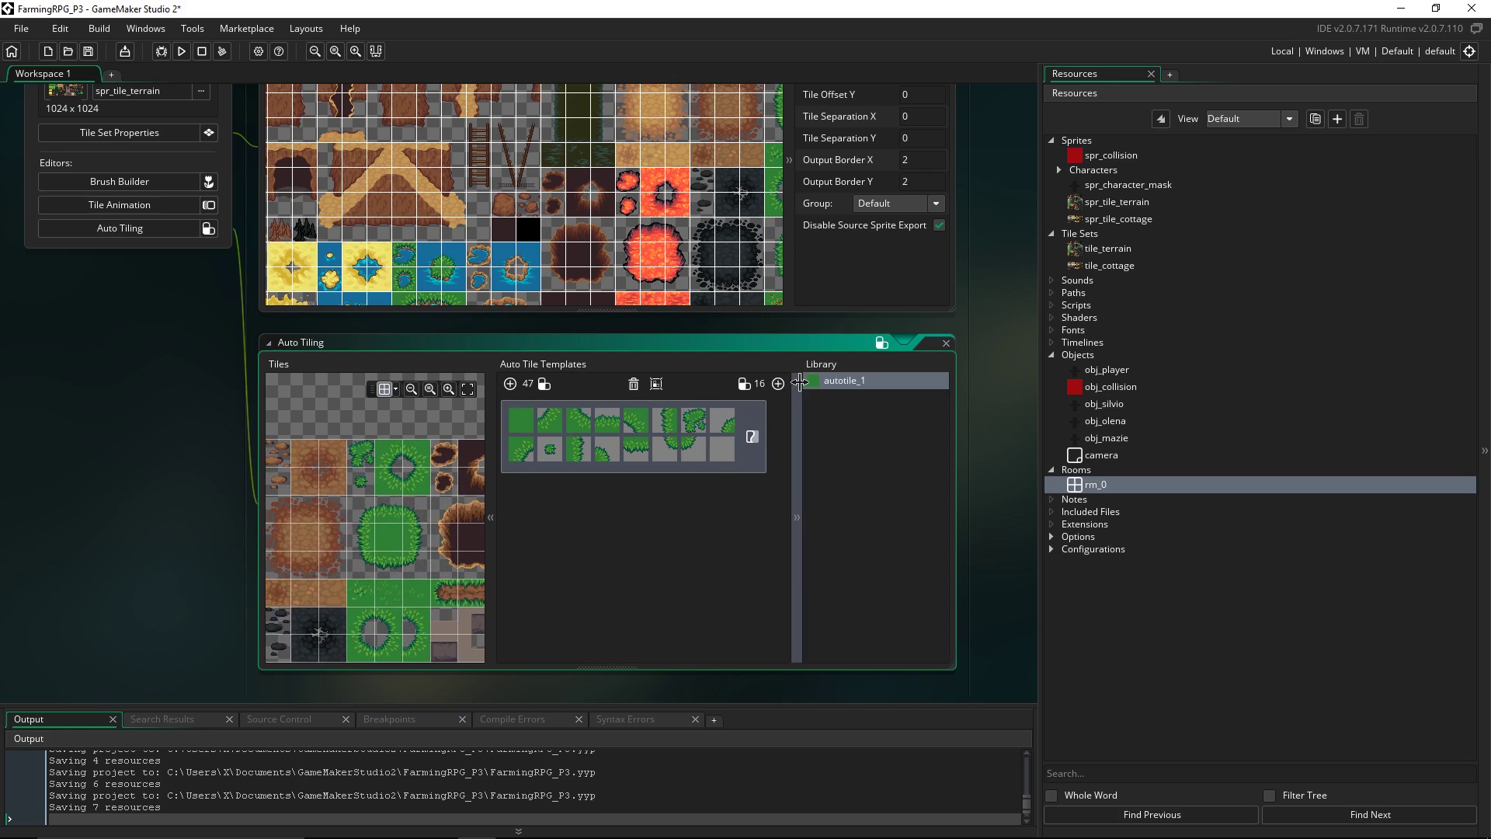
pyautogui.doubleClick(847, 381)
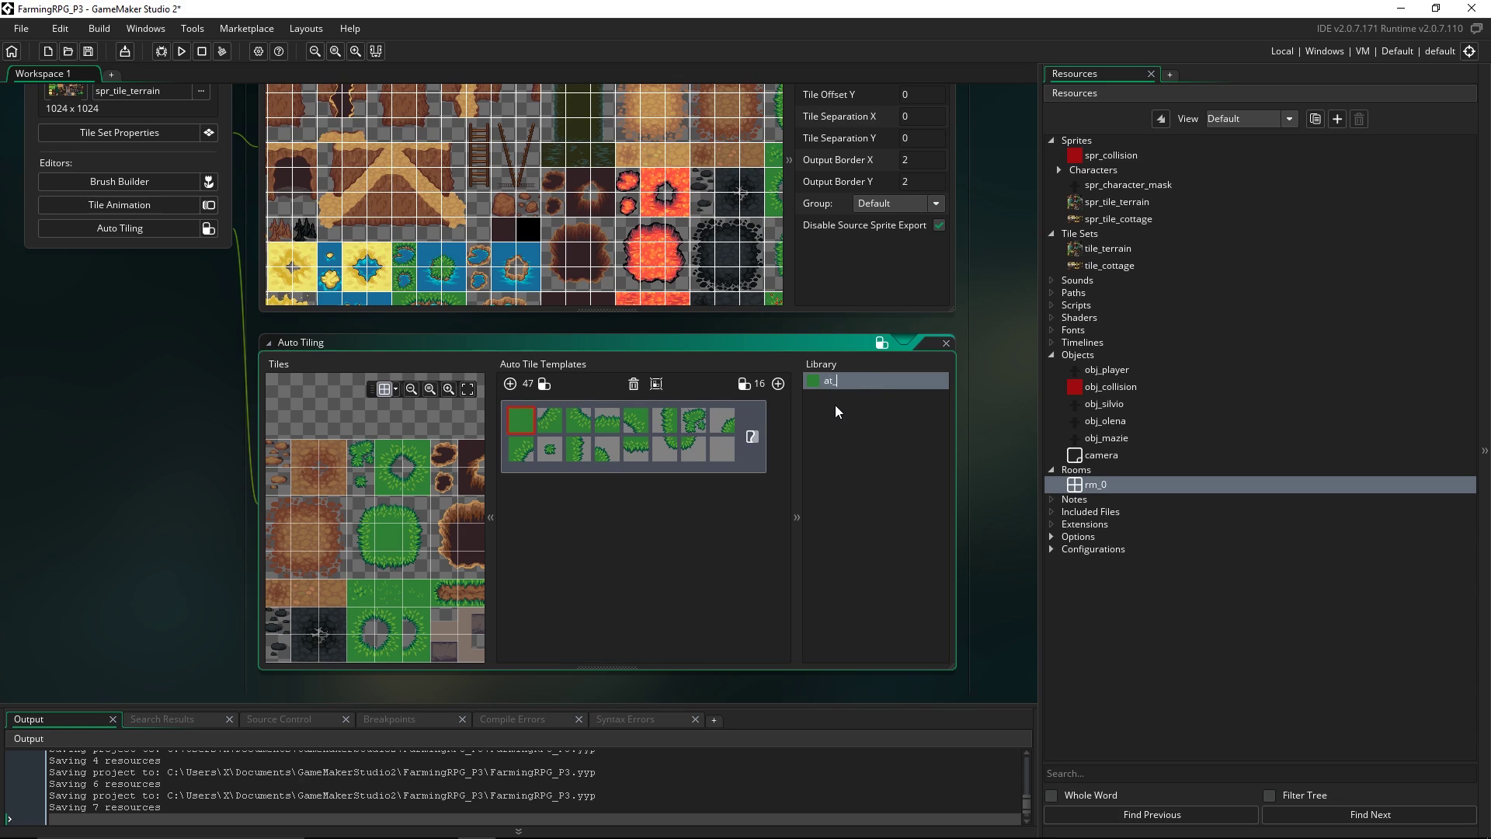
# Add a second 16-tile set named at_dirt and fill its first six slots with dirt tiles
pyautogui.click(777, 384)
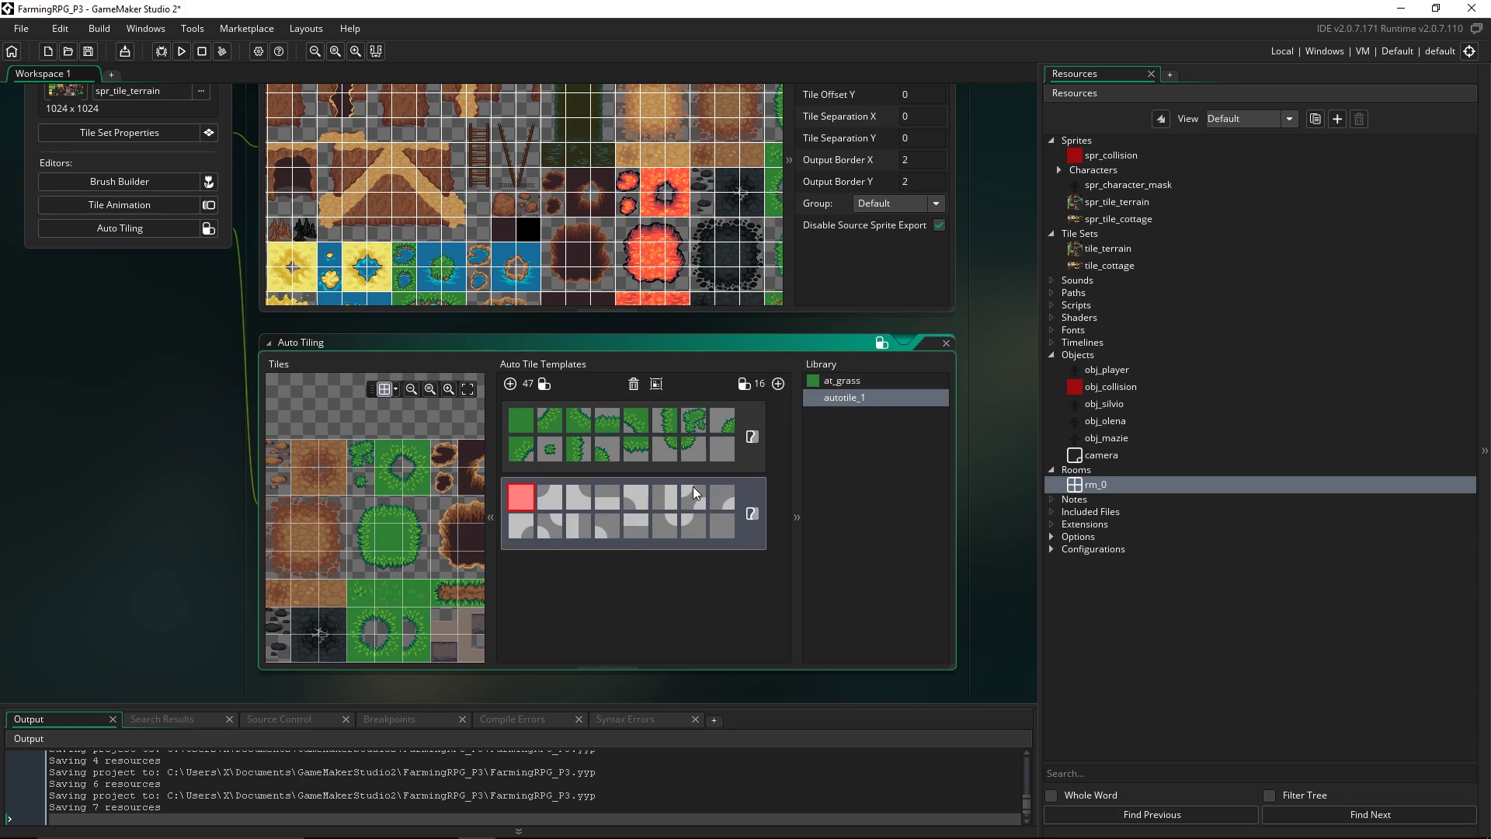
pyautogui.doubleClick(843, 398)
pyautogui.write('at_dirt')
pyautogui.moveTo(304, 540); pyautogui.dragTo(396, 519, button='middle')
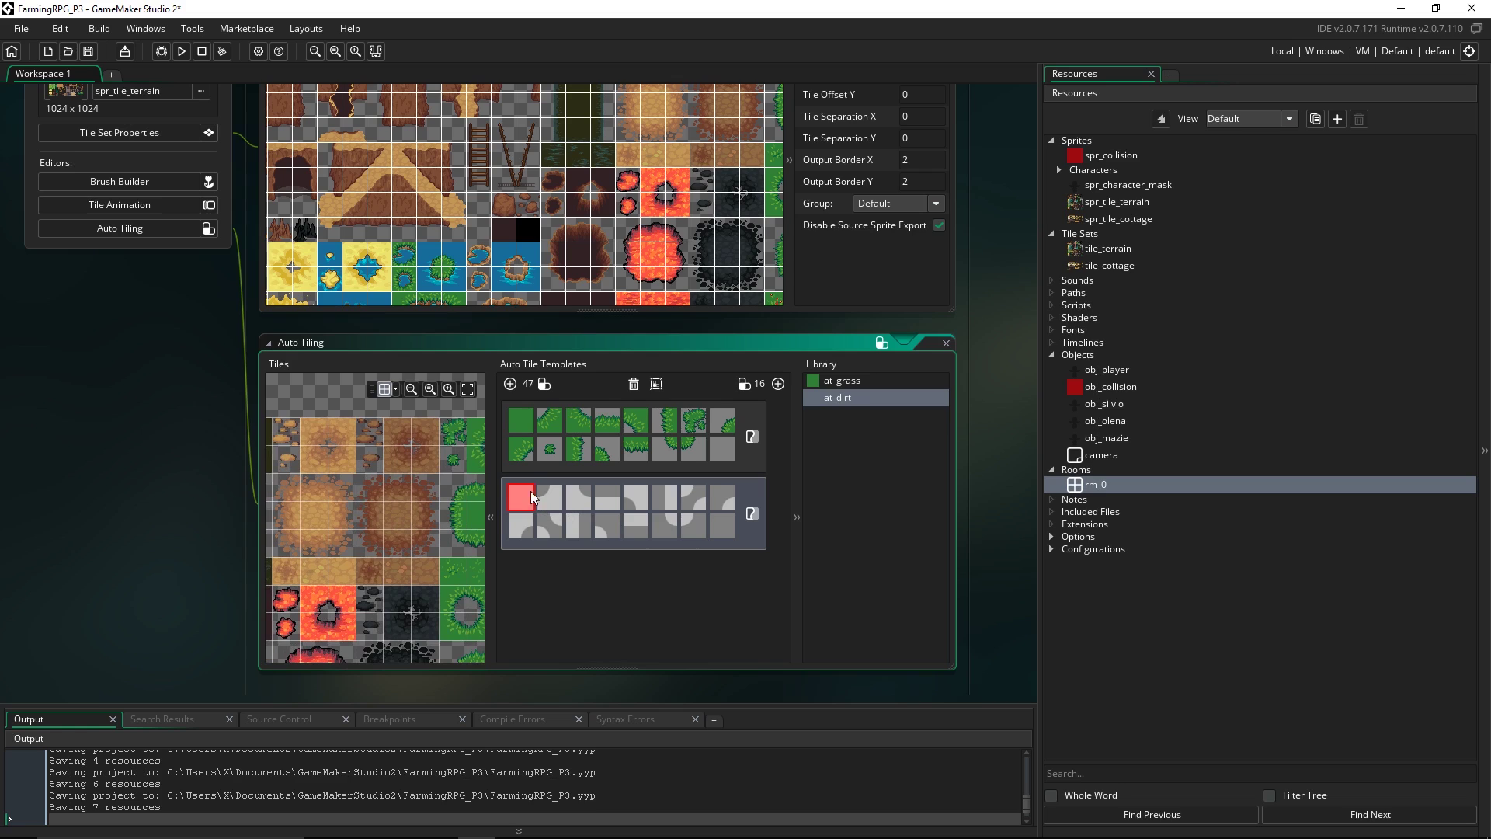
pyautogui.scroll(2, 430, 520)
pyautogui.click(389, 543)
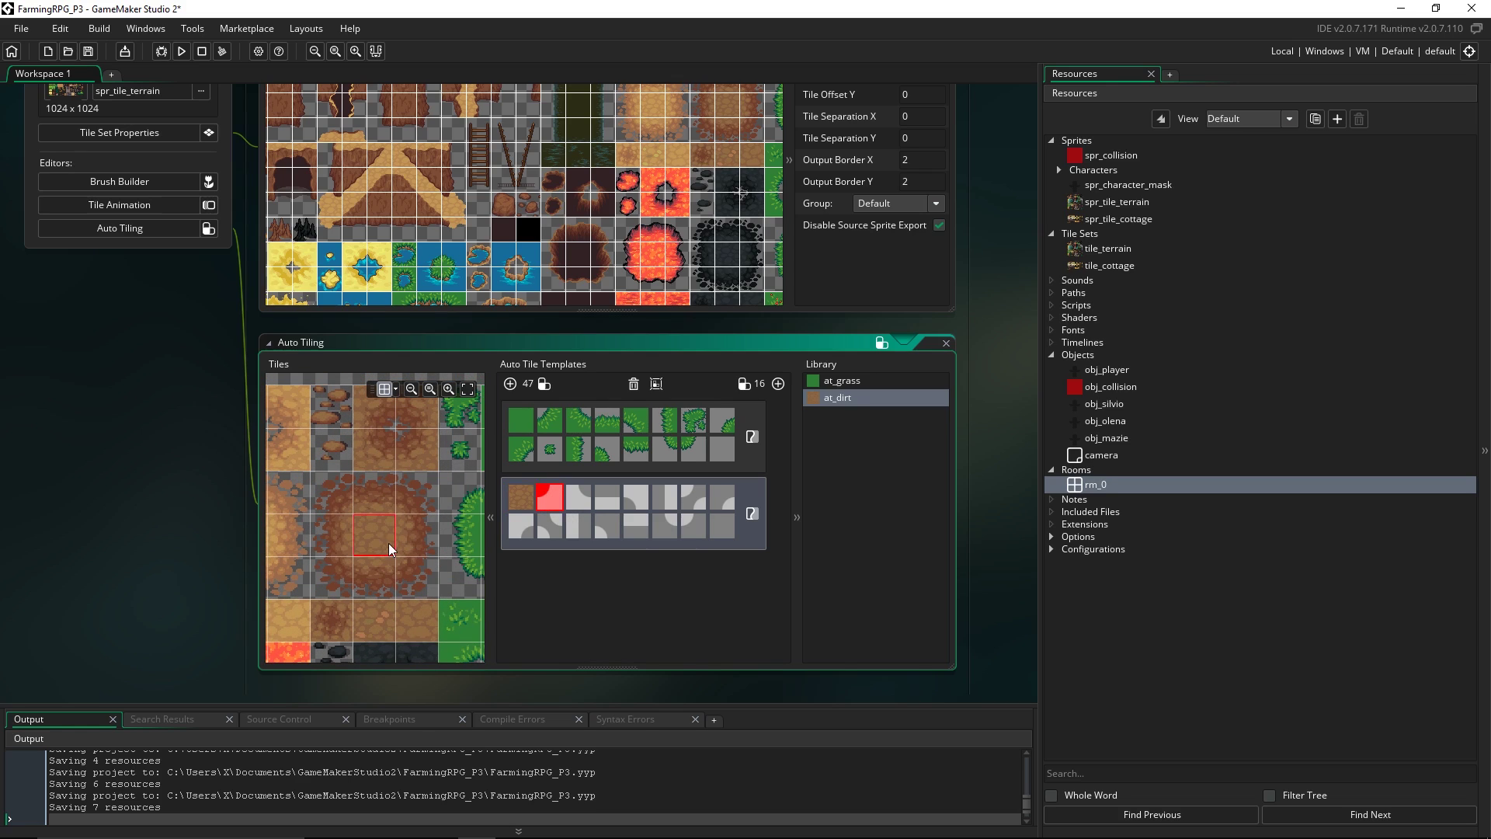
pyautogui.scroll(-2, 392, 471)
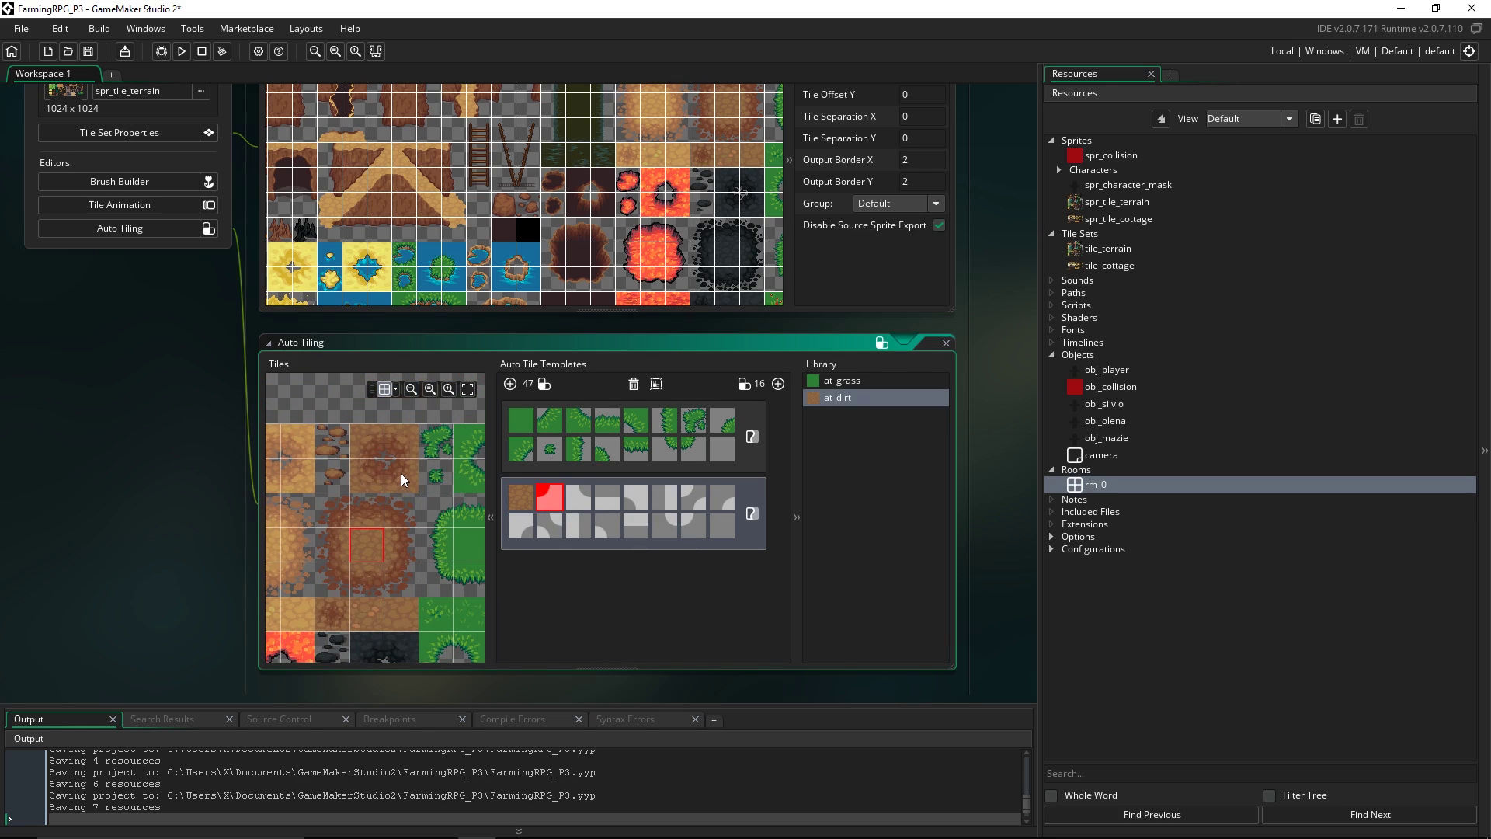
pyautogui.click(399, 476)
pyautogui.click(365, 478)
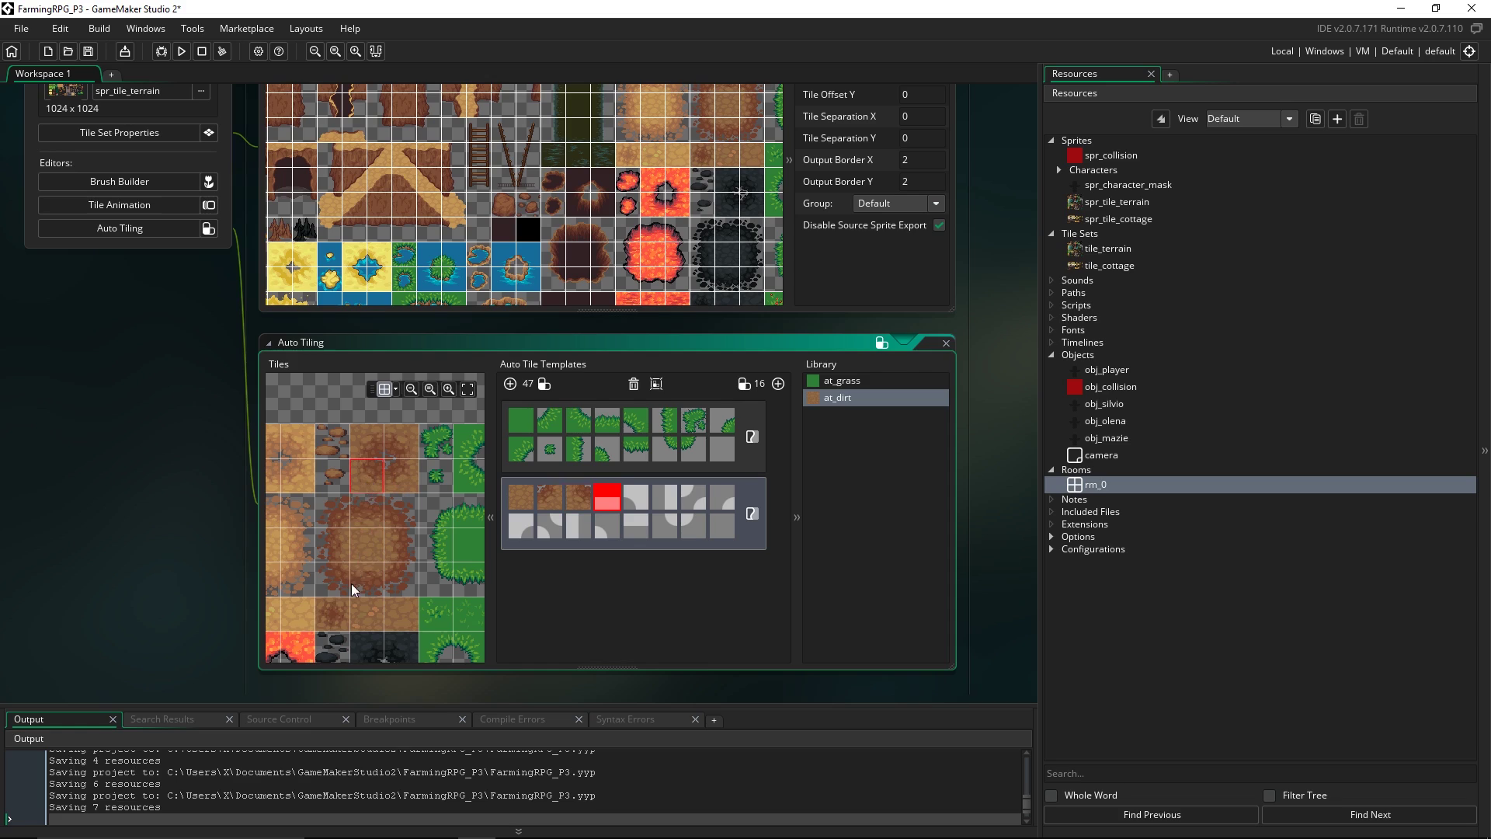
pyautogui.click(371, 512)
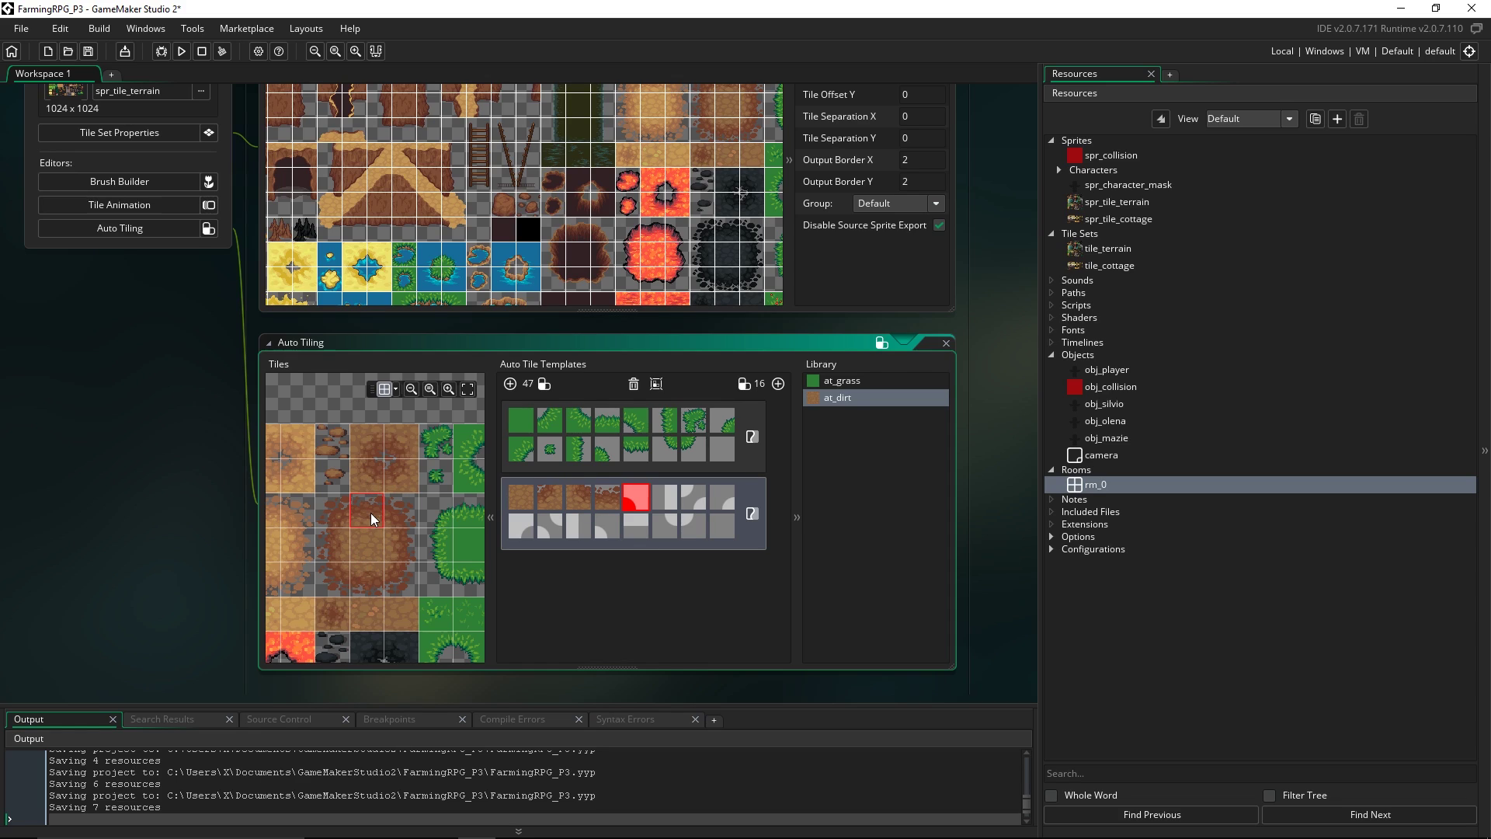
pyautogui.click(398, 445)
pyautogui.click(329, 545)
# Fill at_dirt template slots seven through fifteen with the matching dirt tiles
pyautogui.click(344, 445)
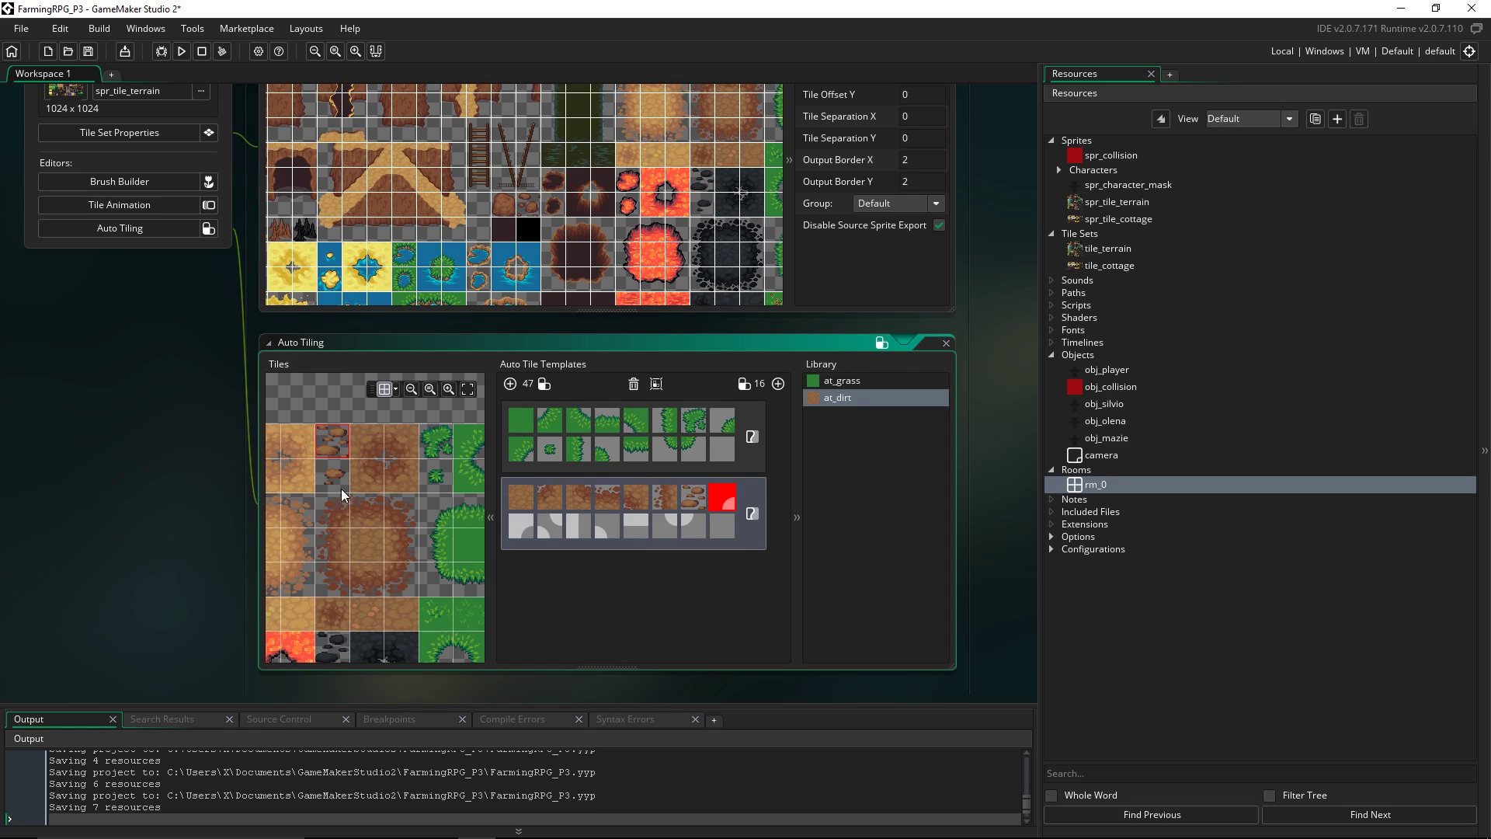
pyautogui.click(334, 506)
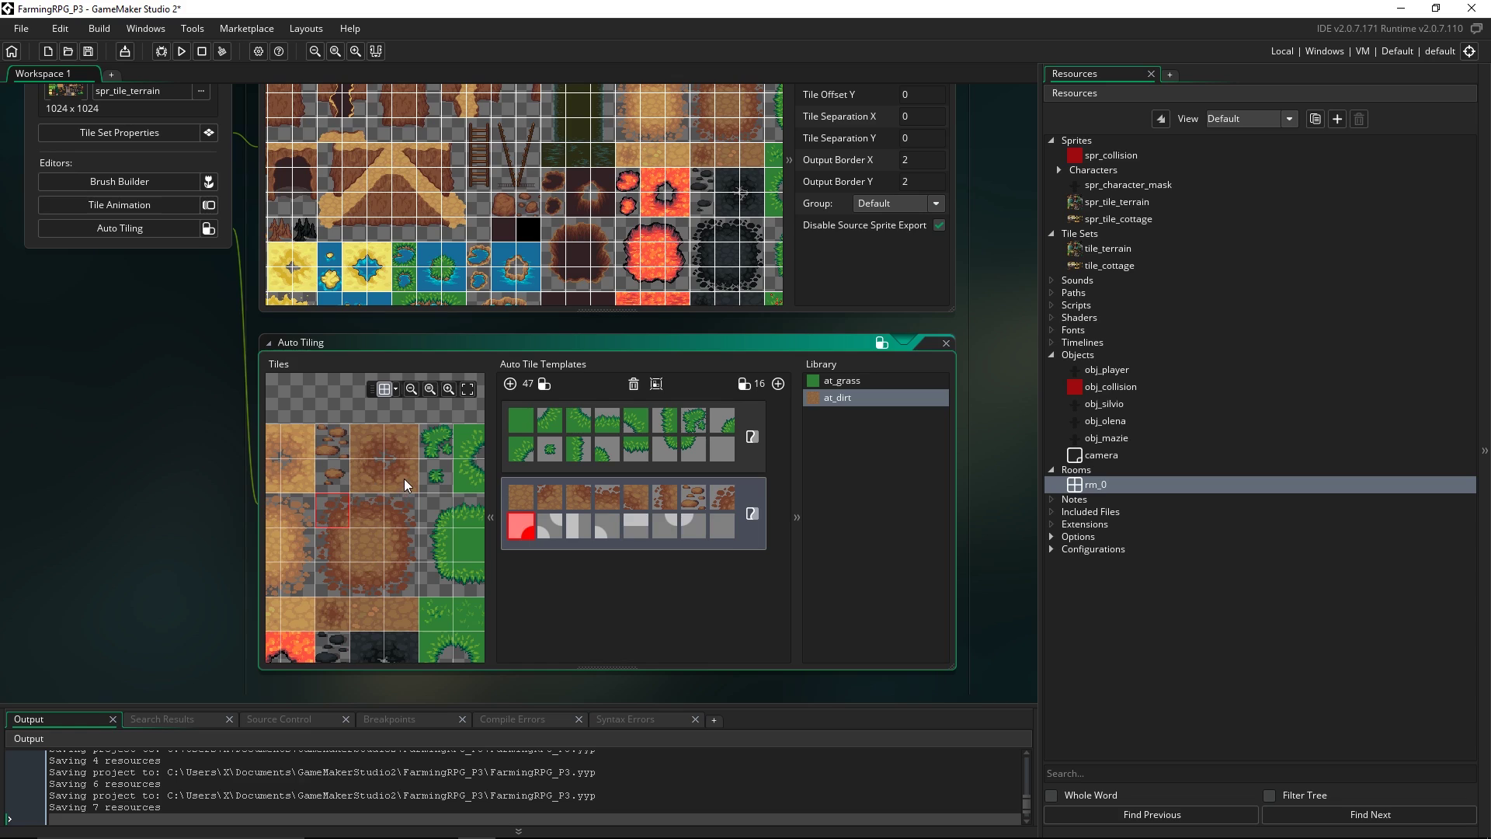
pyautogui.click(371, 443)
pyautogui.click(344, 474)
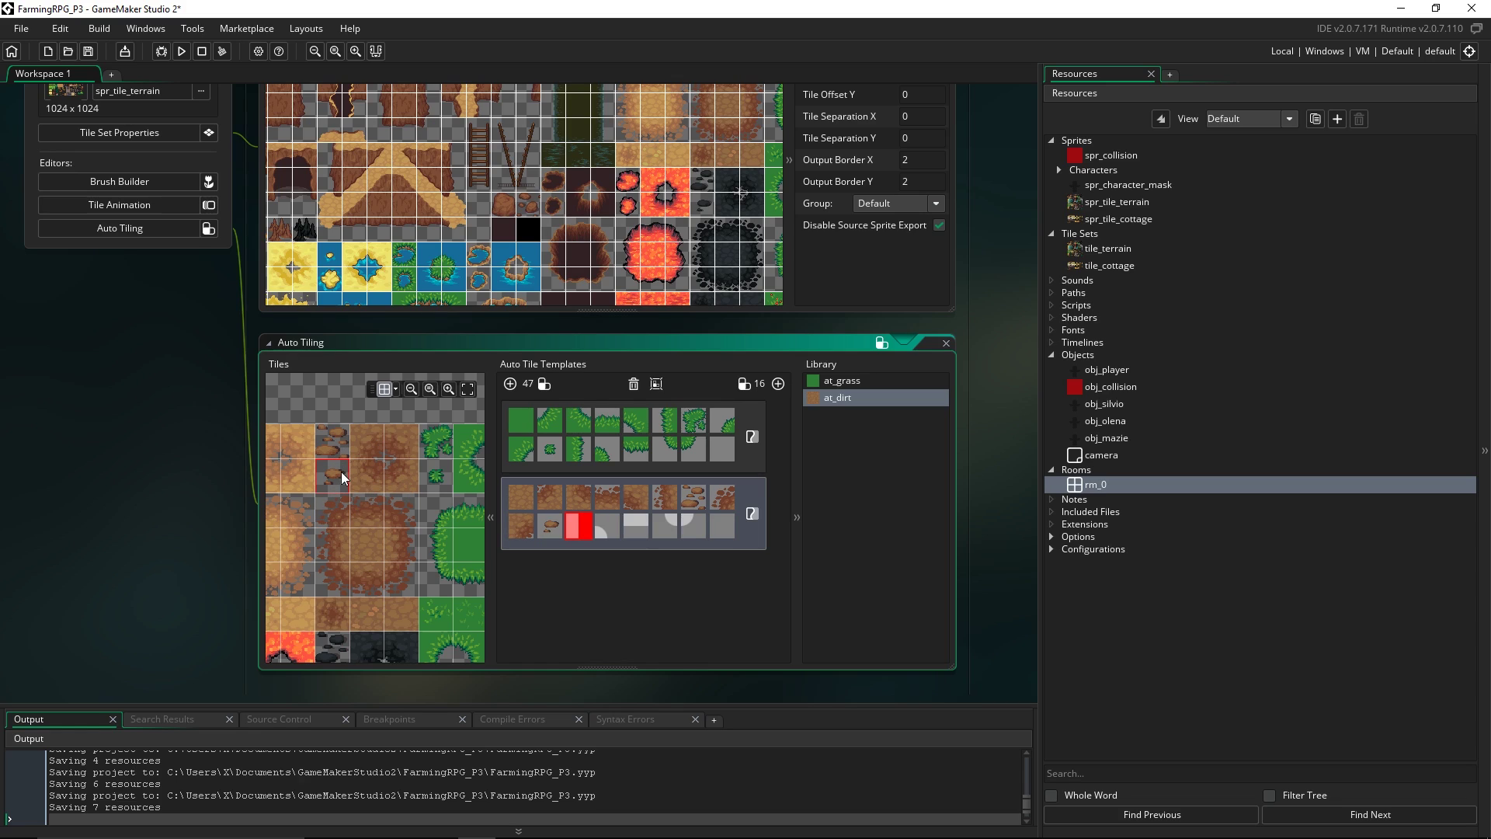
pyautogui.click(350, 478)
pyautogui.click(407, 512)
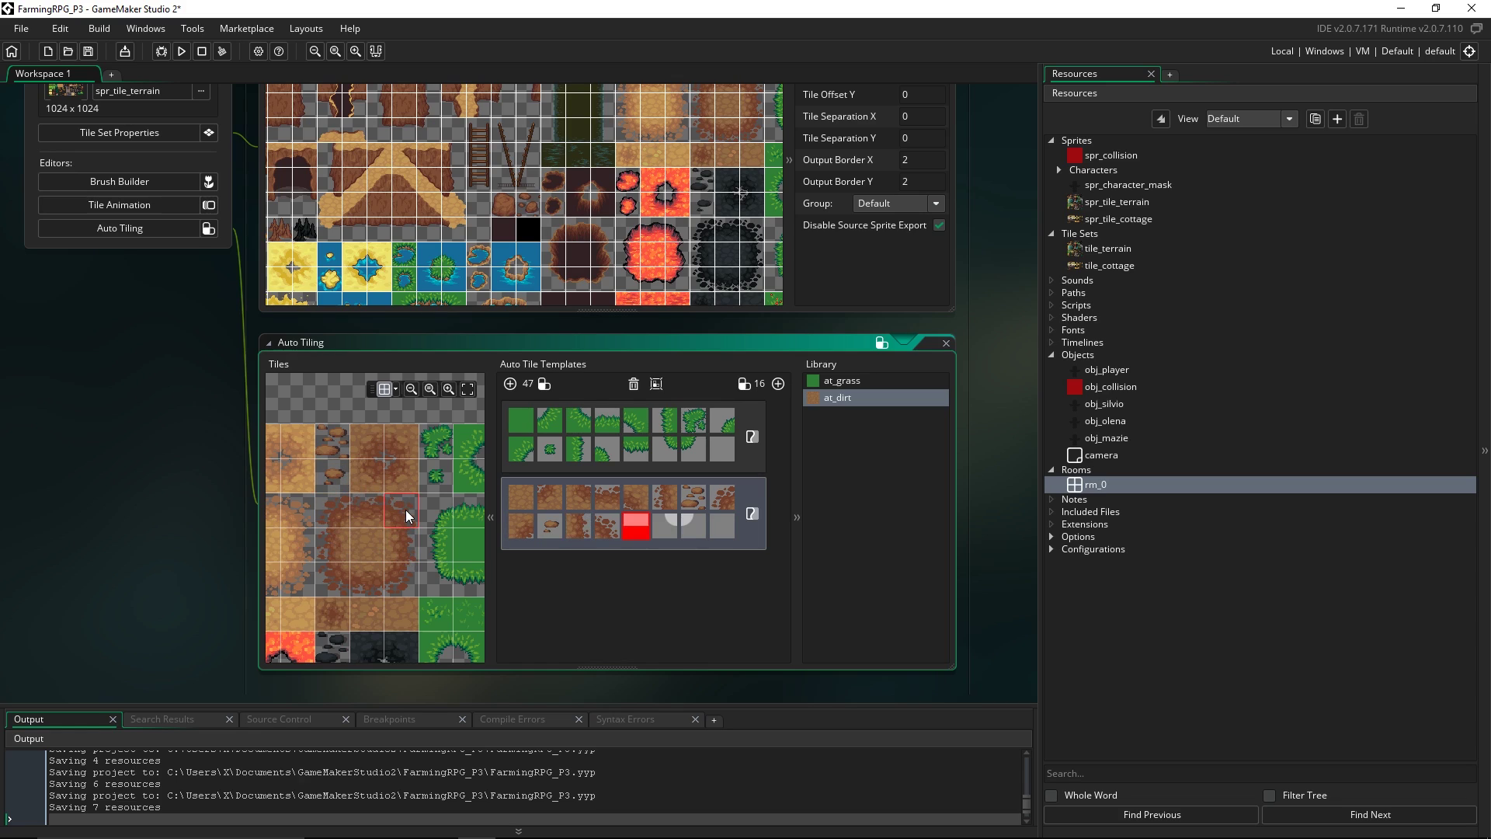
pyautogui.click(370, 585)
pyautogui.click(345, 506)
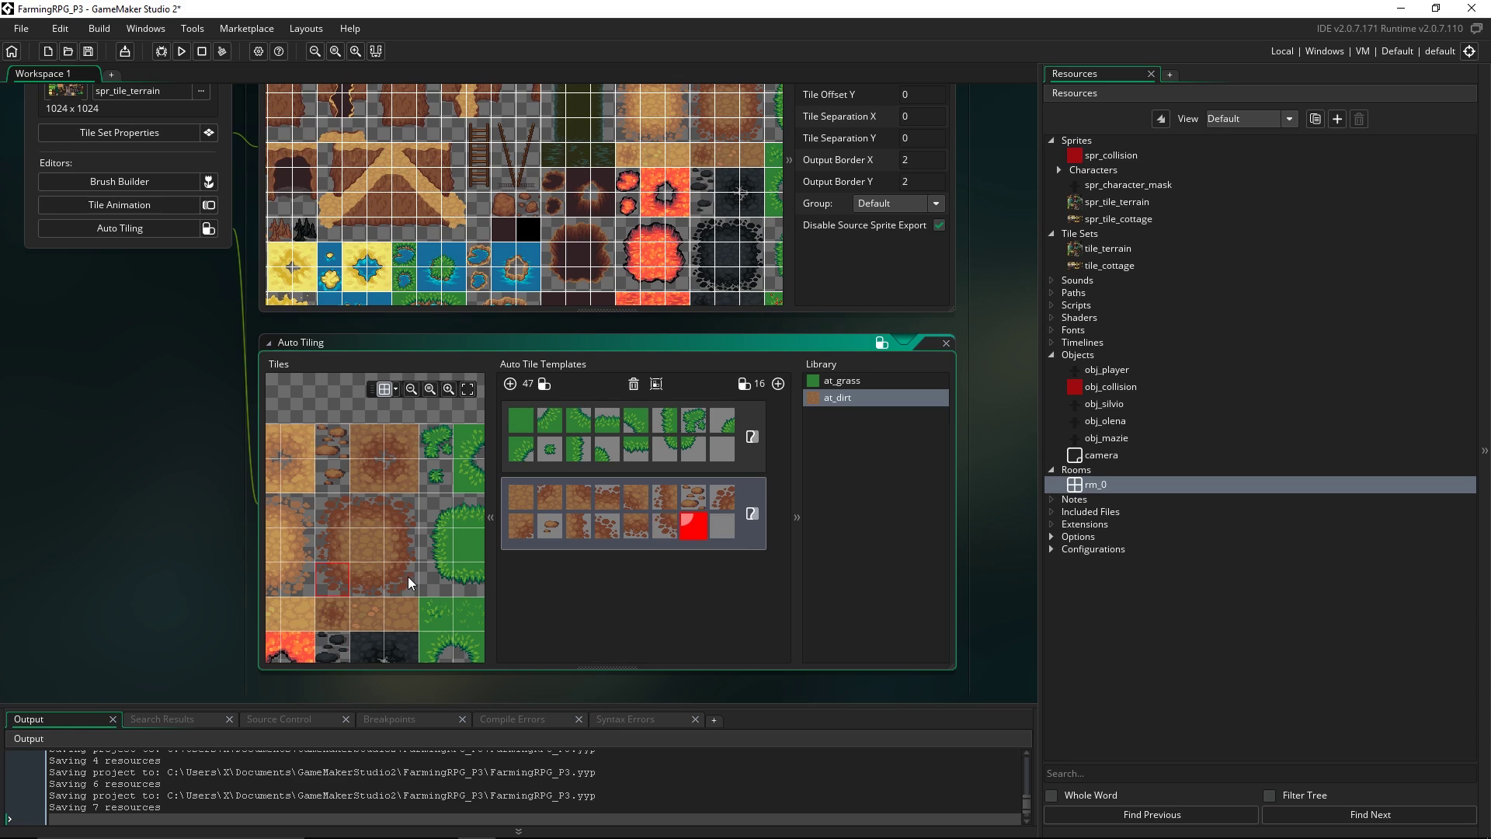
pyautogui.click(408, 576)
# Put the empty tile into the last at_dirt template slot
pyautogui.moveTo(351, 558); pyautogui.dragTo(499, 546, button='middle')
pyautogui.moveTo(404, 541); pyautogui.dragTo(493, 519, button='middle')
pyautogui.moveTo(340, 495); pyautogui.dragTo(326, 540, button='middle')
pyautogui.click(388, 486)
pyautogui.scroll(-5, 418, 531)
pyautogui.moveTo(460, 546); pyautogui.dragTo(263, 526, button='middle')
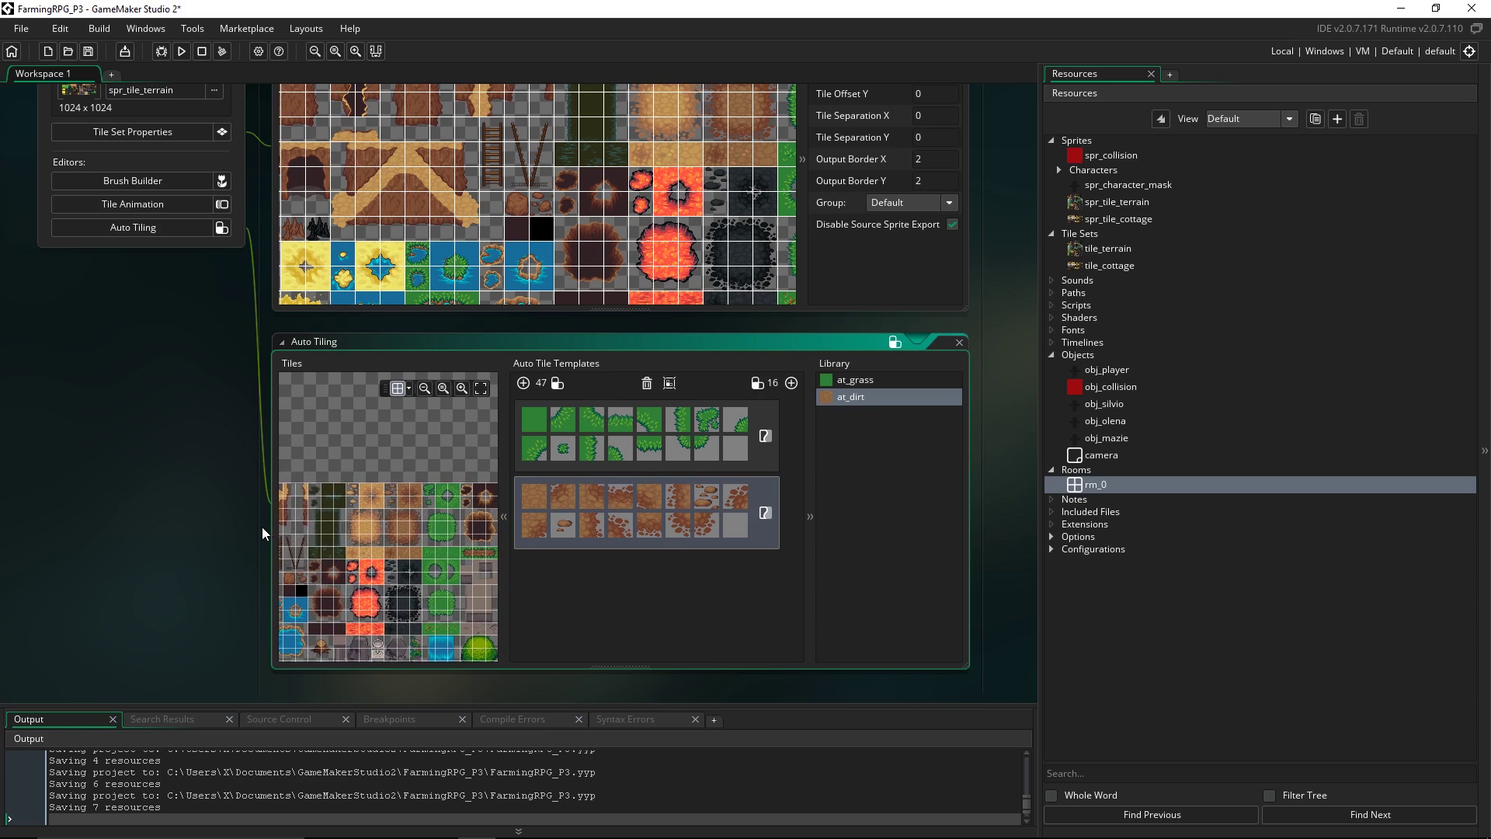
# Open rm_0 and paint a dirt path loop with at_dirt on the Tiles_2 layer
pyautogui.doubleClick(1097, 486)
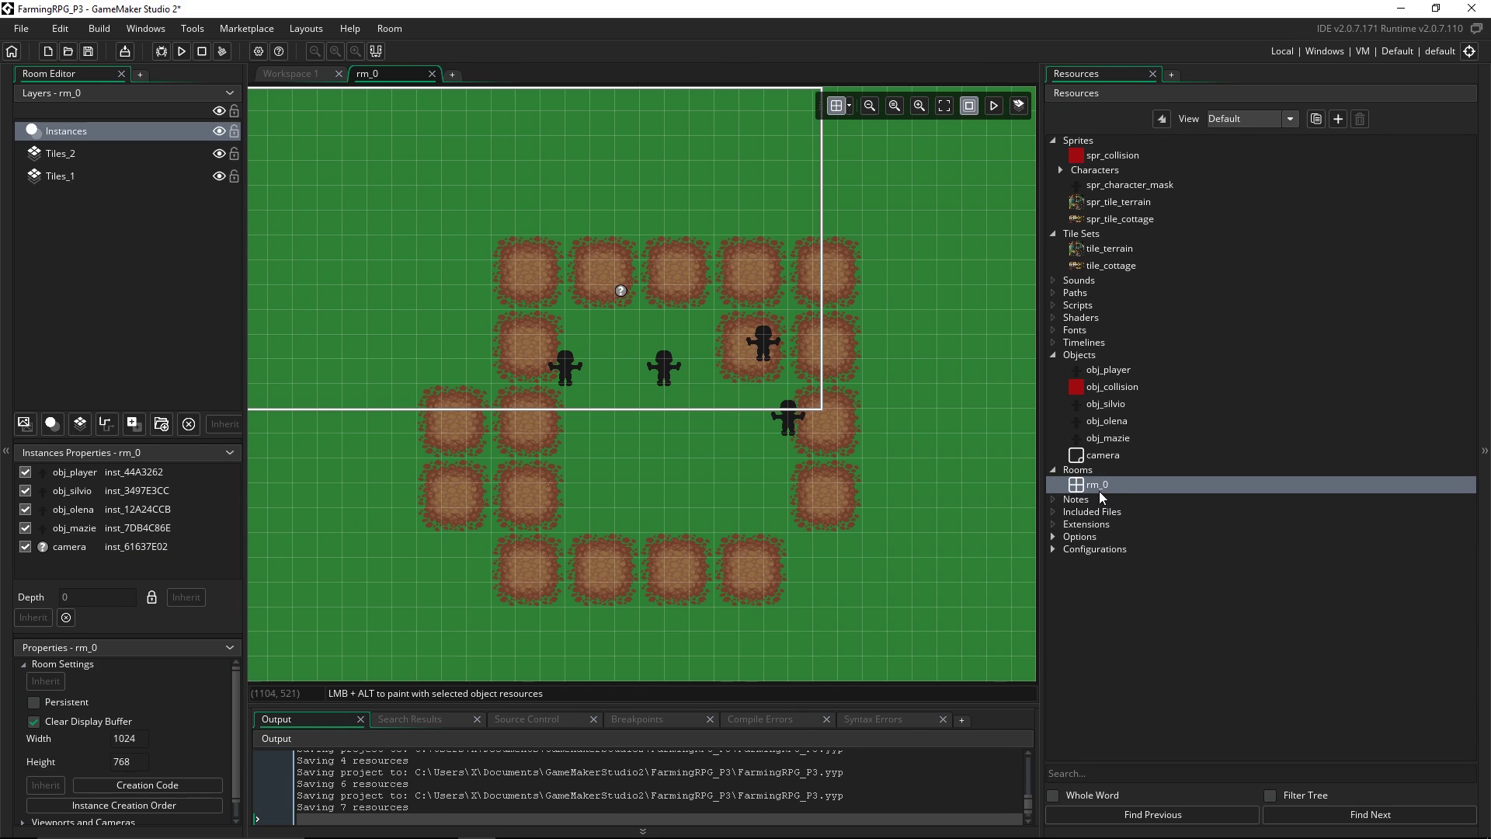
pyautogui.click(85, 155)
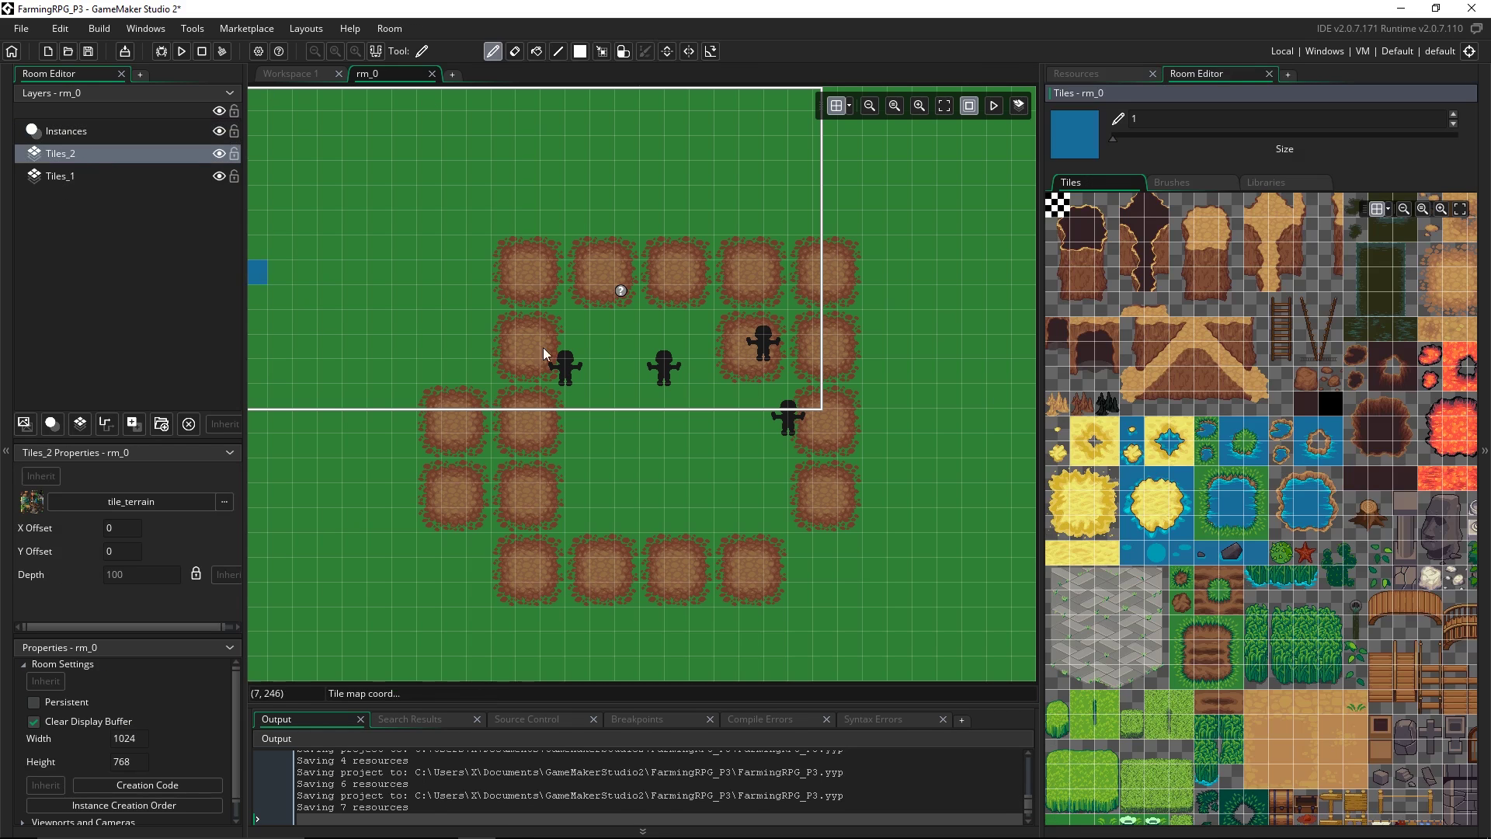
pyautogui.click(1284, 184)
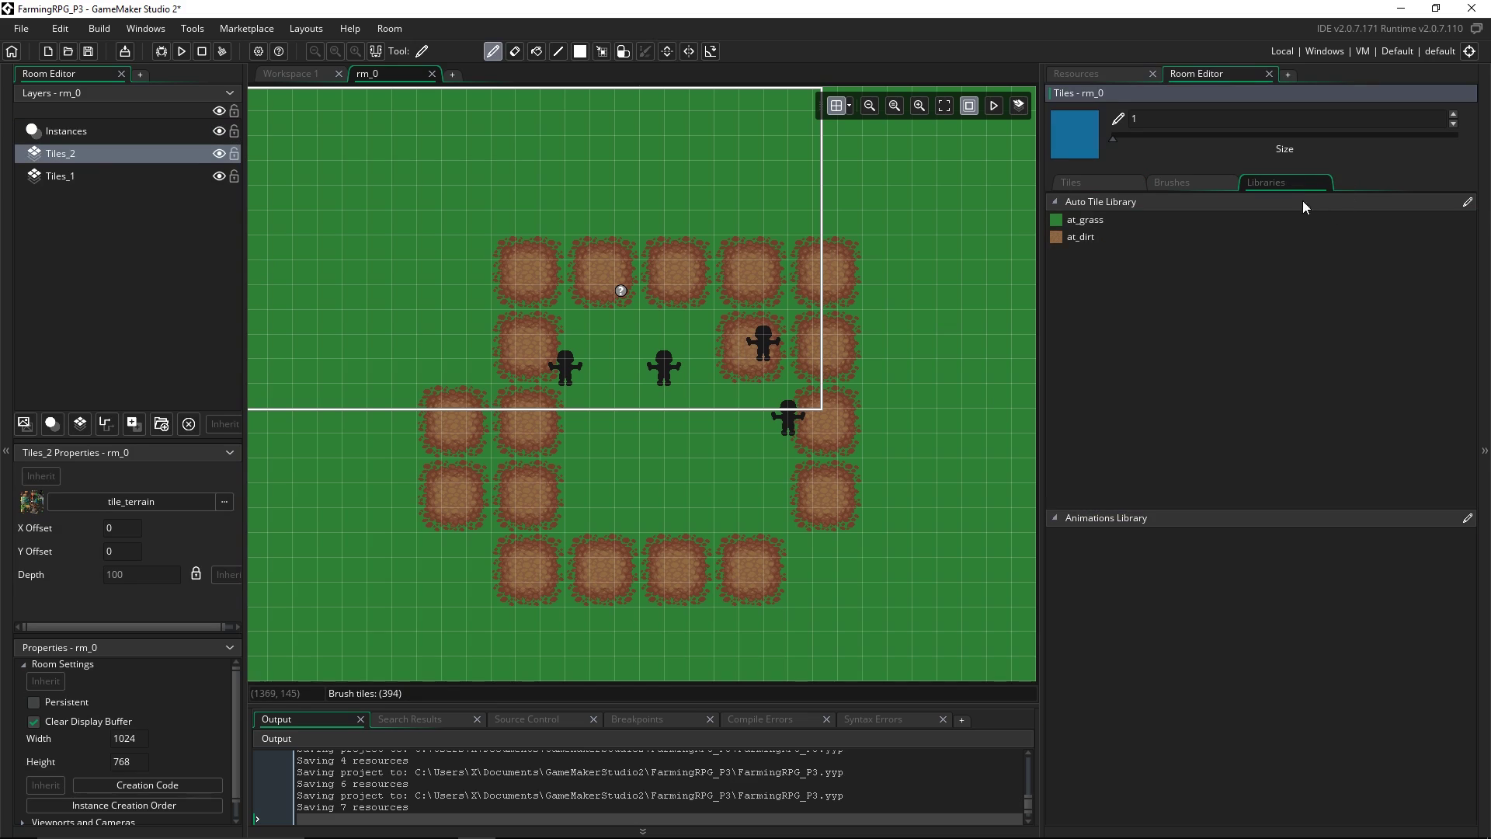
pyautogui.click(1081, 236)
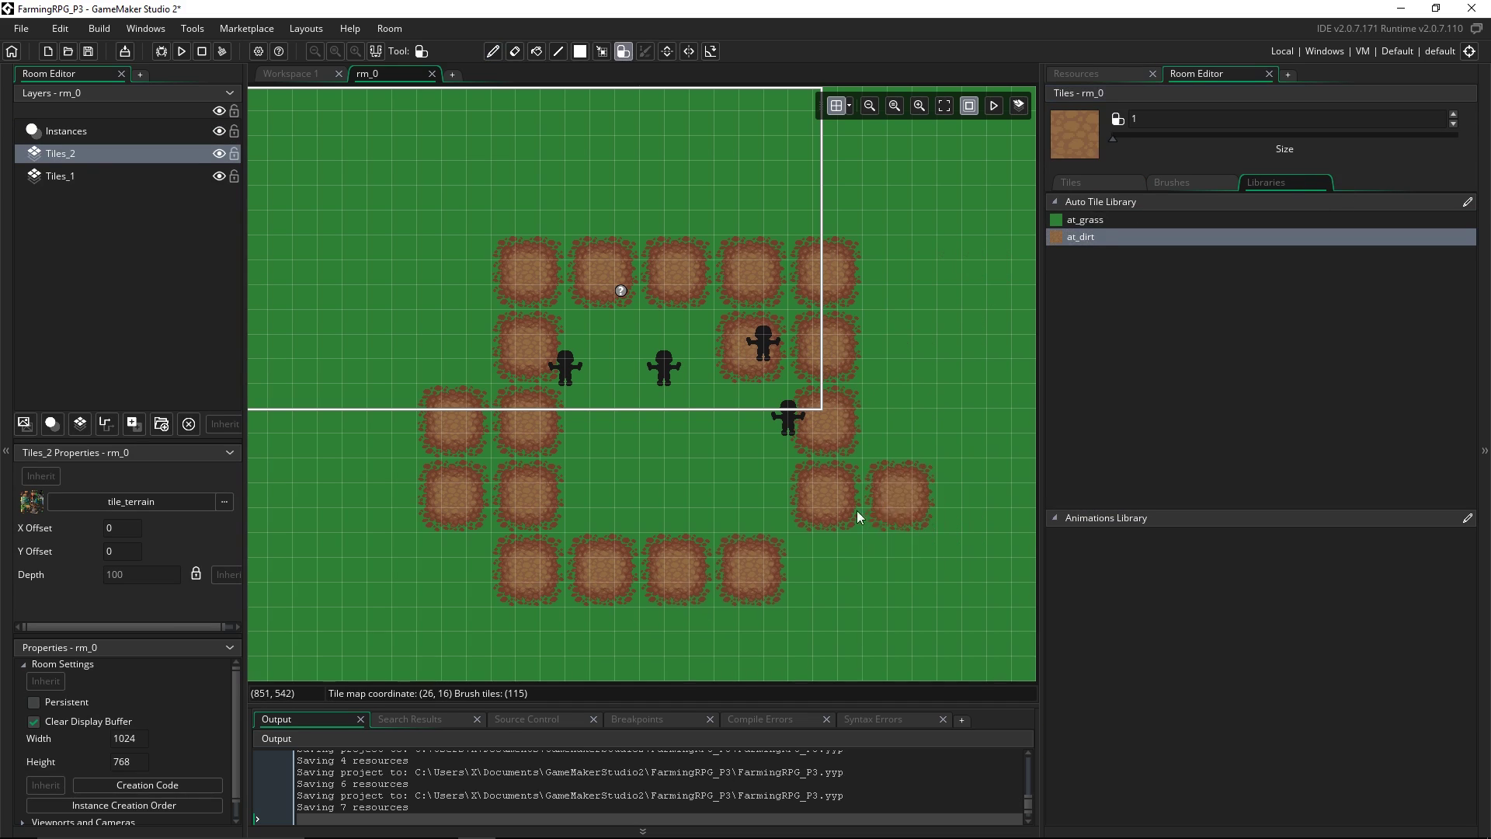
pyautogui.moveTo(858, 516); pyautogui.dragTo(780, 541, button='middle')
pyautogui.moveTo(766, 456)
pyautogui.mouseDown()
pyautogui.moveTo(724, 325)
pyautogui.moveTo(593, 284)
pyautogui.moveTo(370, 360)
pyautogui.moveTo(402, 546)
pyautogui.moveTo(561, 593)
pyautogui.mouseUp()
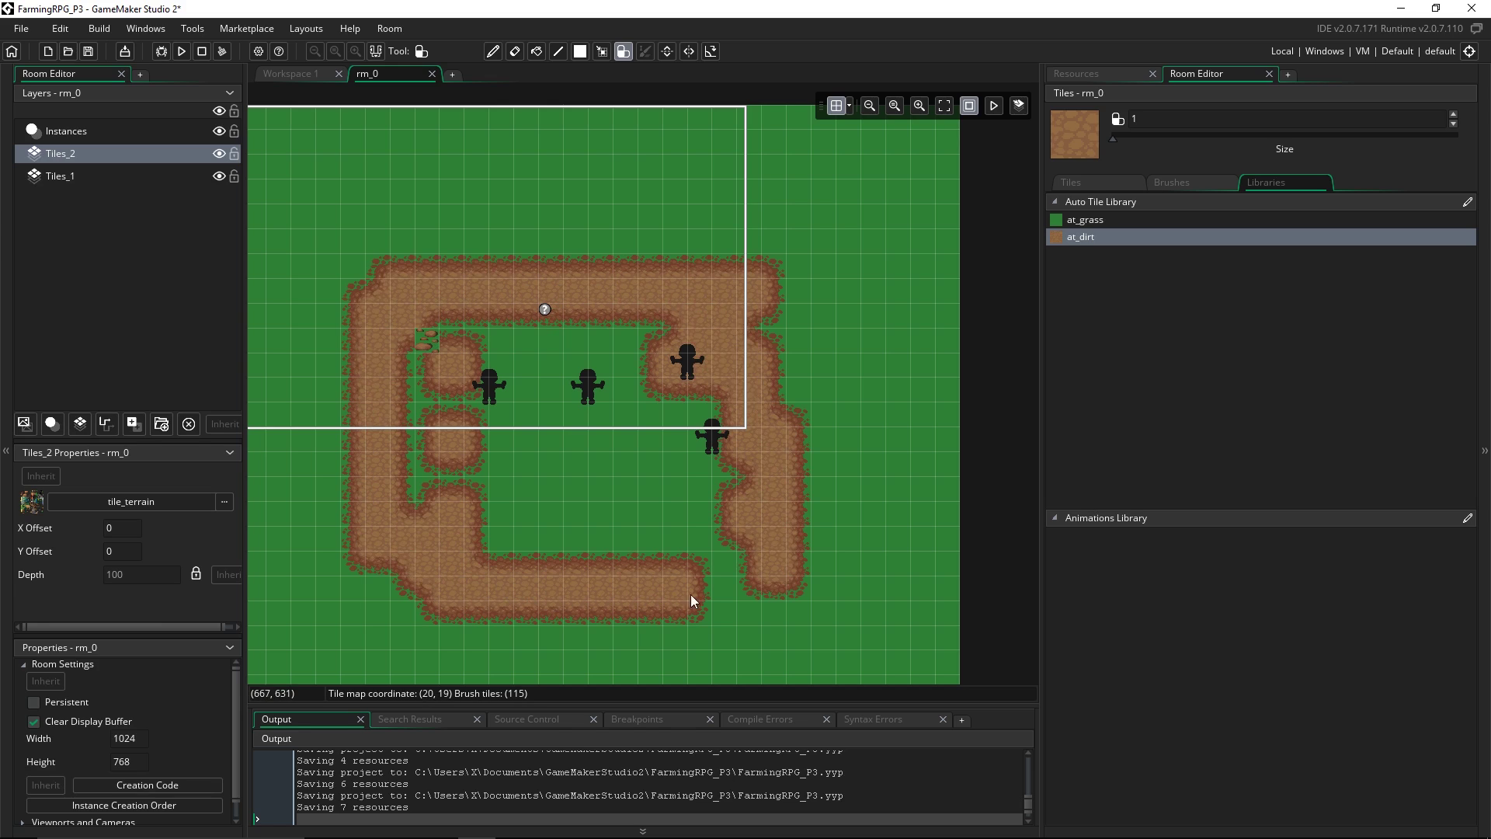
pyautogui.moveTo(691, 594)
pyautogui.mouseDown()
pyautogui.moveTo(762, 524)
pyautogui.moveTo(762, 341)
pyautogui.moveTo(761, 421)
pyautogui.mouseUp()
pyautogui.moveTo(762, 421); pyautogui.dragTo(810, 425, button='middle')
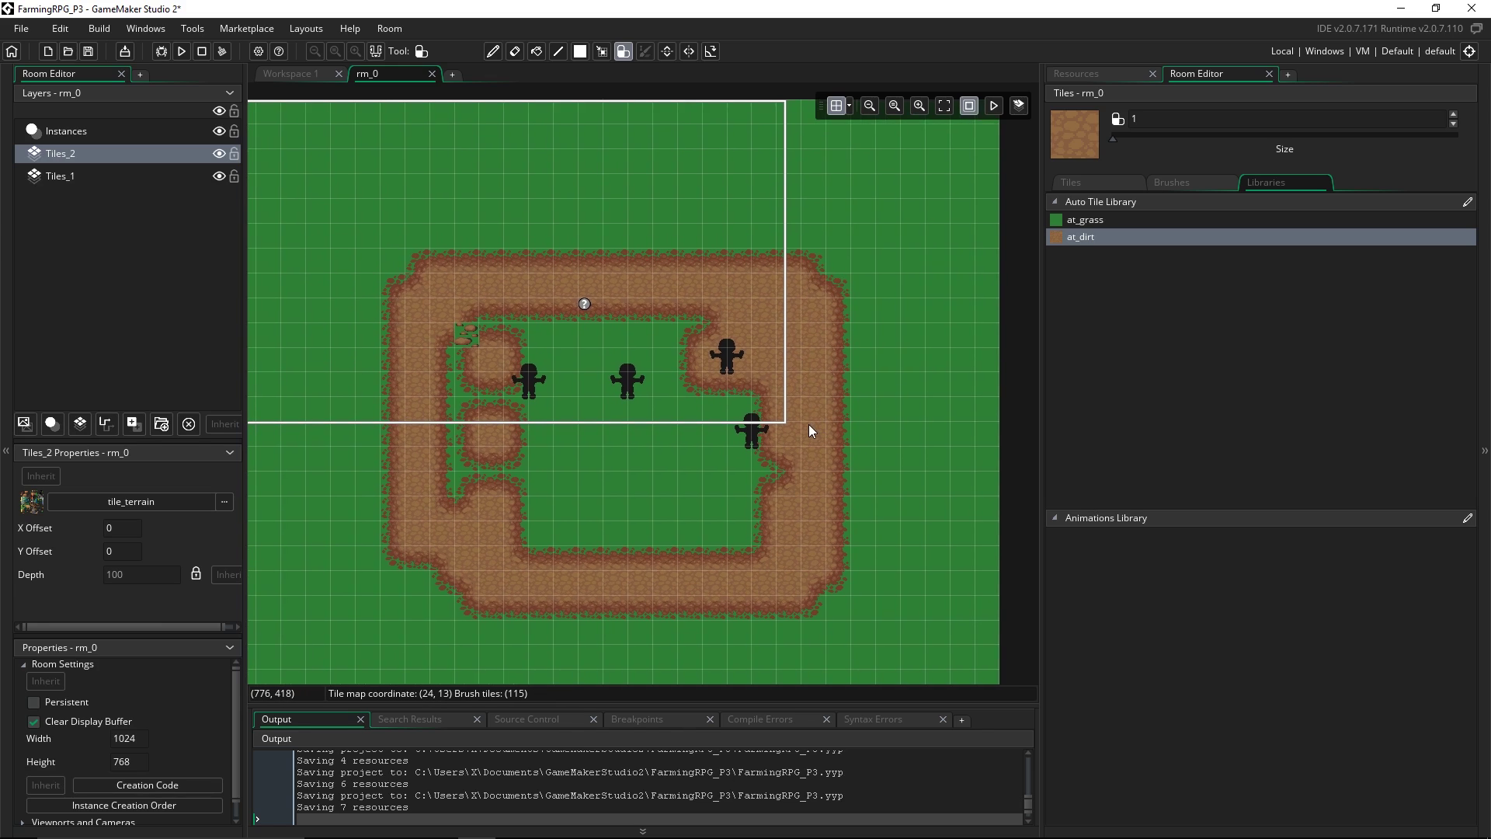
# Erase stray central dirt patches and fill the gaps at the loop's upper corners and left arm
pyautogui.moveTo(589, 398); pyautogui.dragTo(504, 371, button='right')
pyautogui.click(584, 434)
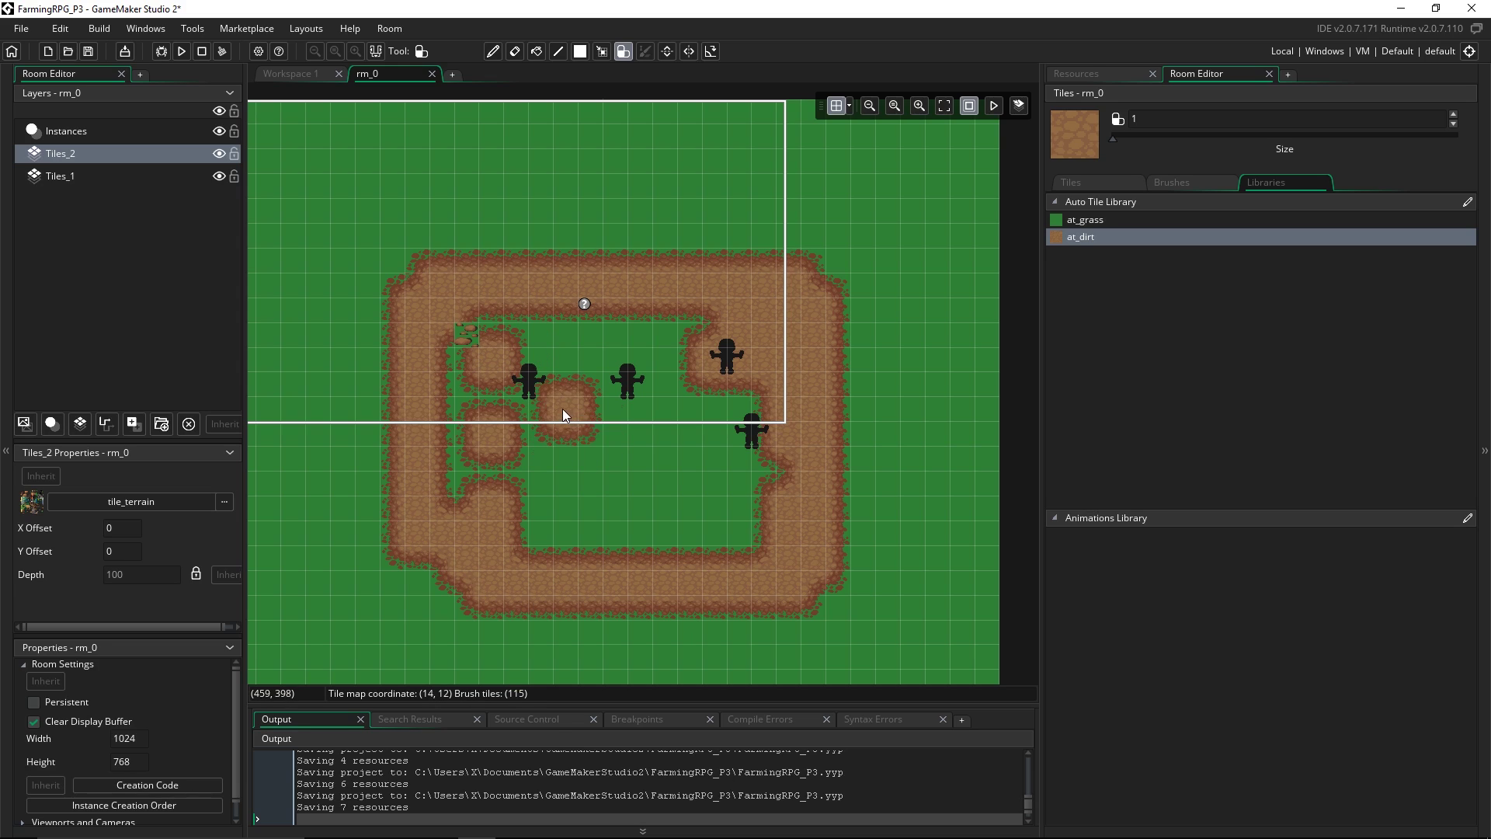
pyautogui.rightClick(562, 409)
pyautogui.click(910, 235)
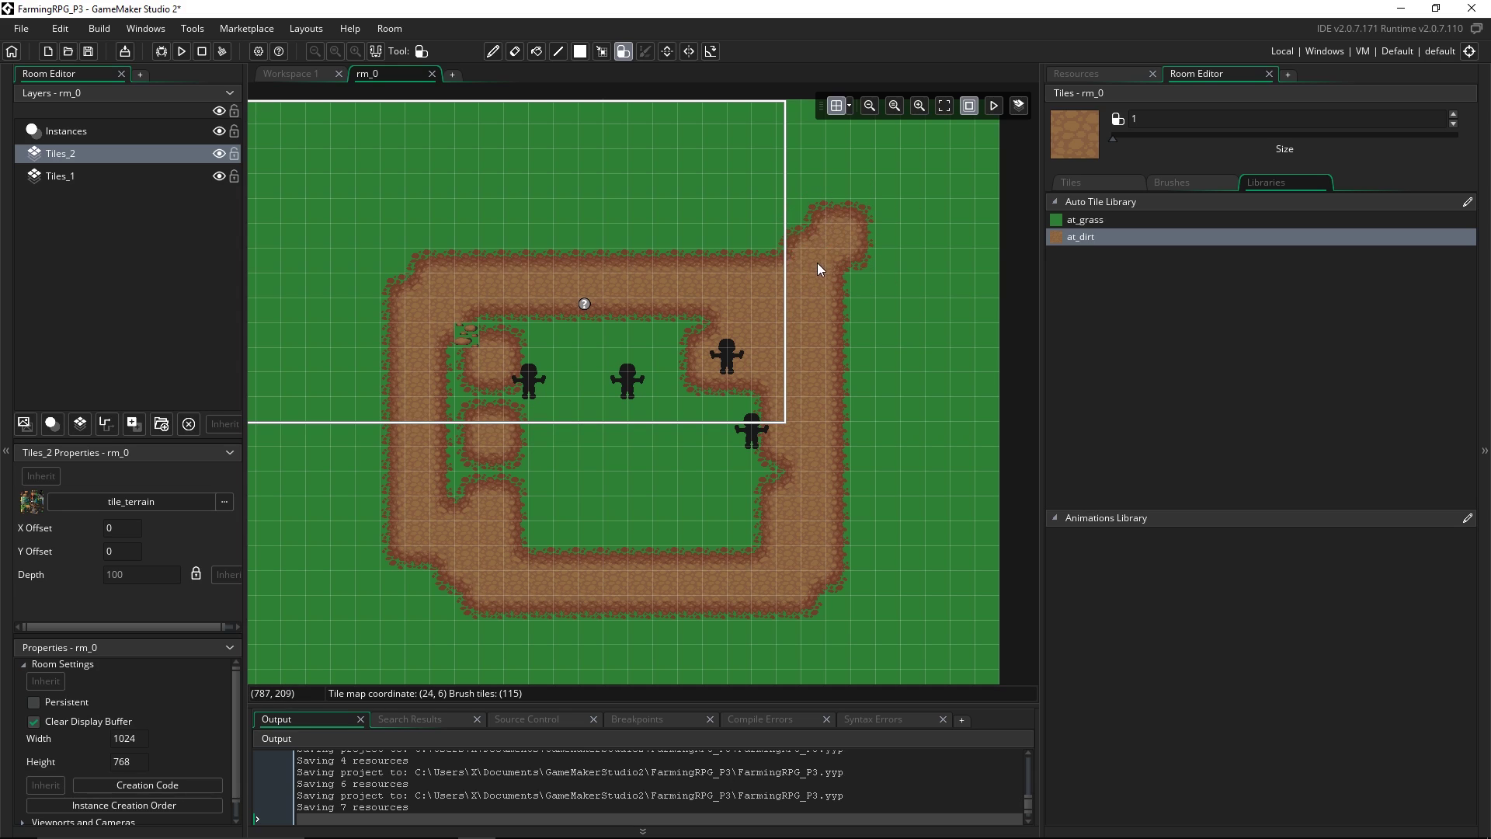
pyautogui.click(466, 334)
pyautogui.moveTo(620, 477); pyautogui.dragTo(683, 483, button='middle')
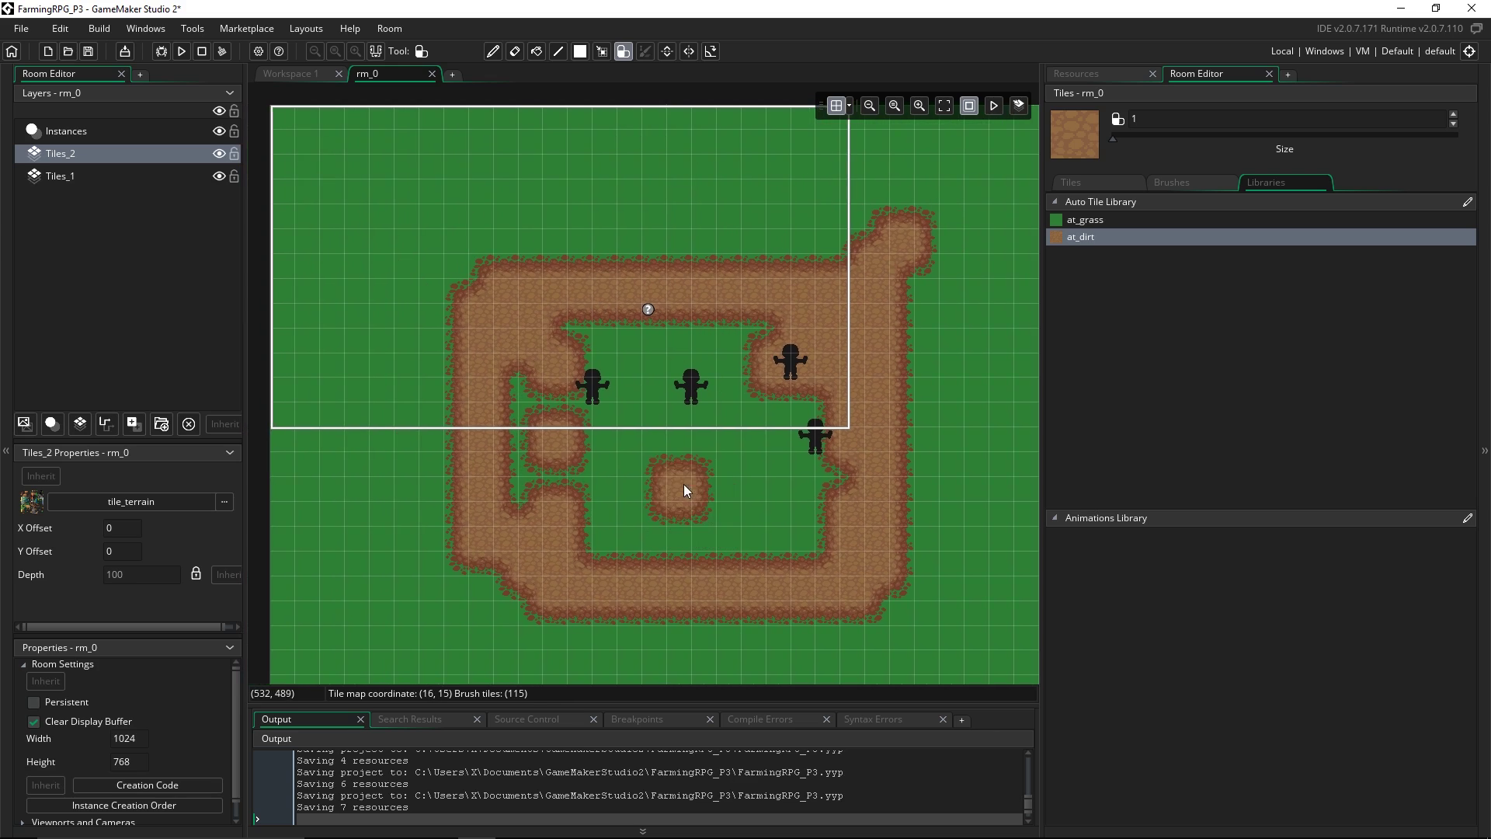
pyautogui.rightClick(683, 483)
pyautogui.click(739, 343)
pyautogui.click(649, 385)
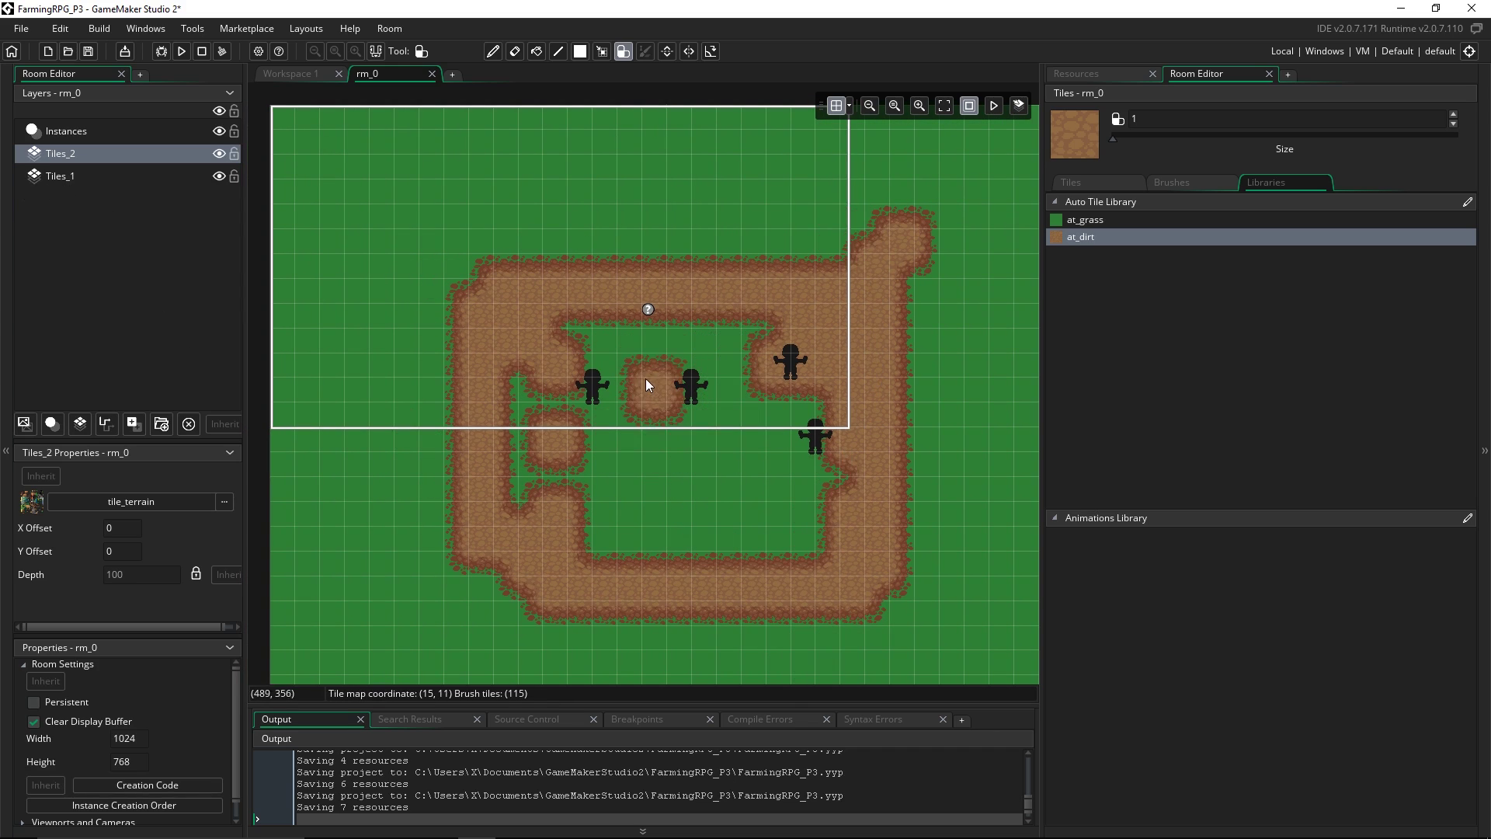
pyautogui.rightClick(646, 380)
pyautogui.click(514, 367)
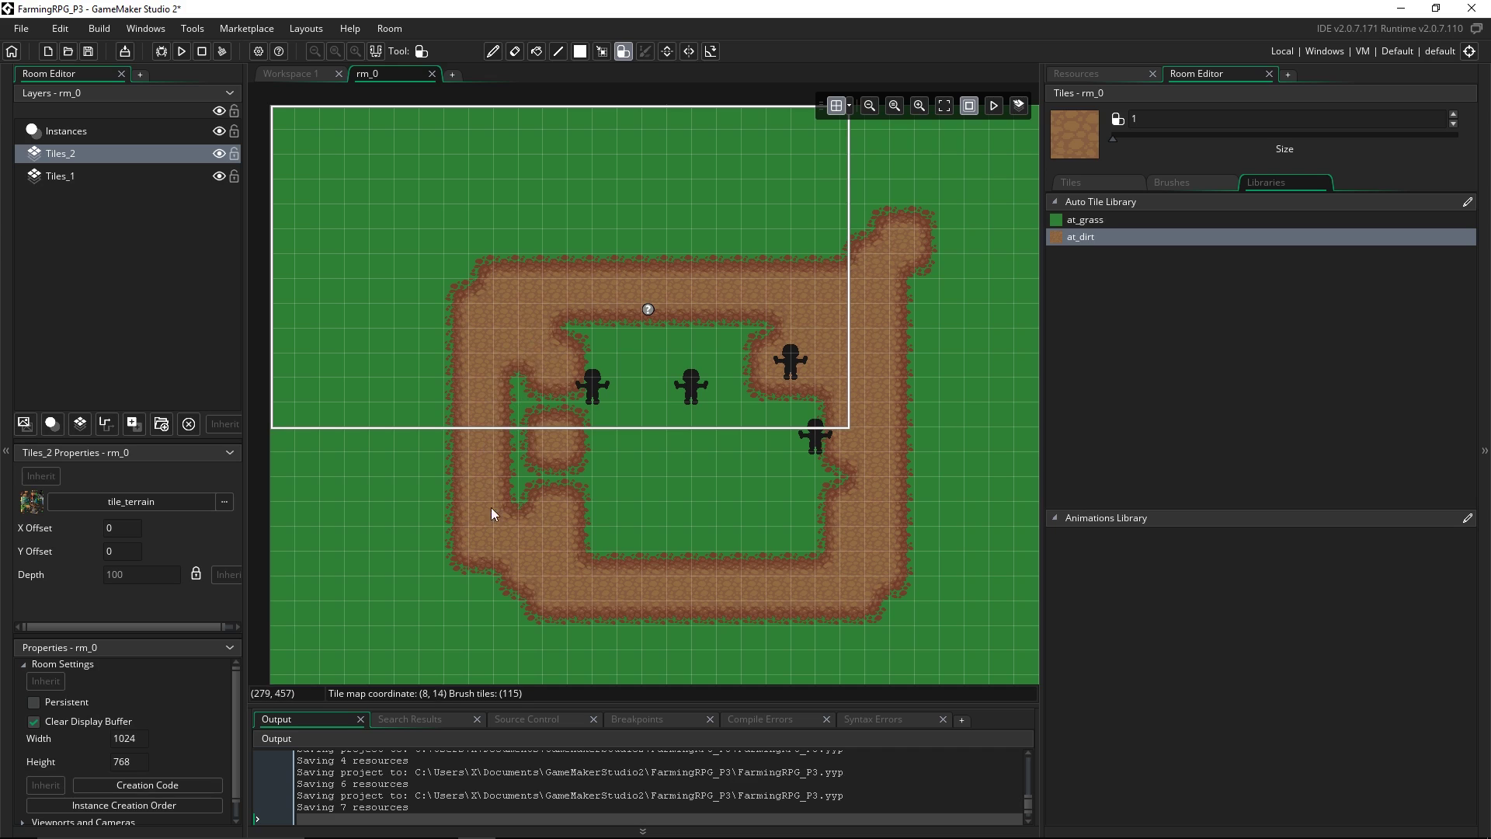
pyautogui.click(109, 177)
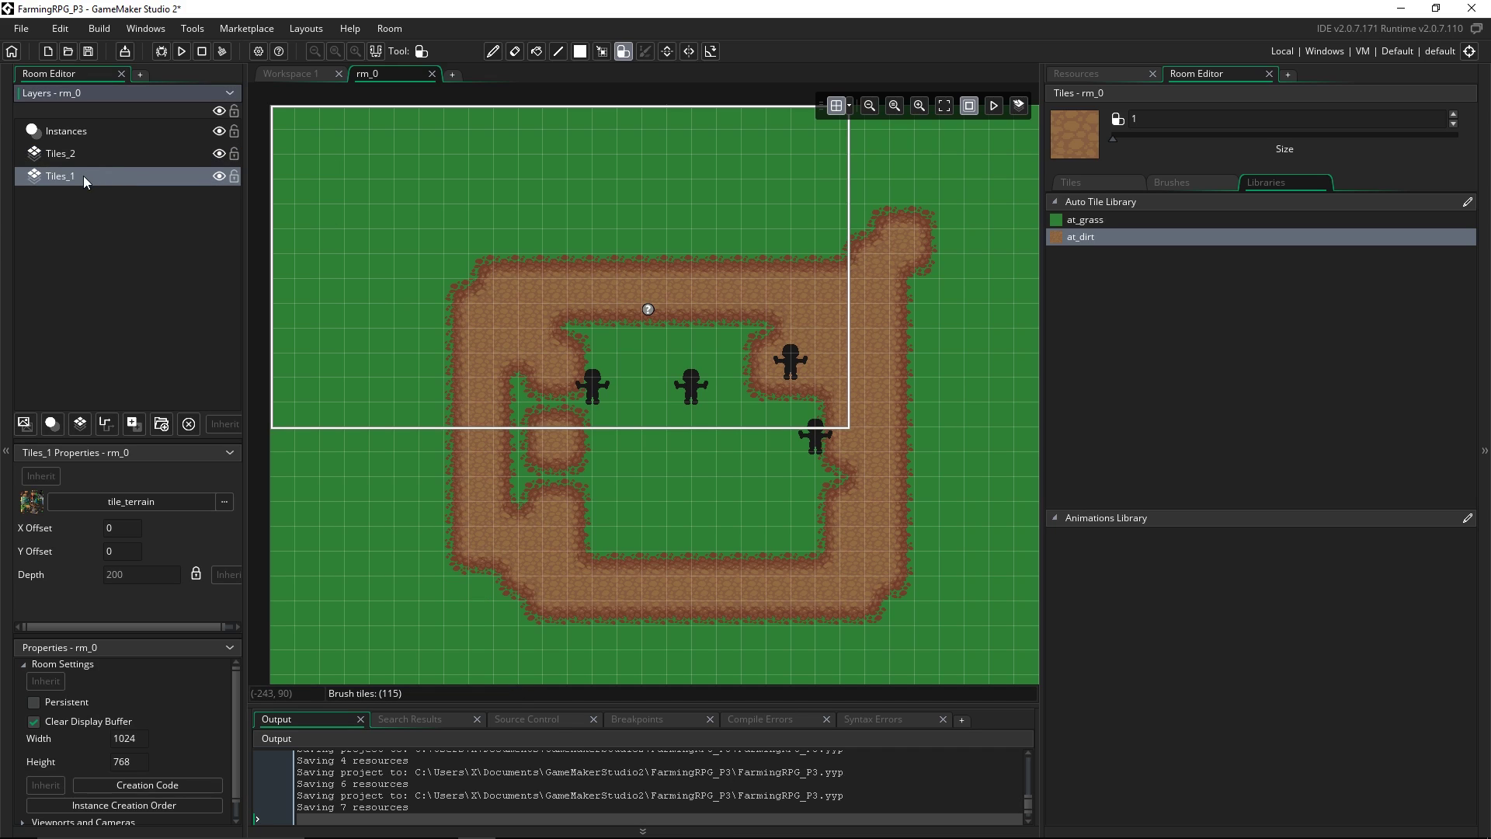
# Move Tiles_1 above Tiles_2, then paint a test patch and erase it with the eraser (E)
pyautogui.moveTo(83, 175); pyautogui.dragTo(85, 152)
pyautogui.click(622, 398)
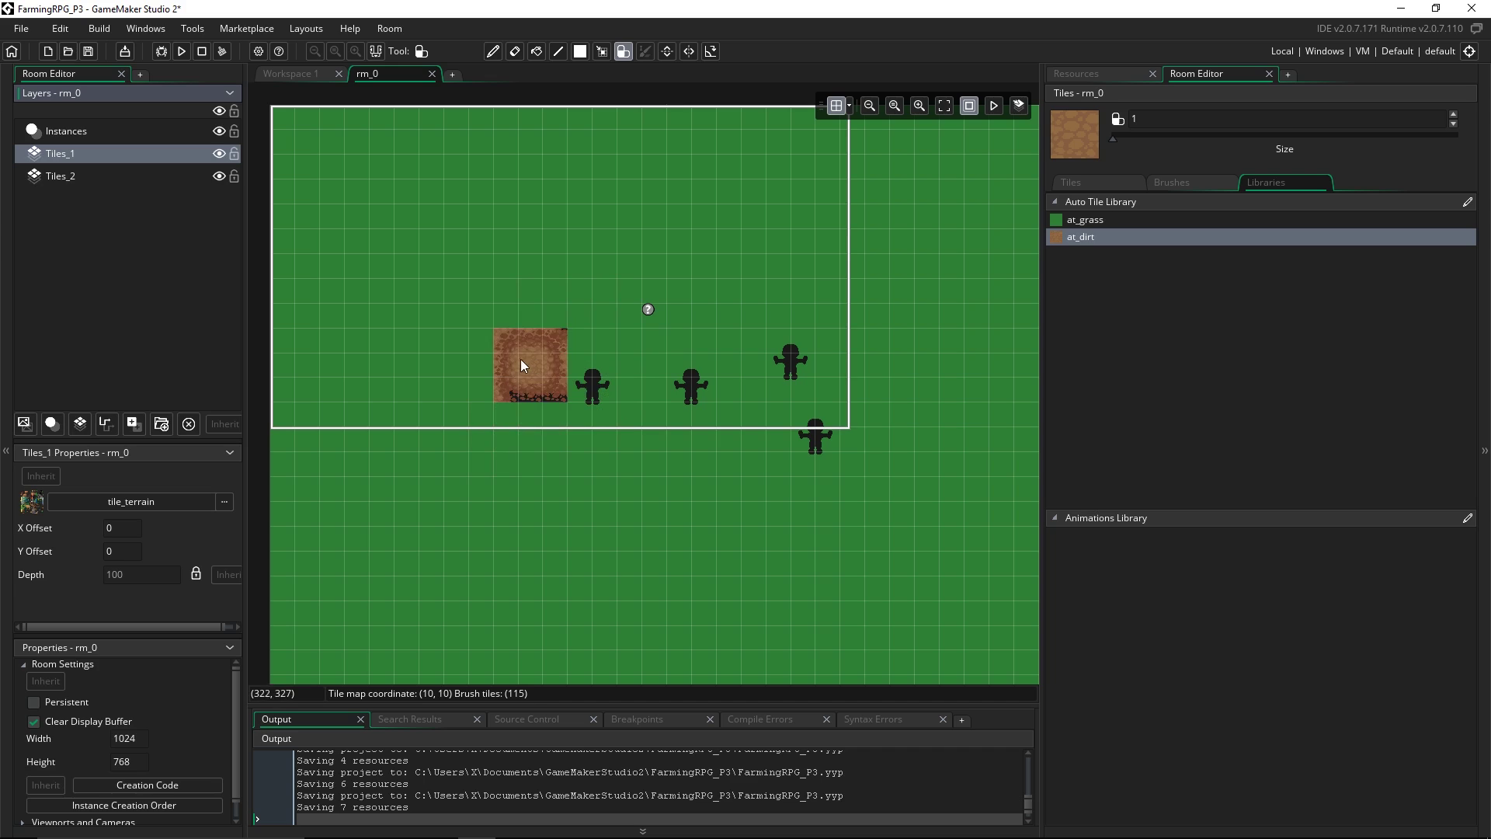
pyautogui.press('e')
pyautogui.click(503, 415)
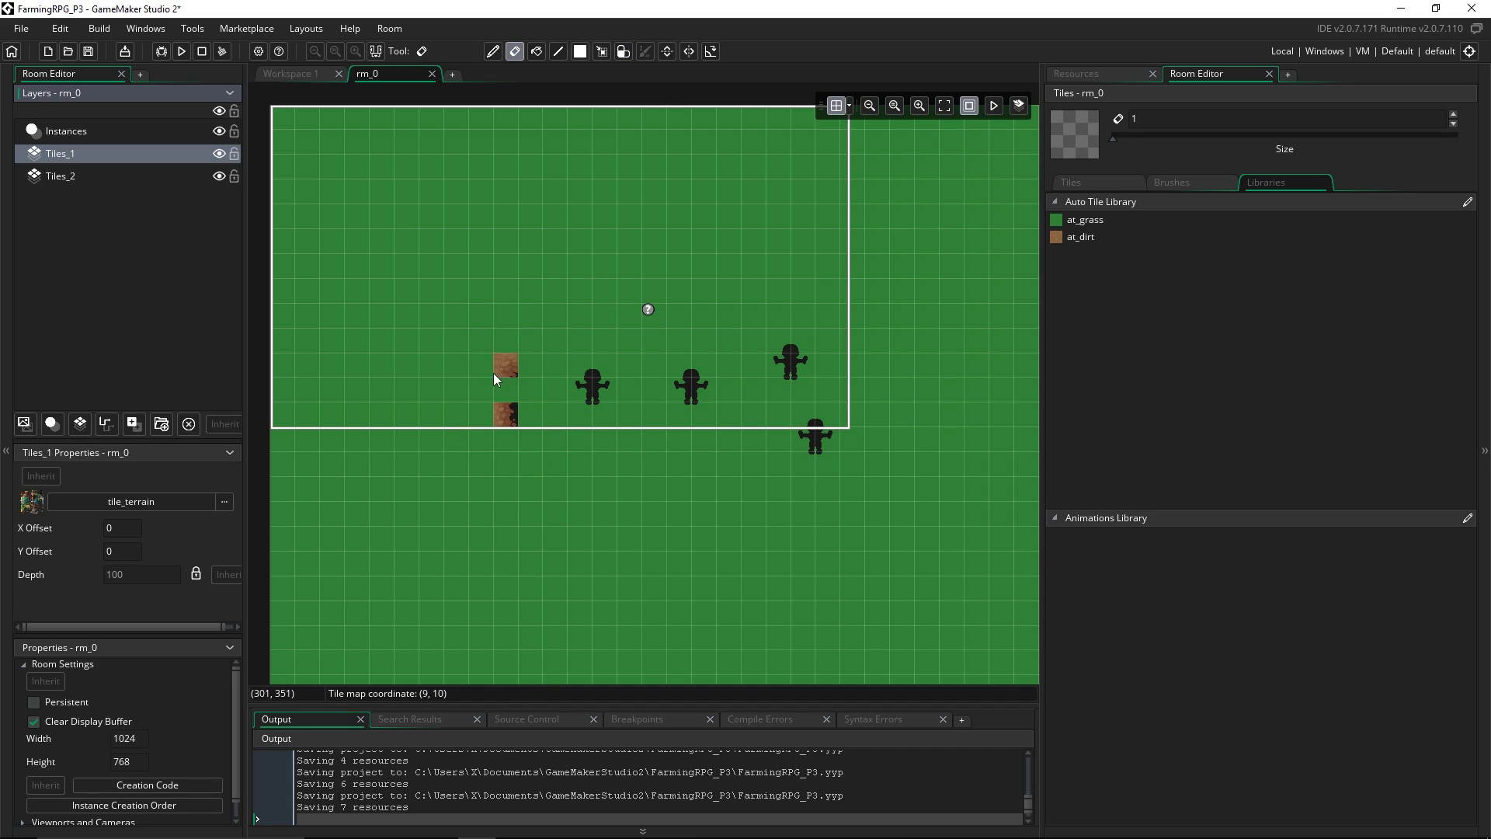
pyautogui.click(1114, 140)
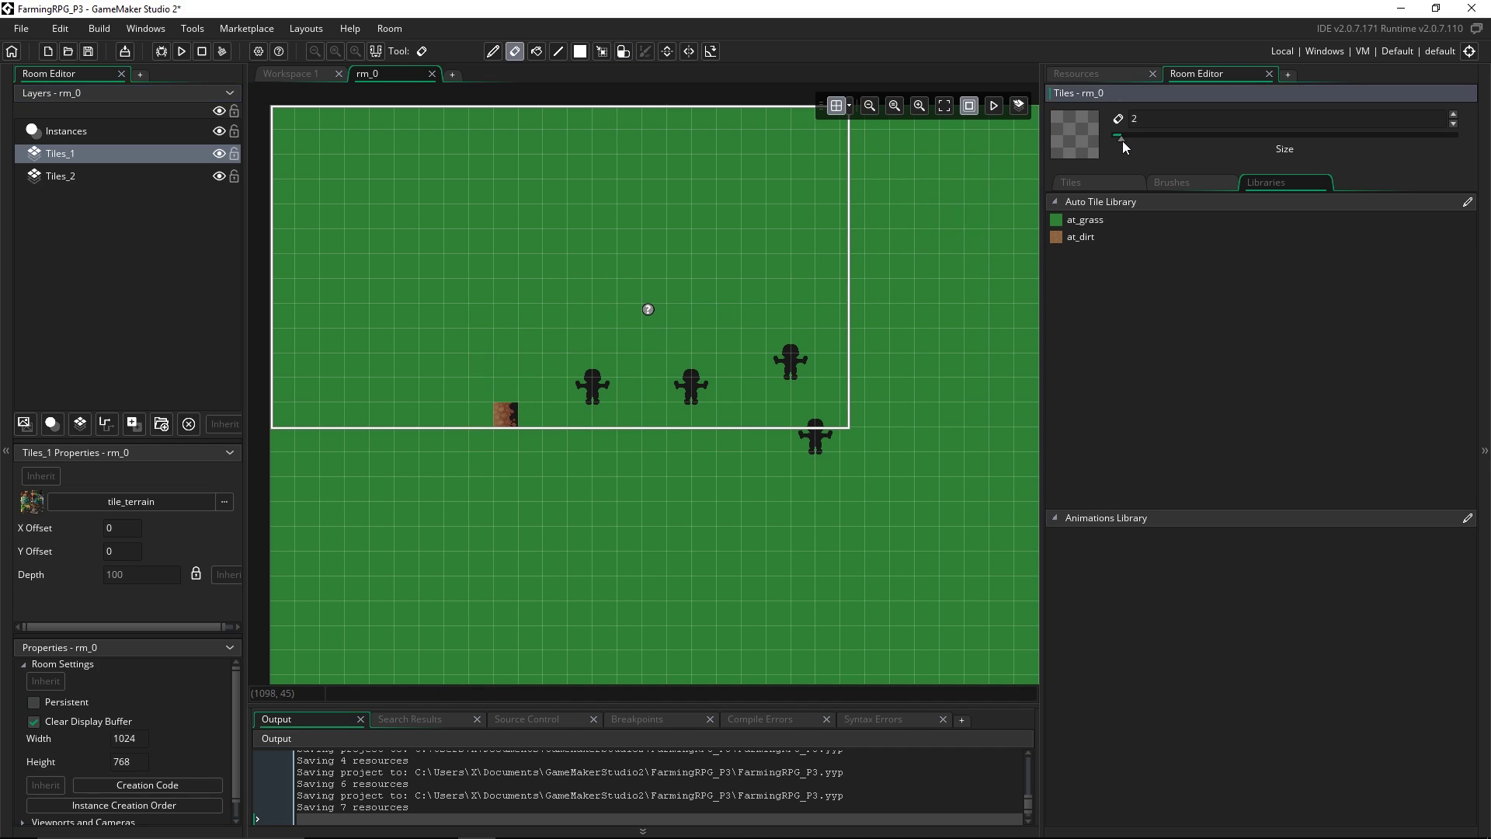
# Erase Tiles_1 grass over the path with a size-3 eraser, then paint at_grass edges at size 1
pyautogui.moveTo(1121, 141); pyautogui.dragTo(1129, 143)
pyautogui.moveTo(489, 411)
pyautogui.mouseDown()
pyautogui.moveTo(474, 388)
pyautogui.moveTo(520, 307)
pyautogui.moveTo(767, 268)
pyautogui.moveTo(855, 296)
pyautogui.moveTo(865, 548)
pyautogui.moveTo(620, 581)
pyautogui.moveTo(500, 500)
pyautogui.moveTo(536, 513)
pyautogui.mouseUp()
pyautogui.click(1150, 226)
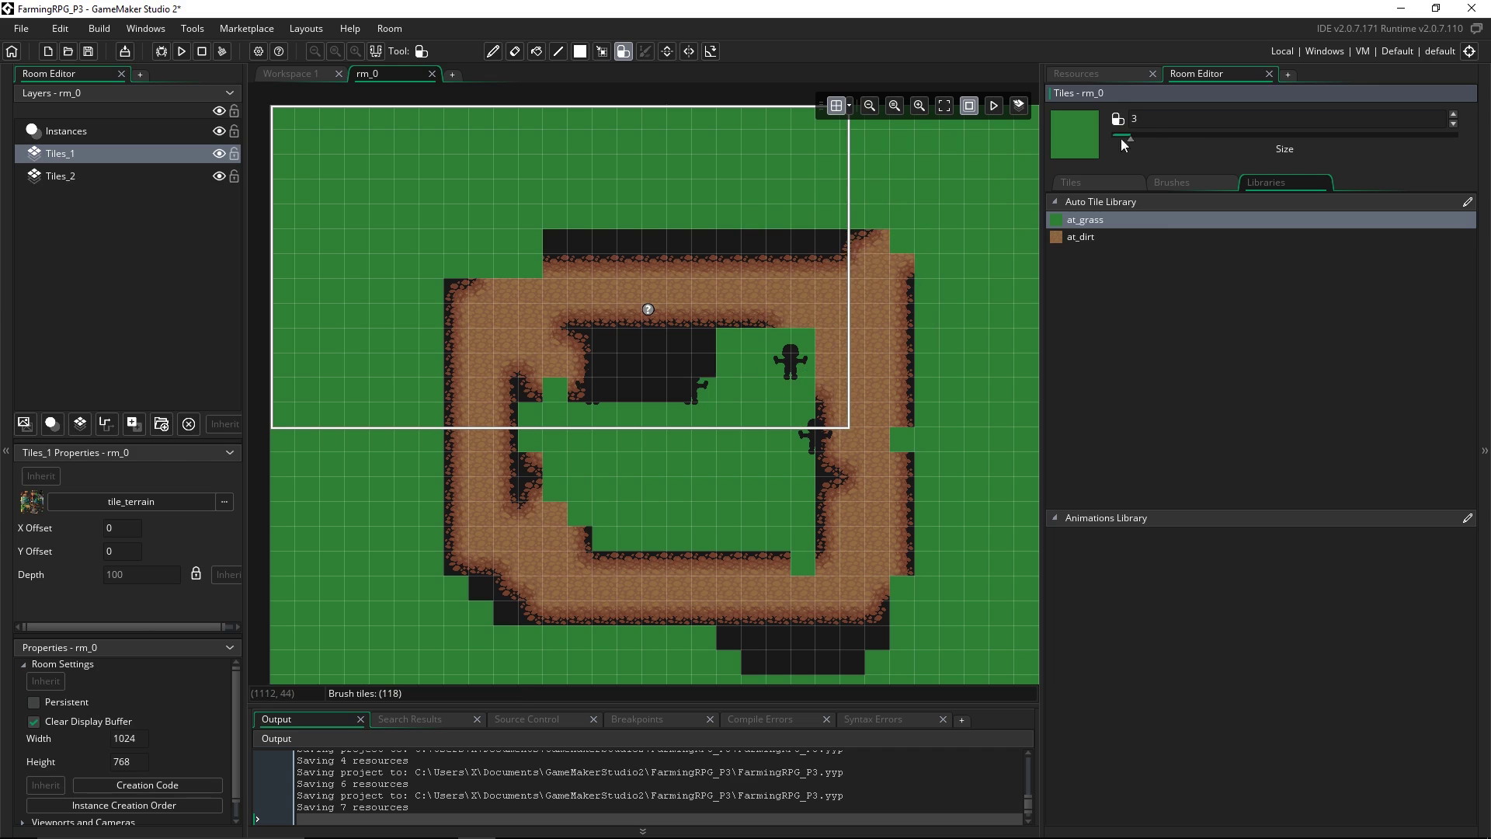
pyautogui.moveTo(1120, 139); pyautogui.dragTo(1109, 139)
pyautogui.moveTo(888, 243)
pyautogui.mouseDown()
pyautogui.moveTo(543, 253)
pyautogui.moveTo(426, 352)
pyautogui.moveTo(443, 581)
pyautogui.moveTo(665, 650)
pyautogui.moveTo(912, 584)
pyautogui.moveTo(951, 283)
pyautogui.moveTo(837, 336)
pyautogui.moveTo(603, 347)
pyautogui.moveTo(553, 523)
pyautogui.moveTo(789, 521)
pyautogui.moveTo(825, 492)
pyautogui.moveTo(777, 339)
pyautogui.moveTo(610, 351)
pyautogui.moveTo(532, 563)
pyautogui.mouseUp()
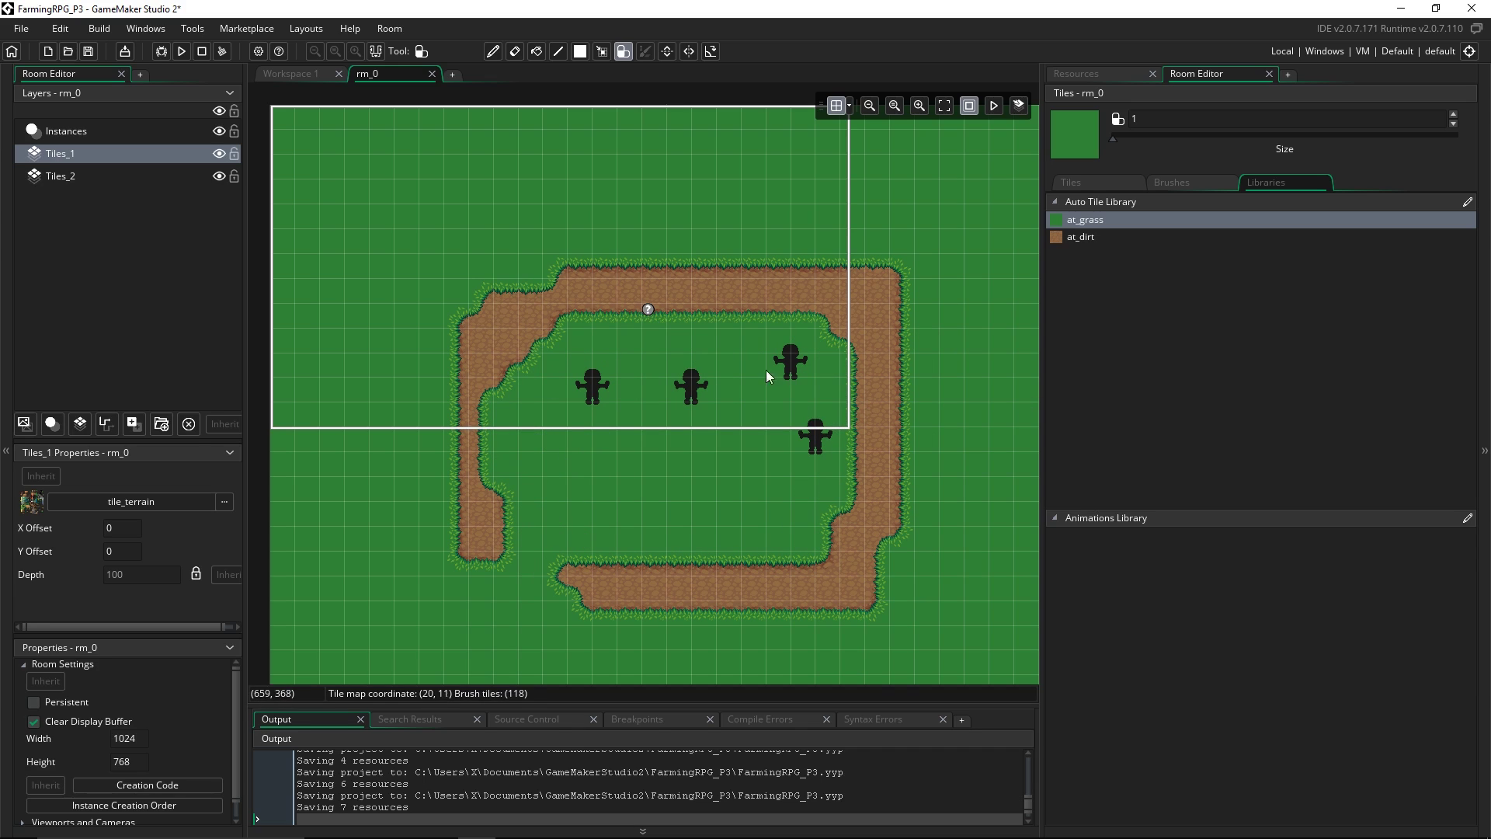
pyautogui.moveTo(702, 405); pyautogui.dragTo(678, 422, button='middle')
# Create a new empty tile layer, Tiles_3
pyautogui.keyDown('ctrl'); pyautogui.scroll(1, 679, 421); pyautogui.keyUp('ctrl')
pyautogui.scroll(-2, 680, 463)
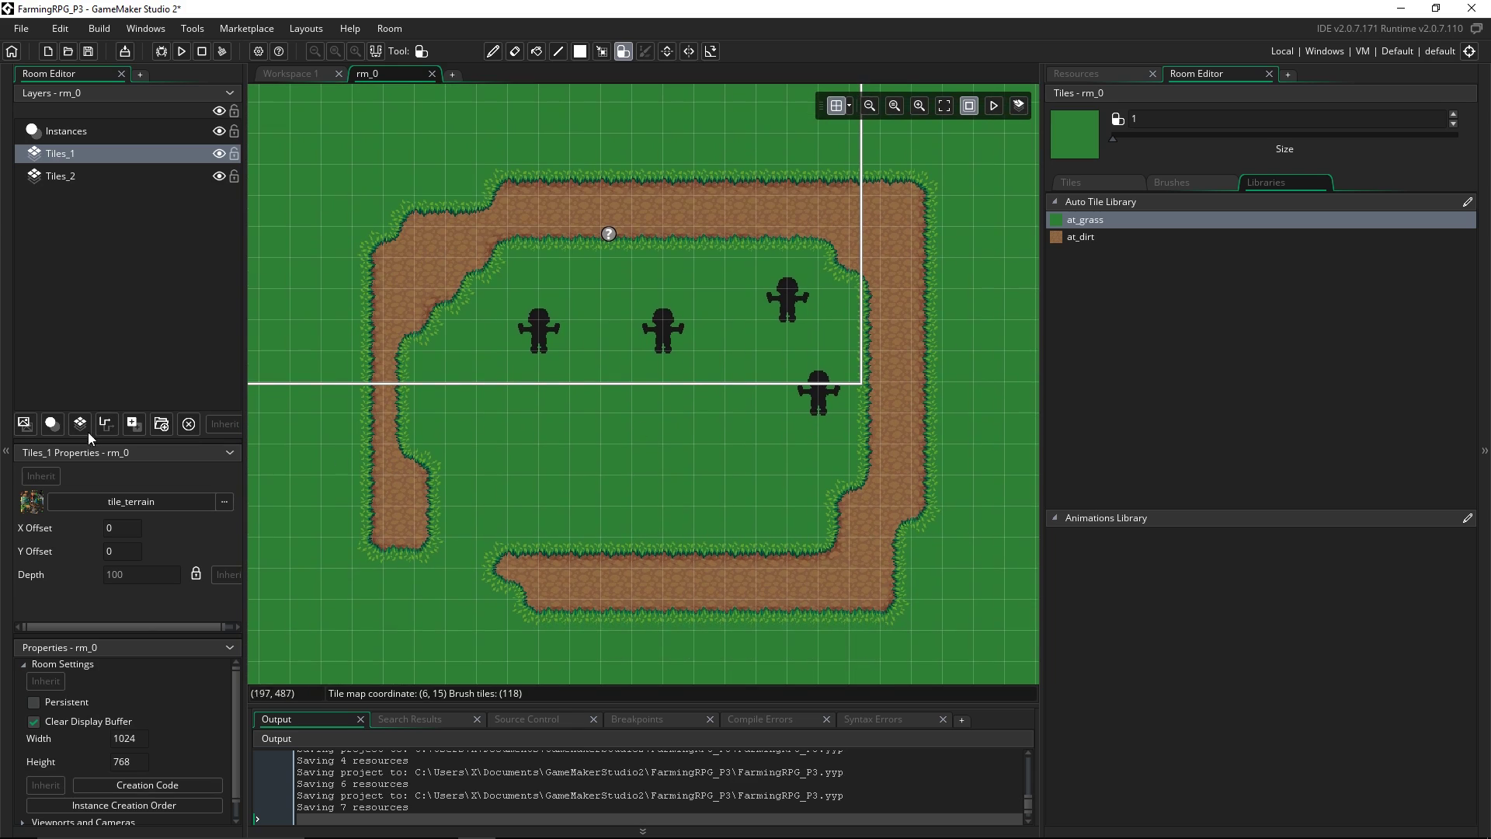
pyautogui.click(80, 423)
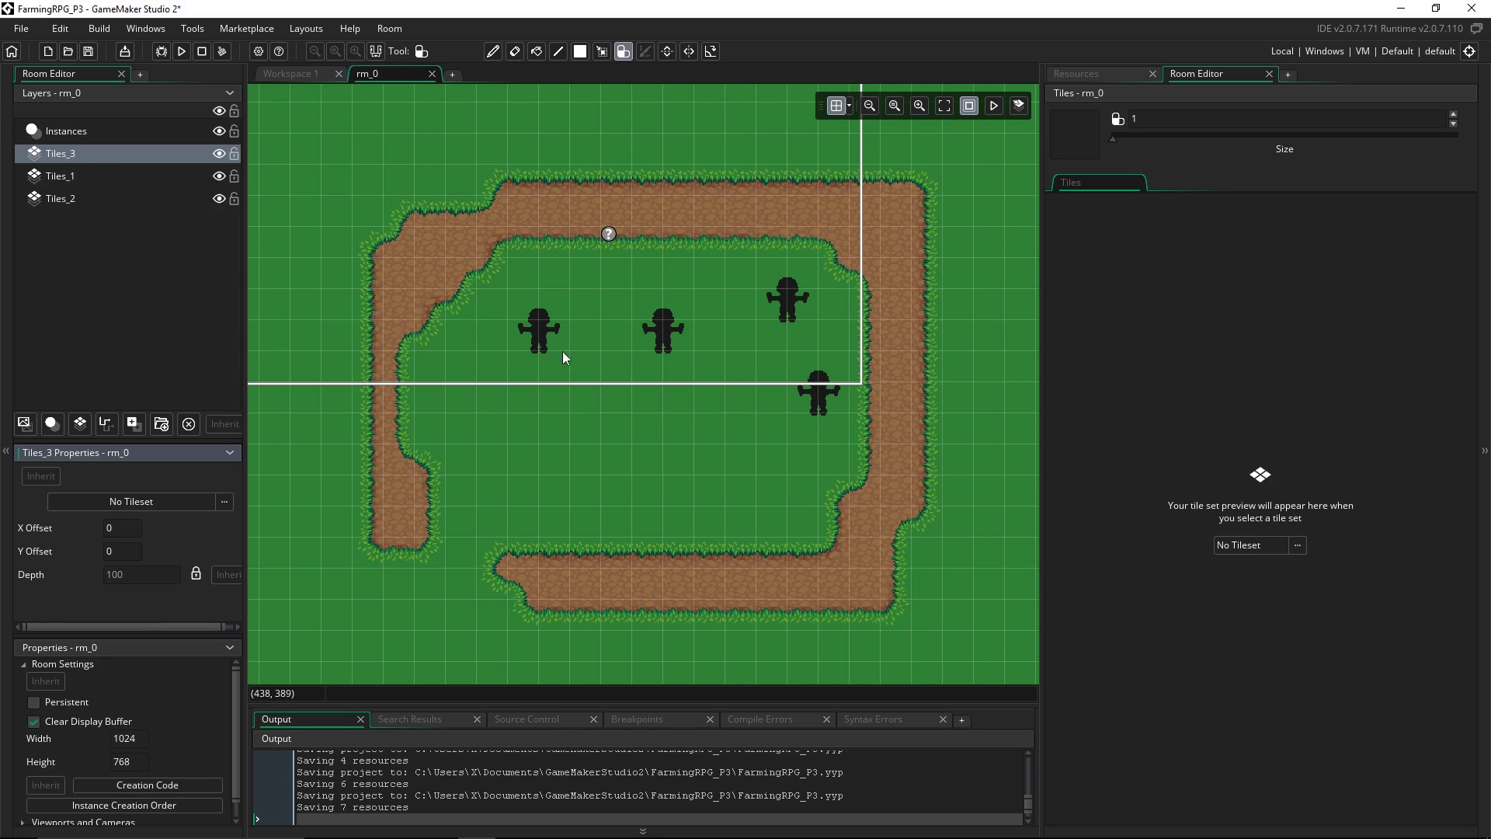
# Assign tile_cottage to Tiles_3 and stamp two 3x3 cottage tile blocks below the characters
pyautogui.click(77, 153)
pyautogui.click(1244, 545)
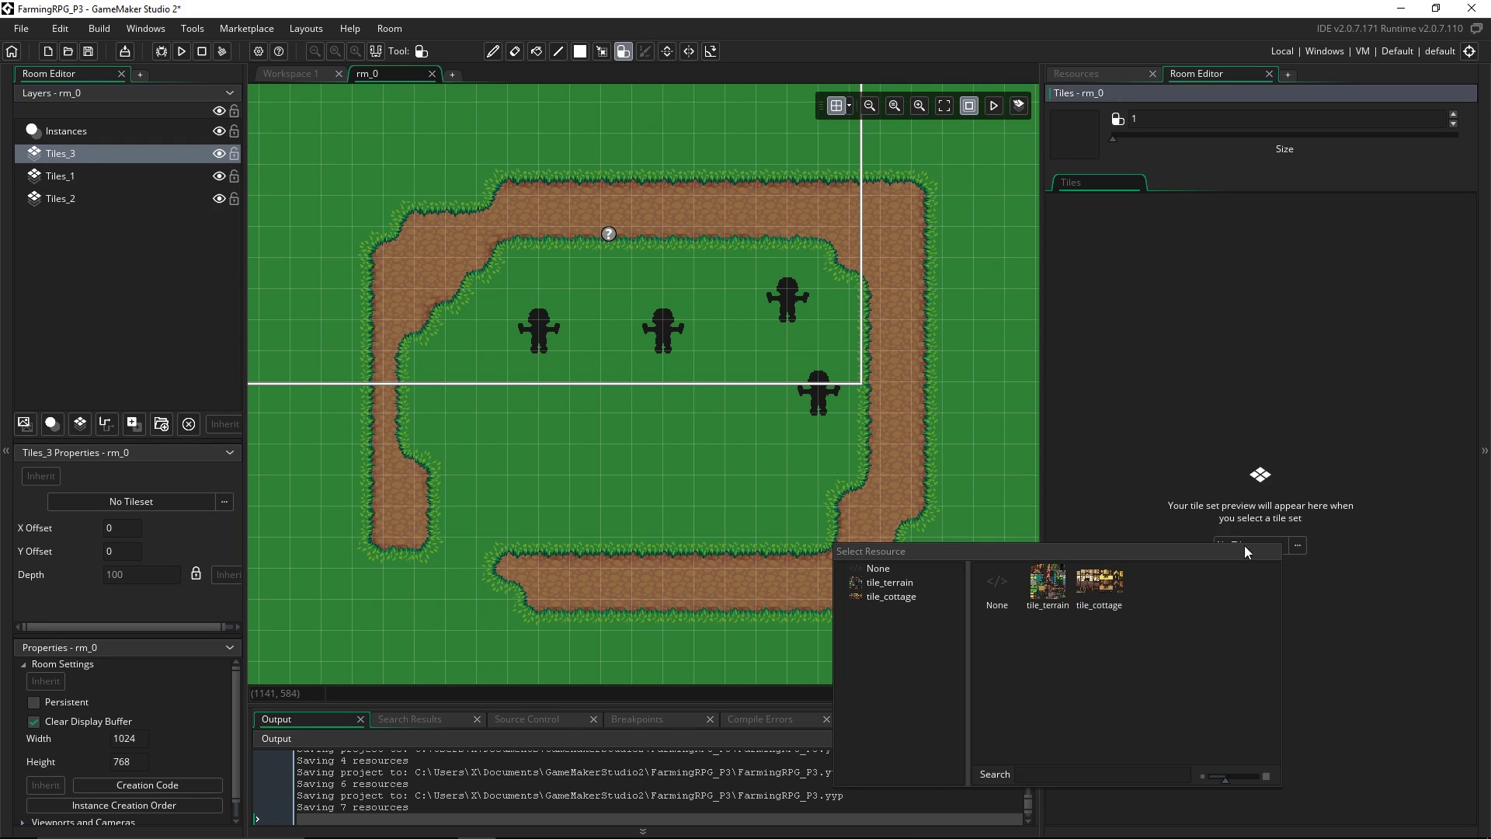
pyautogui.click(1120, 589)
pyautogui.moveTo(1274, 257); pyautogui.dragTo(1316, 307)
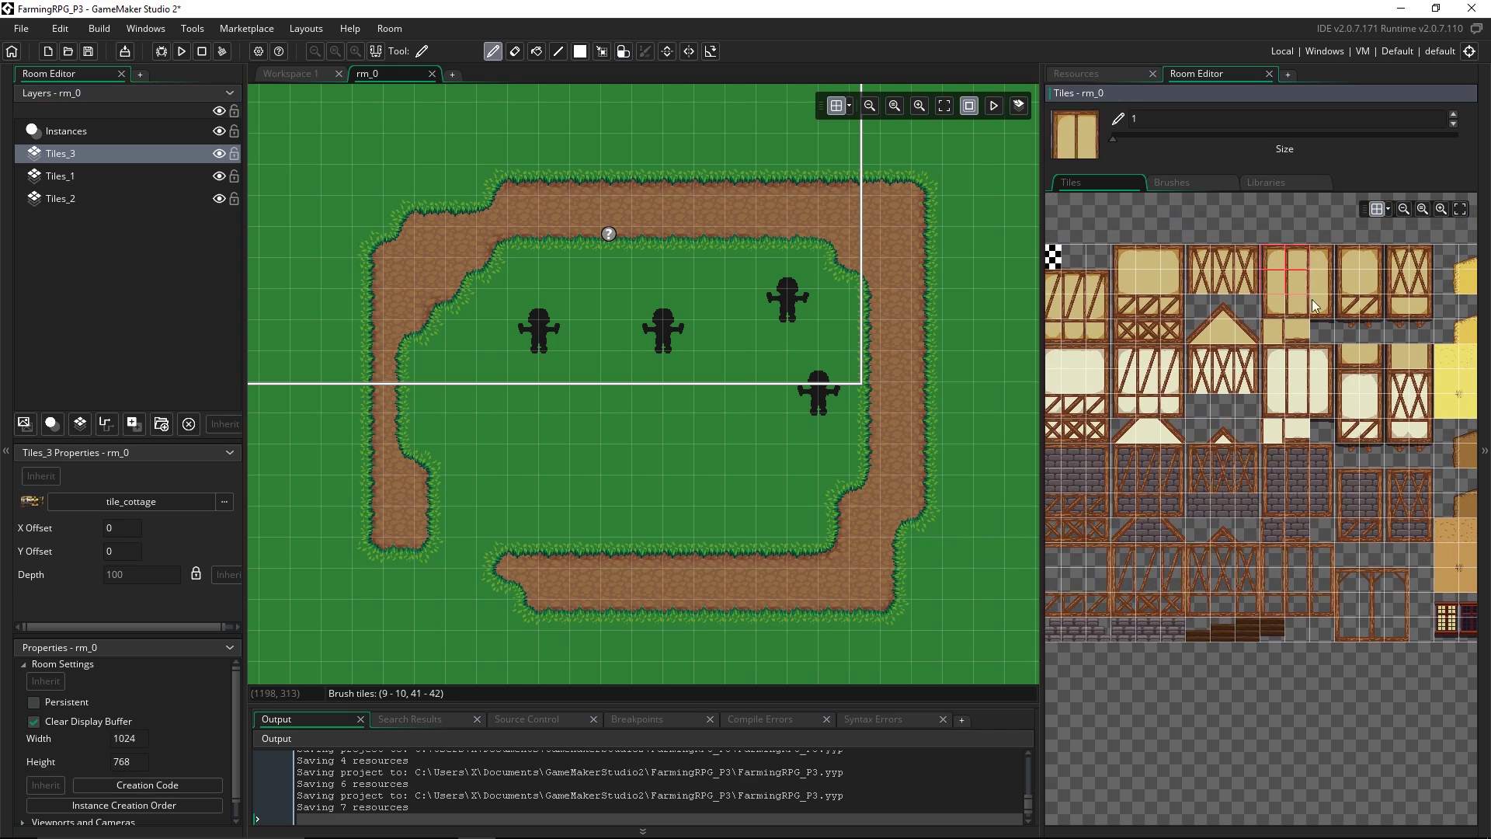
pyautogui.click(652, 433)
pyautogui.click(742, 434)
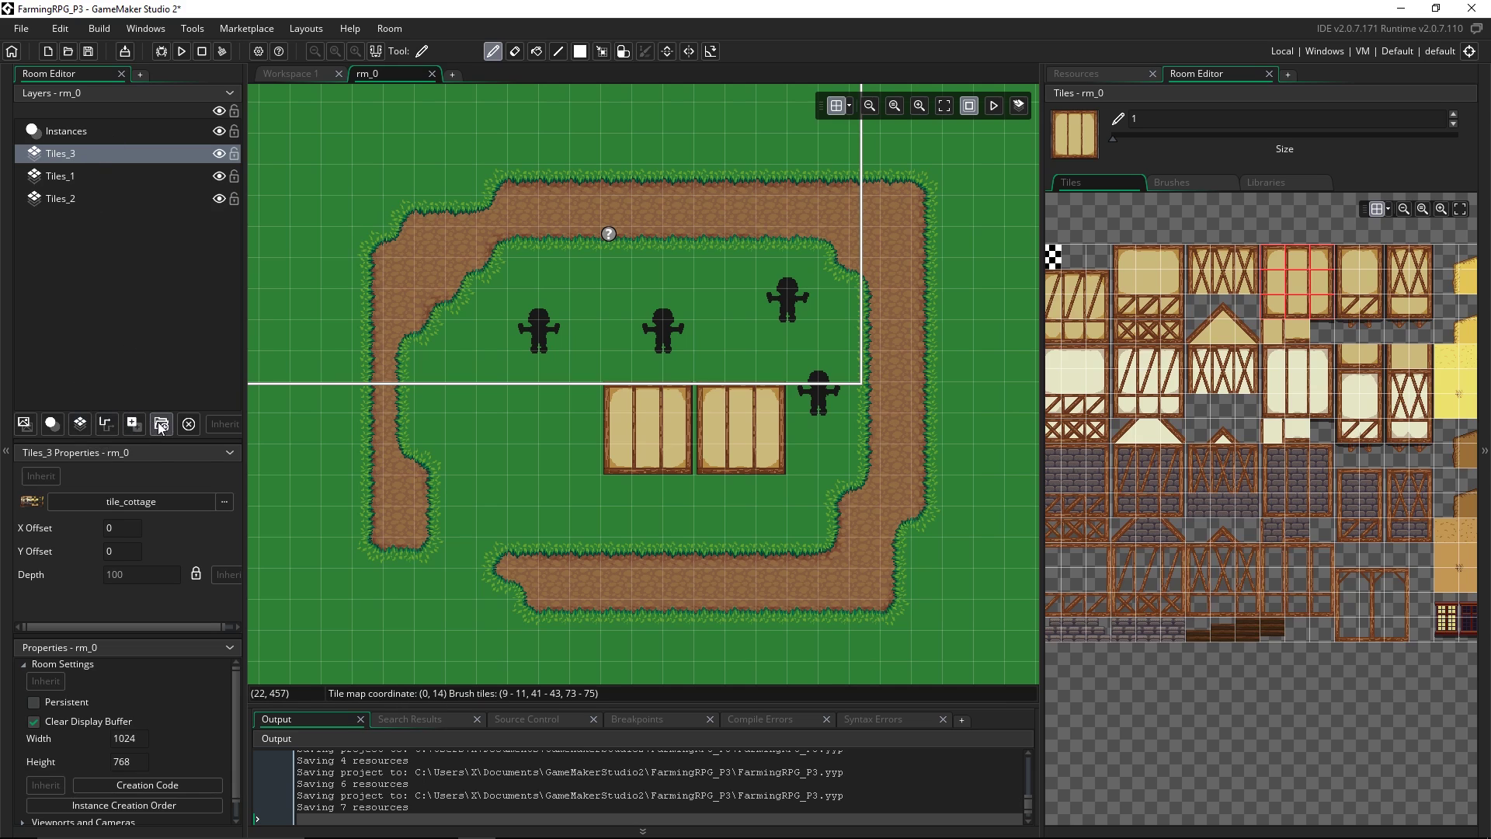
# Create two layer folders named Terrain and L1 in the Layers panel
pyautogui.click(154, 248)
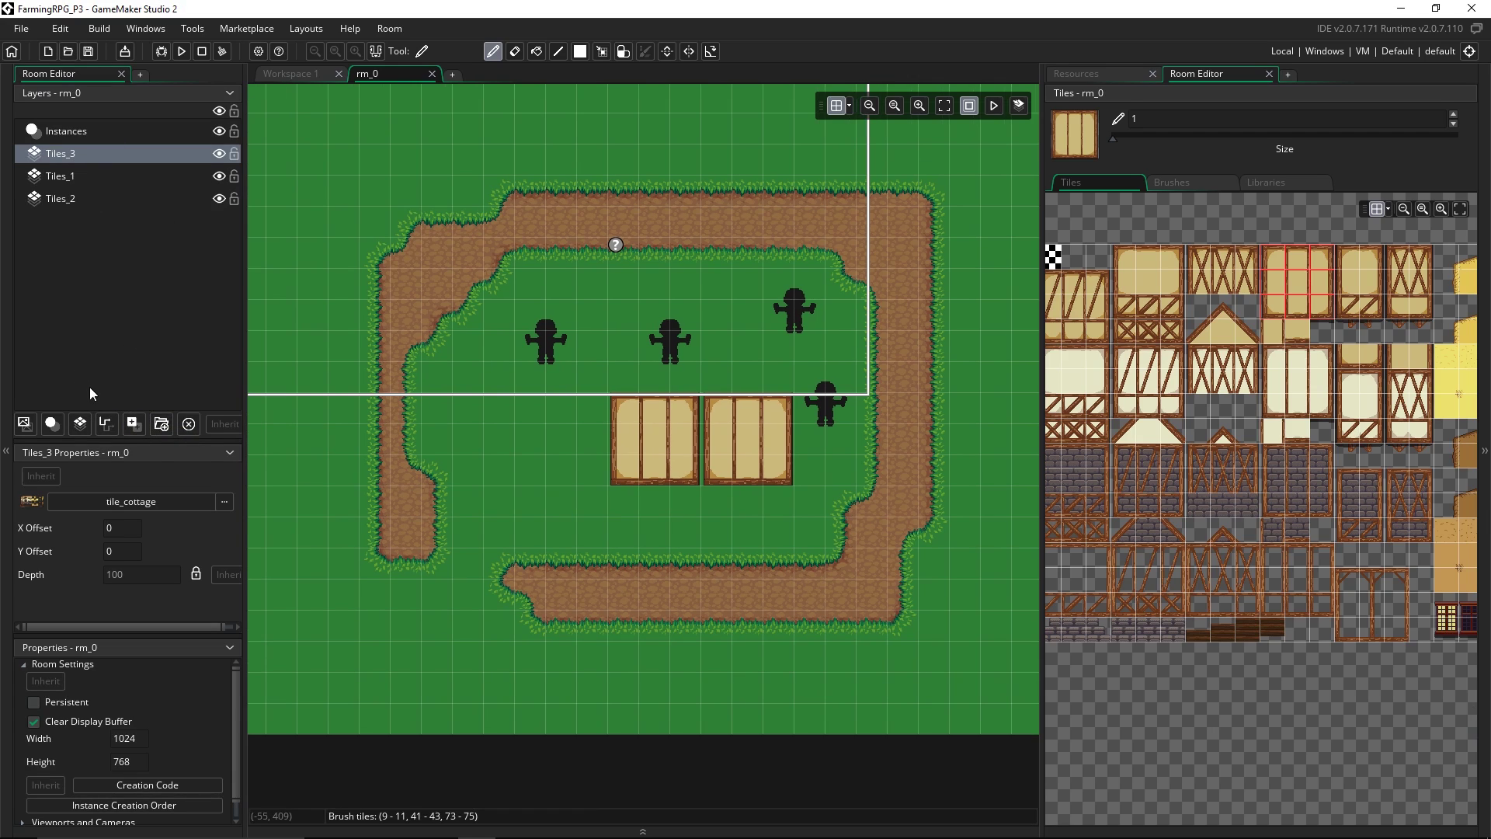
pyautogui.click(162, 424)
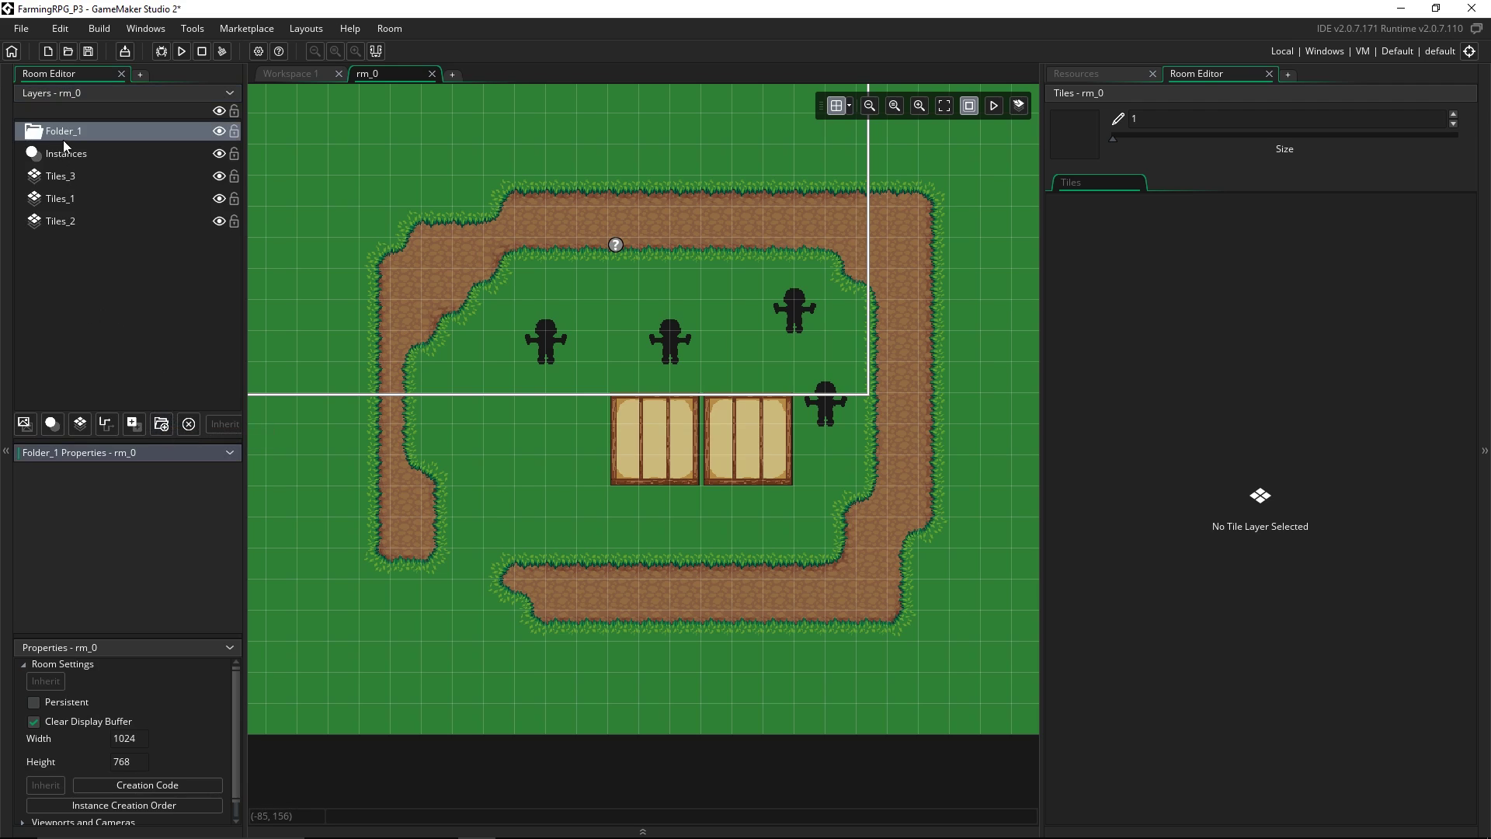
pyautogui.doubleClick(186, 132)
pyautogui.write('Ter')
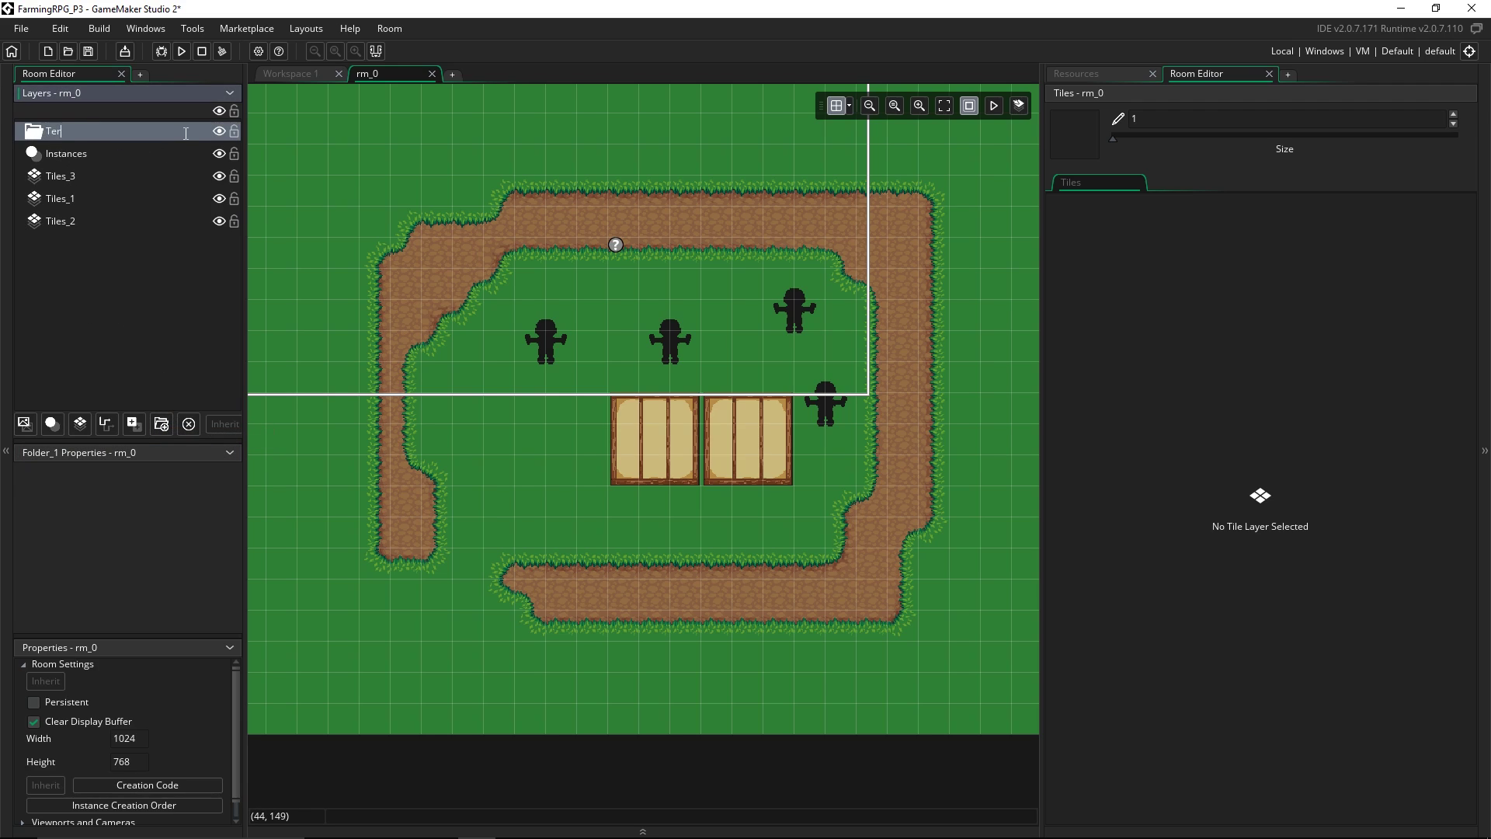
pyautogui.write('rain')
pyautogui.press('Return')
pyautogui.click(99, 283)
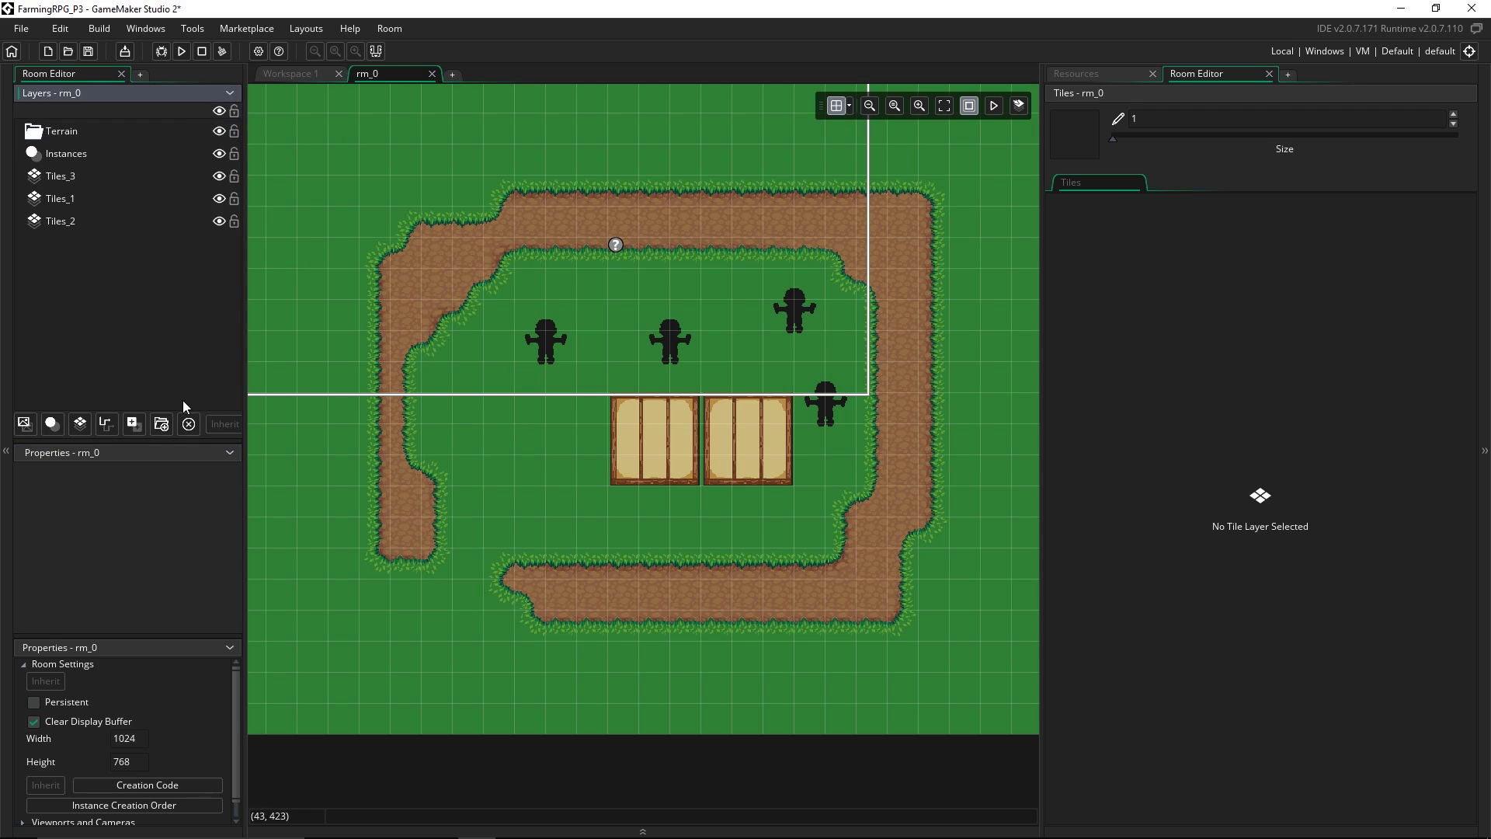
pyautogui.click(163, 424)
pyautogui.click(67, 134)
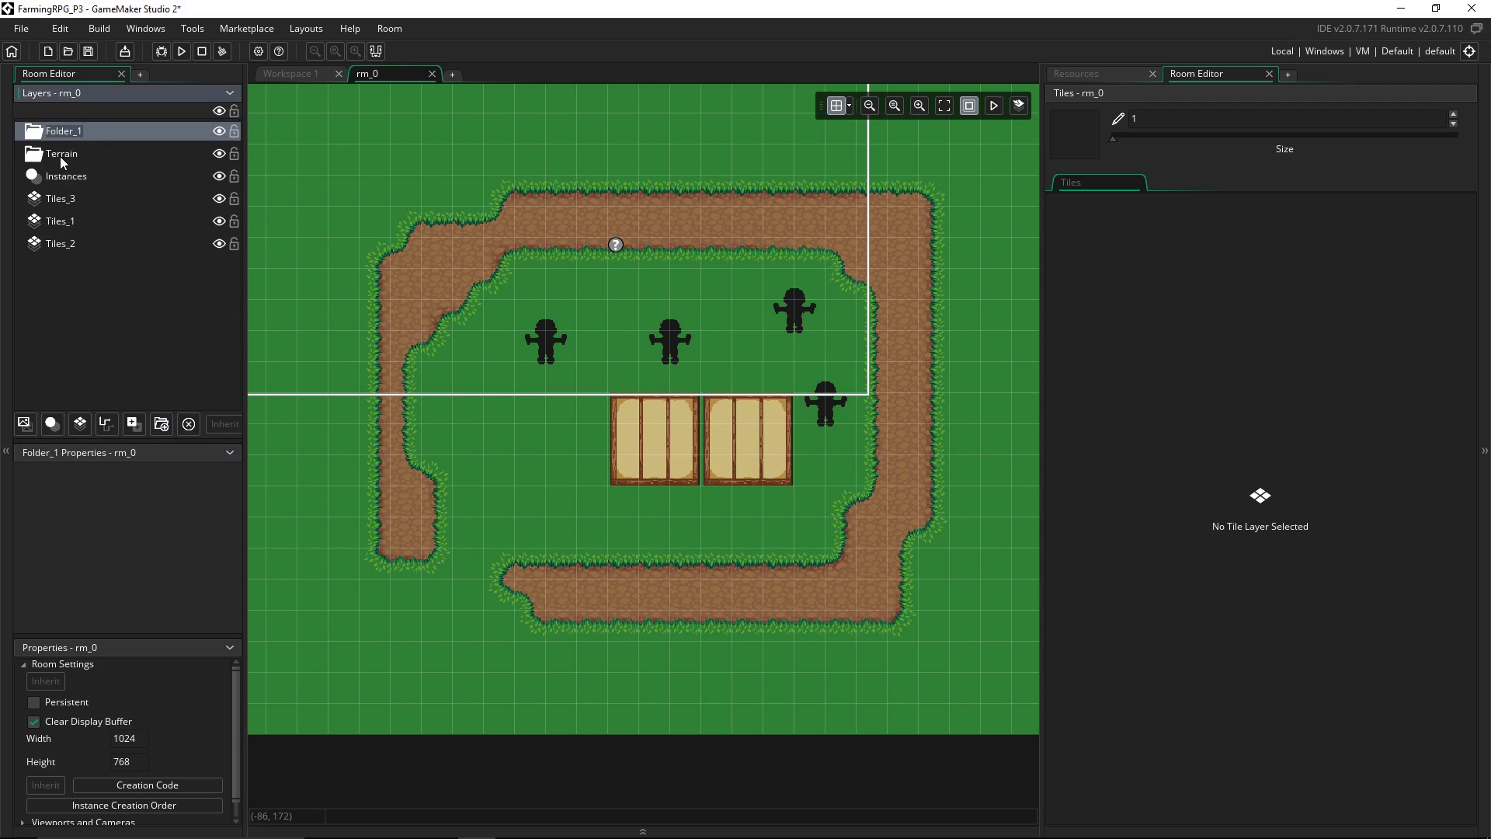
pyautogui.write('L1')
pyautogui.press('Return')
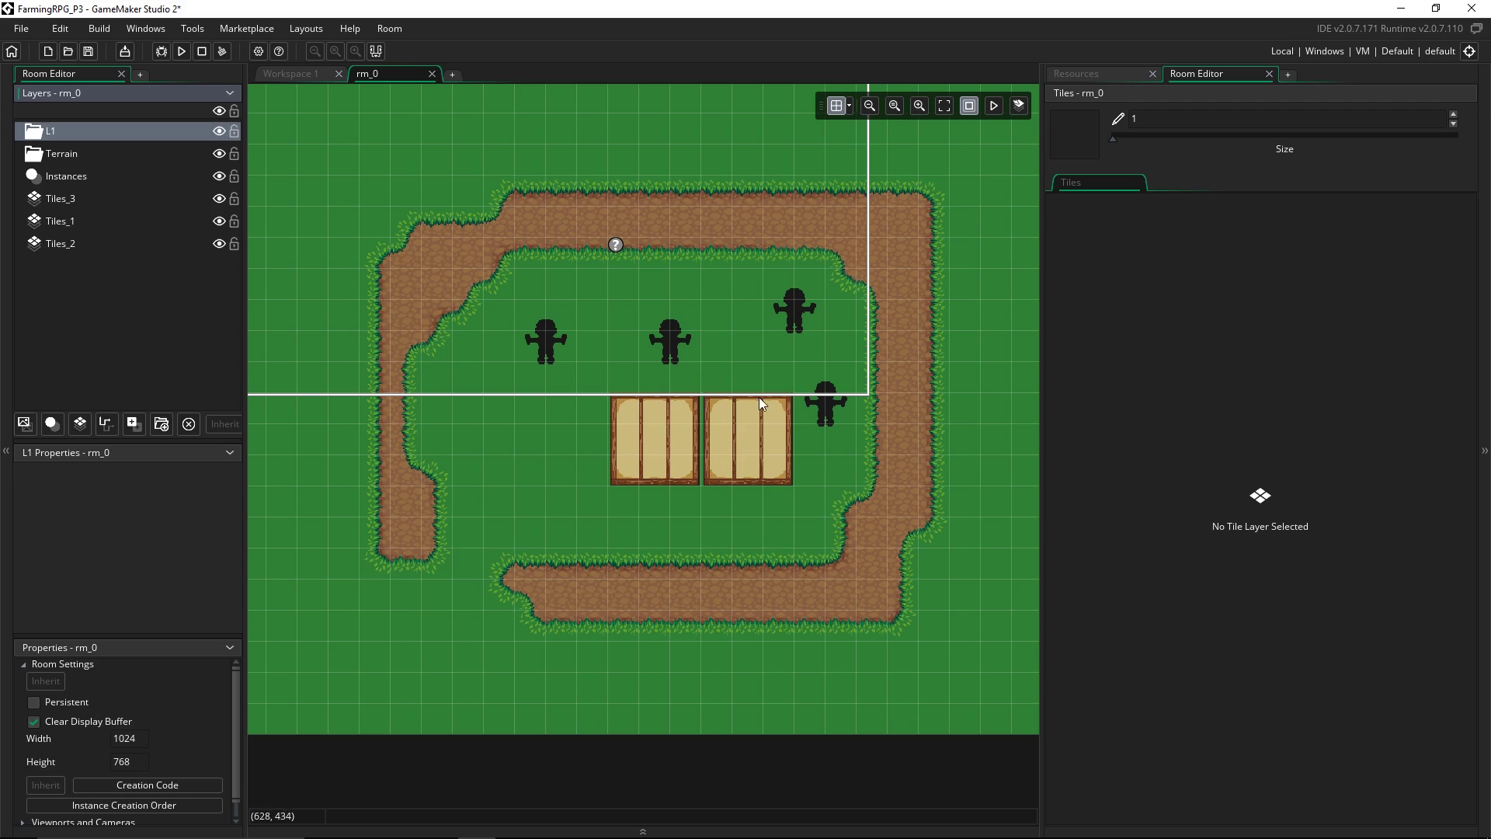
# Create two more layer folders named L2 and L3 at the top of the list
pyautogui.moveTo(759, 394); pyautogui.dragTo(745, 404, button='middle')
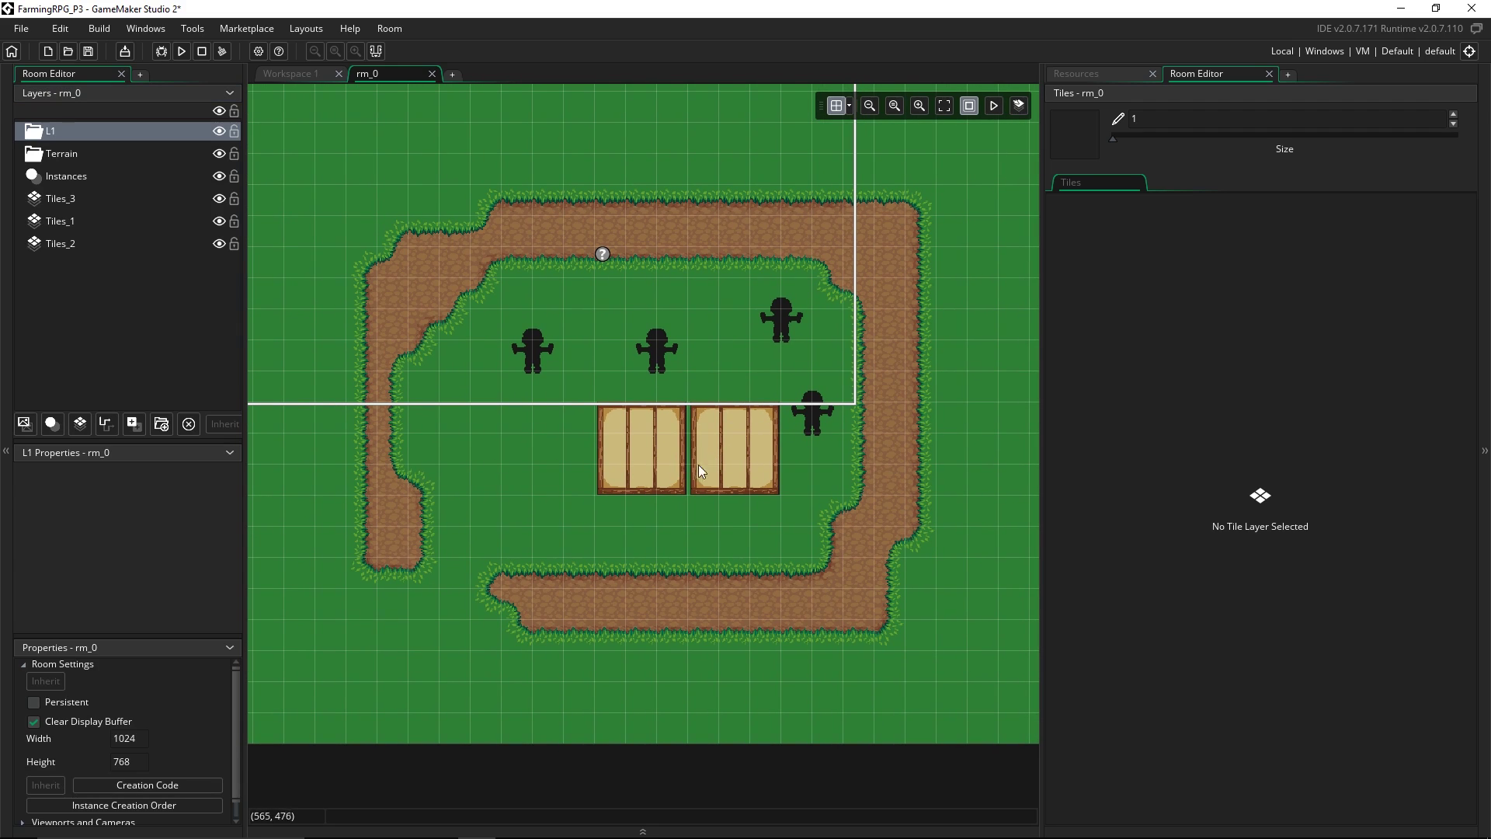
pyautogui.click(87, 129)
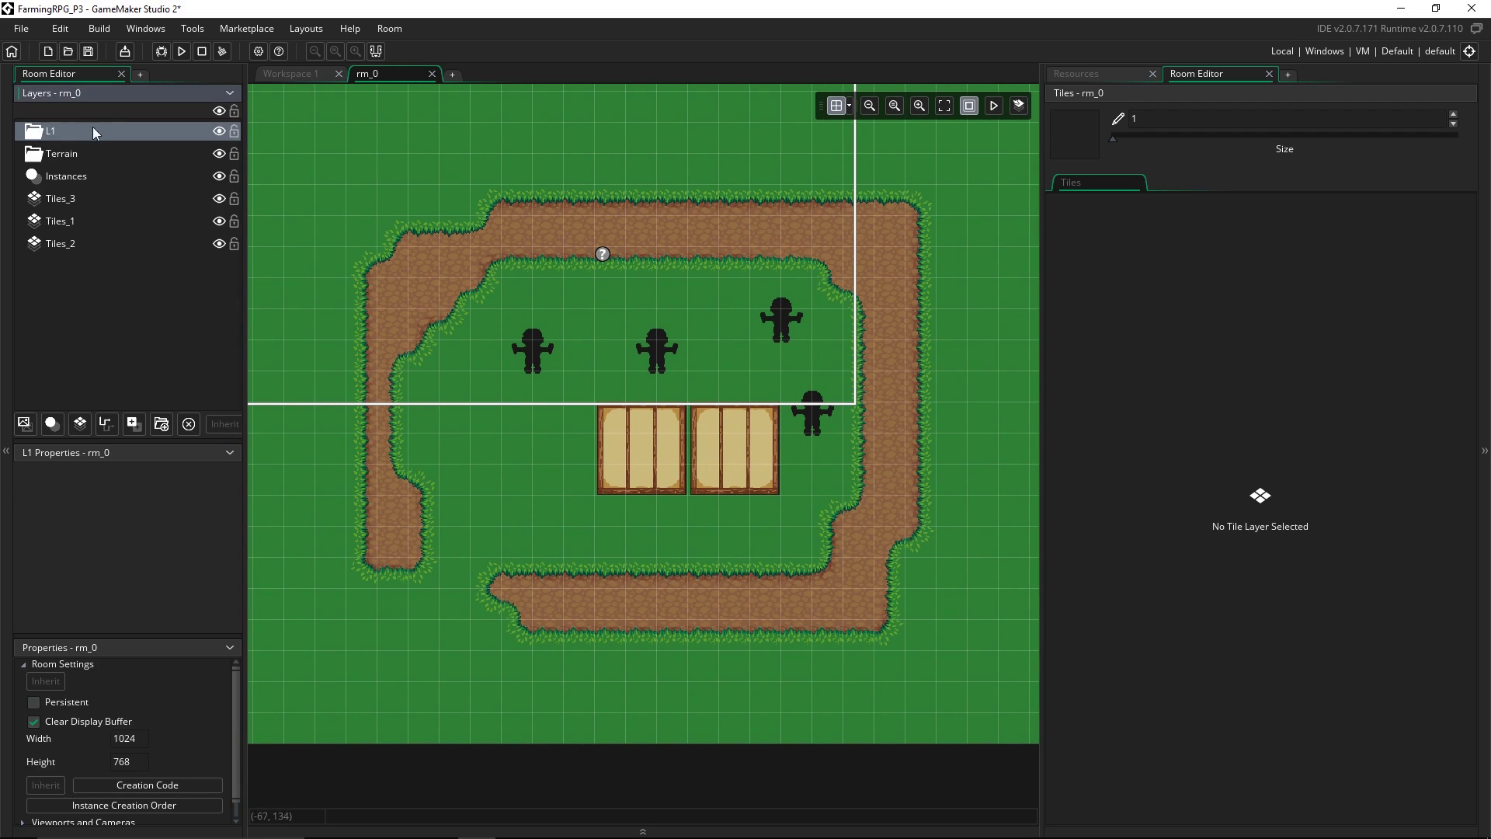
pyautogui.click(156, 365)
pyautogui.click(163, 424)
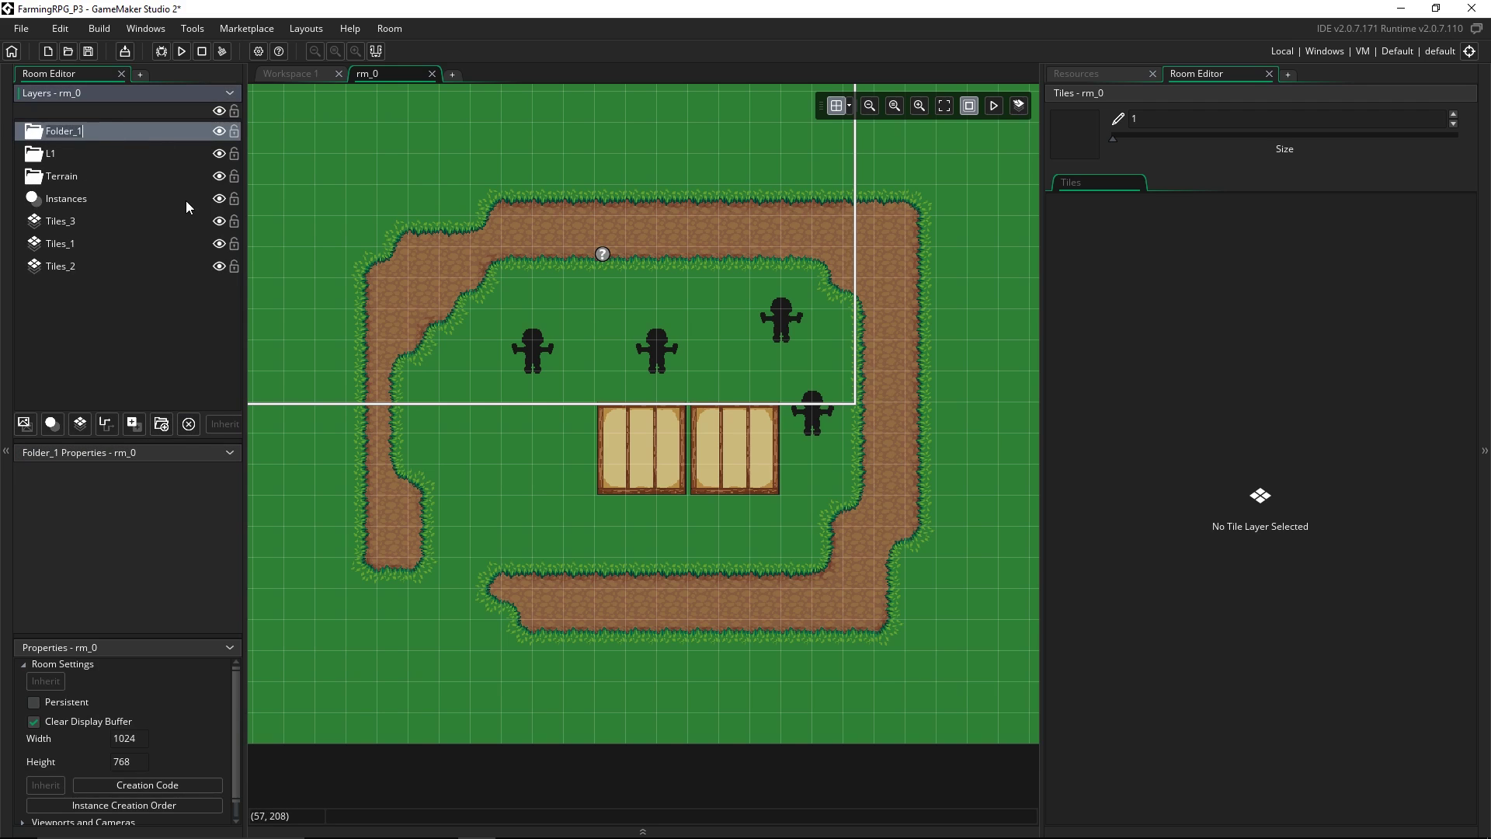
pyautogui.write('L2')
pyautogui.press('Return')
pyautogui.click(161, 342)
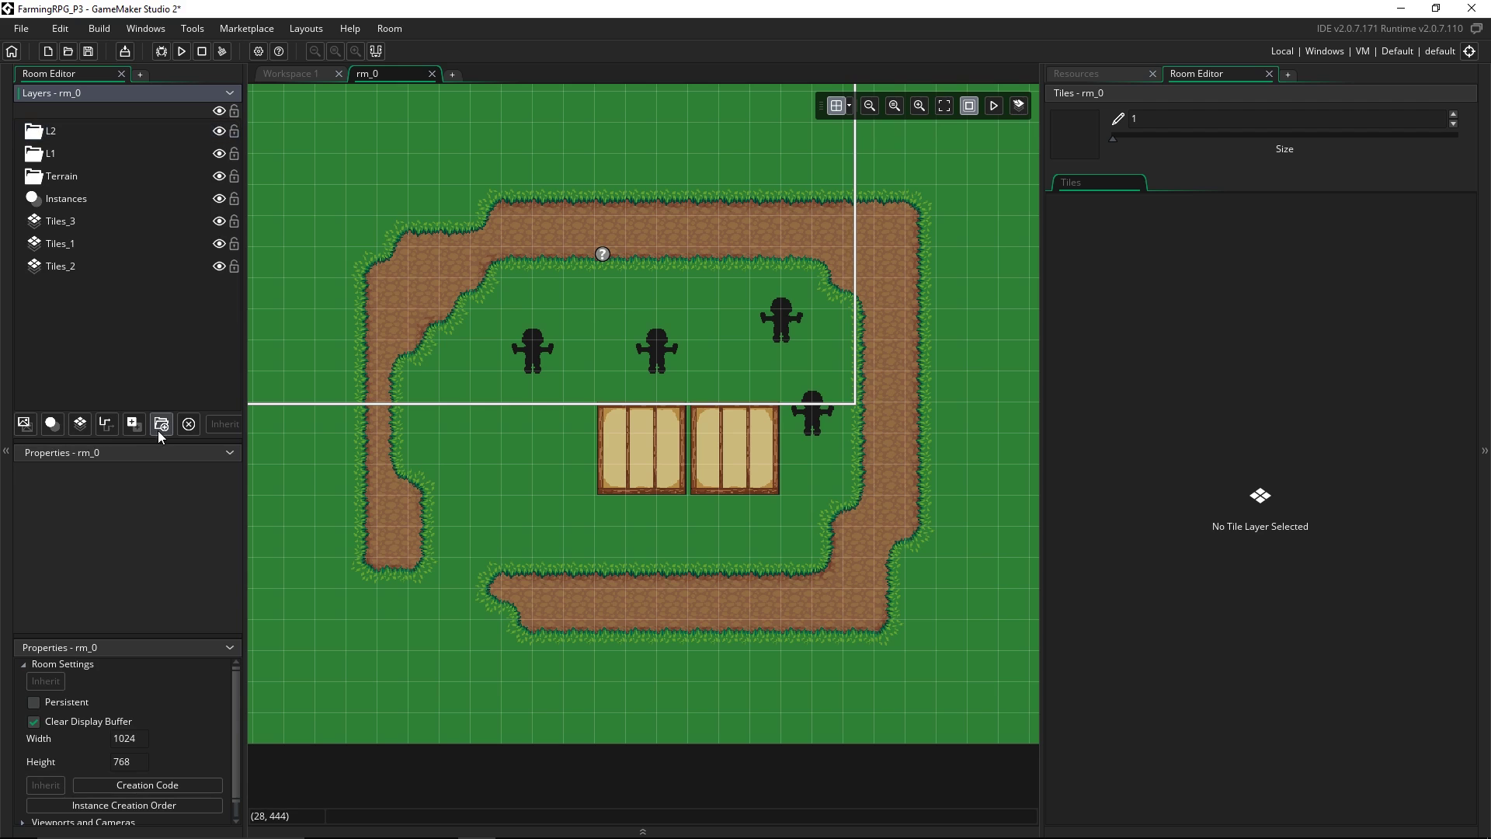
pyautogui.click(161, 424)
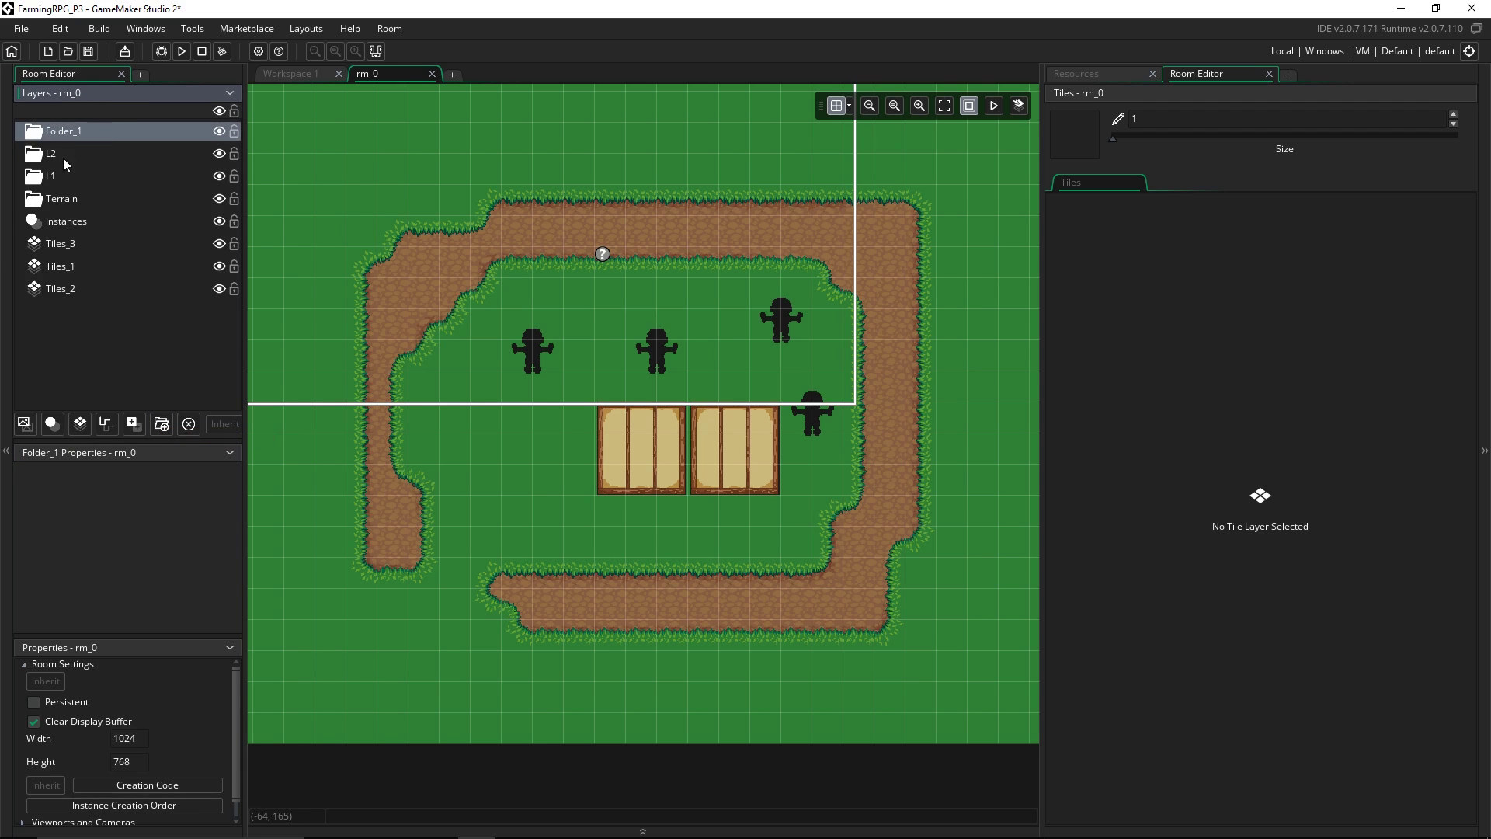
pyautogui.write('L3')
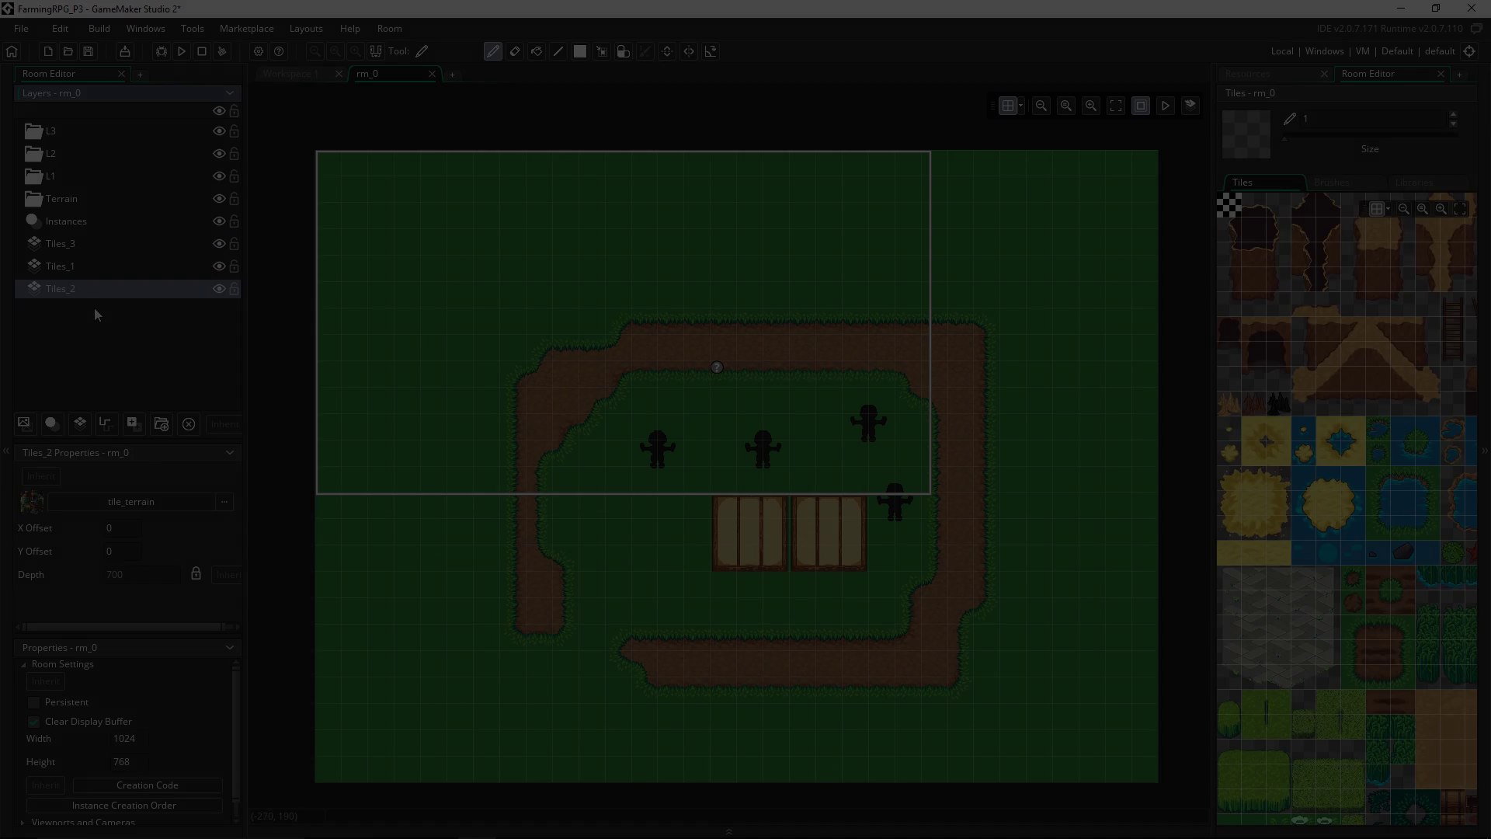
pyautogui.click(76, 247)
pyautogui.click(81, 266)
# Move Tiles_1 and Tiles_2 into the Terrain folder and Tiles_3 into L1
pyautogui.keyDown('shift'); pyautogui.click(87, 288); pyautogui.keyUp('shift')
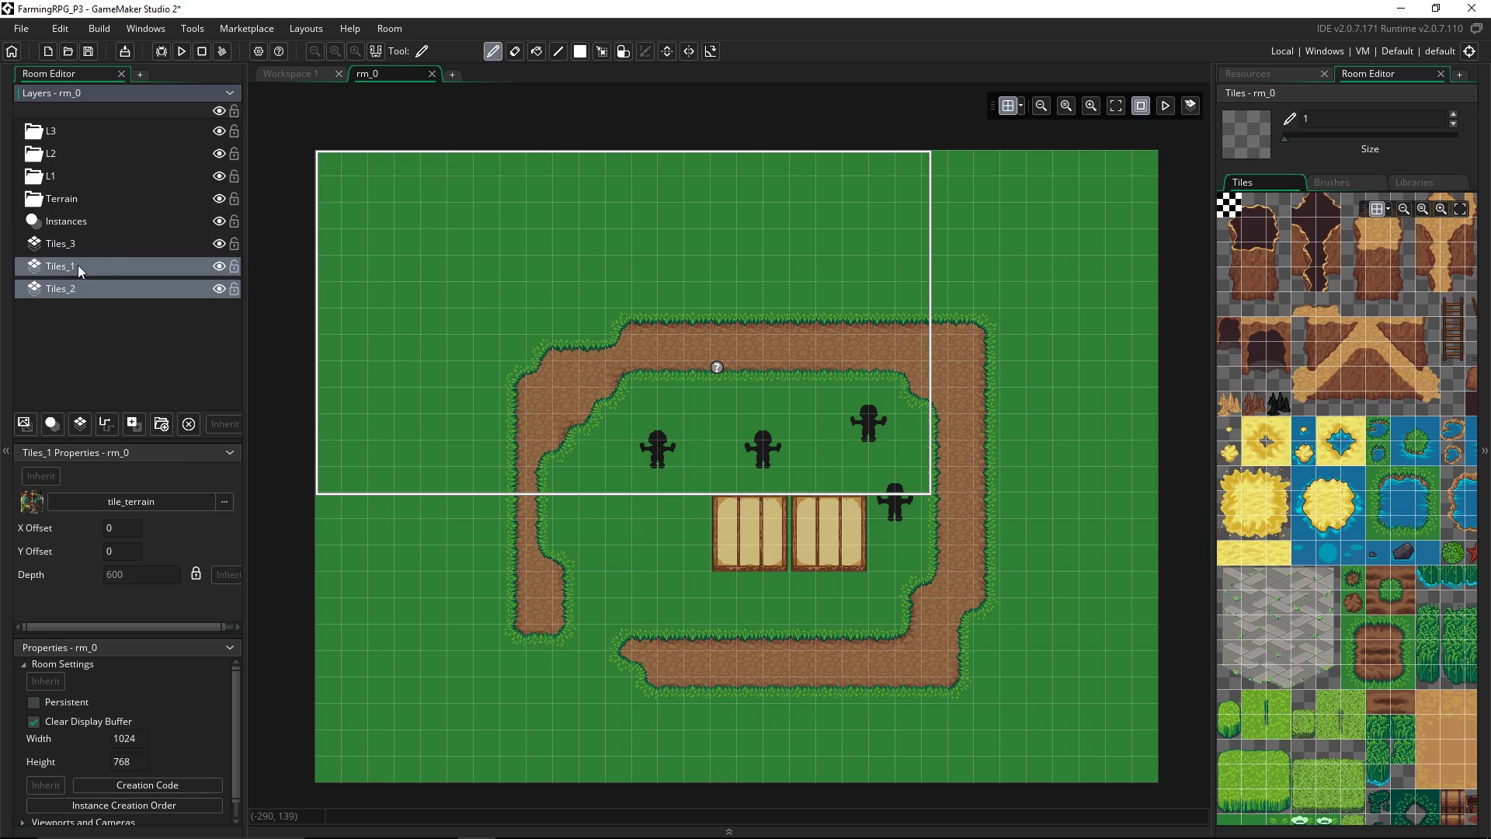
pyautogui.moveTo(78, 264); pyautogui.dragTo(99, 207)
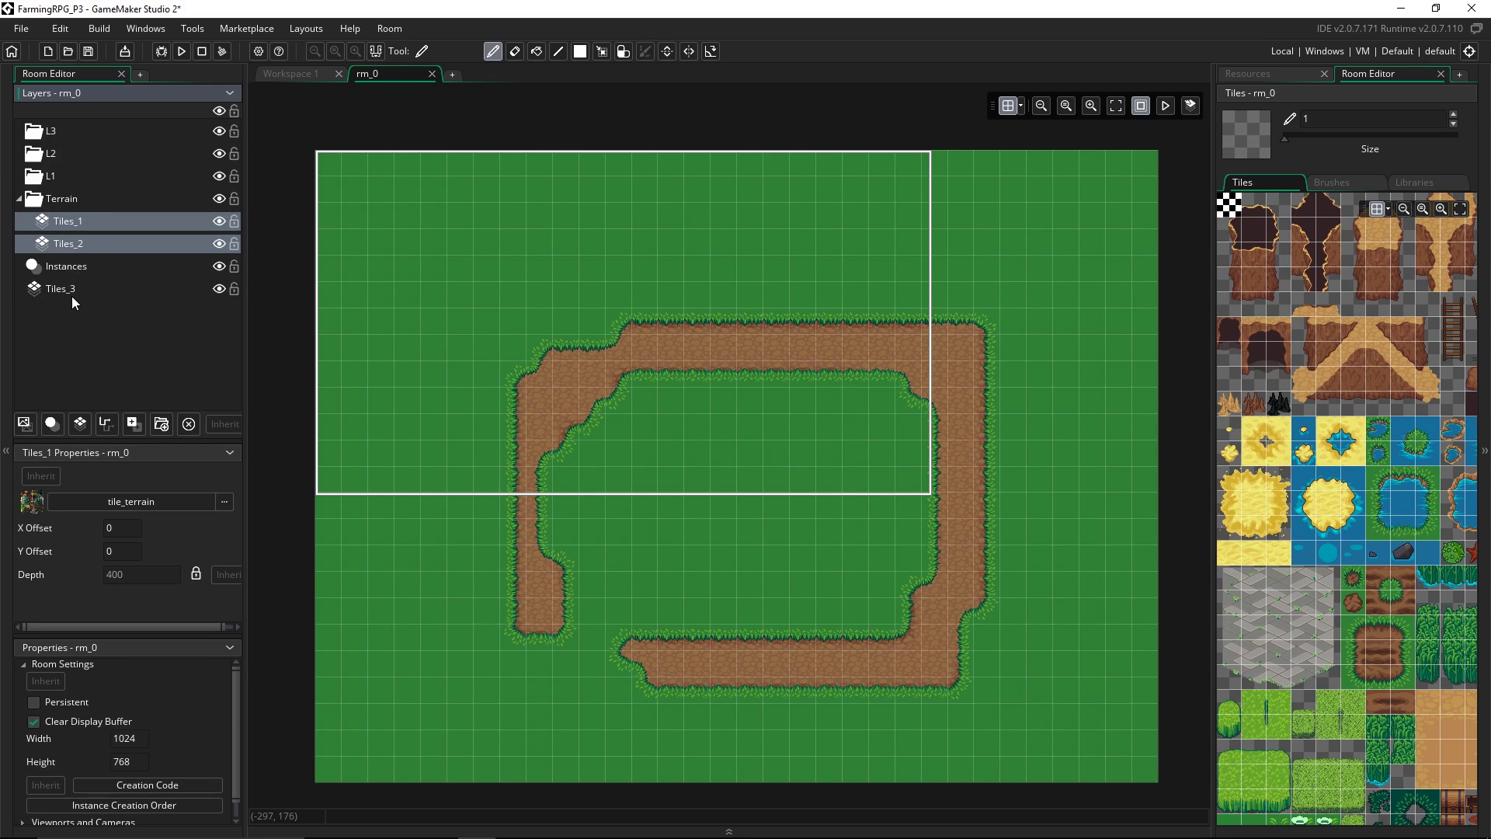
pyautogui.moveTo(63, 288); pyautogui.dragTo(54, 177)
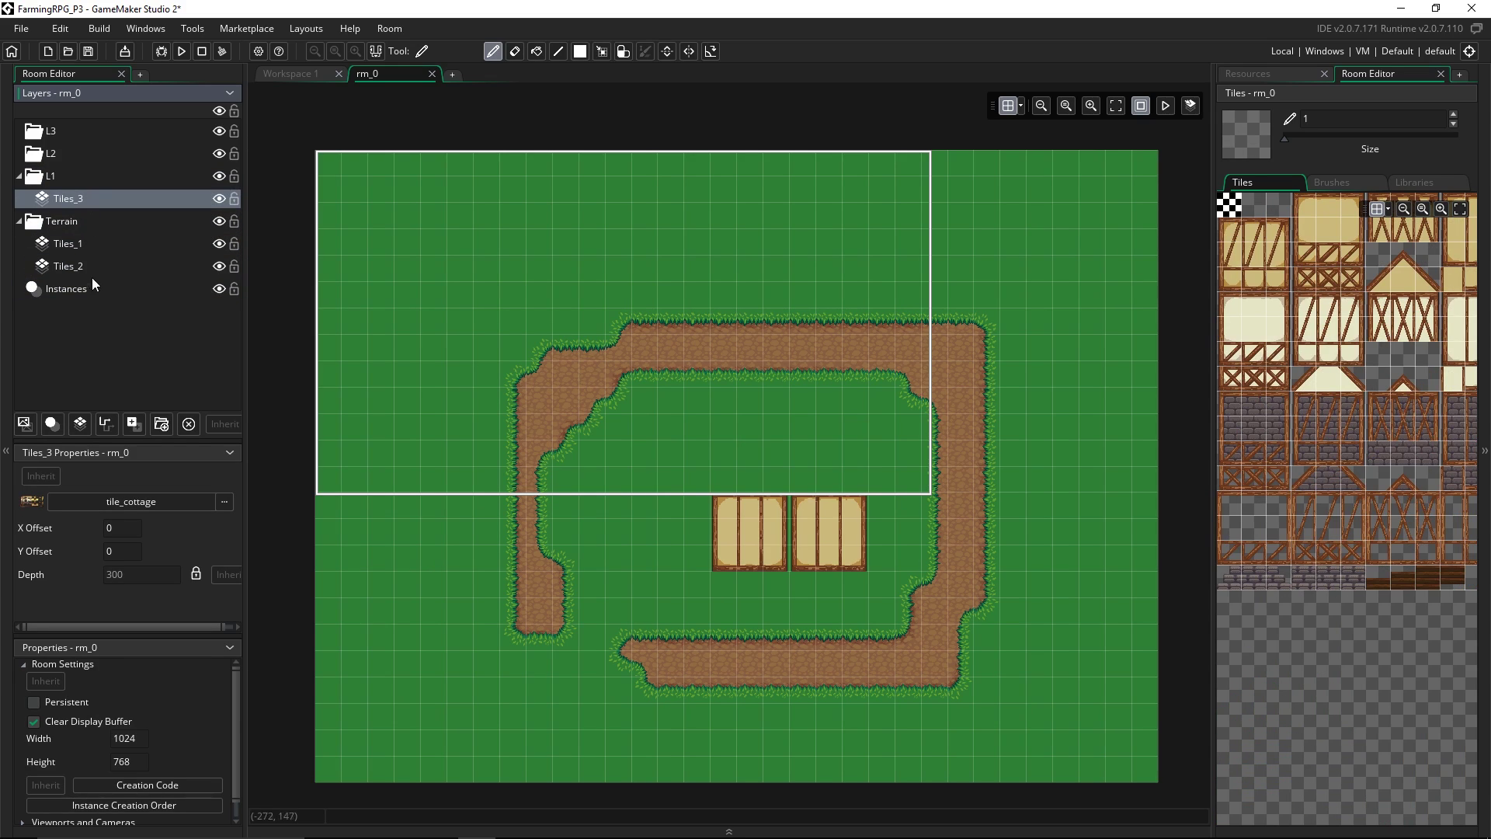
# Rename Tiles_2 to T_Underground_1, Tiles_1 to T_Ground_1 and Tiles_3 to L1_Building
pyautogui.click(96, 265)
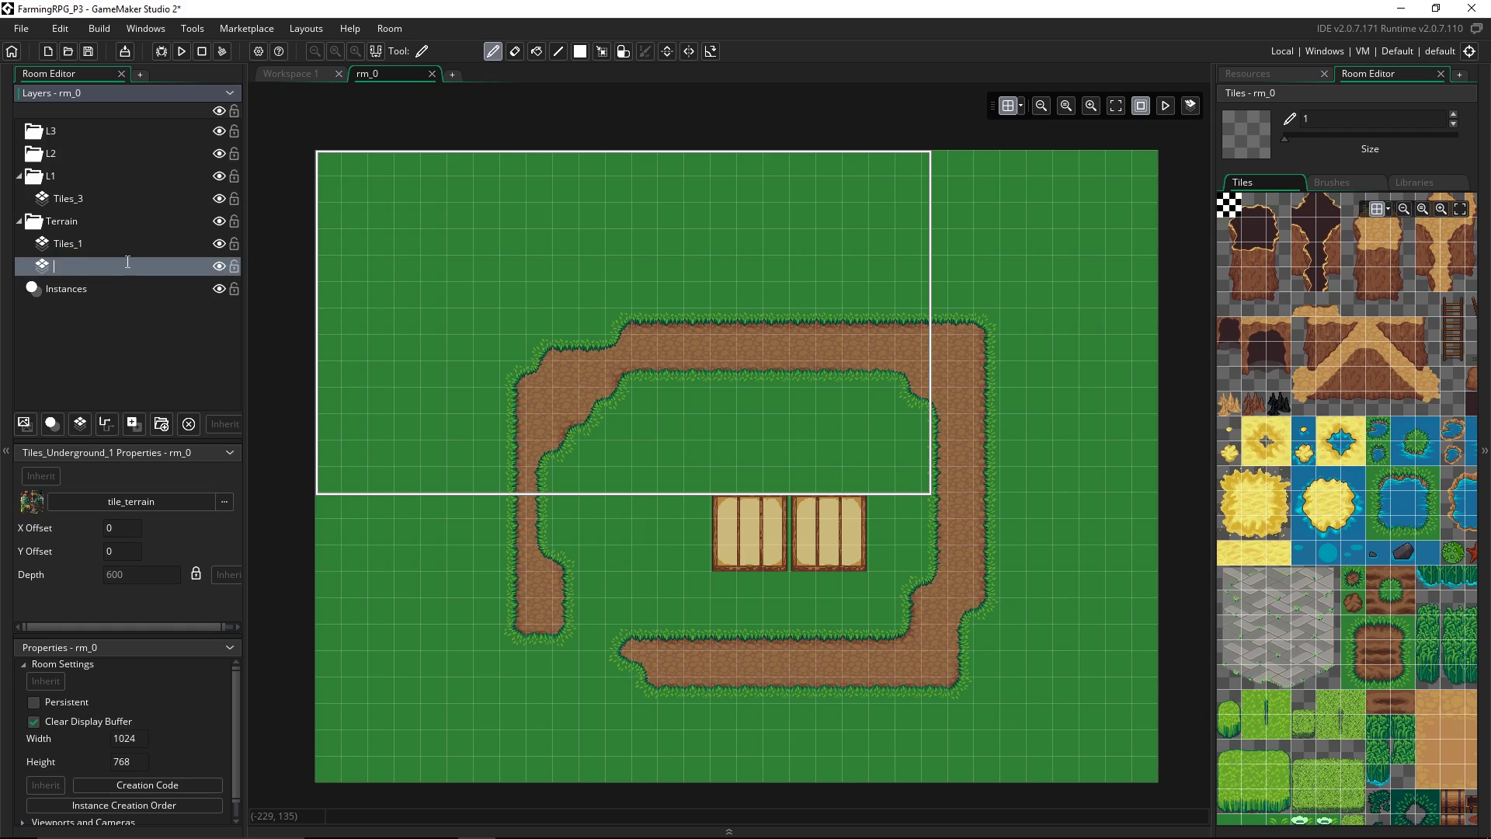
pyautogui.write('T_Underground_1')
pyautogui.click(95, 245)
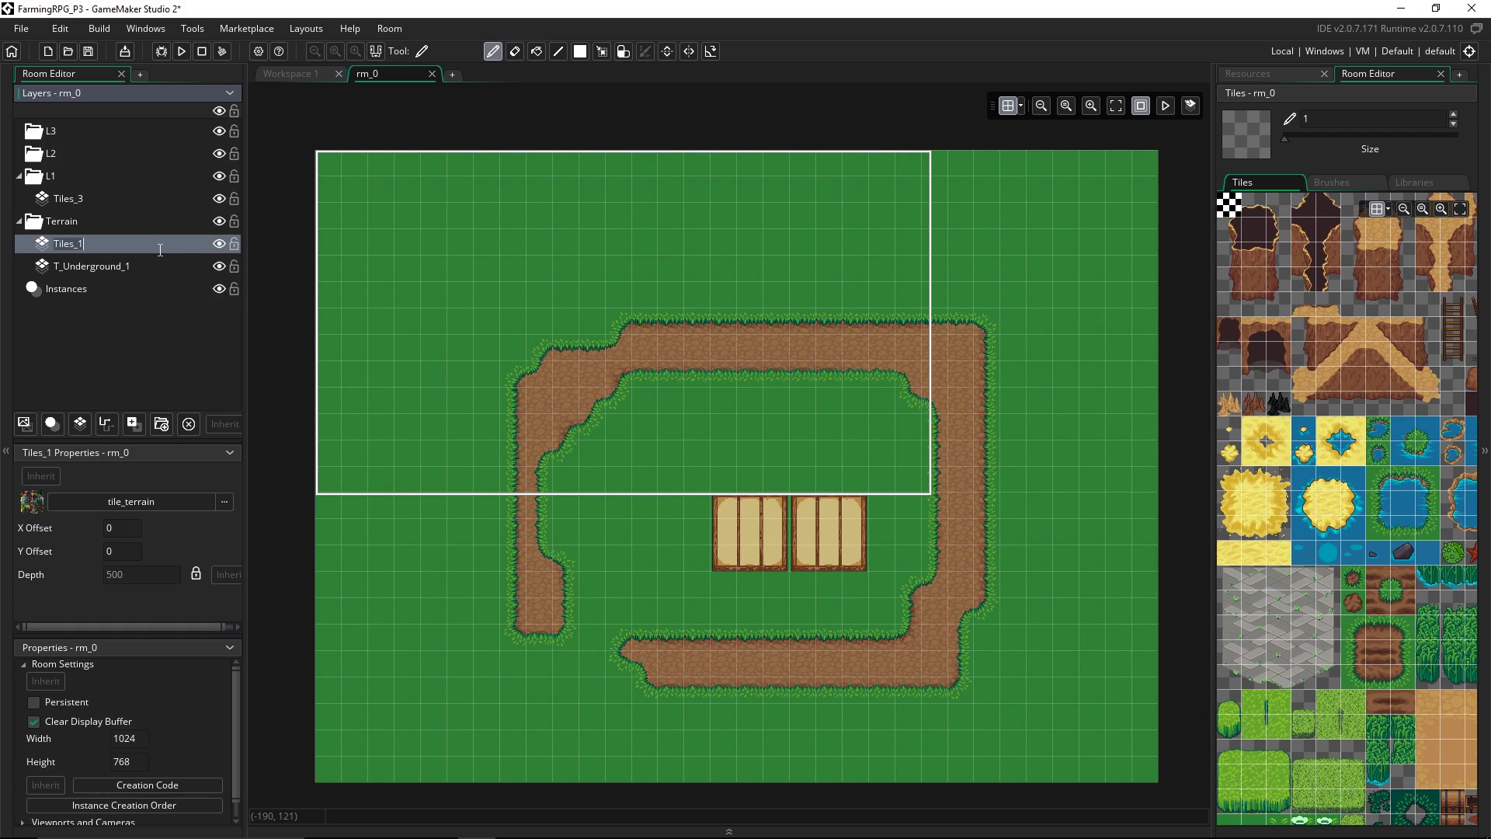
pyautogui.hotkey('ctrl', 'a')
pyautogui.write('T_Ground_1')
pyautogui.press('Return')
pyautogui.click(96, 198)
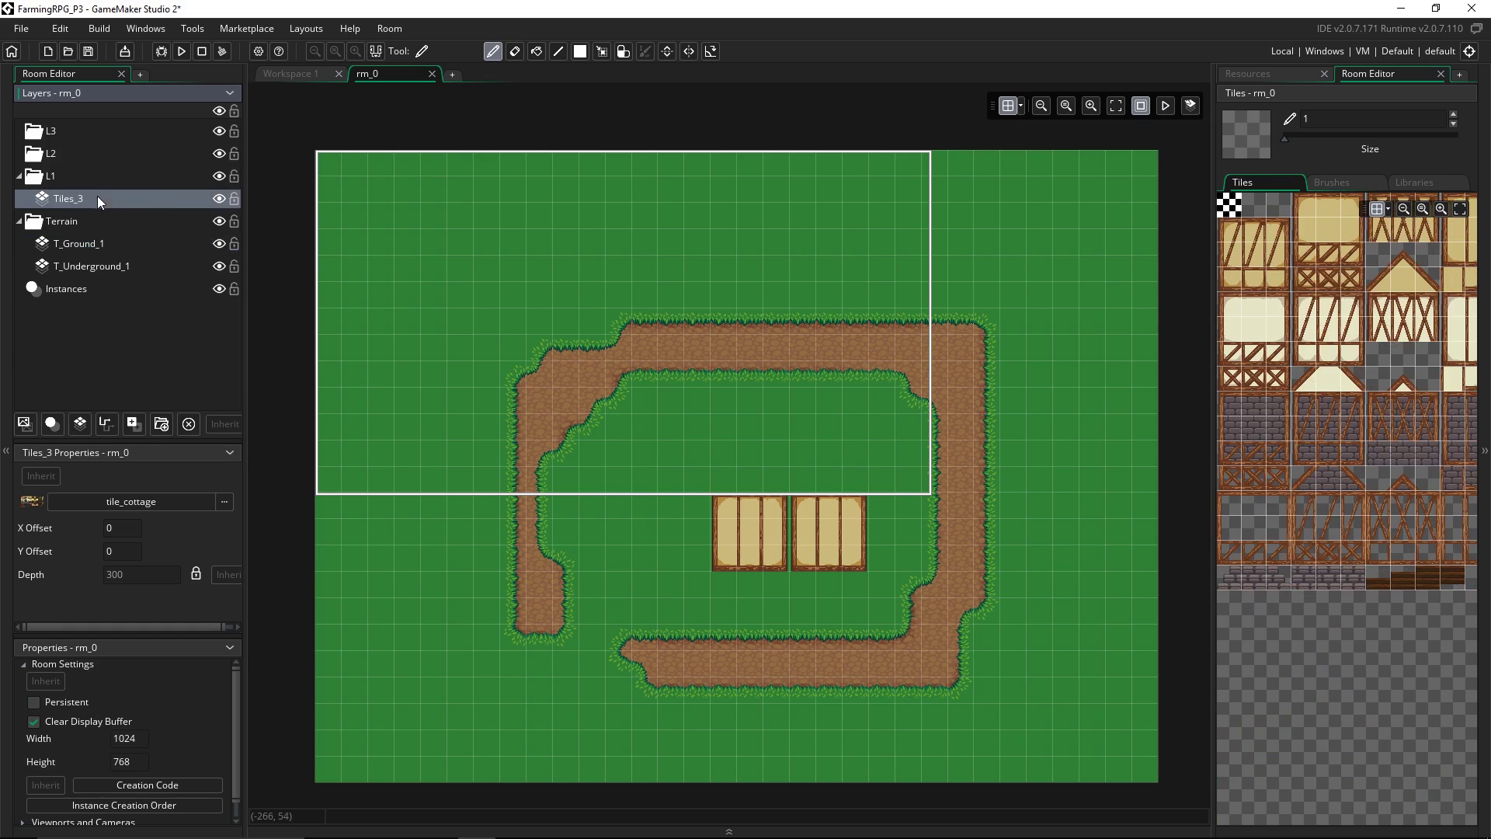
pyautogui.doubleClick(149, 197)
pyautogui.write('L1_Building')
pyautogui.press('Return')
# Add a new tile layer inside L1 named L1_Decorations
pyautogui.click(87, 426)
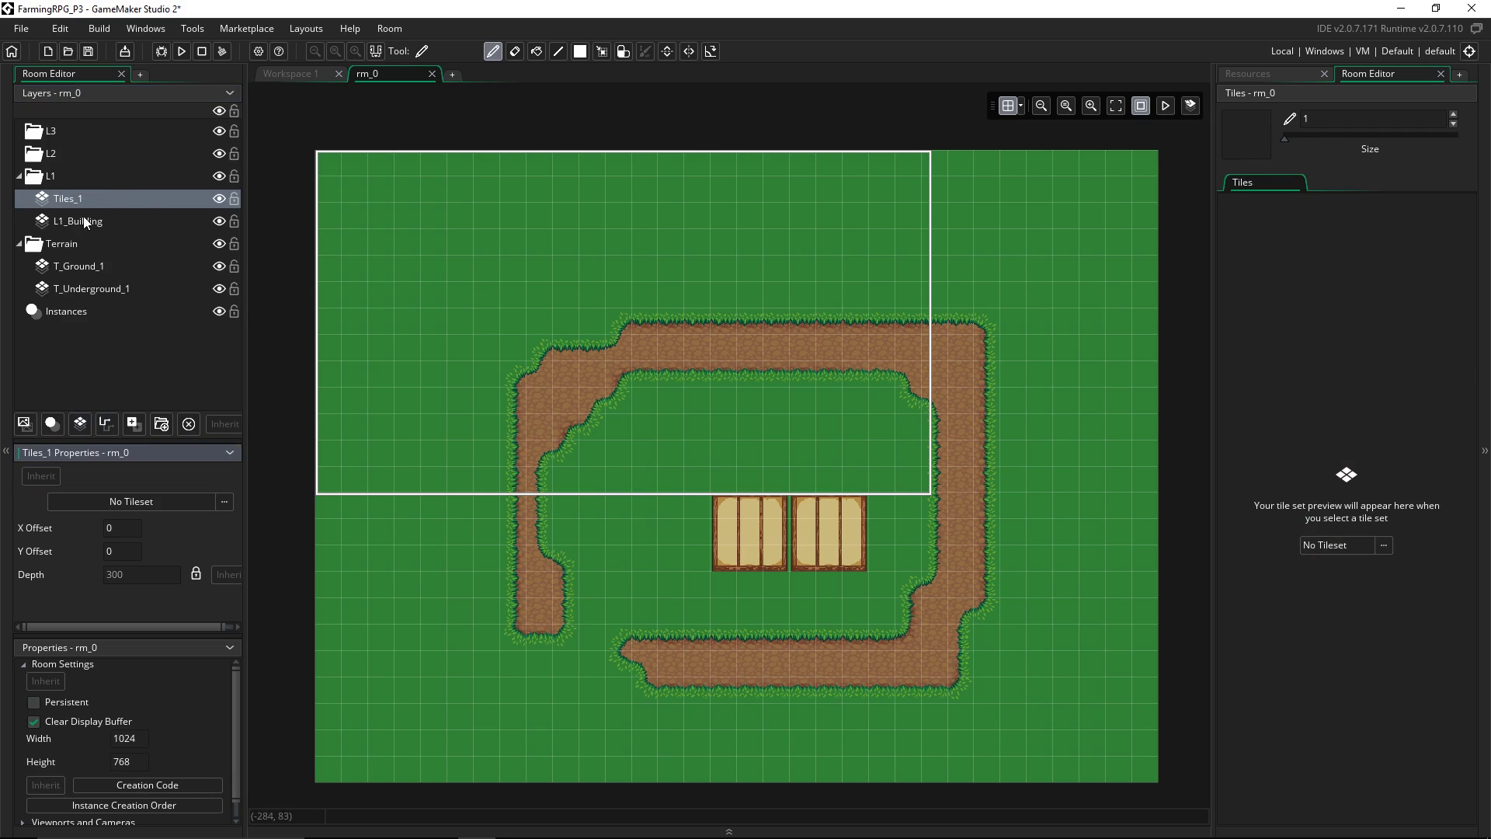
pyautogui.doubleClick(110, 207)
pyautogui.write('L')
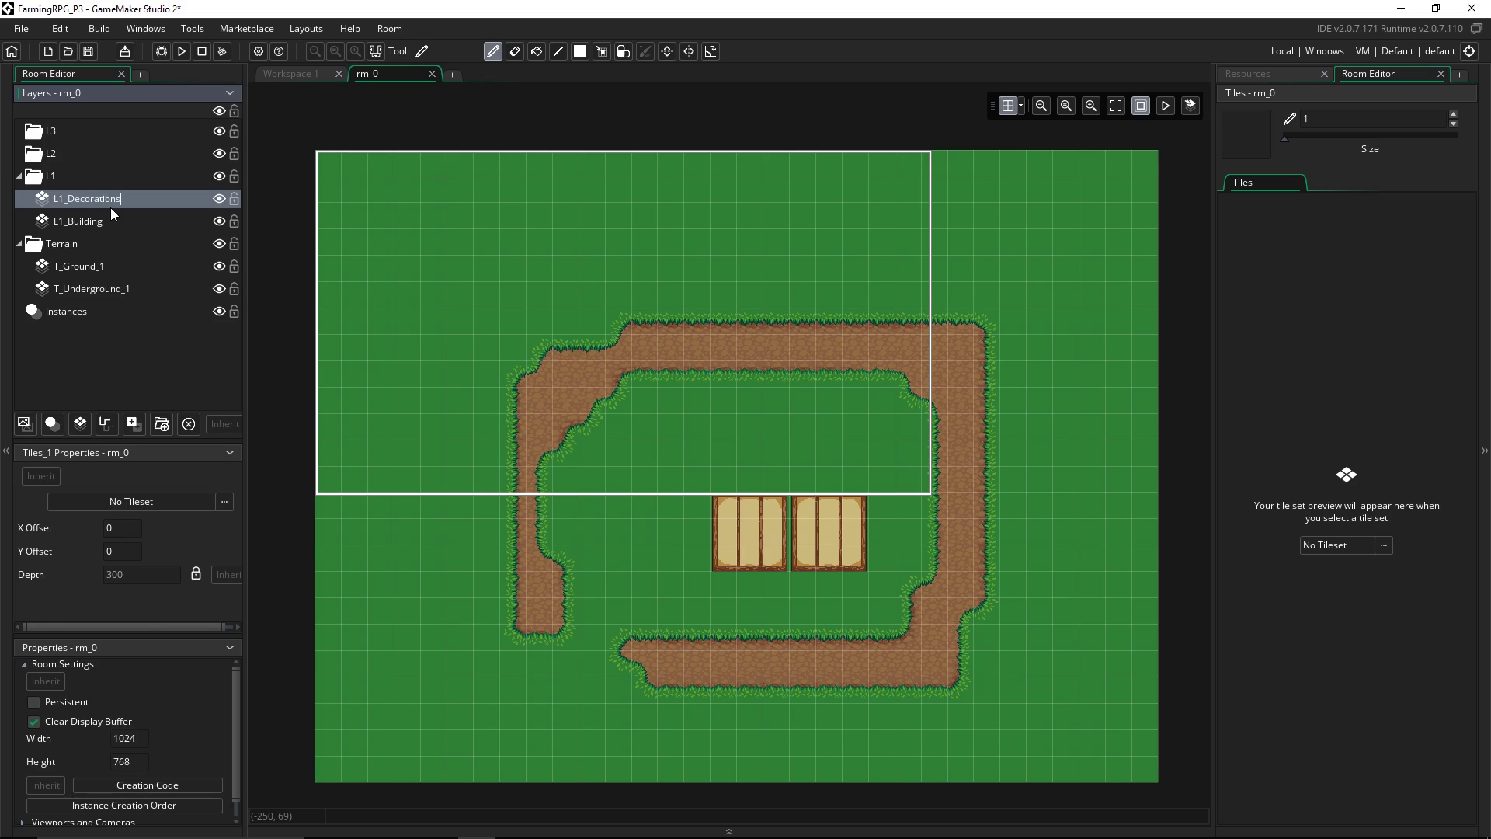
pyautogui.write('1_Decorations')
pyautogui.press('Return')
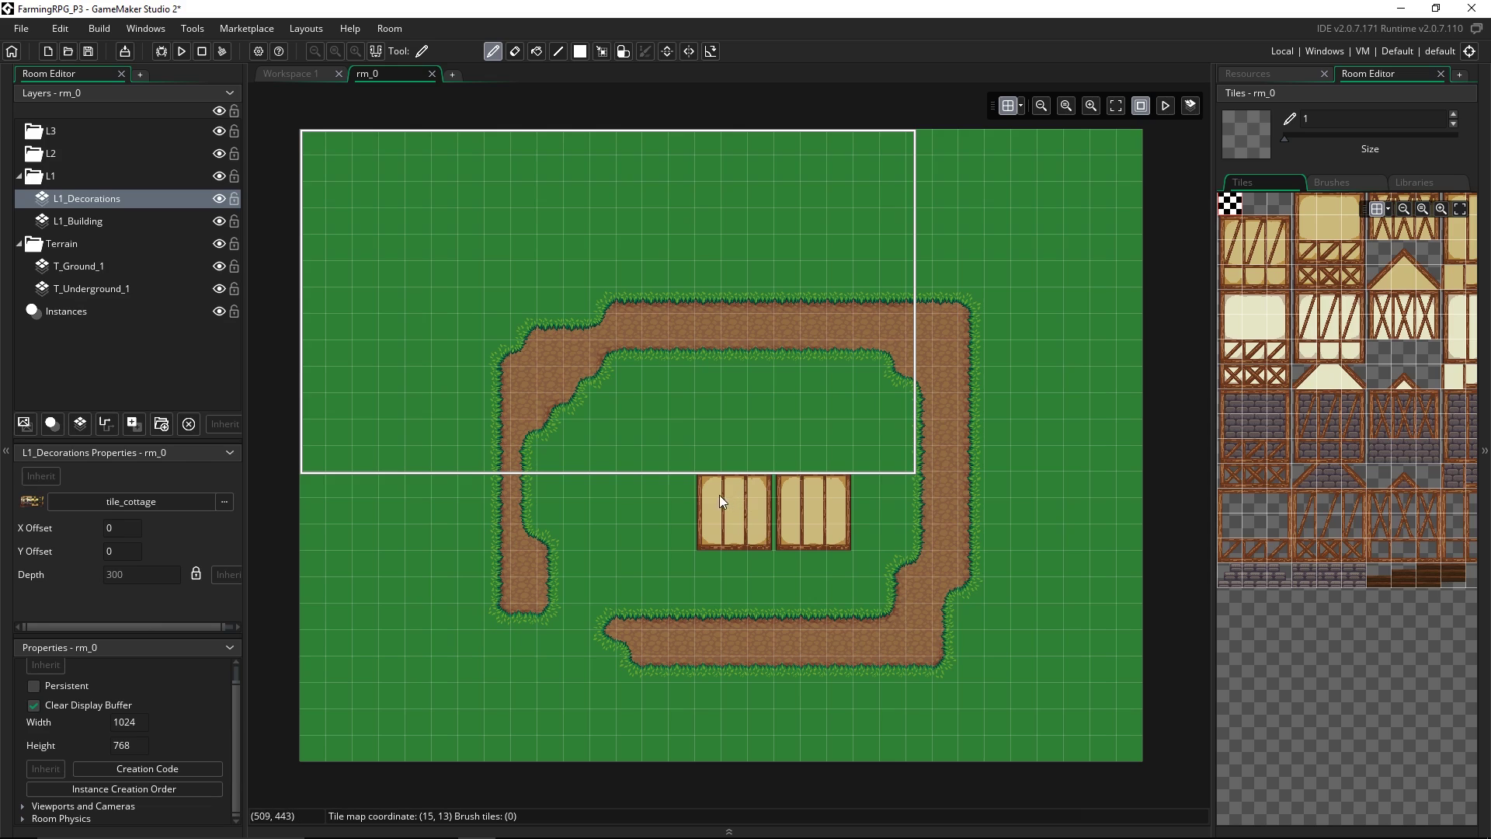
# Paint a white window tile onto the right cottage wall
pyautogui.moveTo(1371, 469)
pyautogui.mouseDown(button='middle')
pyautogui.moveTo(1302, 456)
pyautogui.moveTo(1277, 496)
pyautogui.mouseUp(button='middle')
pyautogui.moveTo(1397, 498); pyautogui.dragTo(1278, 497, button='middle')
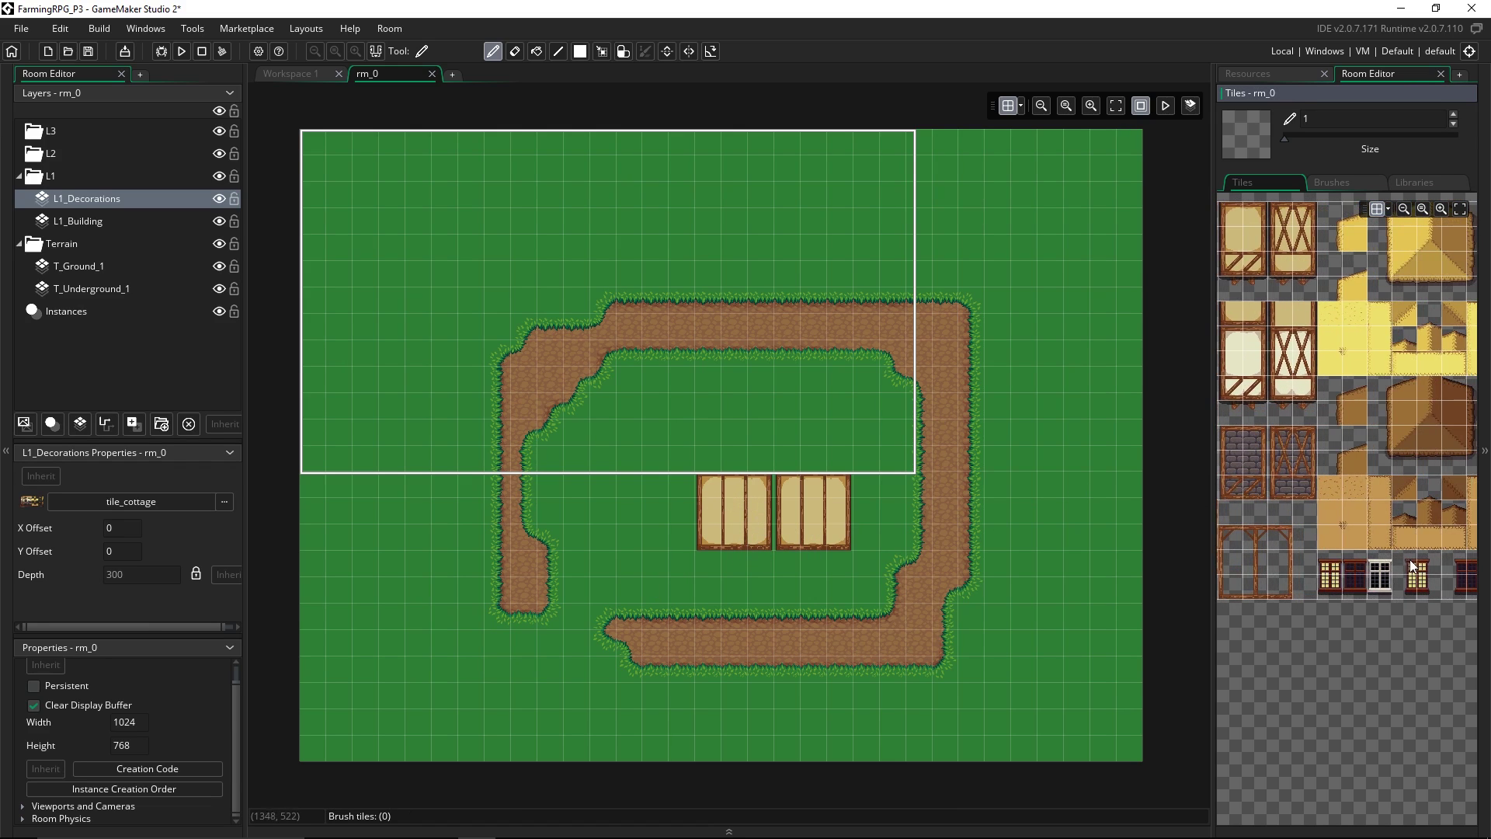
pyautogui.click(1379, 575)
pyautogui.click(812, 497)
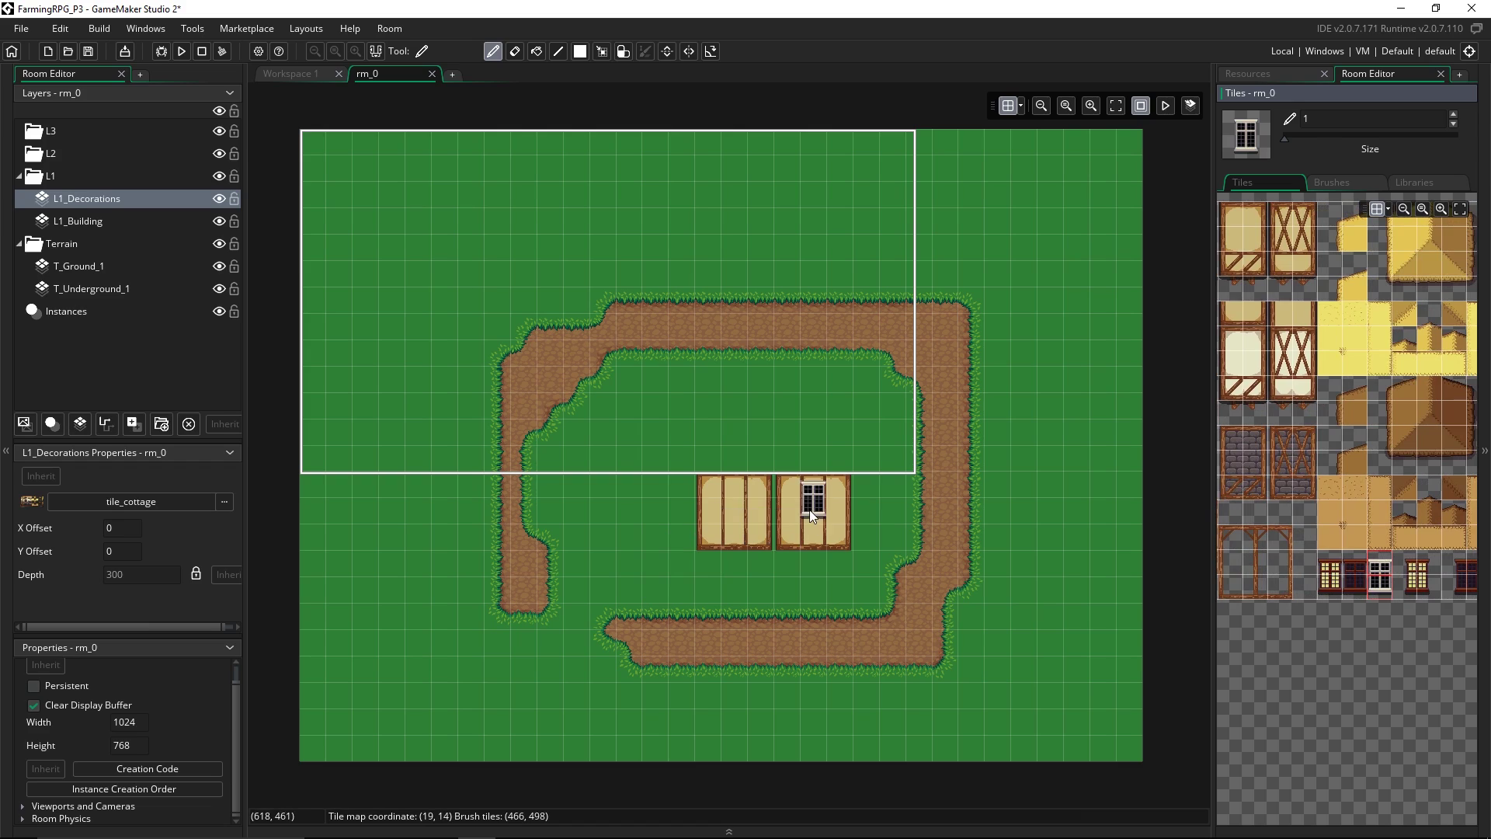
# Create a new tile layer in L1 named L1_Objects
pyautogui.click(80, 424)
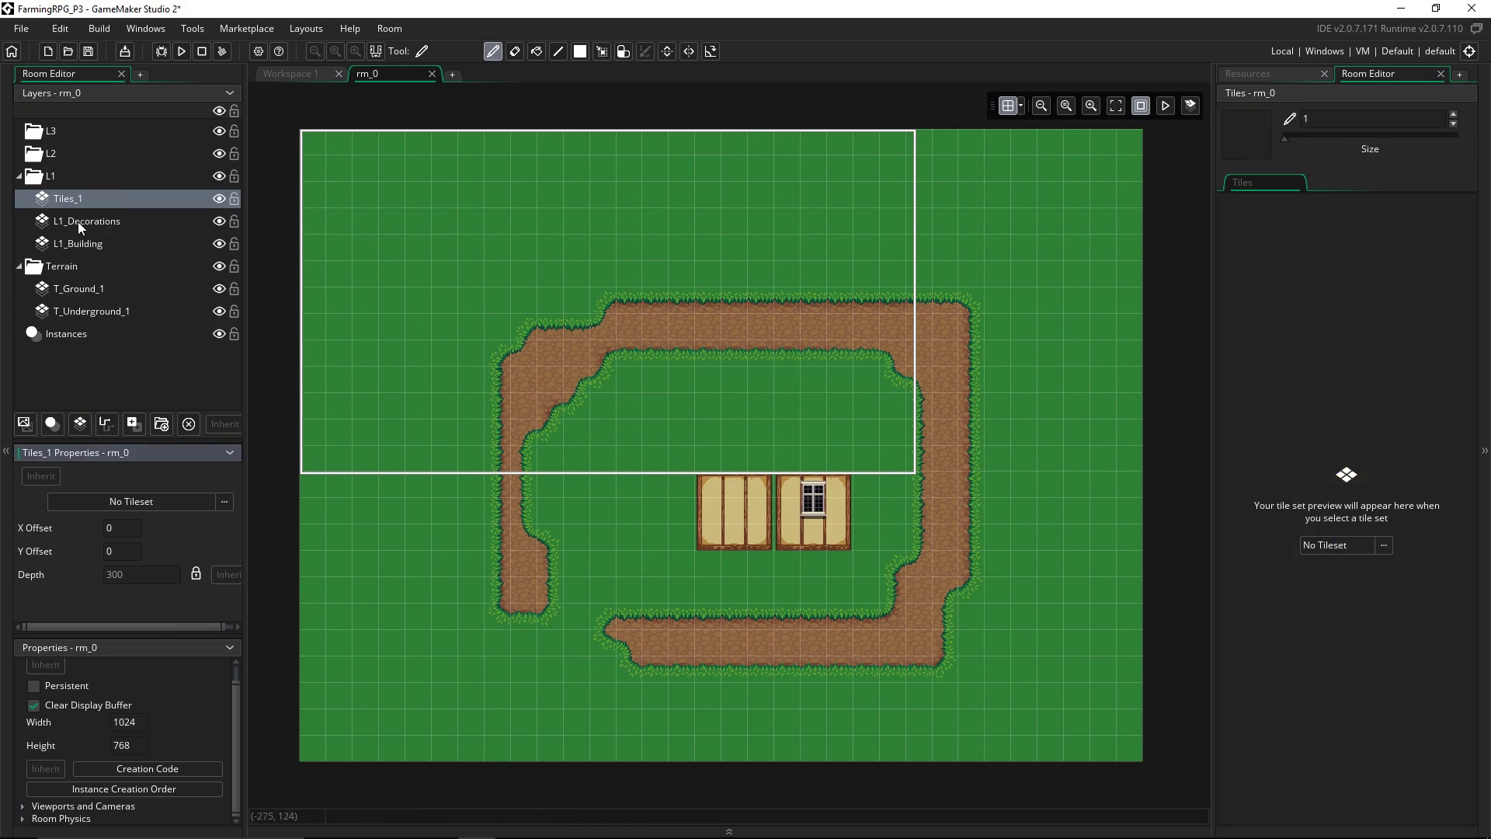
pyautogui.click(169, 194)
pyautogui.write('L')
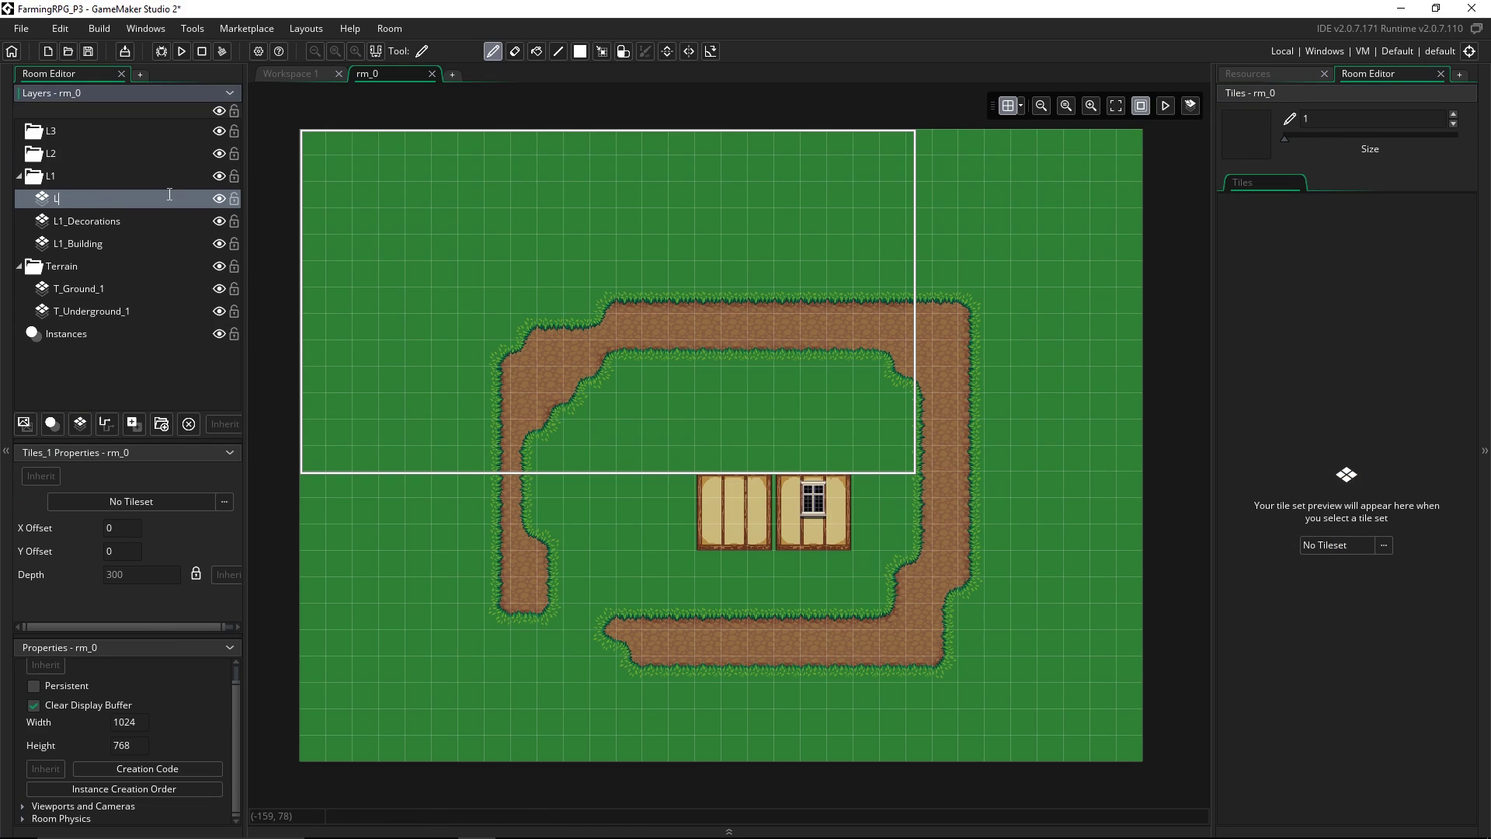
pyautogui.write('1_Objects')
pyautogui.press('Return')
# Set the L1_Objects layer's tileset to tile_terrain
pyautogui.click(1384, 545)
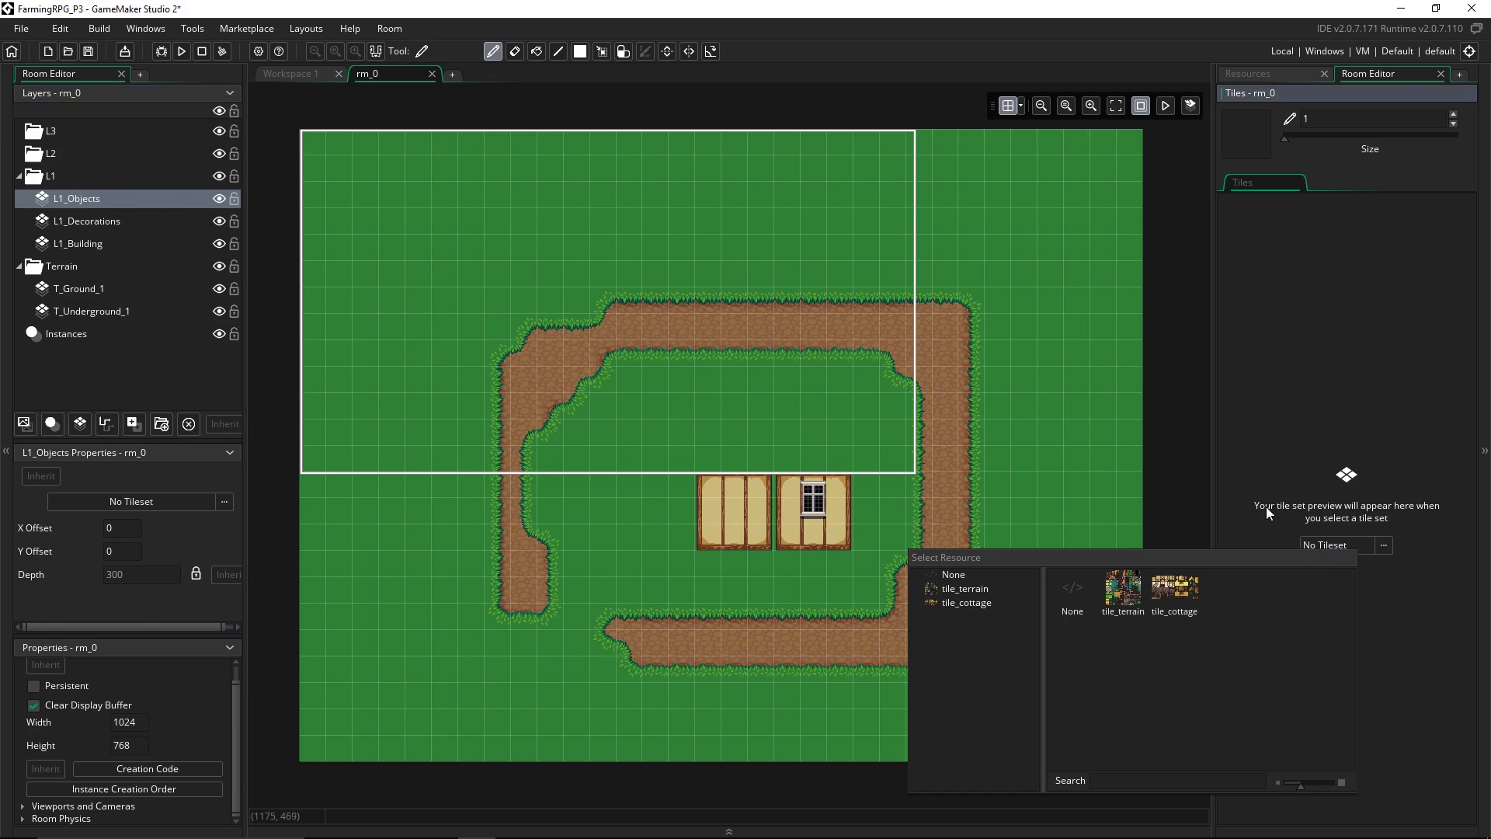
pyautogui.click(1175, 613)
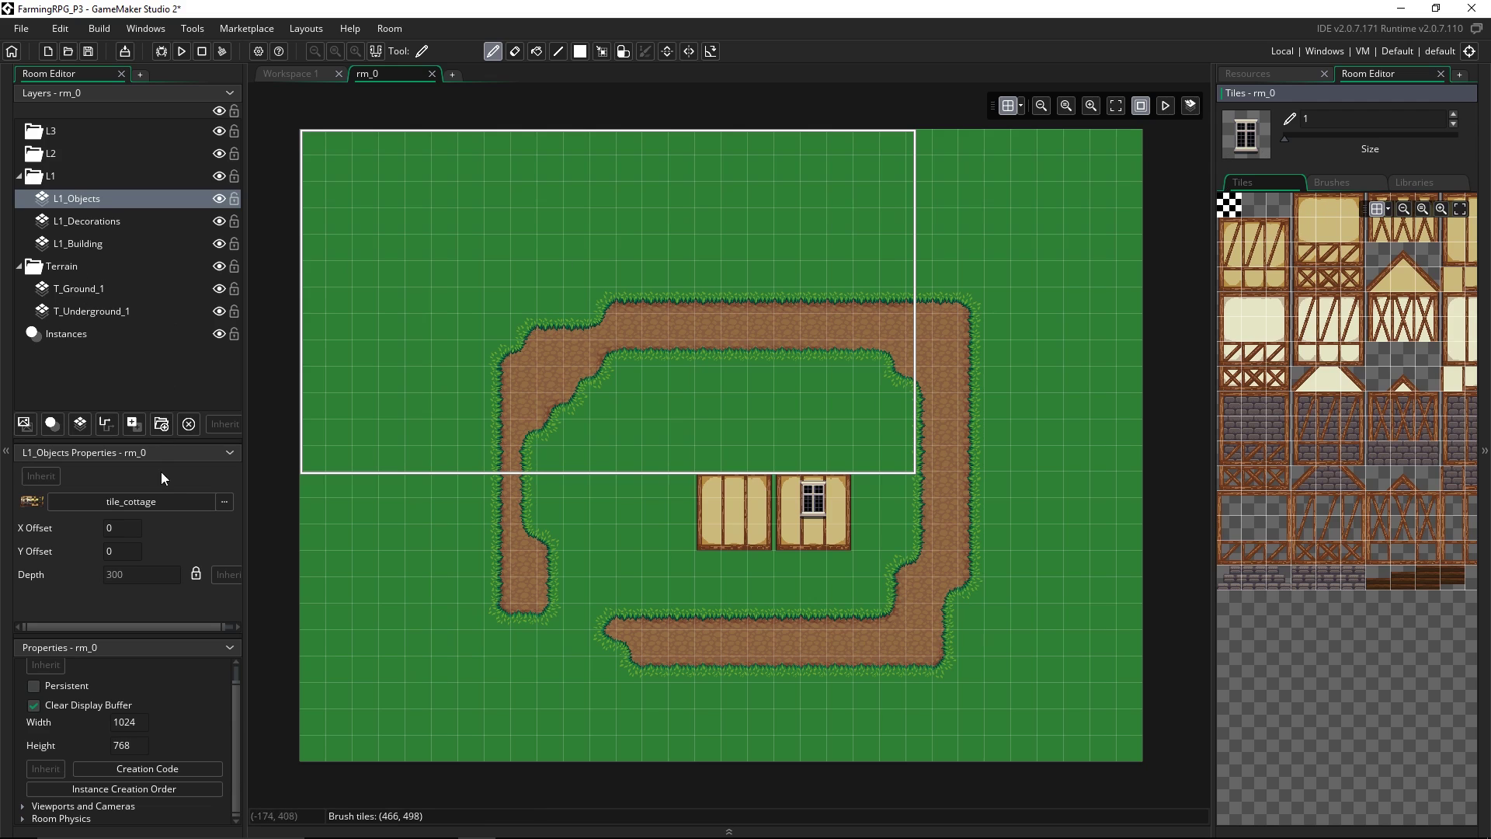
pyautogui.click(166, 501)
pyautogui.doubleClick(345, 542)
# Paint a small barrel and a two-tile tall barrel below the left cottage
pyautogui.scroll(-10, 1339, 561)
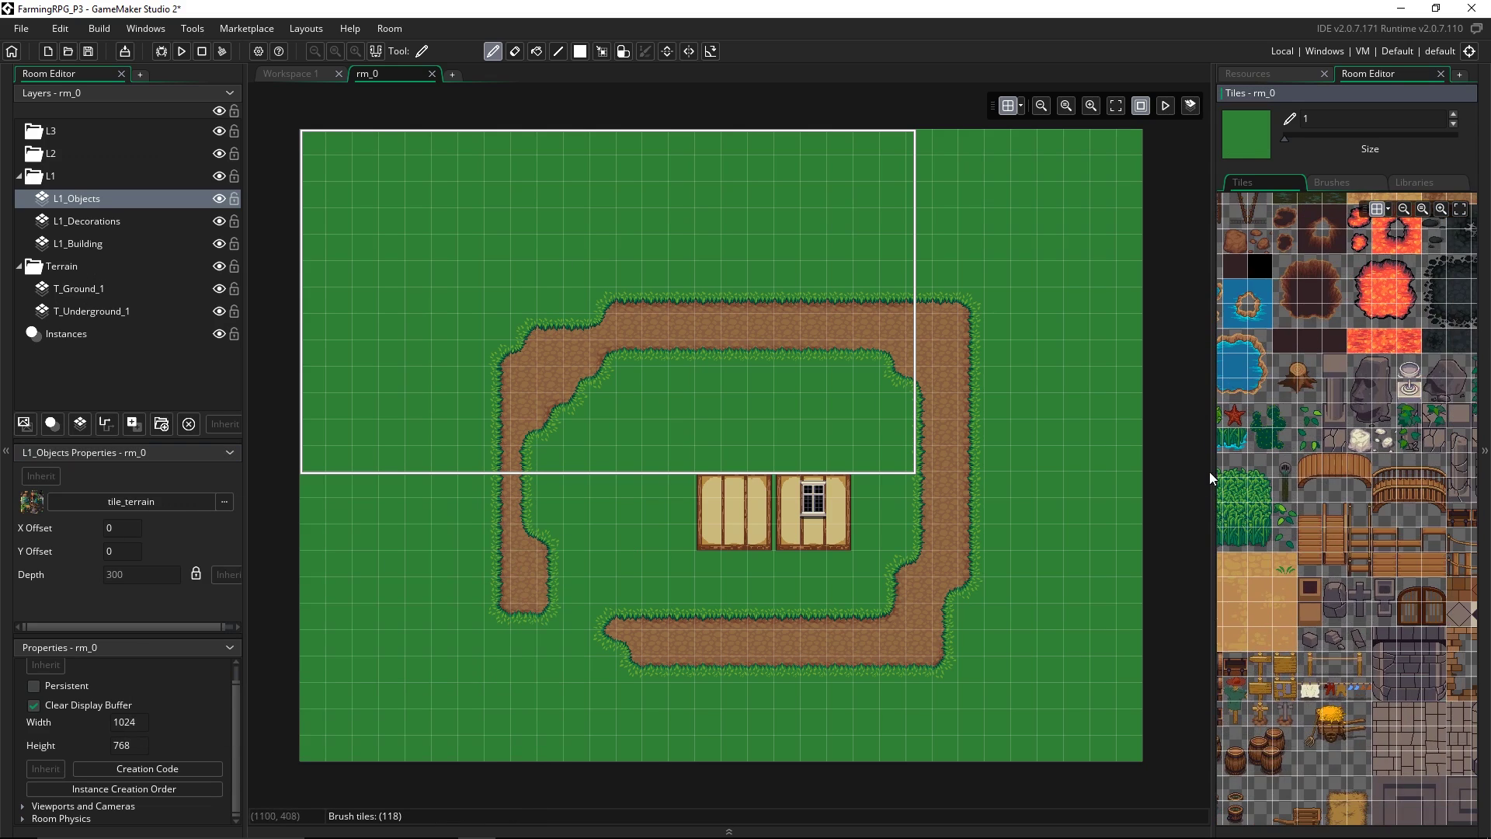
pyautogui.moveTo(1334, 564); pyautogui.dragTo(1341, 558, button='middle')
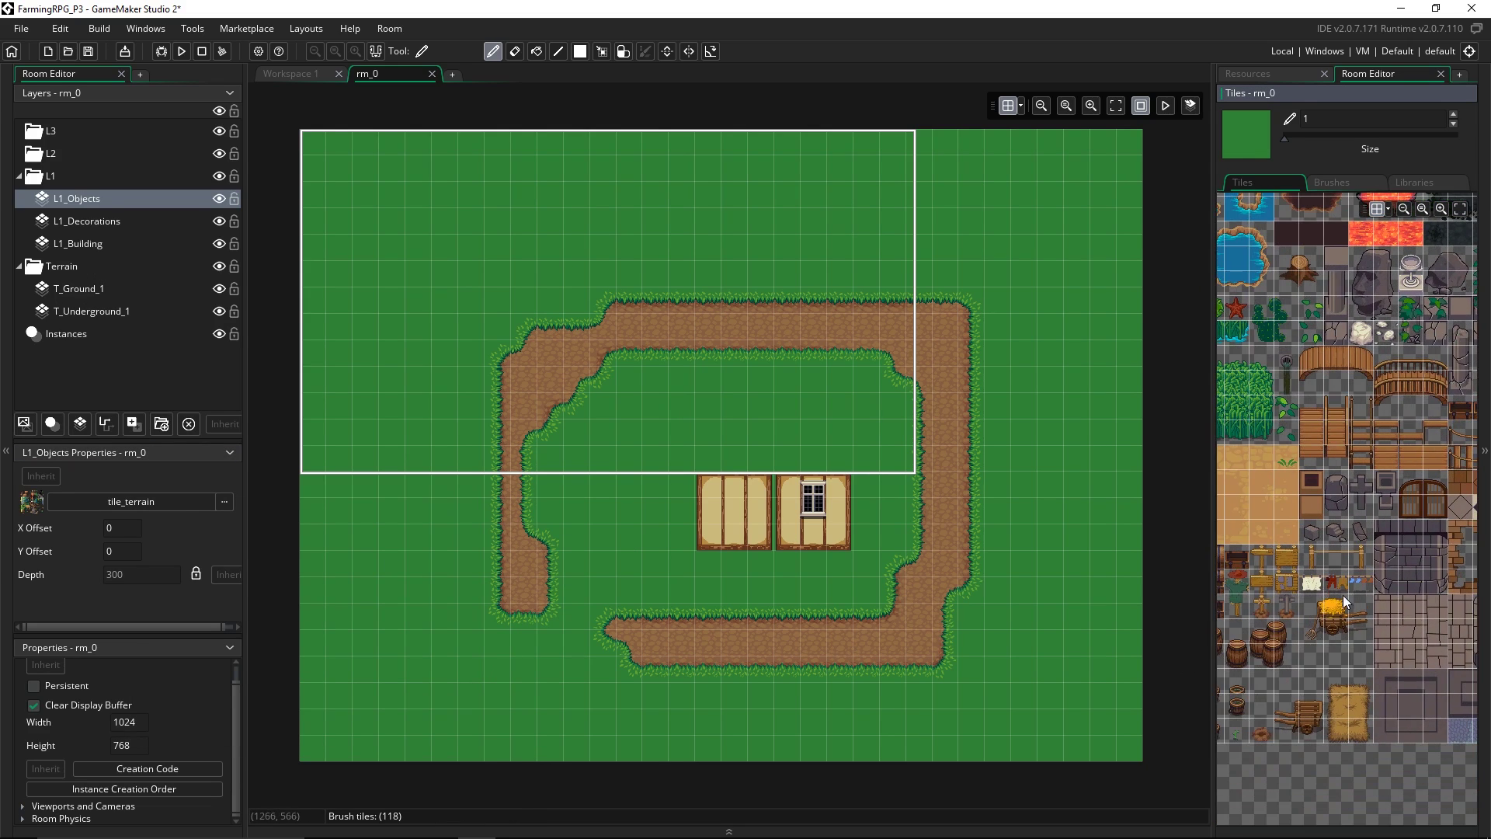
pyautogui.click(1240, 648)
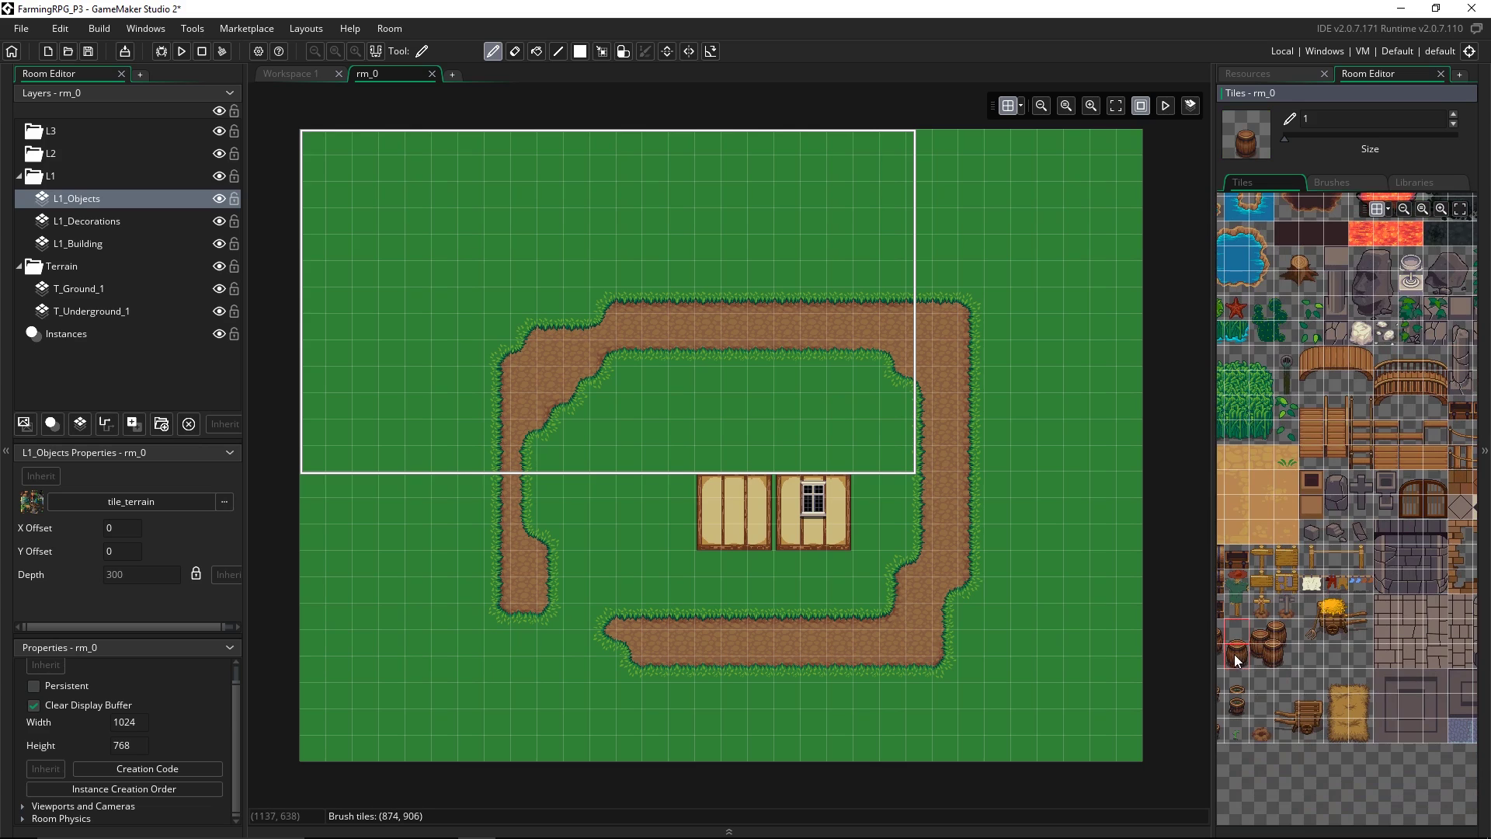
pyautogui.click(733, 563)
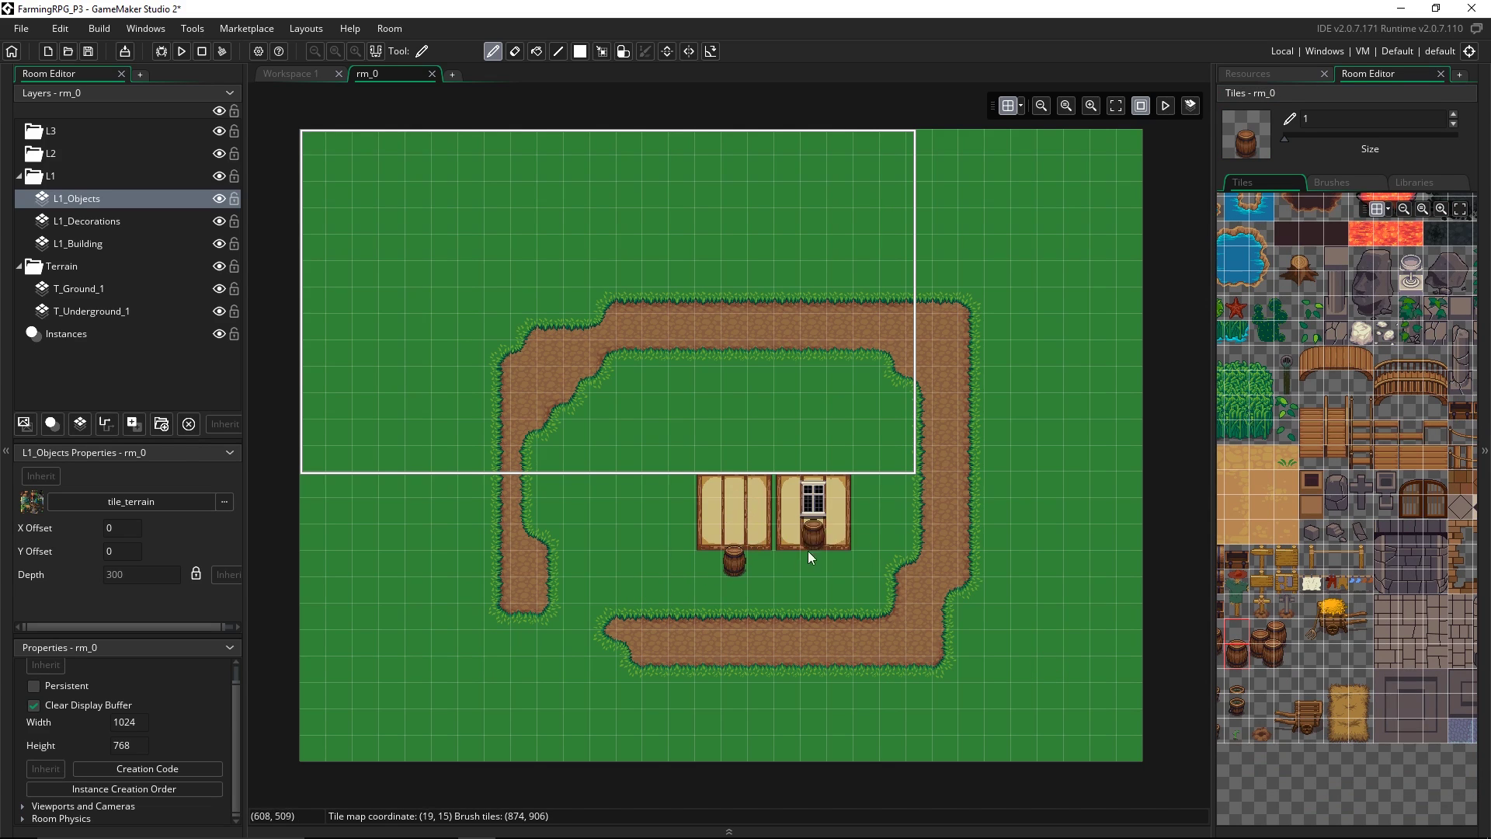
pyautogui.keyDown('ctrl'); pyautogui.scroll(1, 1266, 639); pyautogui.keyUp('ctrl')
pyautogui.click(1260, 639)
pyautogui.moveTo(1258, 636); pyautogui.dragTo(1261, 659)
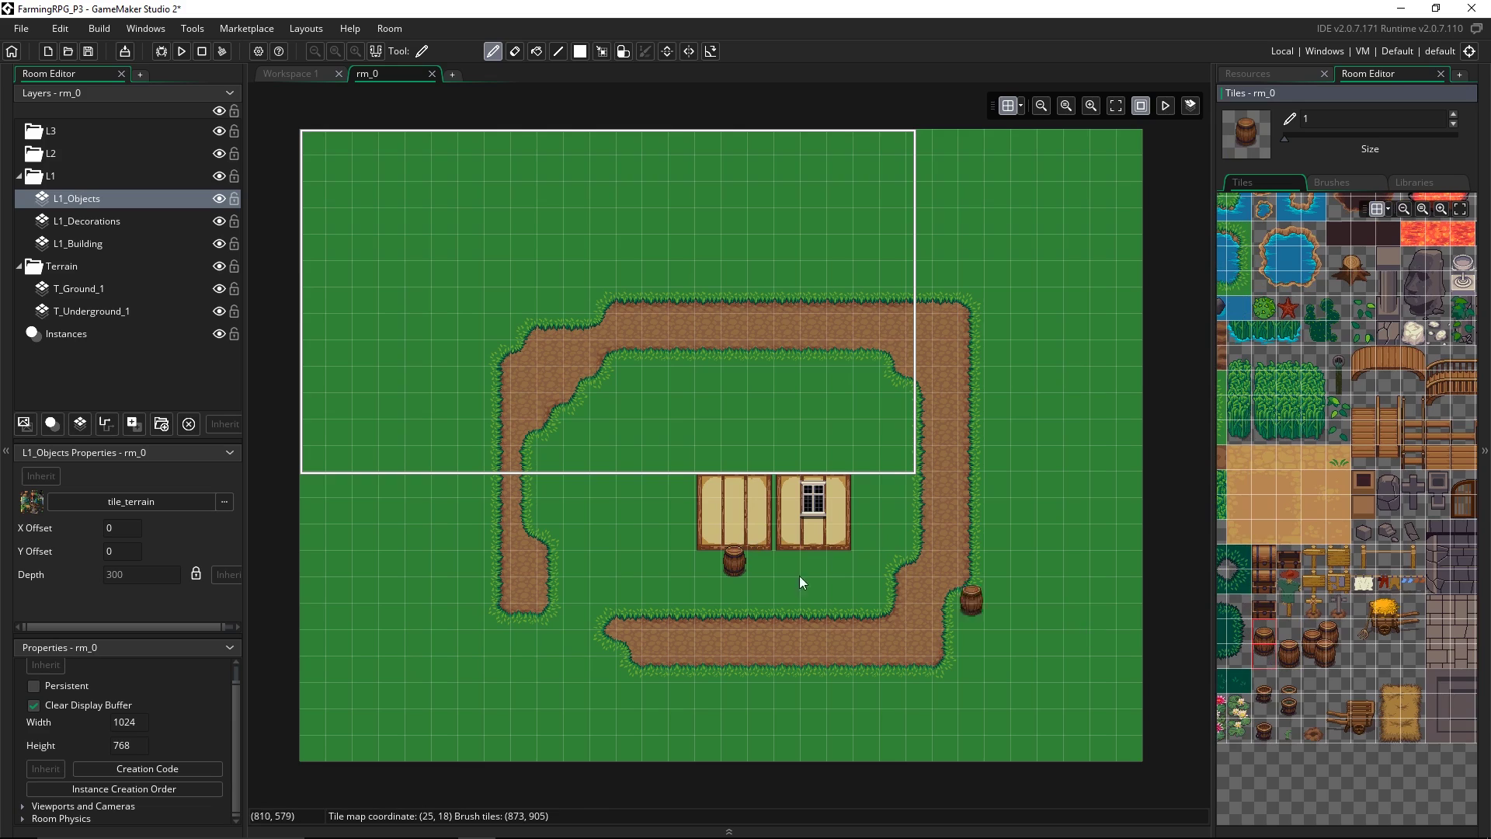
pyautogui.click(702, 564)
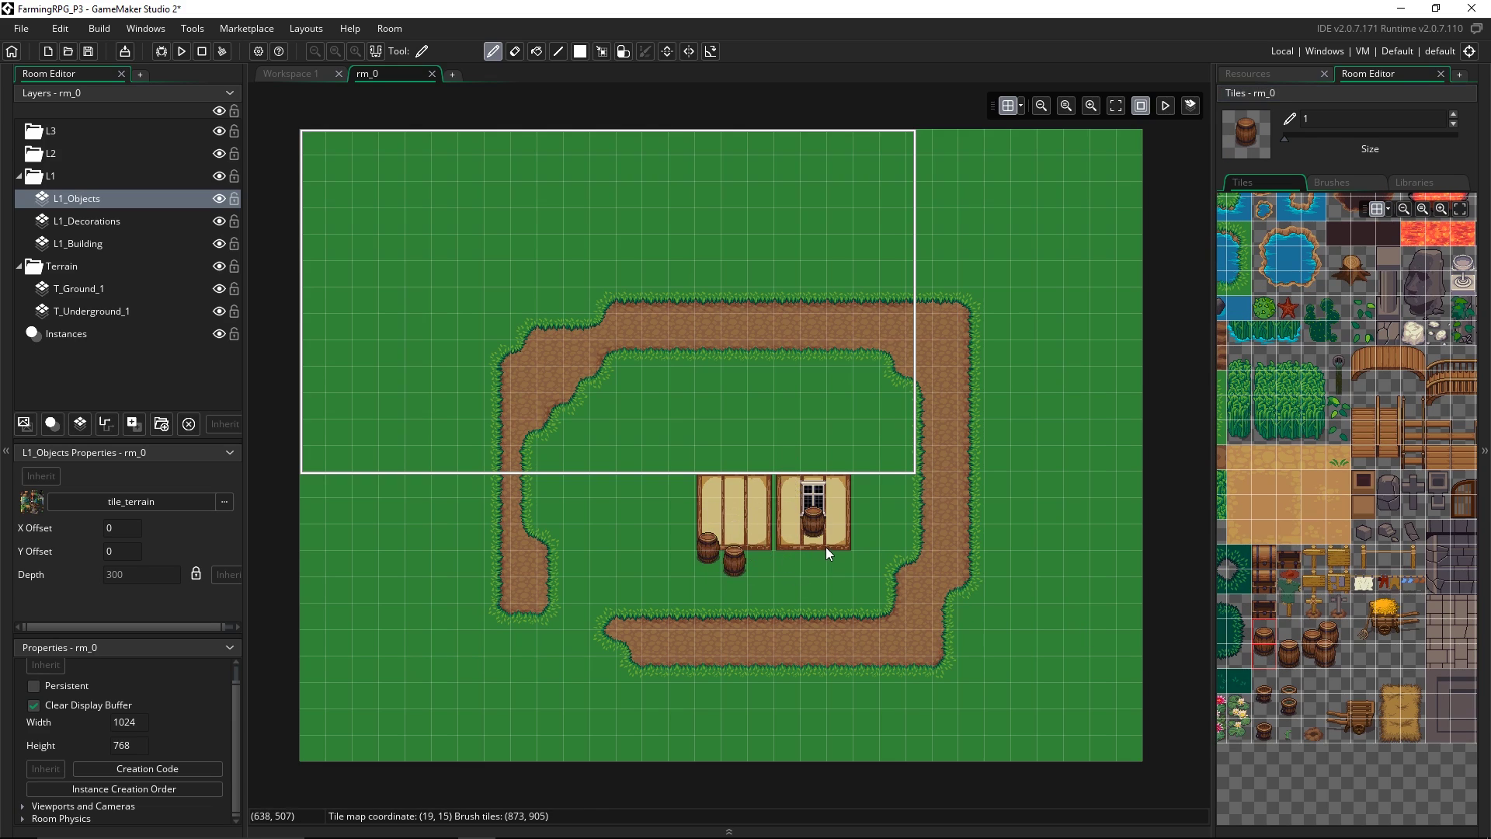
pyautogui.click(85, 153)
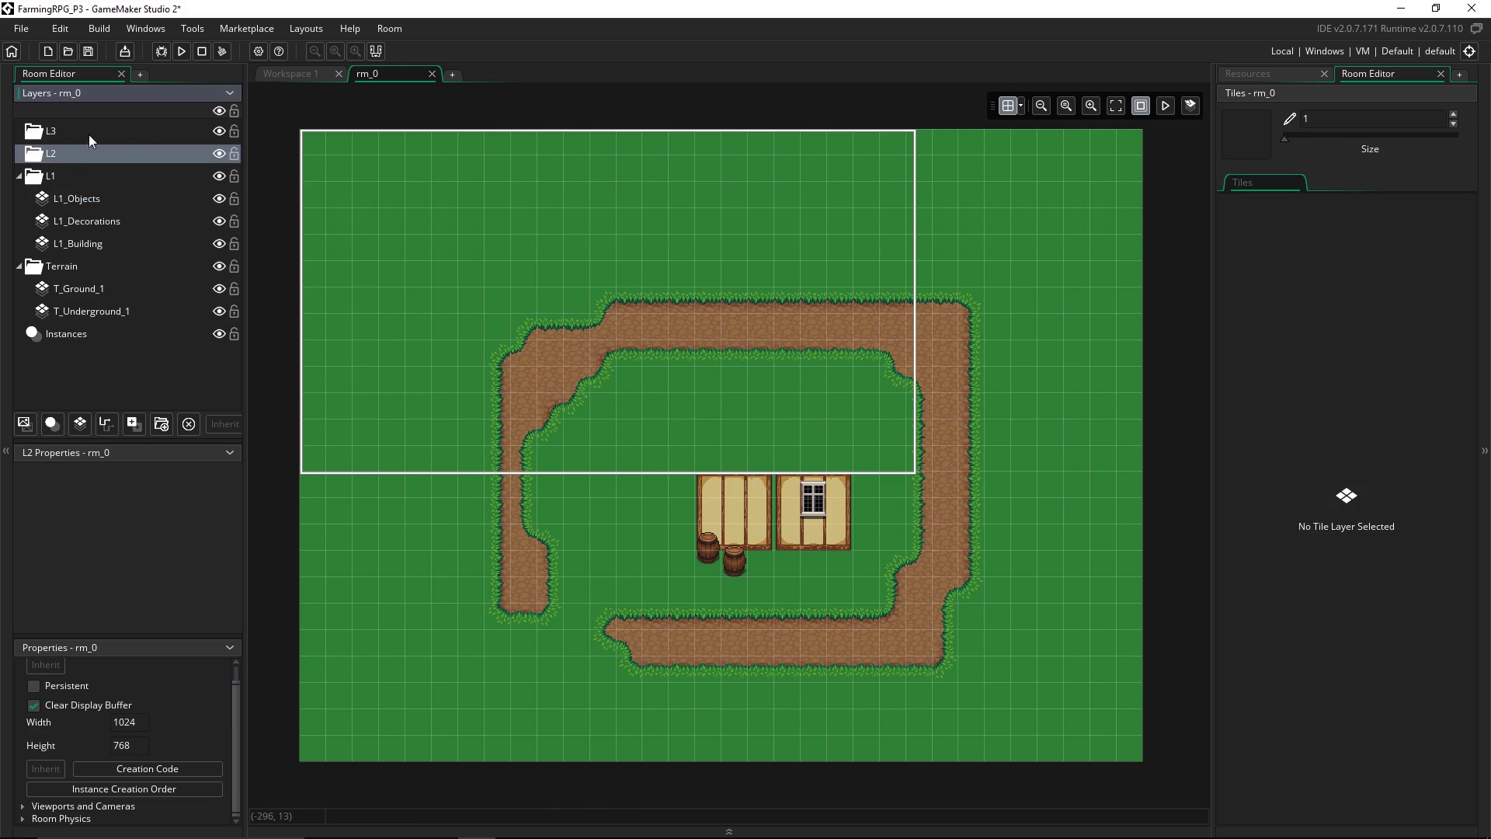
# Create an L2_Building tile layer using the tile_cottage tileset
pyautogui.click(80, 423)
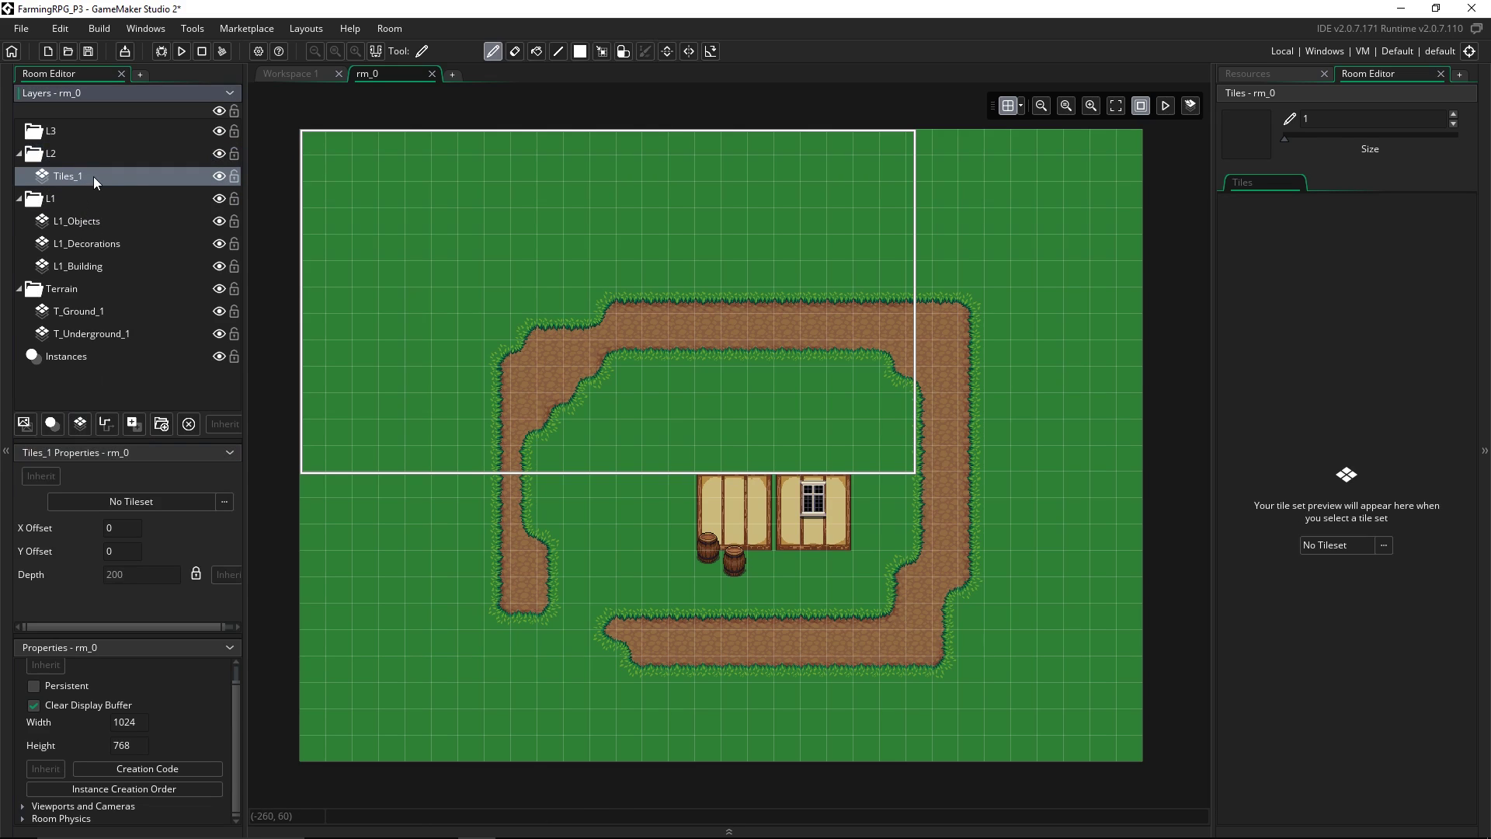
pyautogui.doubleClick(68, 176)
pyautogui.write('L2_Building')
pyautogui.press('Return')
pyautogui.click(224, 501)
pyautogui.click(356, 556)
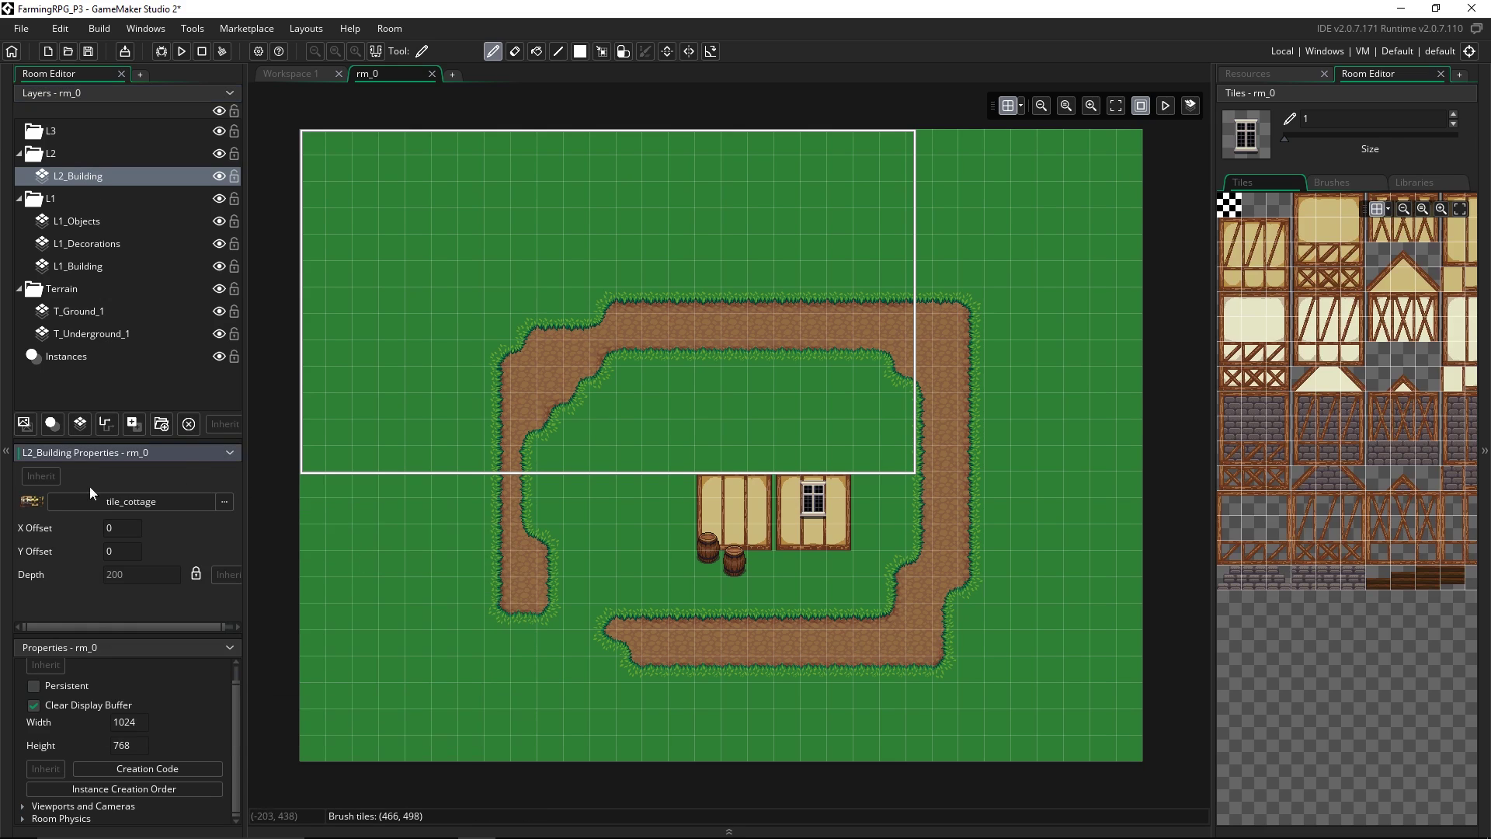
# Create an L2_Decorations tile layer, also using tile_cottage
pyautogui.click(80, 424)
pyautogui.doubleClick(95, 171)
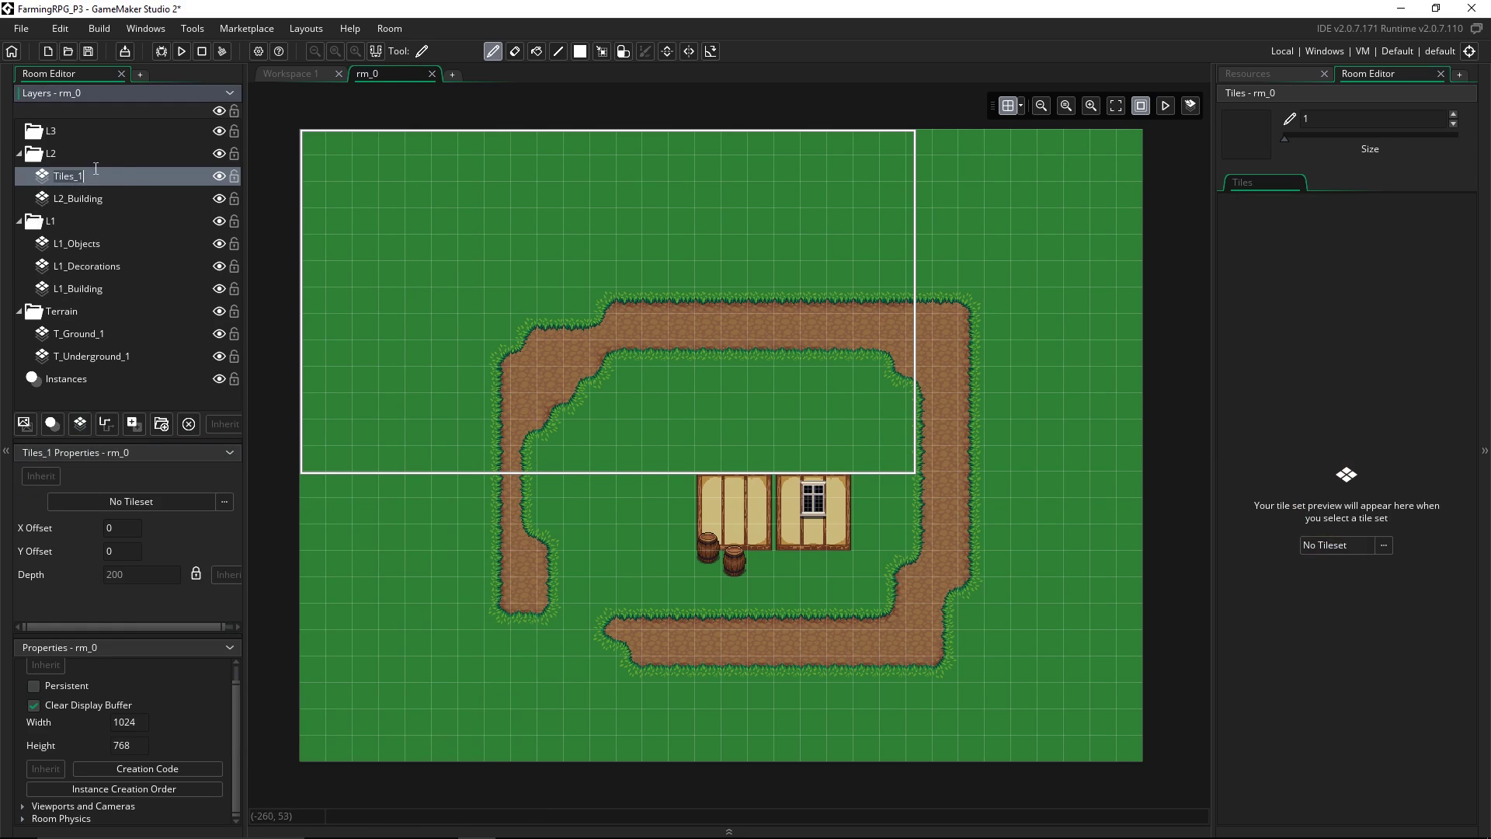
pyautogui.write('L2_Decorations')
pyautogui.press('Return')
pyautogui.click(224, 501)
pyautogui.click(348, 559)
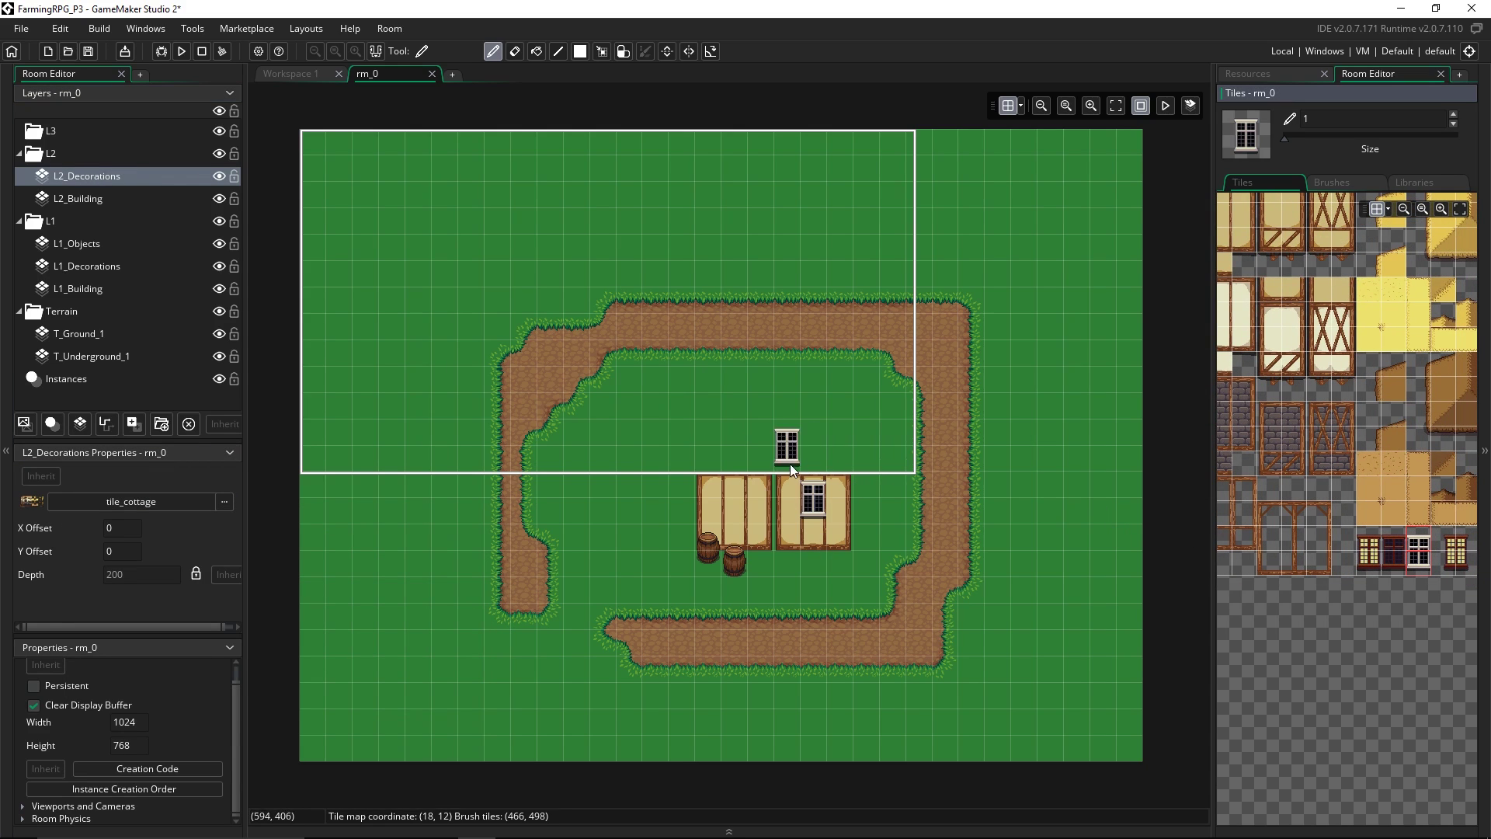
# Stamp a block of cottage wall tiles above the cottage on L2_Building
pyautogui.click(85, 198)
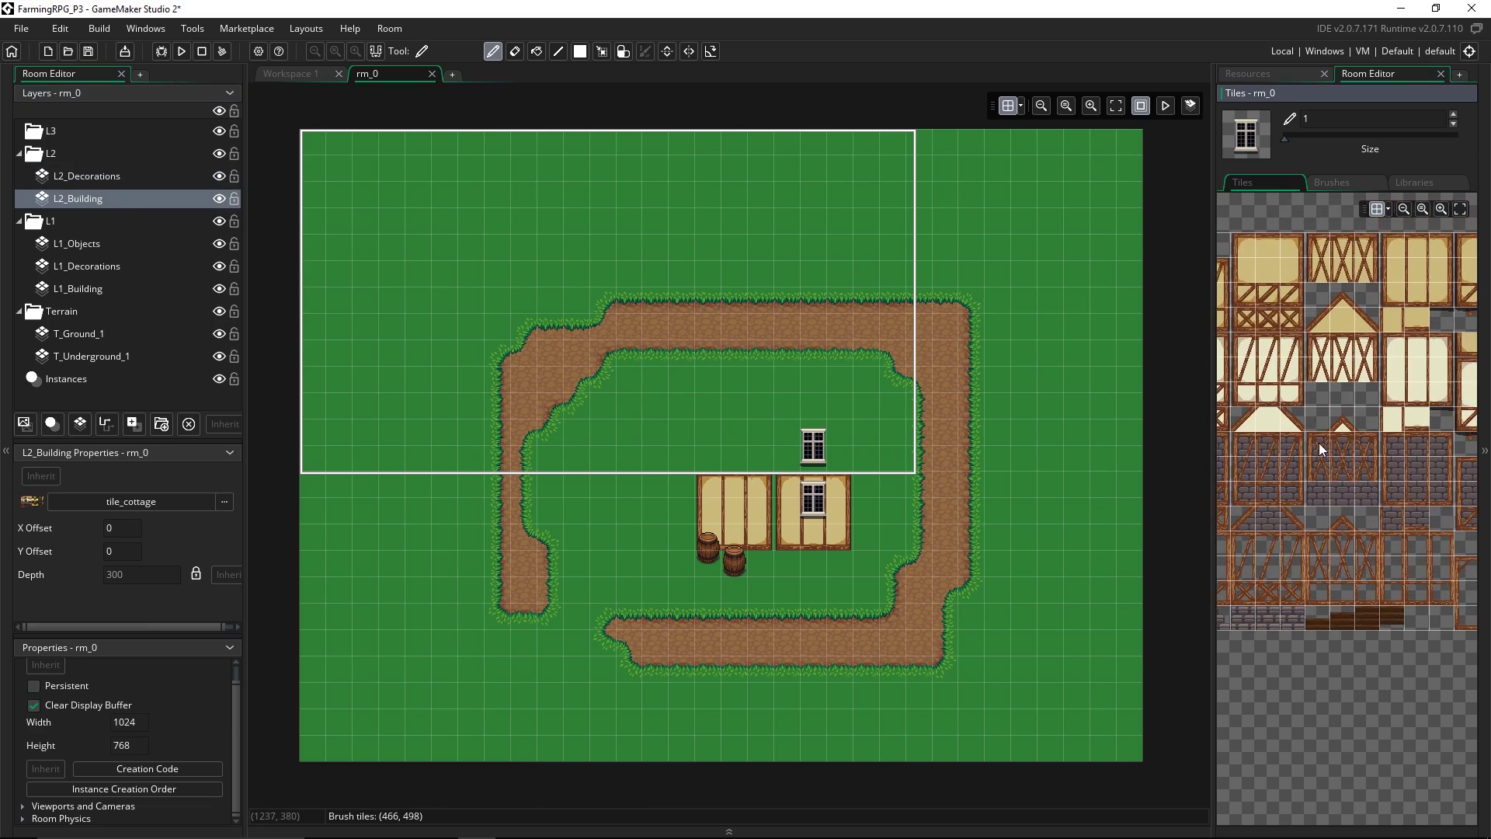
pyautogui.moveTo(1245, 248); pyautogui.dragTo(1285, 299)
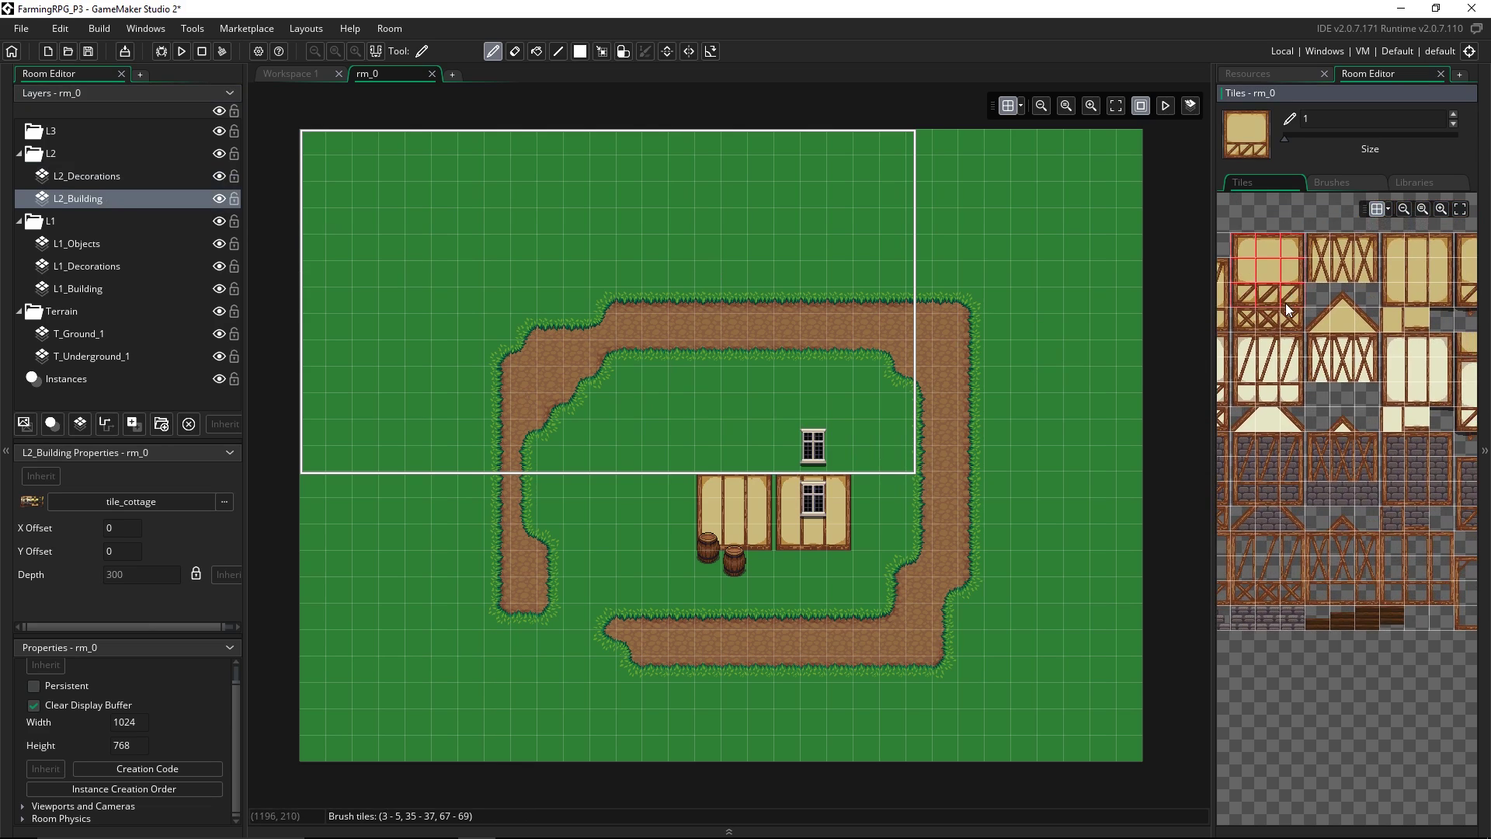
pyautogui.click(806, 435)
# Create an L2_Roof tile layer at the bottom of L2 using tile_cottage
pyautogui.click(77, 154)
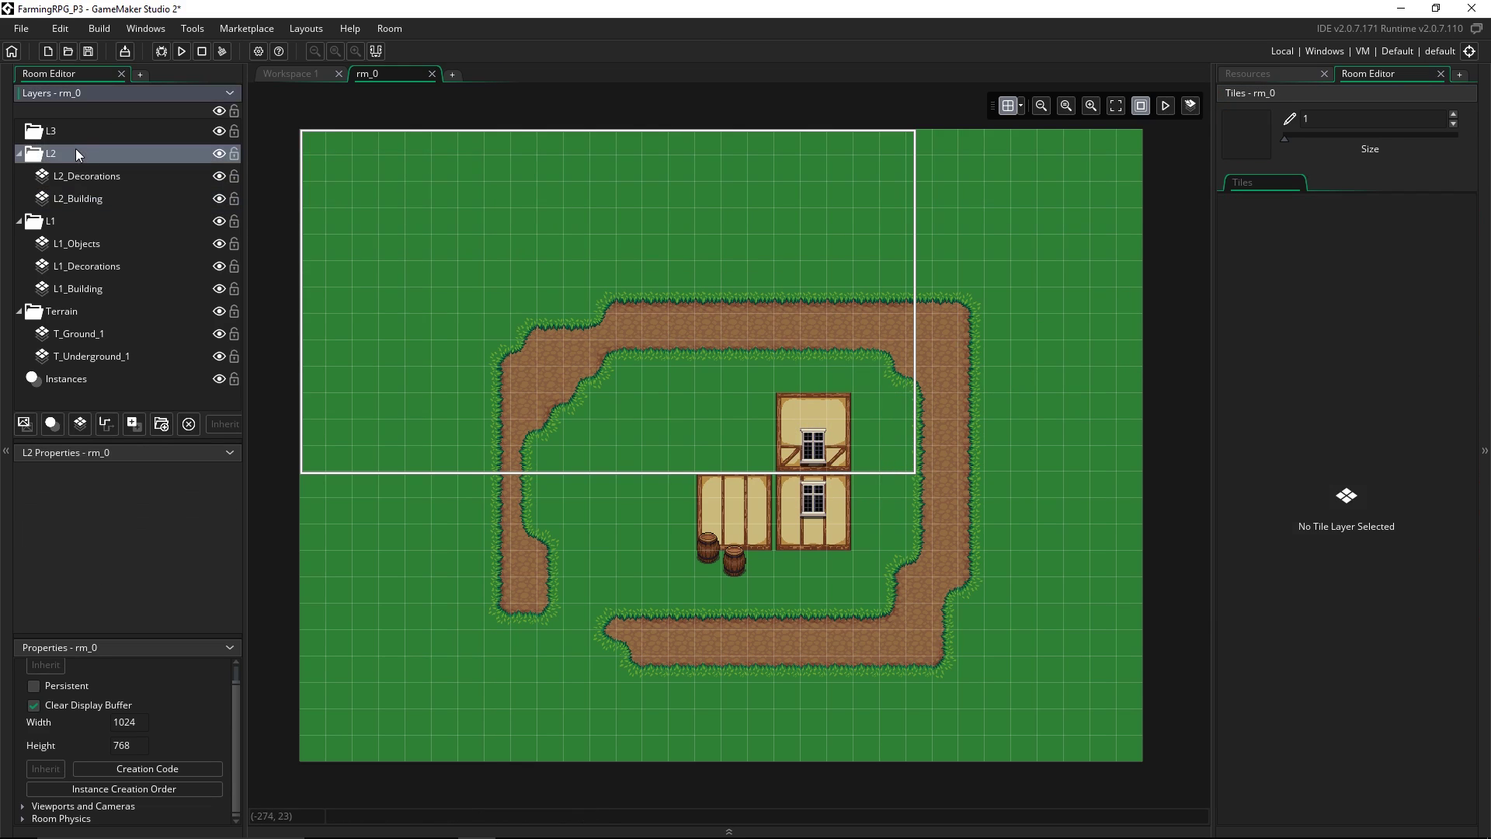
pyautogui.click(80, 423)
pyautogui.doubleClick(72, 176)
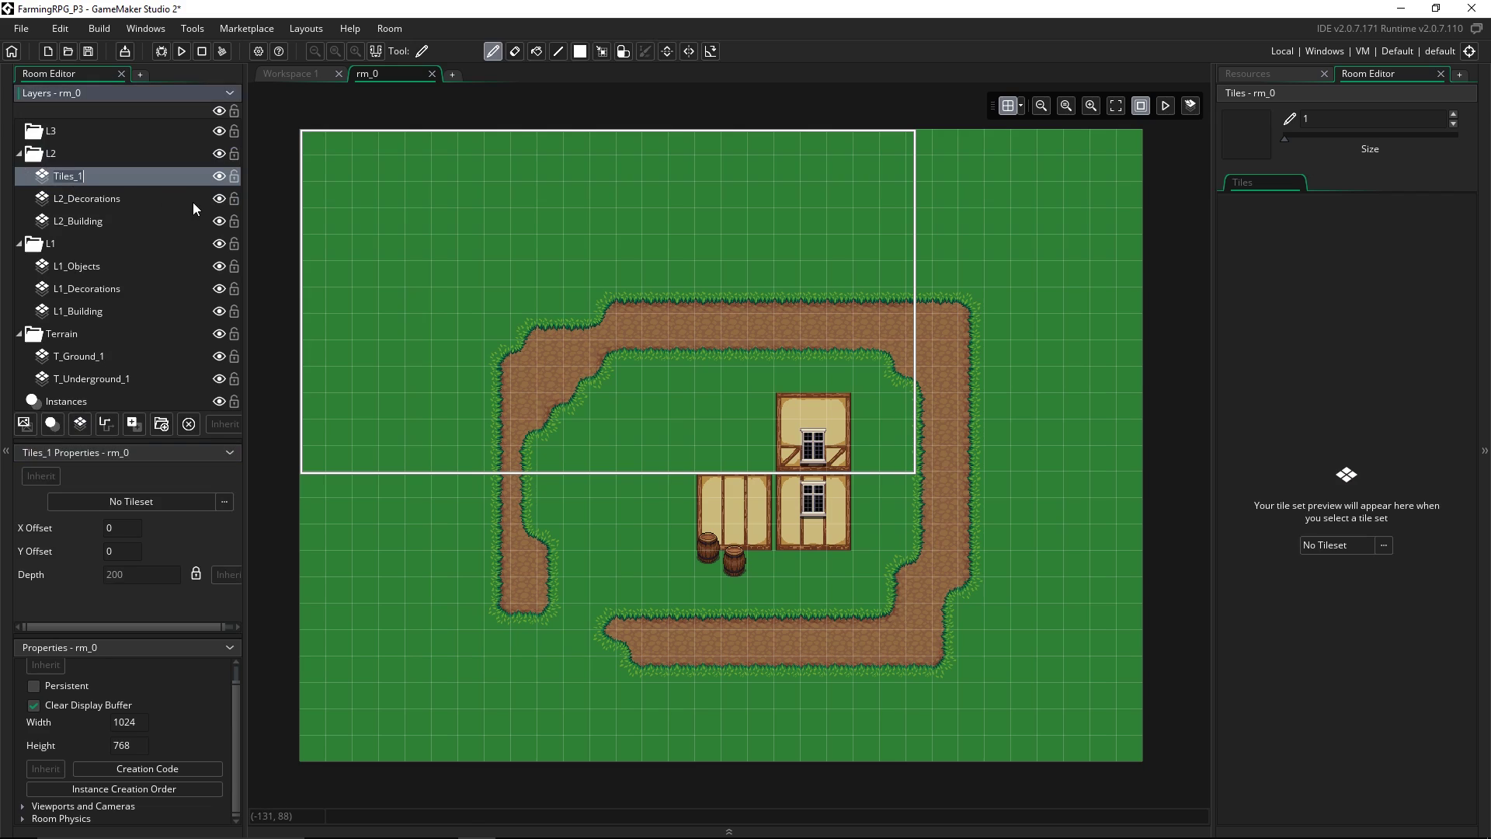
pyautogui.write('L2_Roof')
pyautogui.press('Return')
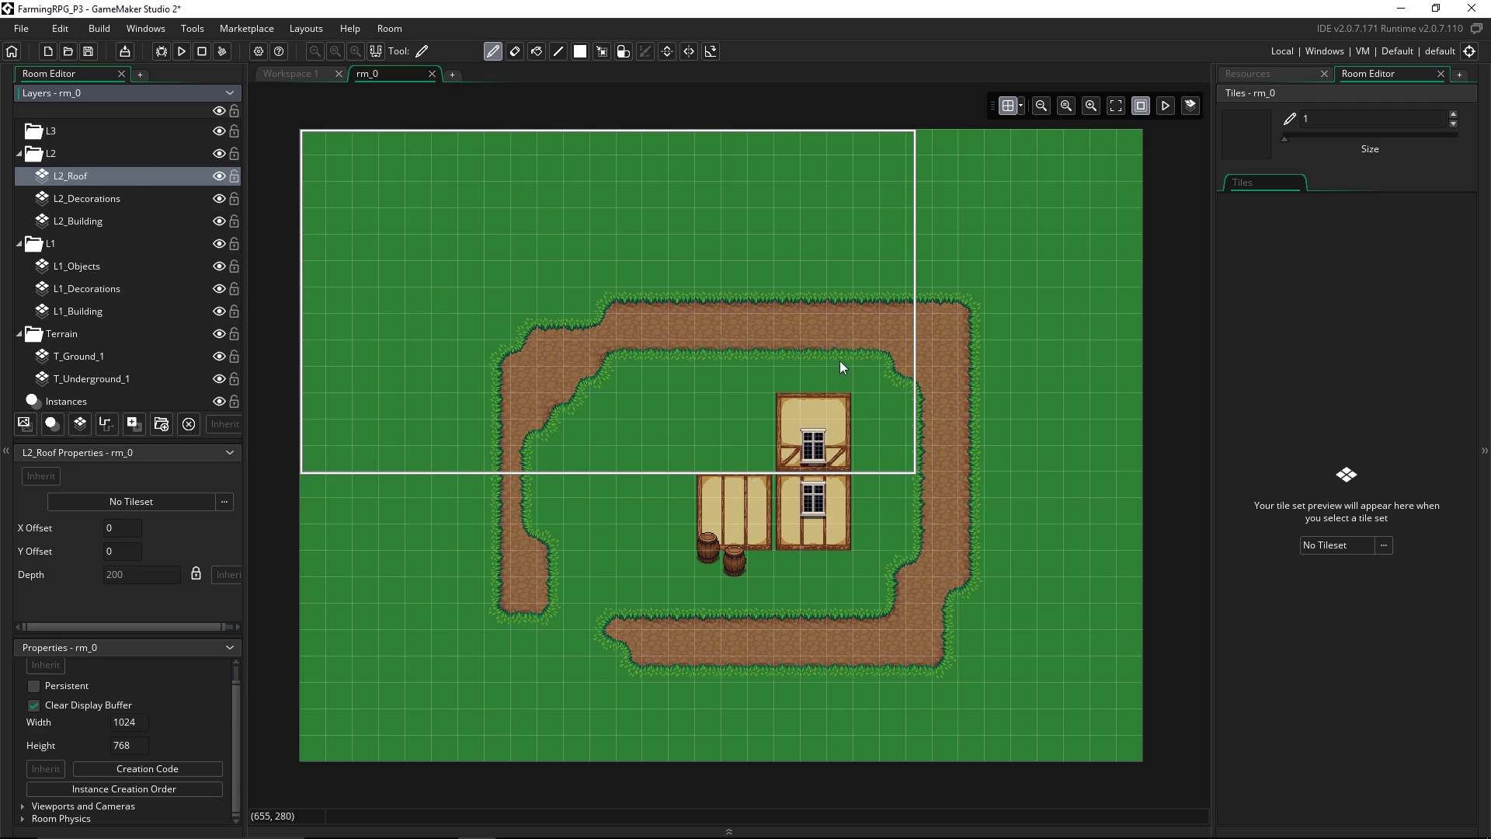
pyautogui.moveTo(82, 177); pyautogui.dragTo(78, 227)
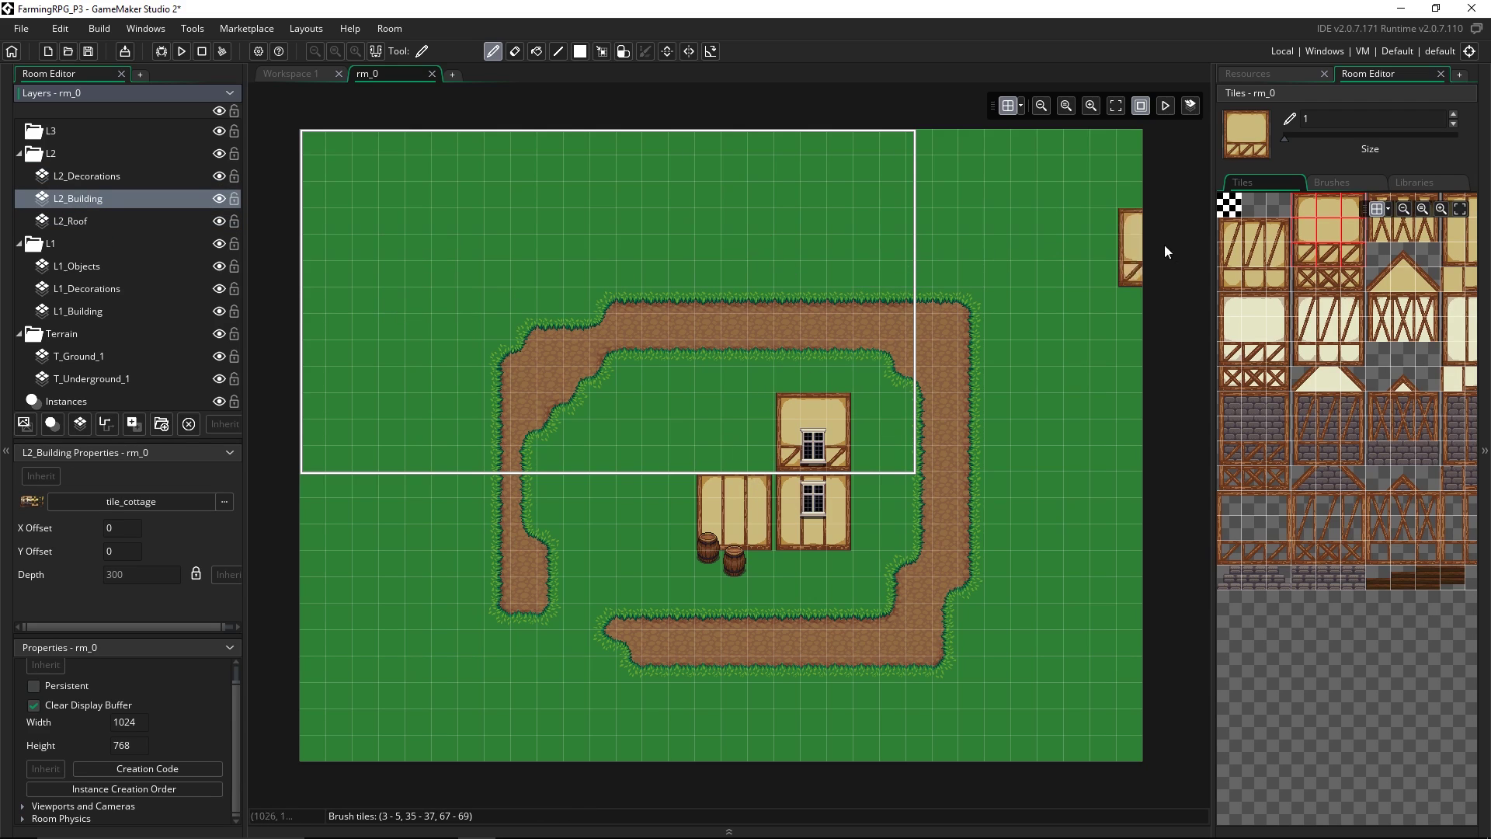
pyautogui.click(72, 221)
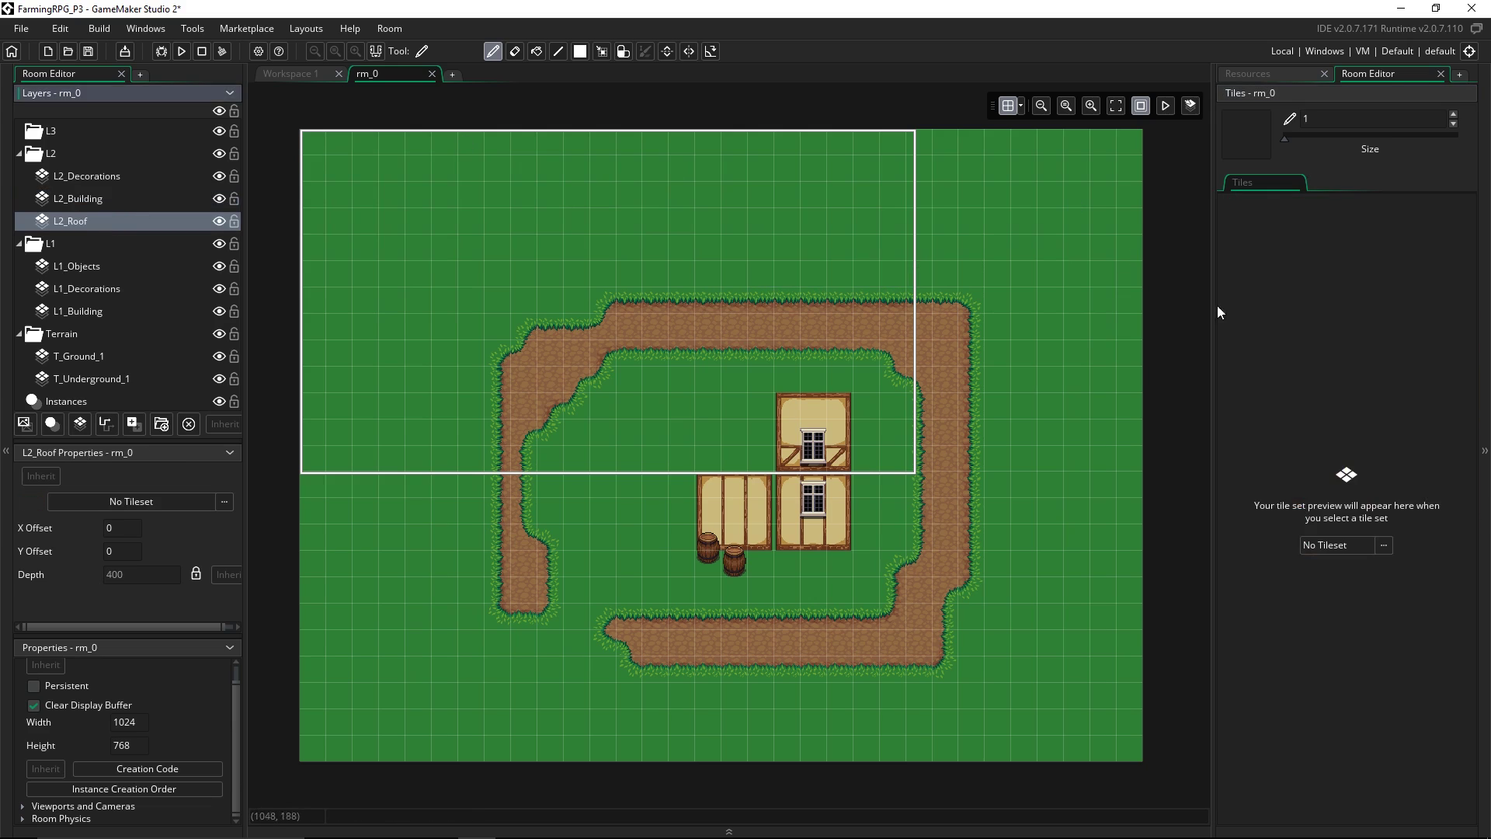
pyautogui.click(1355, 545)
pyautogui.click(1210, 590)
# Paint a brown hip-roof block over the left cottage section
pyautogui.keyDown('ctrl'); pyautogui.scroll(4, 1304, 471); pyautogui.keyUp('ctrl')
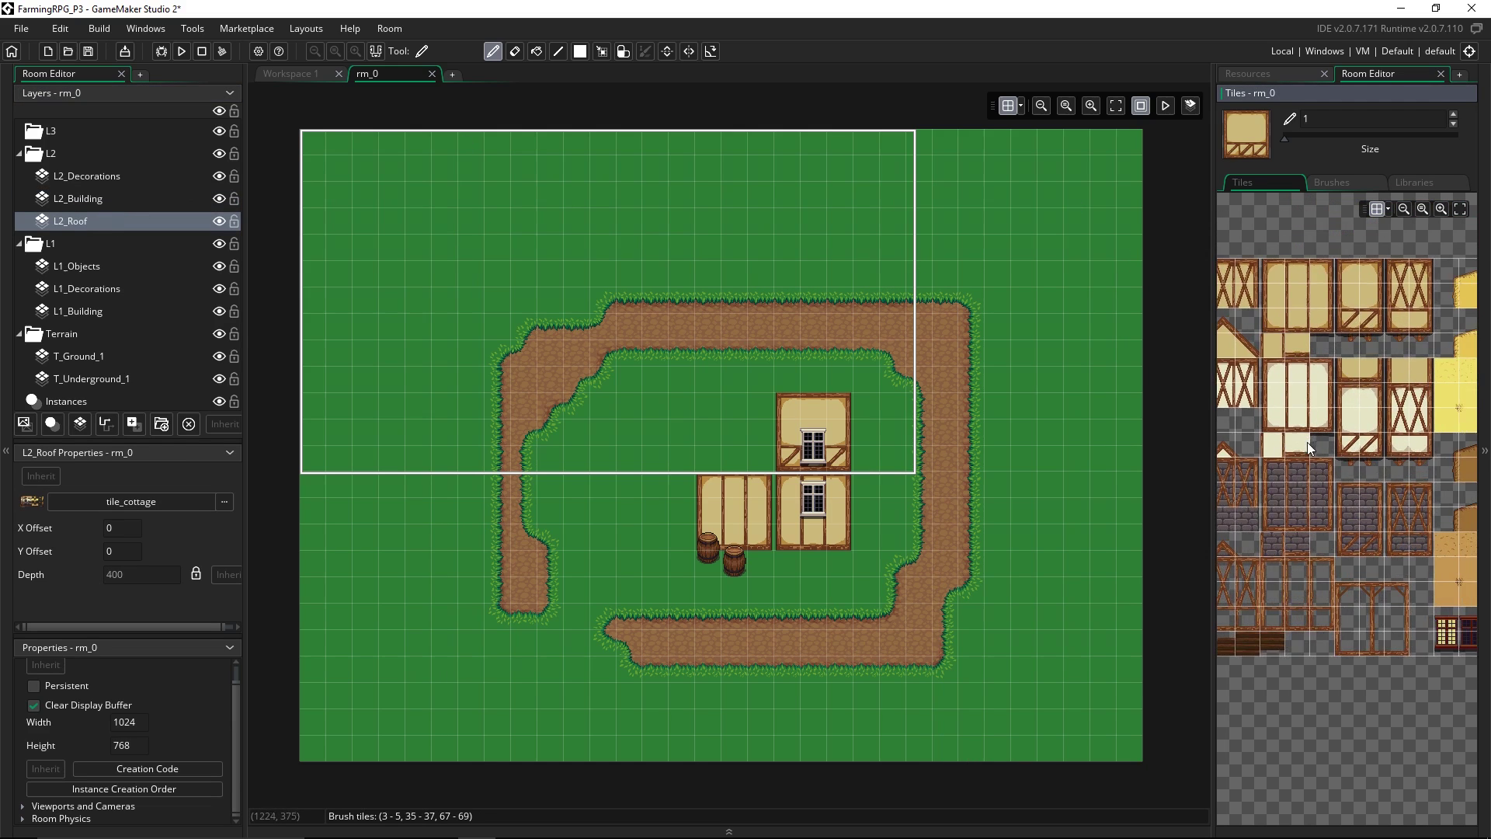
pyautogui.moveTo(1303, 471); pyautogui.dragTo(1332, 459, button='middle')
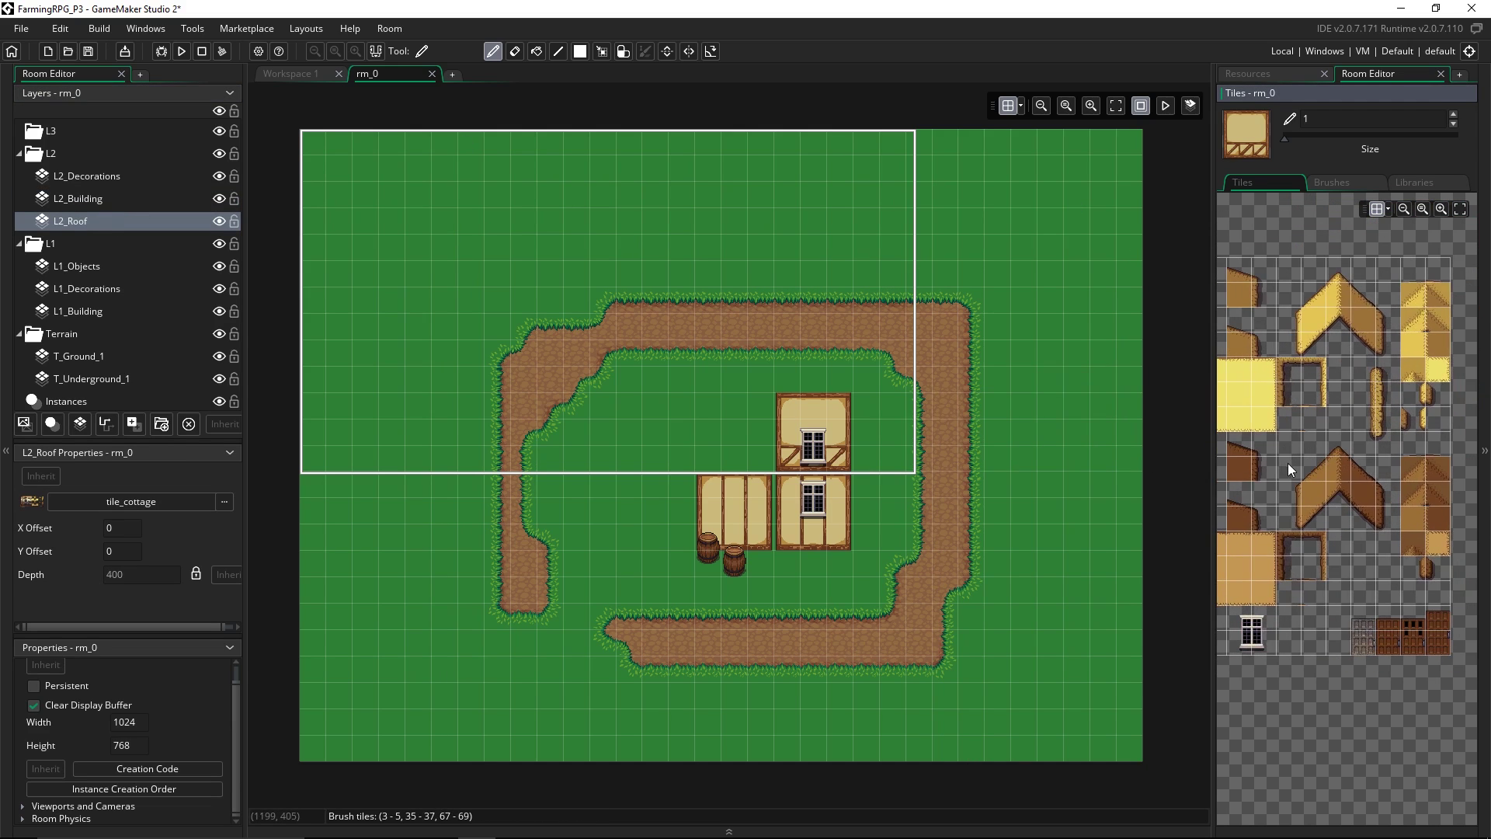
pyautogui.moveTo(1288, 463); pyautogui.dragTo(1394, 517)
pyautogui.moveTo(1237, 520); pyautogui.dragTo(1440, 489, button='middle')
pyautogui.moveTo(1323, 415)
pyautogui.mouseDown()
pyautogui.moveTo(1414, 489)
pyautogui.moveTo(1404, 581)
pyautogui.mouseUp()
pyautogui.click(755, 472)
pyautogui.click(1474, 508)
pyautogui.moveTo(1474, 501)
pyautogui.mouseDown(button='middle')
pyautogui.moveTo(1321, 497)
pyautogui.moveTo(1344, 438)
pyautogui.moveTo(1404, 467)
pyautogui.mouseUp(button='middle')
pyautogui.click(62, 133)
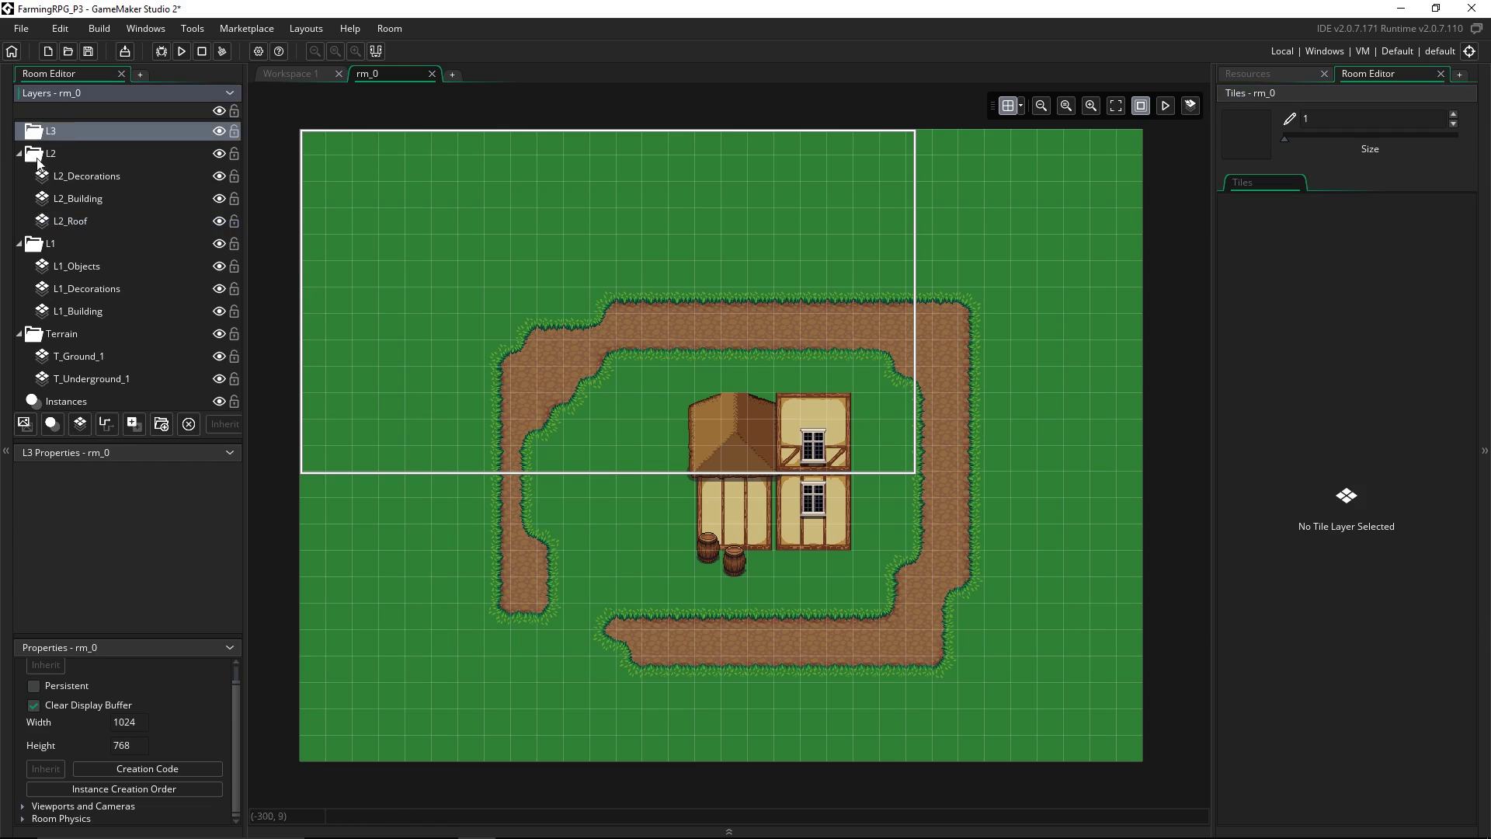
# Create an L3_Roof tile layer in L3 with the tile_cottage tileset
pyautogui.click(80, 423)
pyautogui.doubleClick(92, 153)
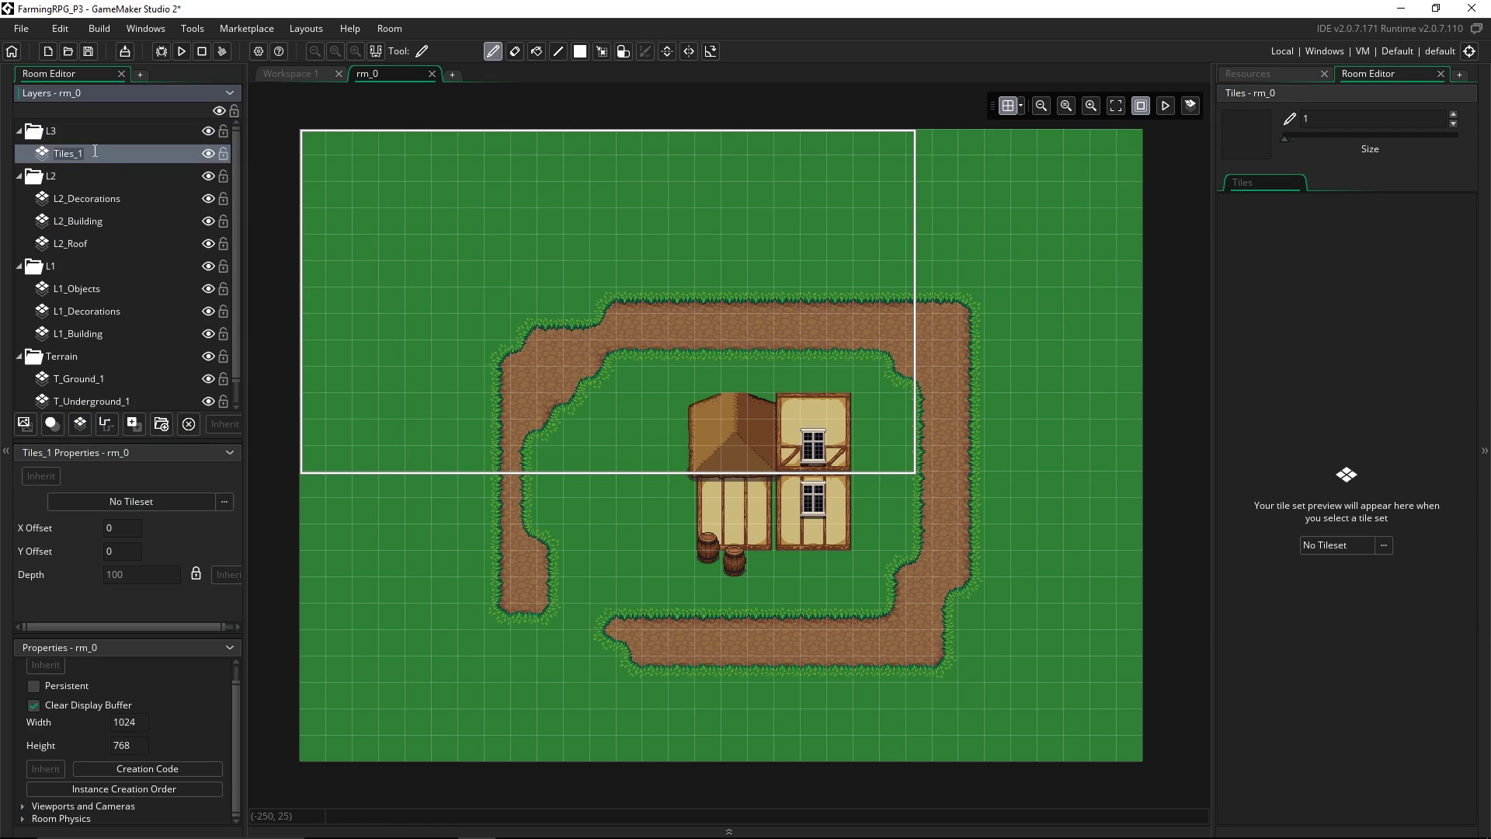
pyautogui.write('L3_Roof')
pyautogui.press('Return')
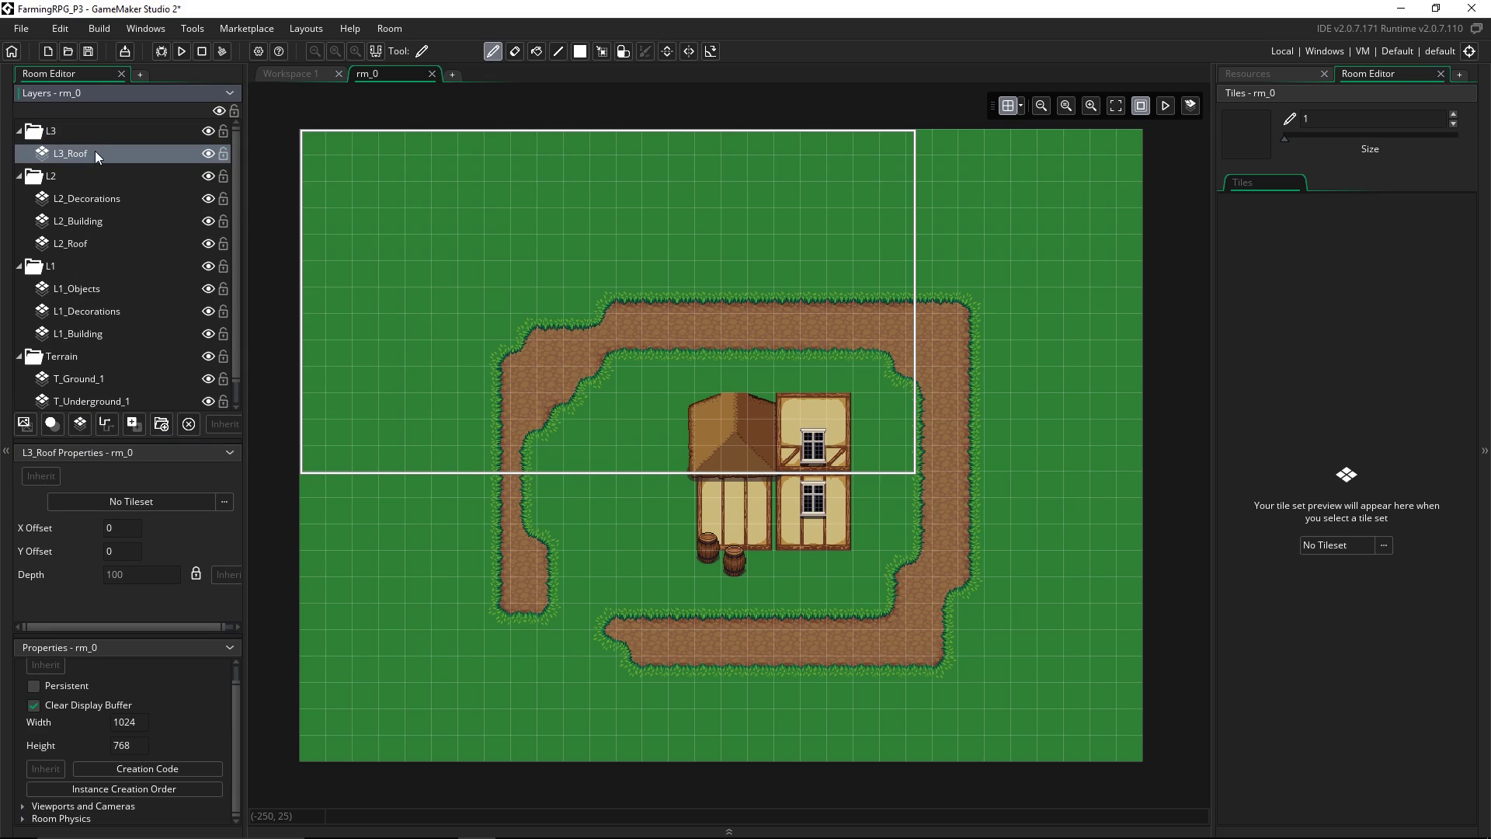
pyautogui.click(159, 501)
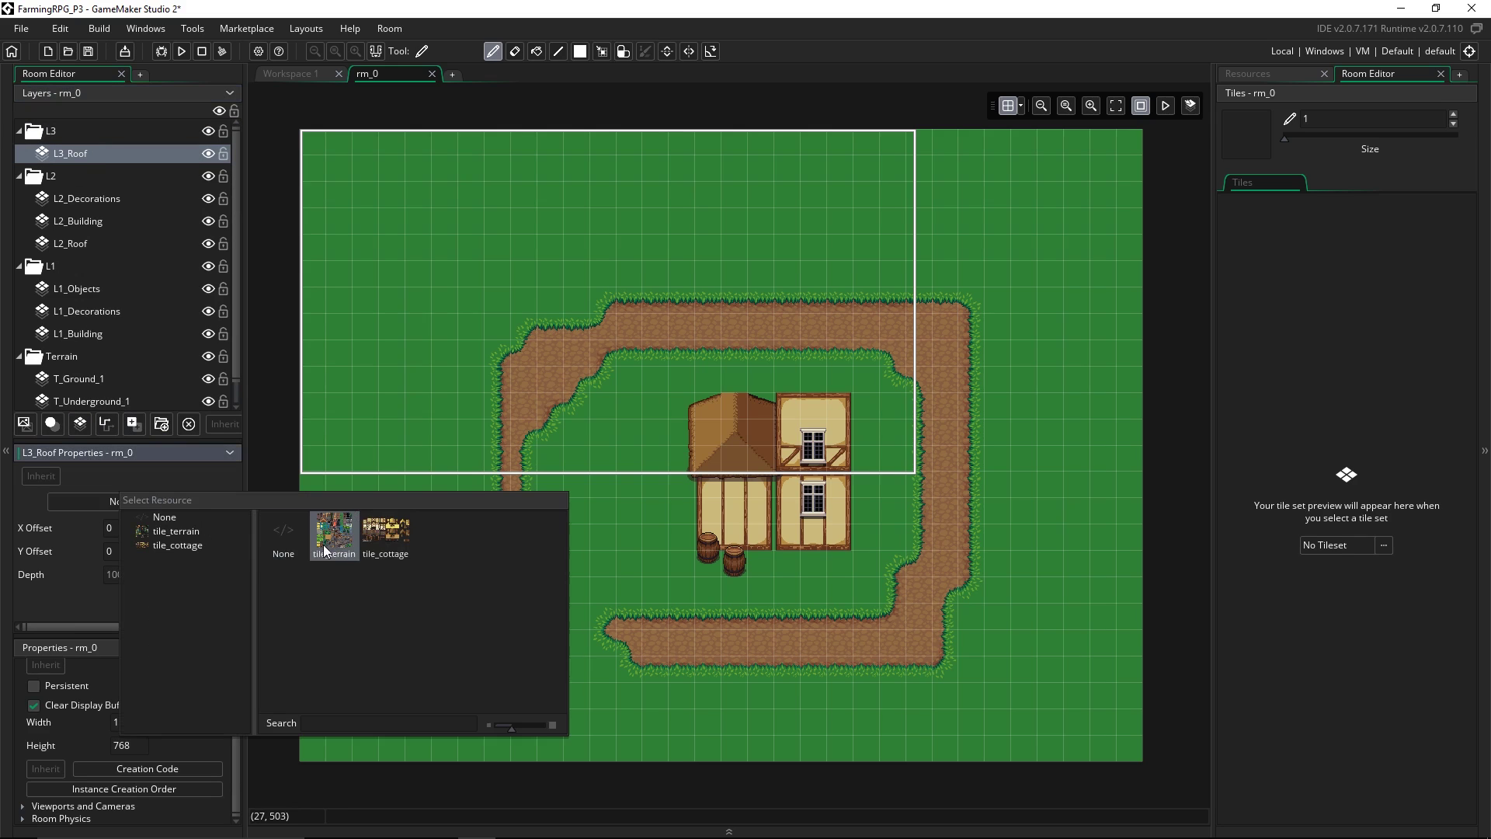
pyautogui.click(387, 536)
# Place a 4x4 block of roof tiles on the taller cottage section
pyautogui.moveTo(1464, 506); pyautogui.dragTo(1073, 537, button='middle')
pyautogui.moveTo(1468, 469); pyautogui.dragTo(1347, 448, button='middle')
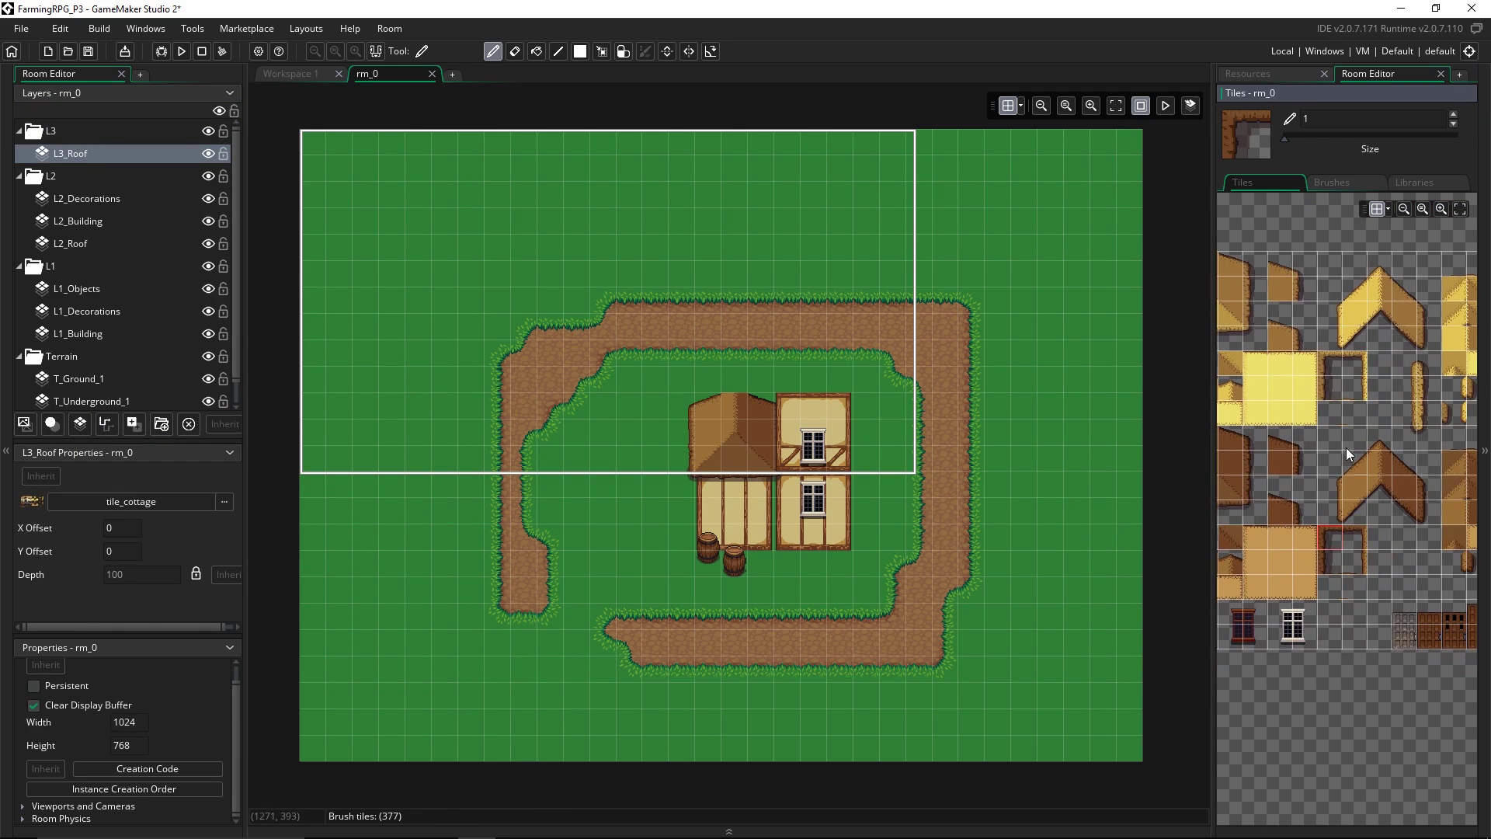
pyautogui.moveTo(1331, 439)
pyautogui.mouseDown()
pyautogui.moveTo(1423, 511)
pyautogui.moveTo(1334, 457)
pyautogui.mouseUp()
pyautogui.click(816, 412)
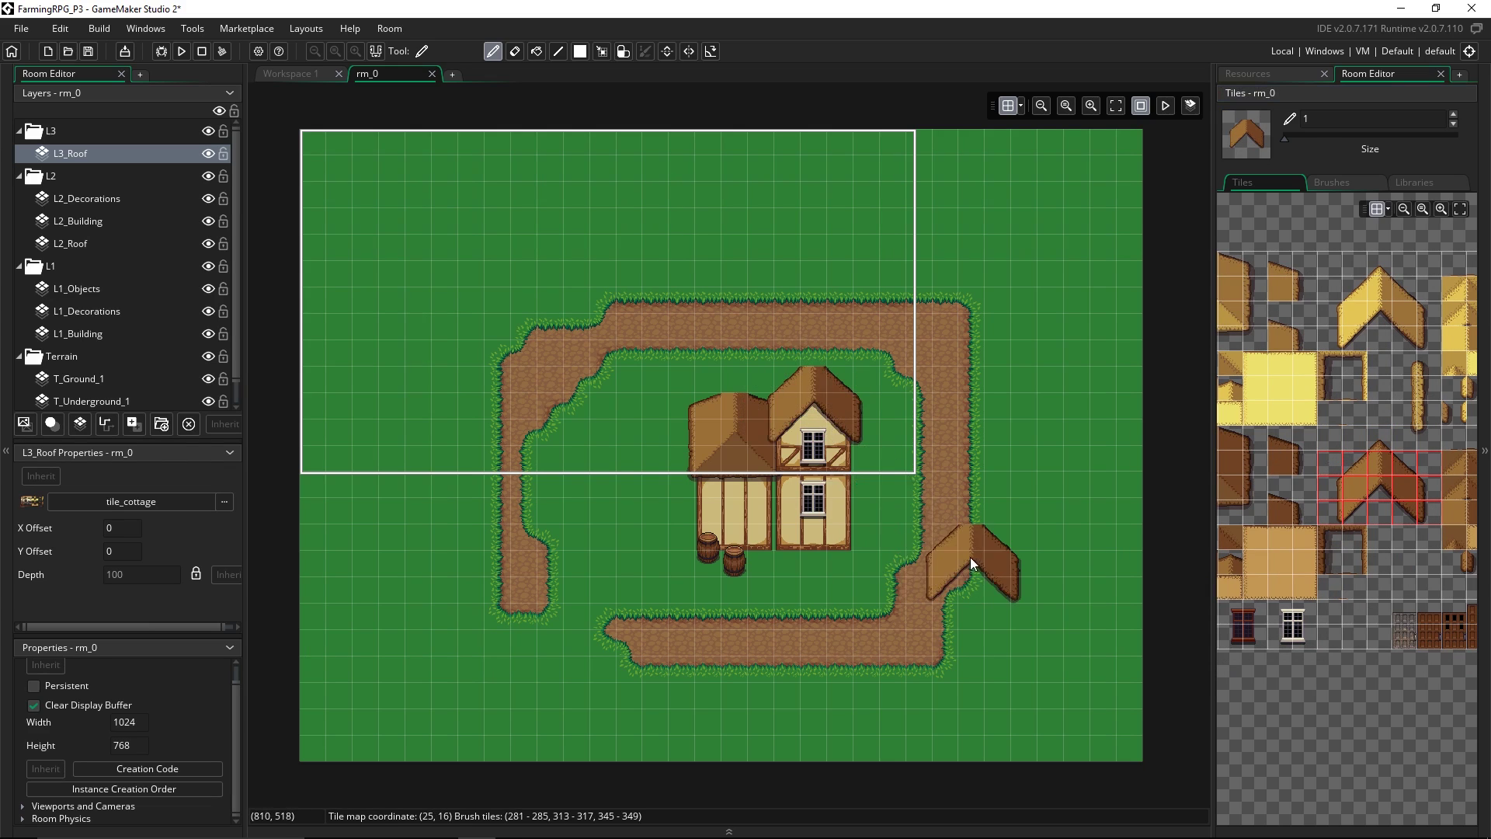
pyautogui.moveTo(975, 566); pyautogui.dragTo(940, 570, button='middle')
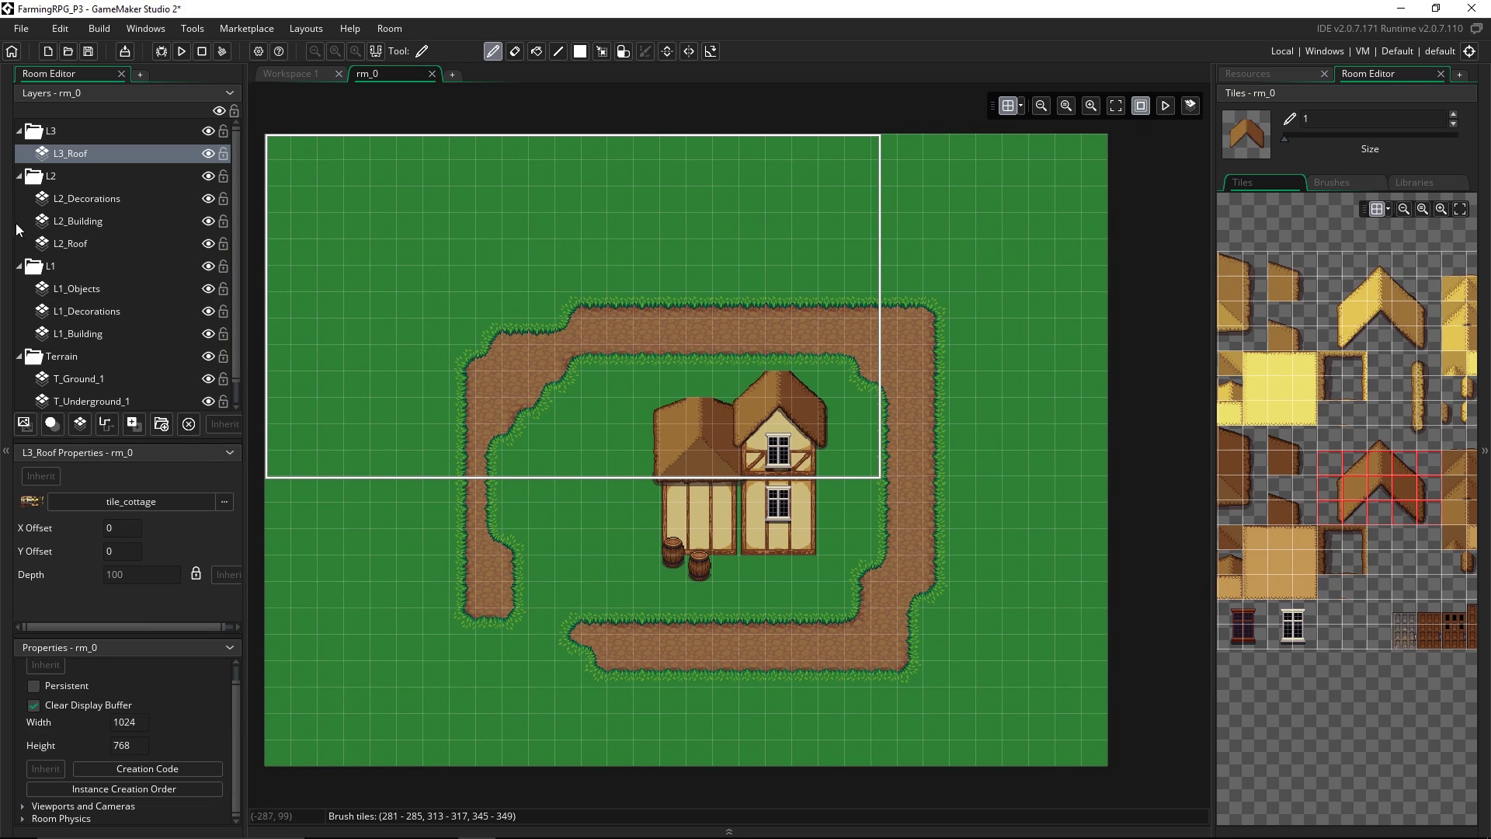
pyautogui.moveTo(626, 519); pyautogui.dragTo(631, 524, button='middle')
# Collapse the L3, L2, L1 and Terrain folders and move Instances above L1
pyautogui.click(19, 130)
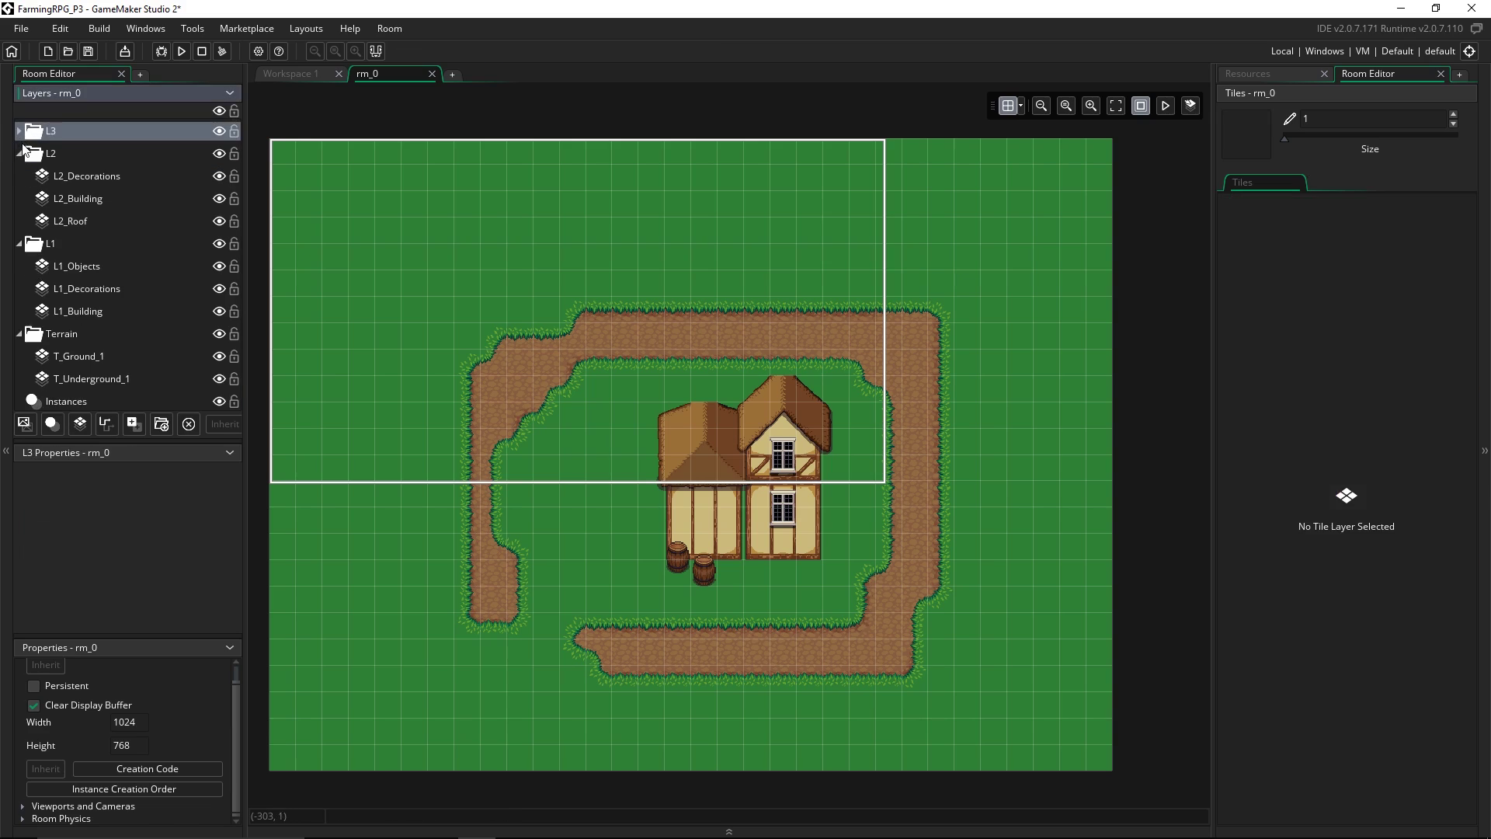
pyautogui.click(18, 153)
pyautogui.click(18, 175)
pyautogui.click(19, 198)
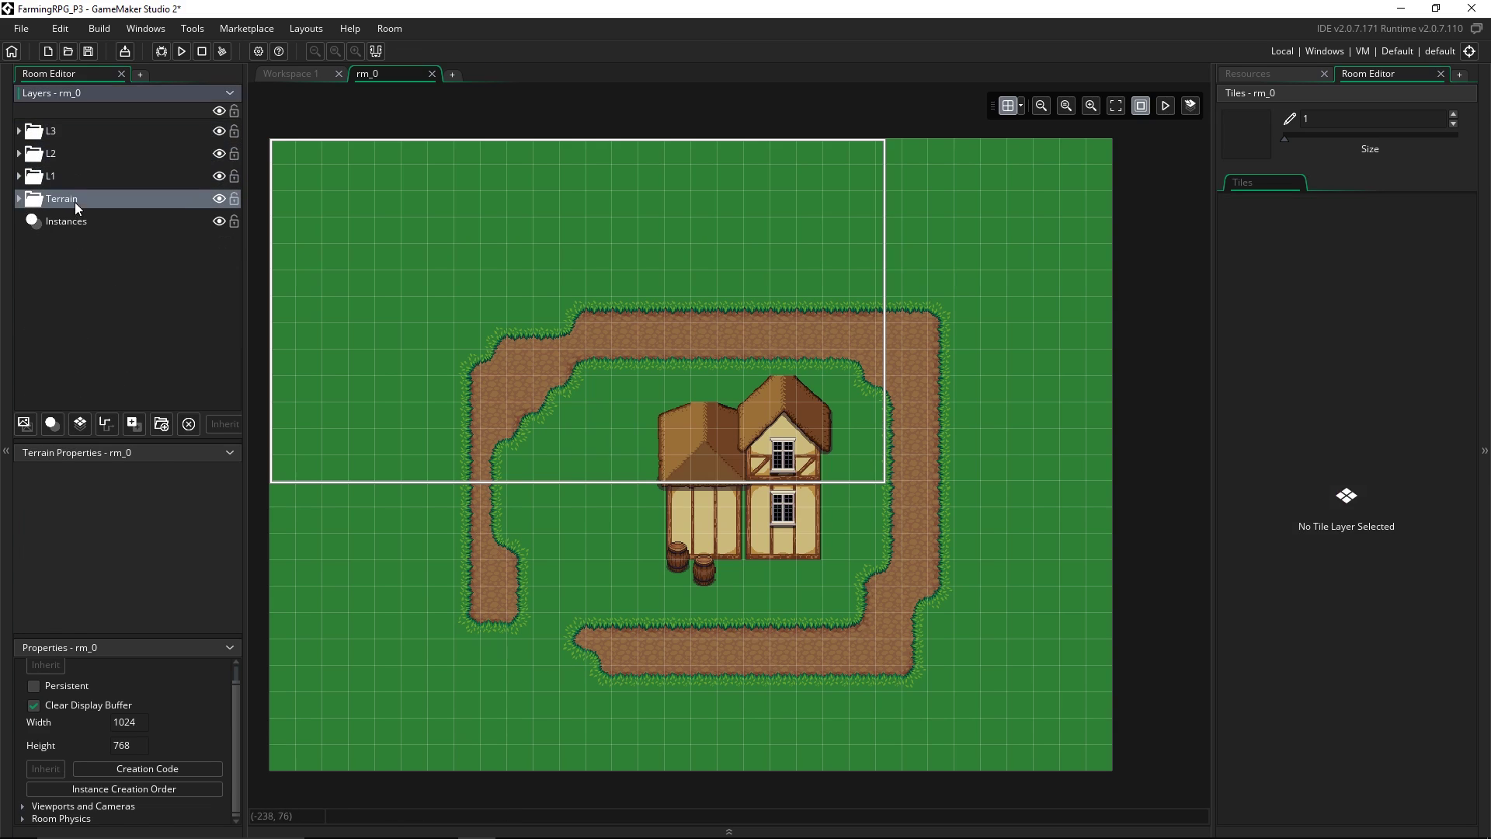
pyautogui.click(76, 220)
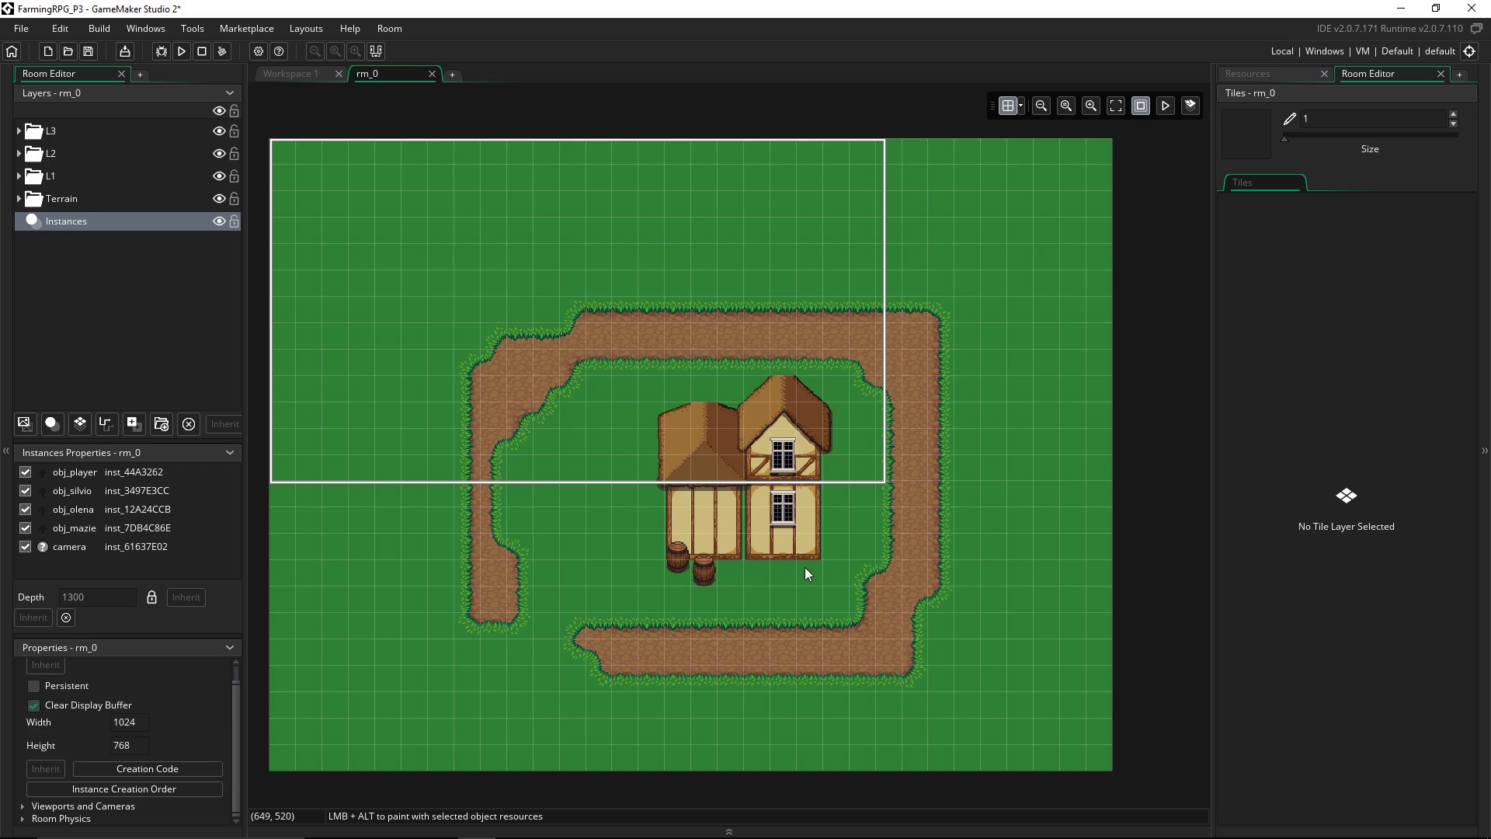
pyautogui.moveTo(69, 222); pyautogui.dragTo(70, 170)
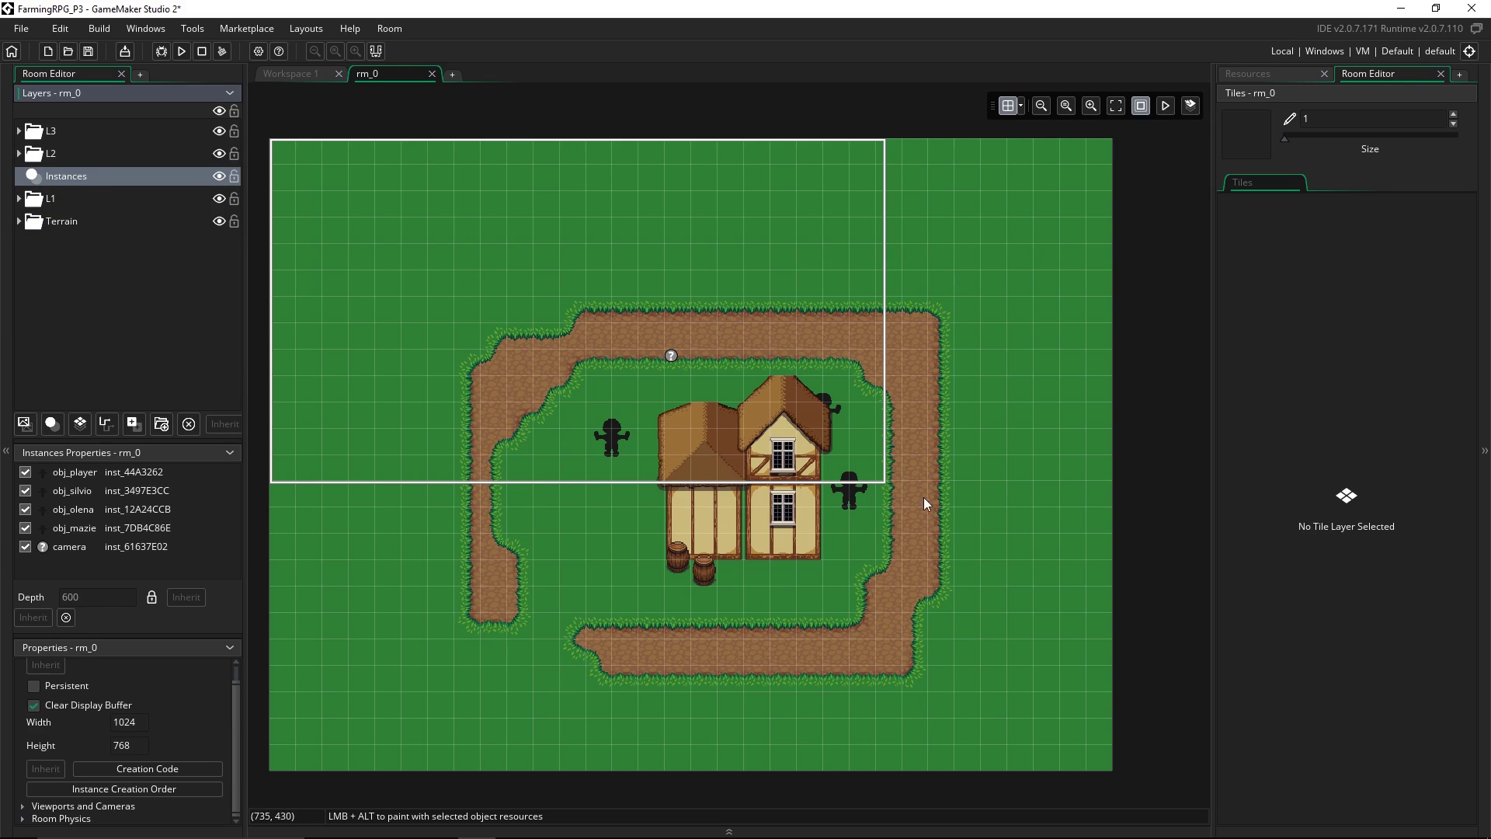
# Move obj_mazie next to the barrels by the house
pyautogui.click(850, 497)
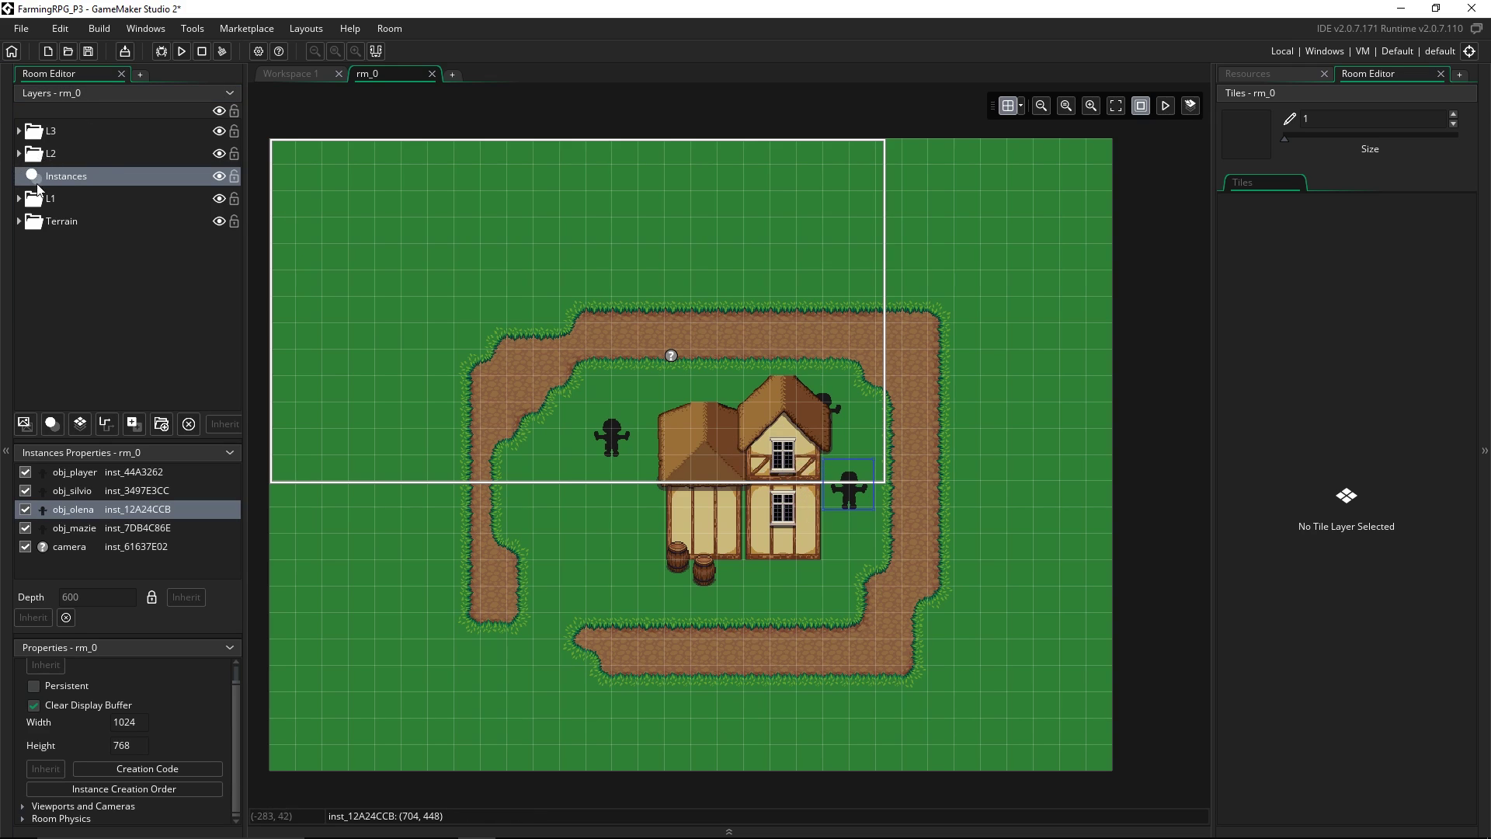
pyautogui.moveTo(605, 441); pyautogui.dragTo(638, 551)
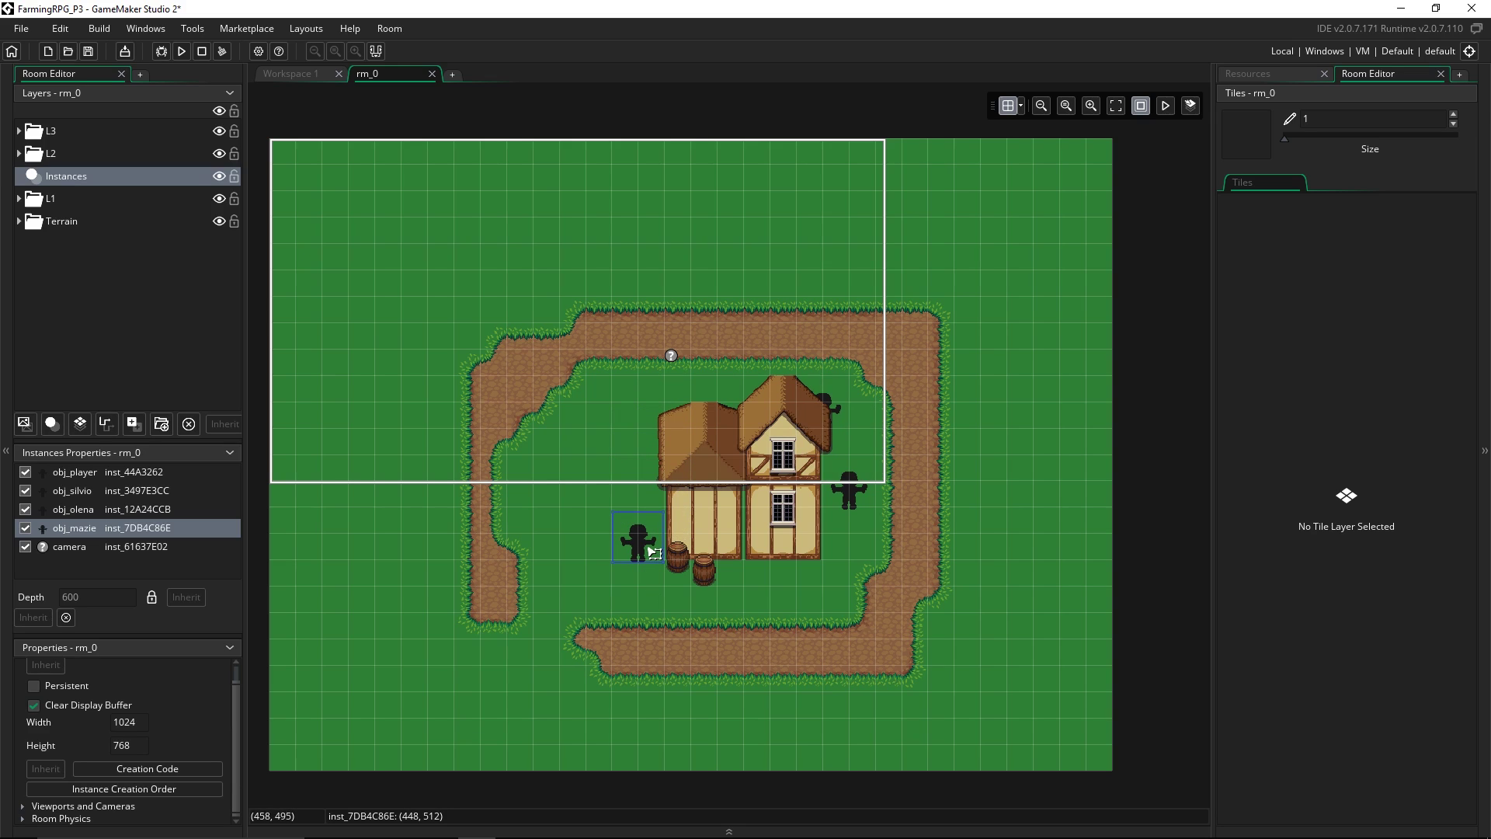
pyautogui.click(686, 544)
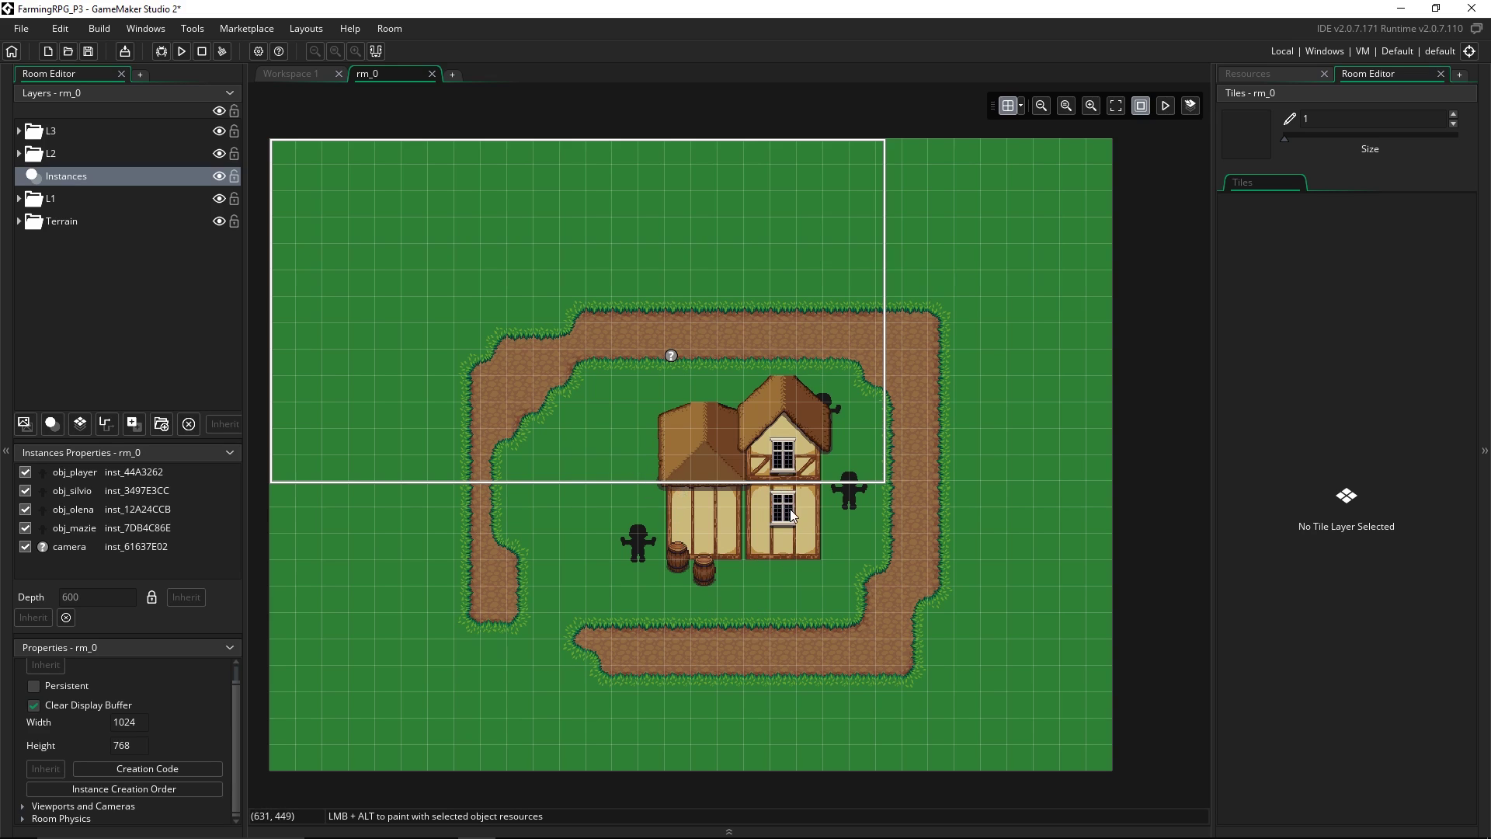
# Expand the Terrain, L1, L2 and L3 folders again
pyautogui.click(18, 220)
pyautogui.click(19, 198)
pyautogui.click(20, 153)
pyautogui.click(18, 131)
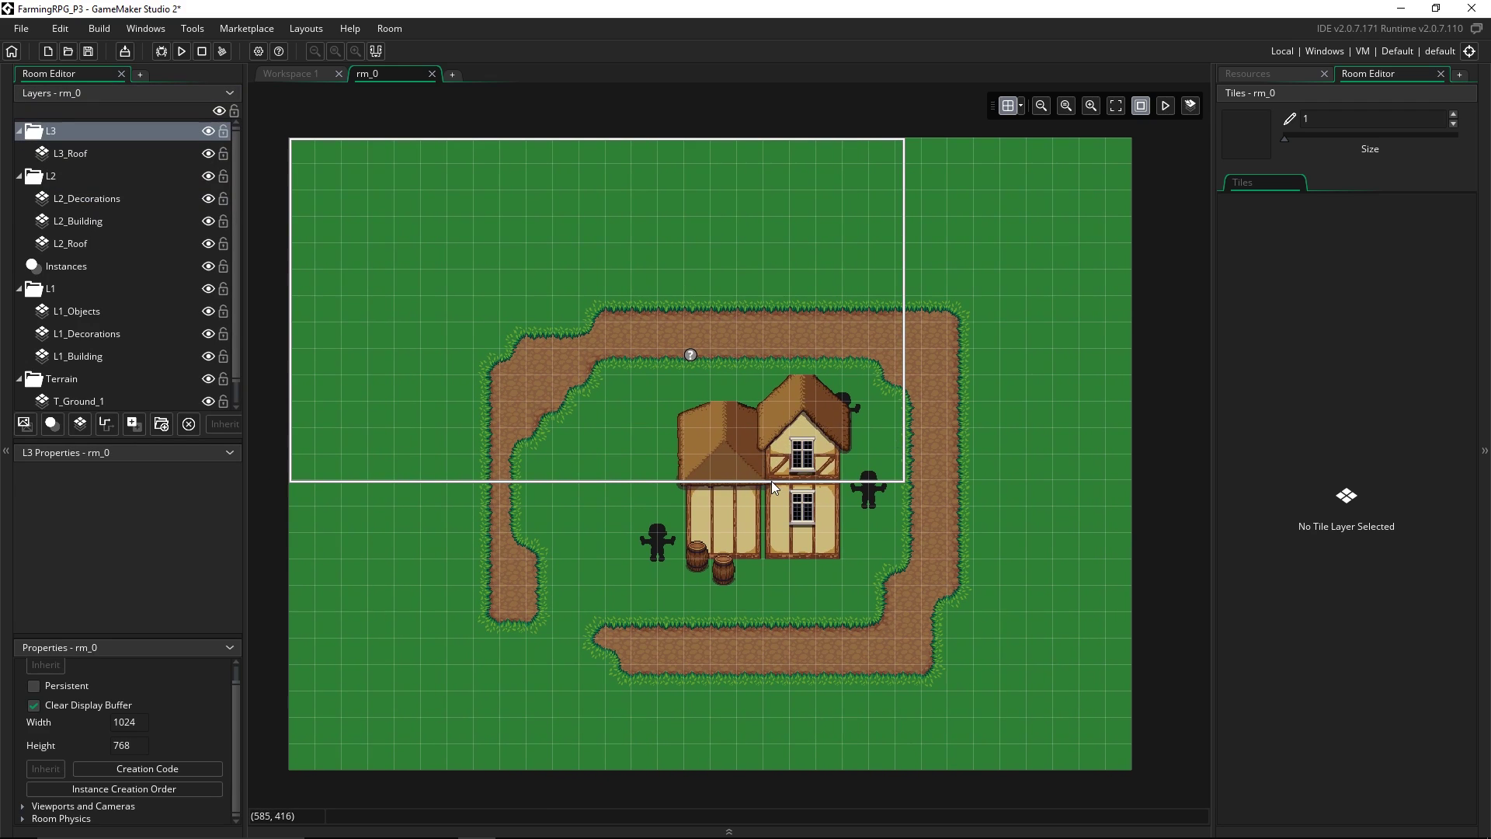
# Check the room's Width and Height in Properties and look over rm_0
pyautogui.click(126, 722)
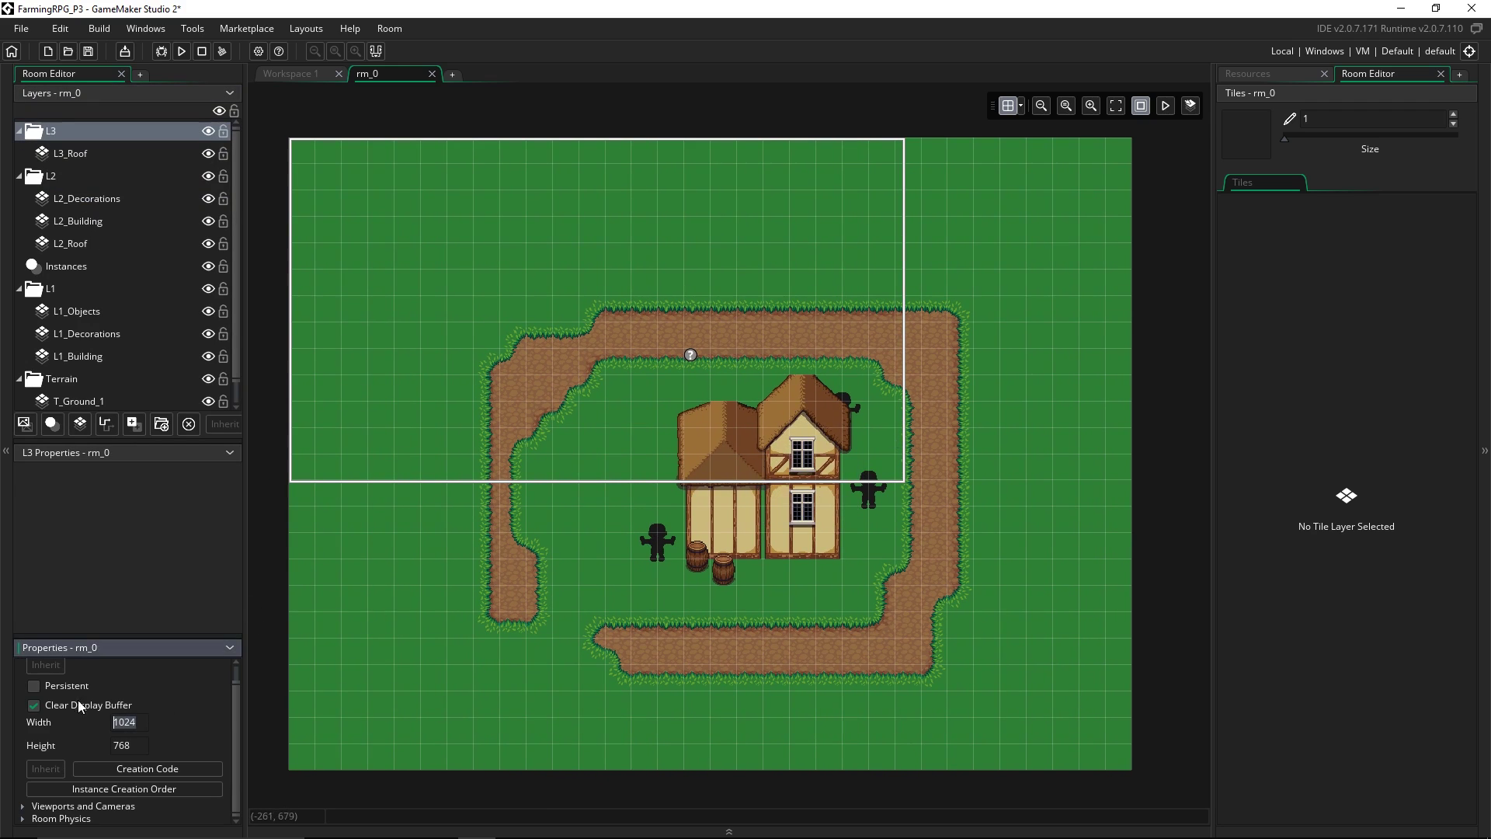
pyautogui.click(139, 744)
pyautogui.moveTo(788, 641)
pyautogui.mouseDown(button='middle')
pyautogui.moveTo(522, 668)
pyautogui.moveTo(632, 637)
pyautogui.moveTo(883, 673)
pyautogui.moveTo(790, 628)
pyautogui.mouseUp(button='middle')
pyautogui.scroll(1, 233, 683)
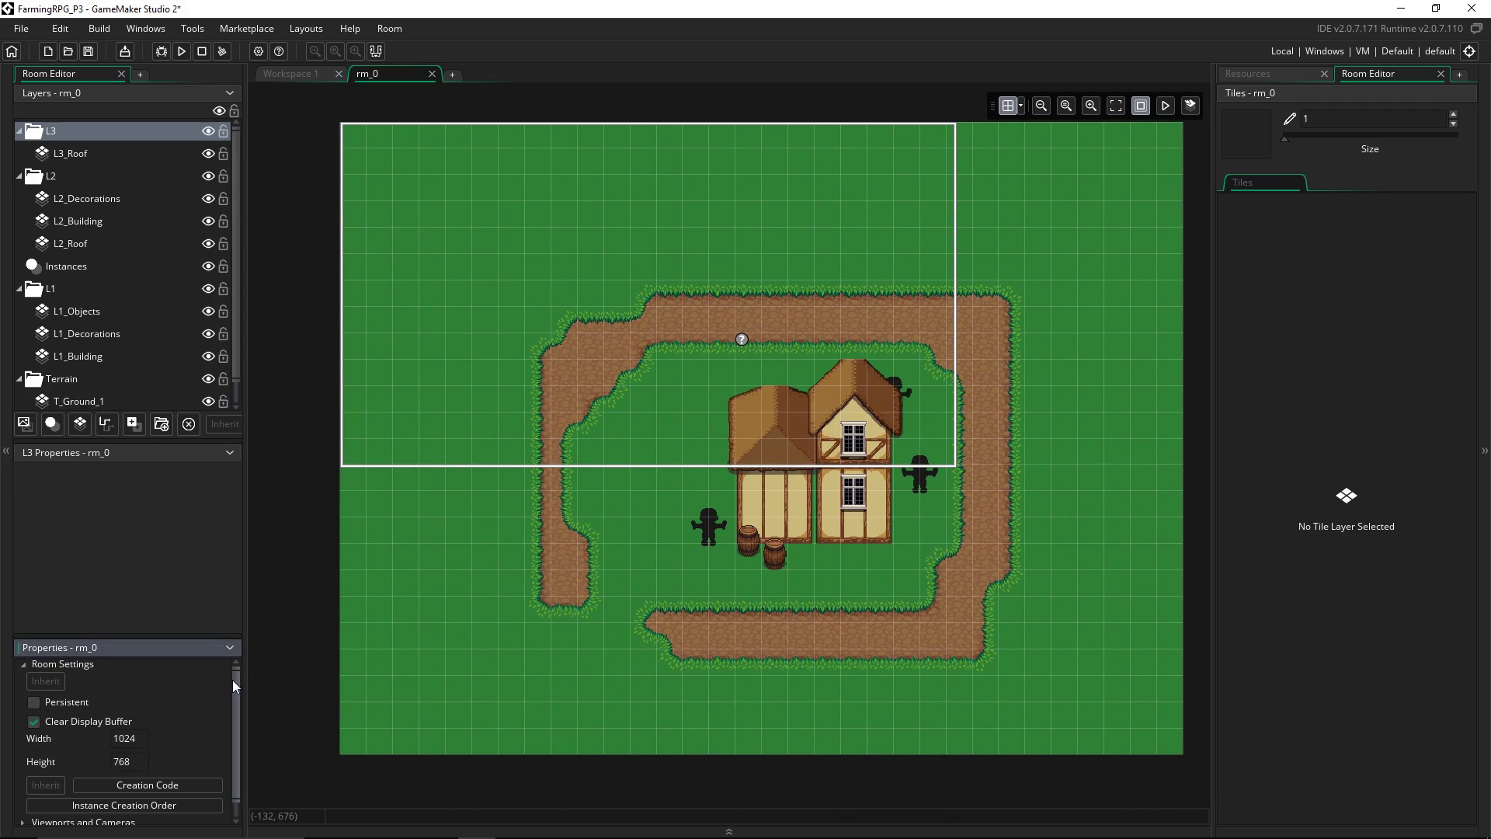
pyautogui.click(91, 380)
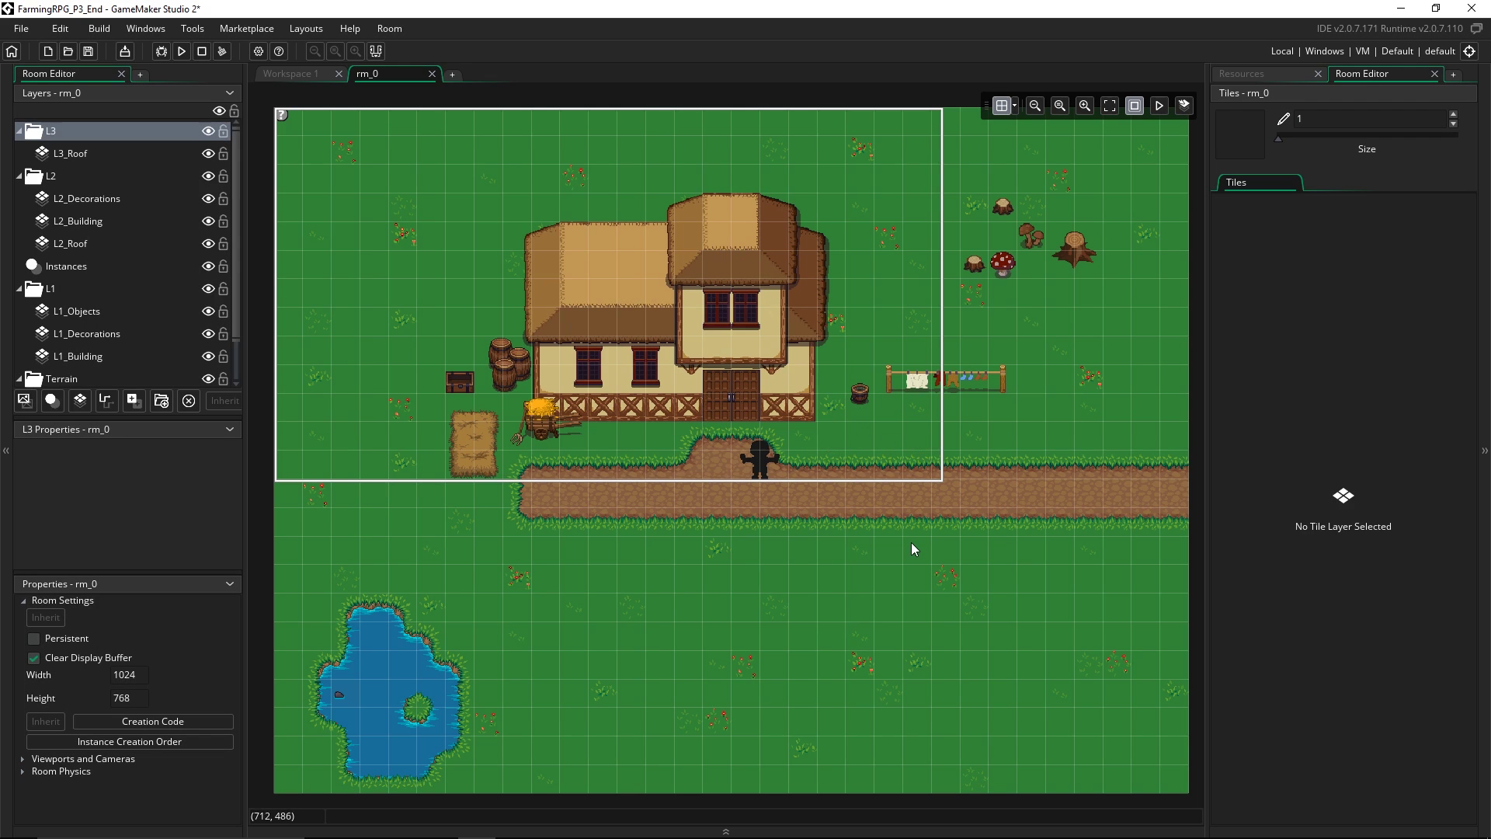
pyautogui.moveTo(236, 306); pyautogui.dragTo(236, 385)
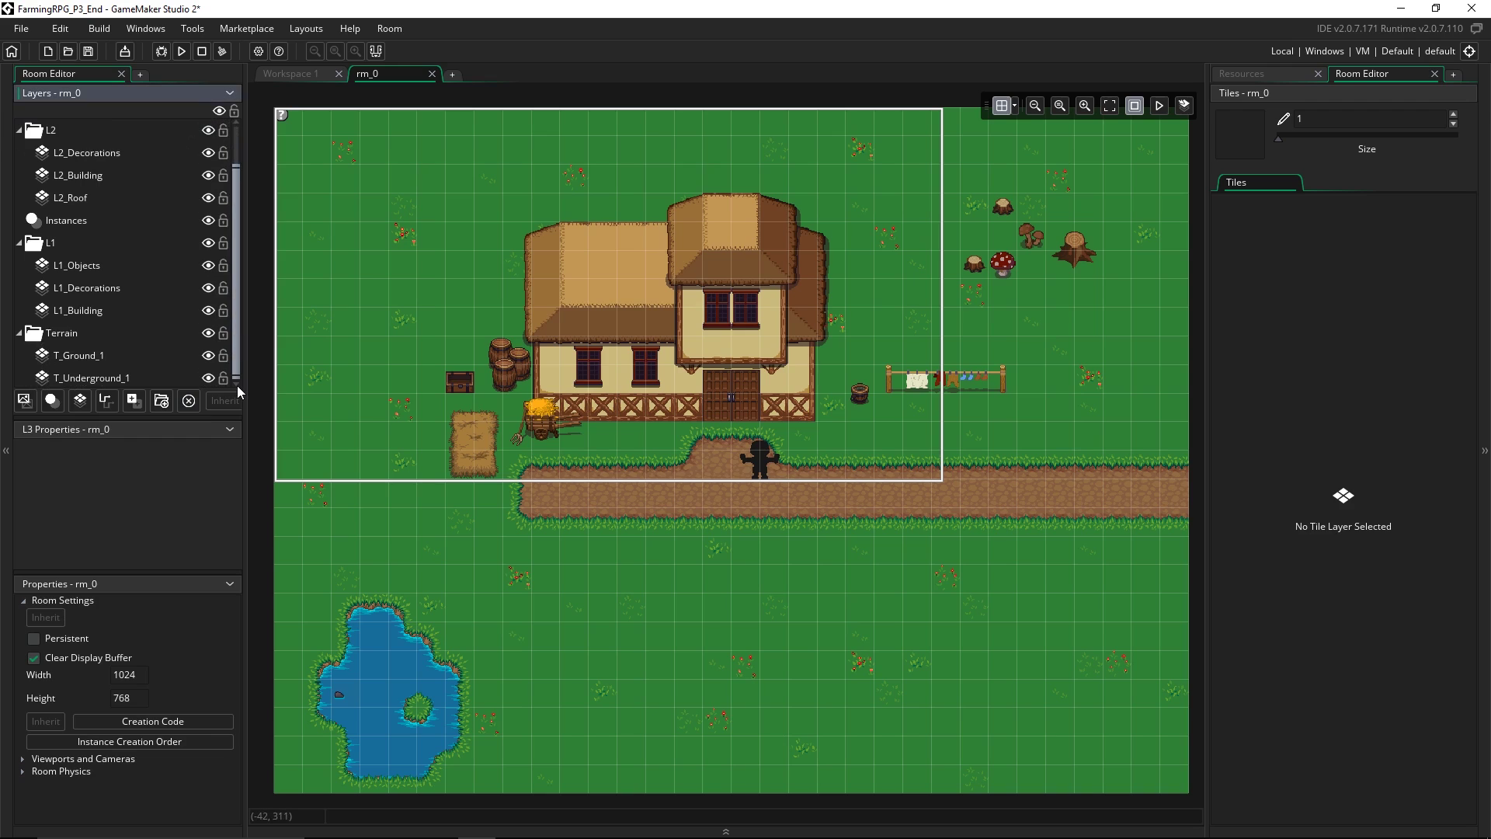
pyautogui.click(208, 356)
pyautogui.click(208, 334)
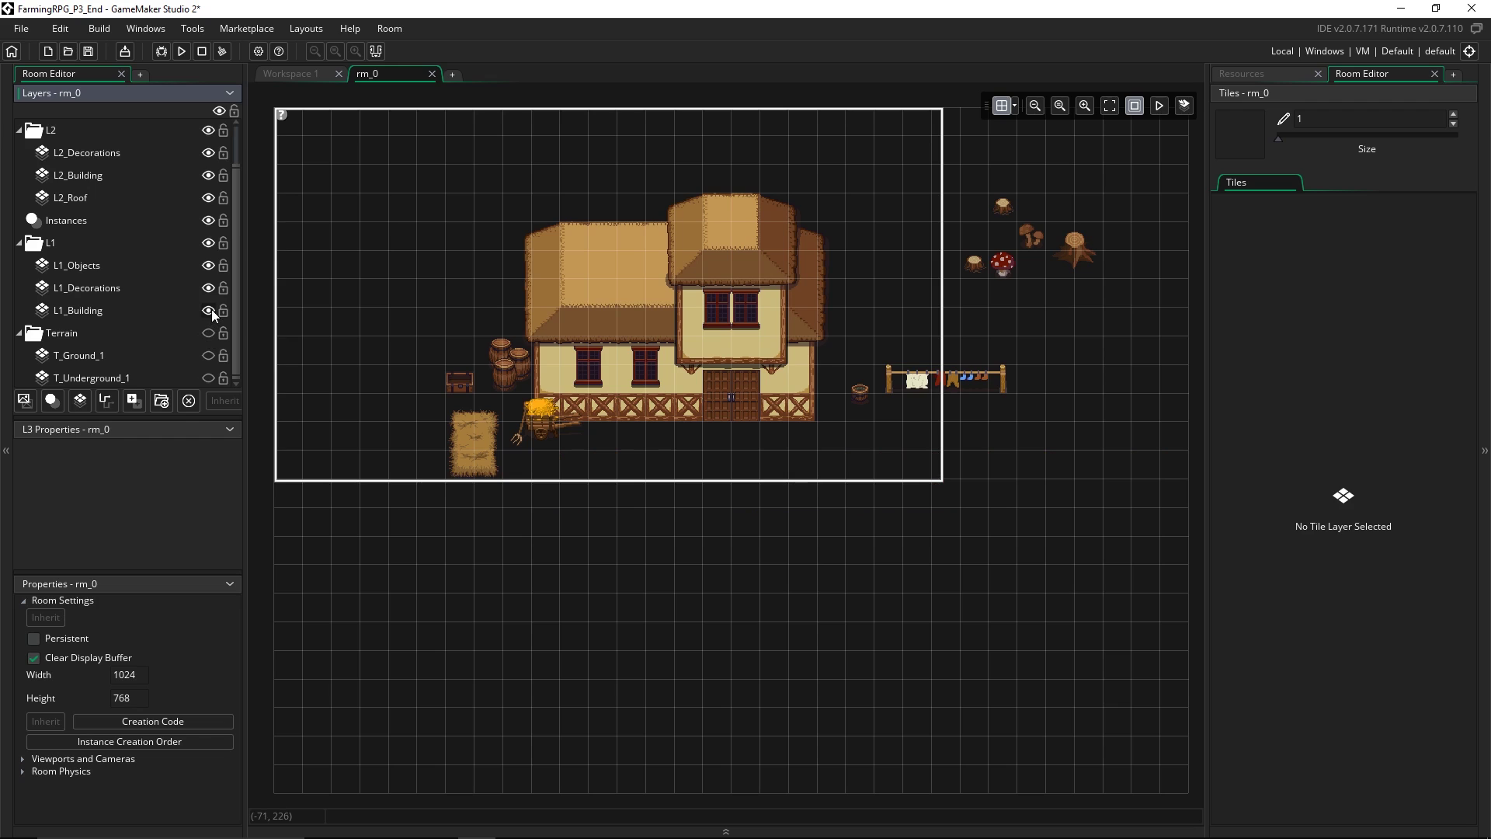
pyautogui.click(208, 311)
pyautogui.click(209, 310)
pyautogui.click(208, 333)
pyautogui.click(209, 333)
pyautogui.click(209, 333)
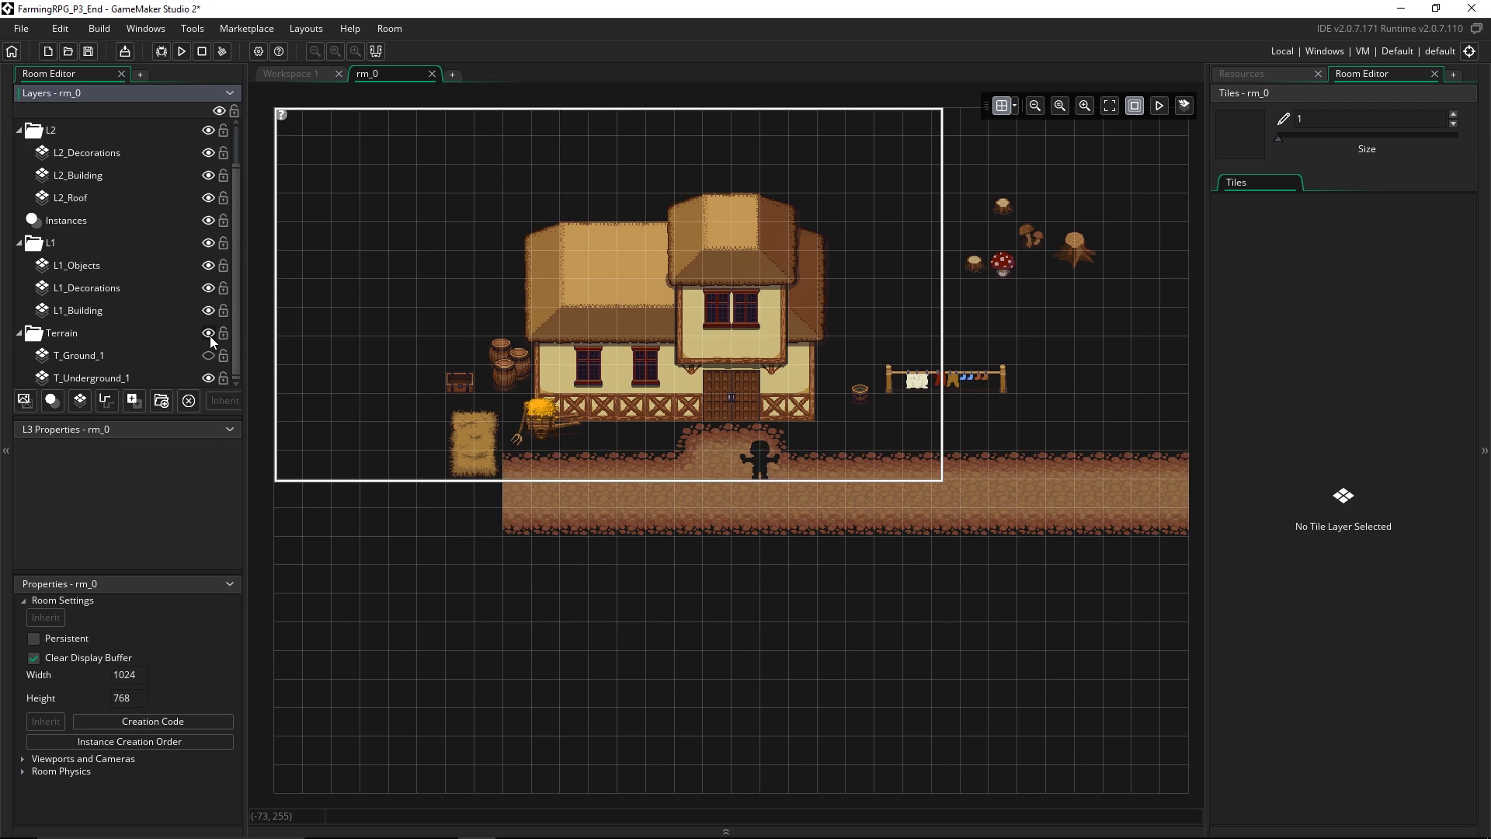
pyautogui.click(209, 356)
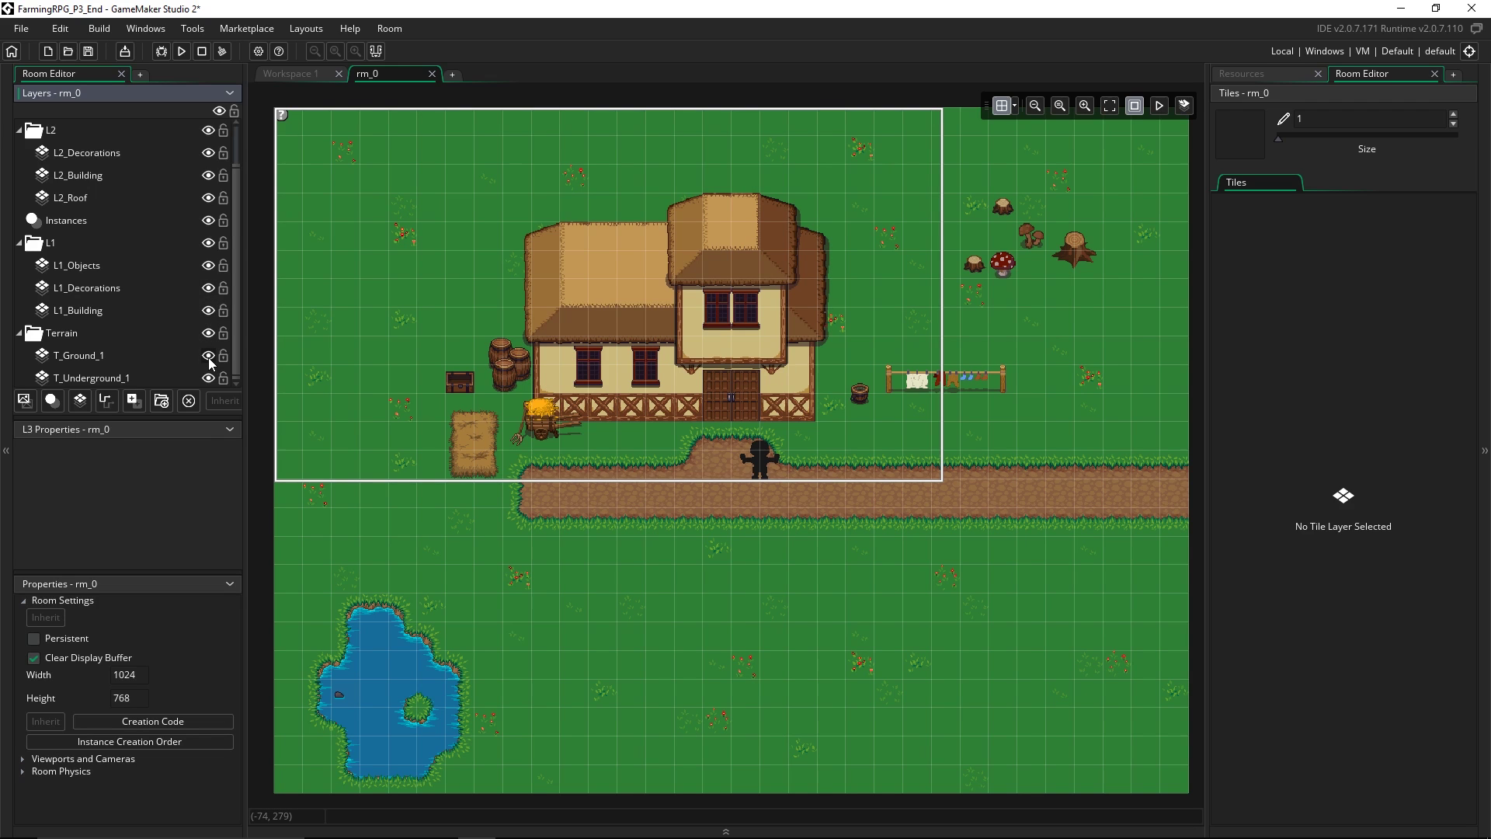
pyautogui.click(147, 356)
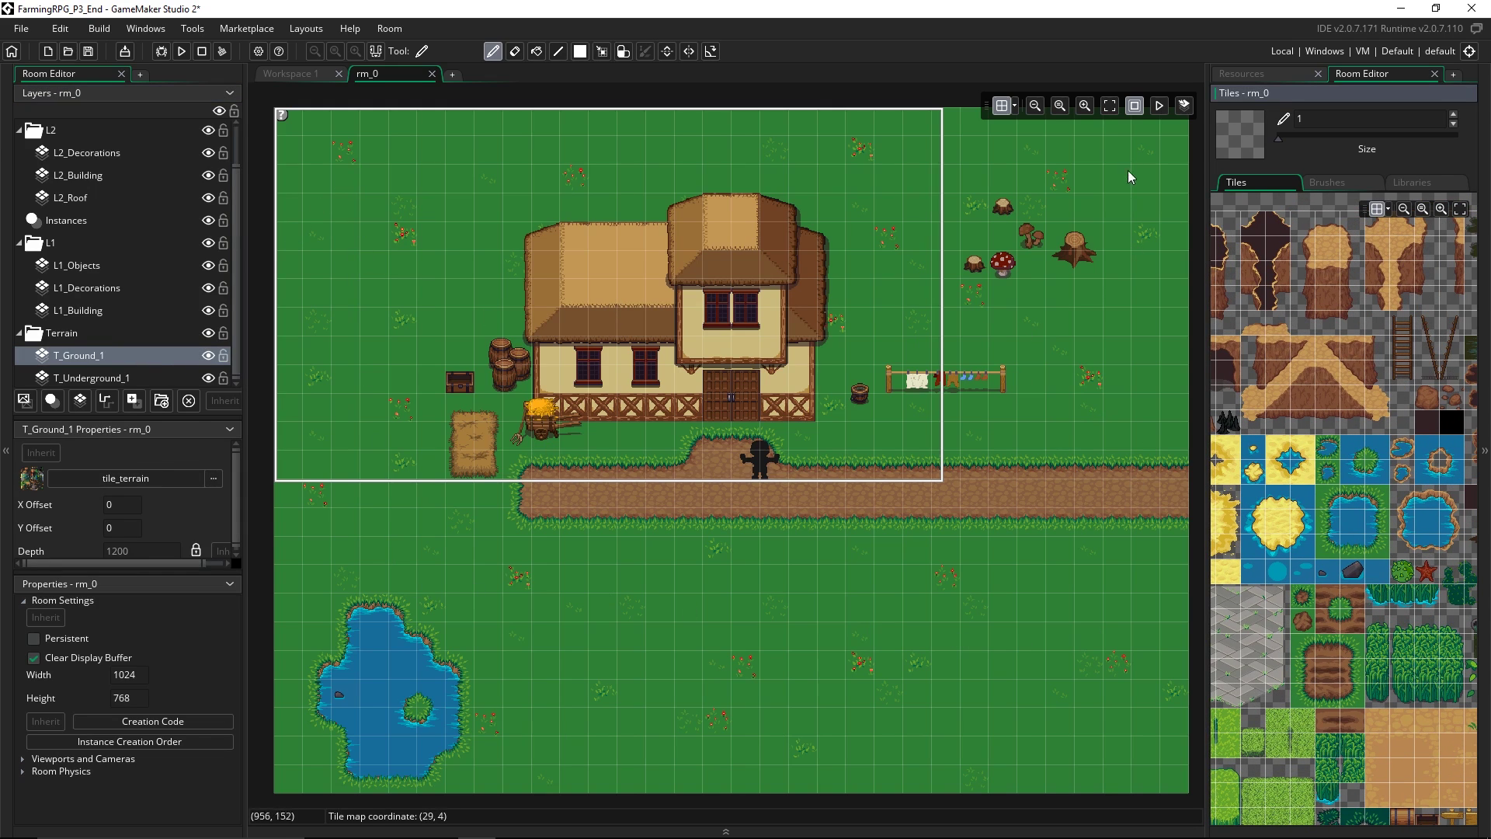
pyautogui.click(208, 356)
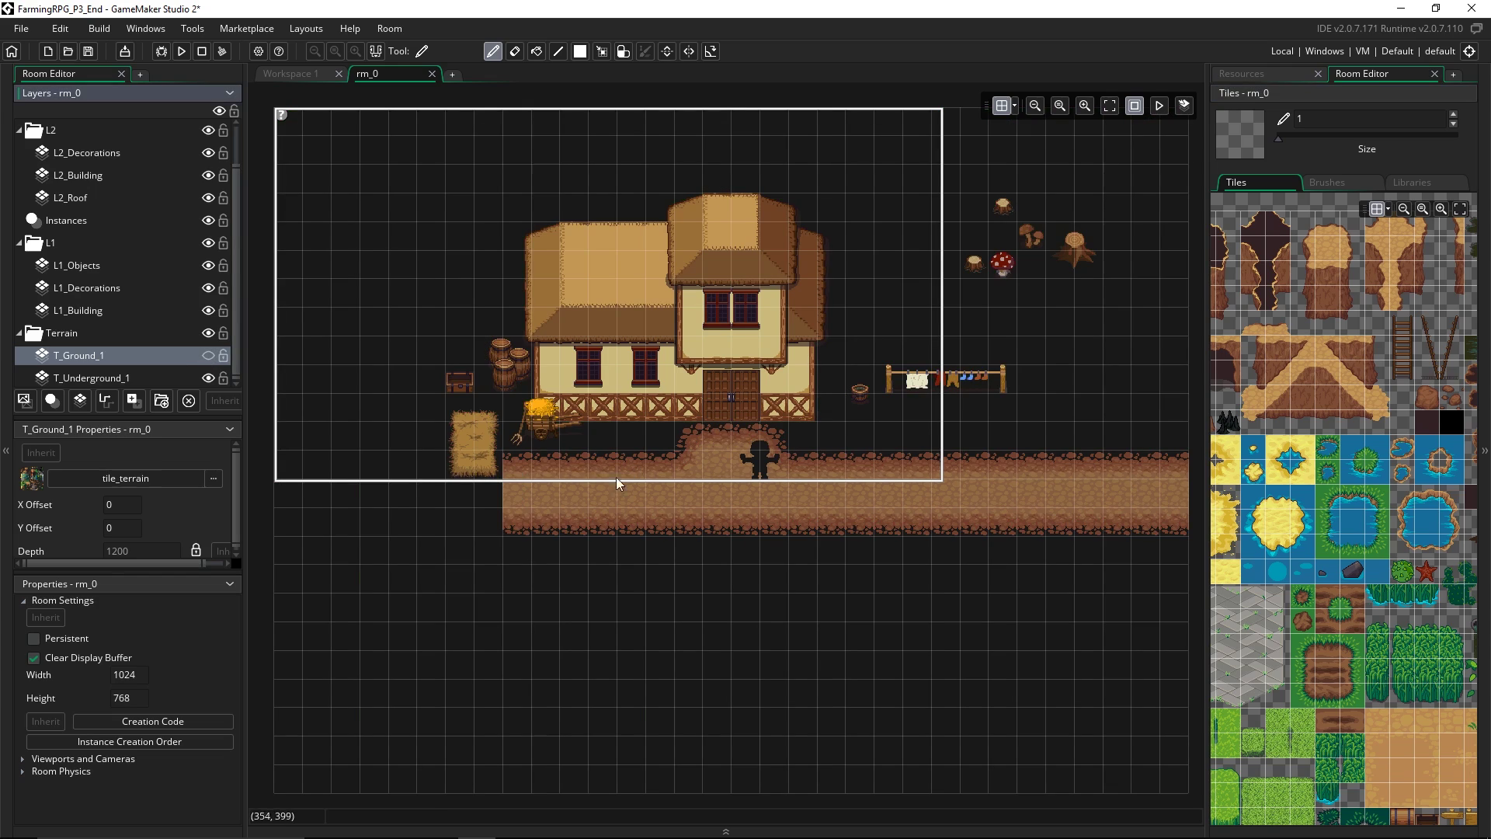
pyautogui.click(208, 355)
pyautogui.click(209, 378)
pyautogui.click(209, 378)
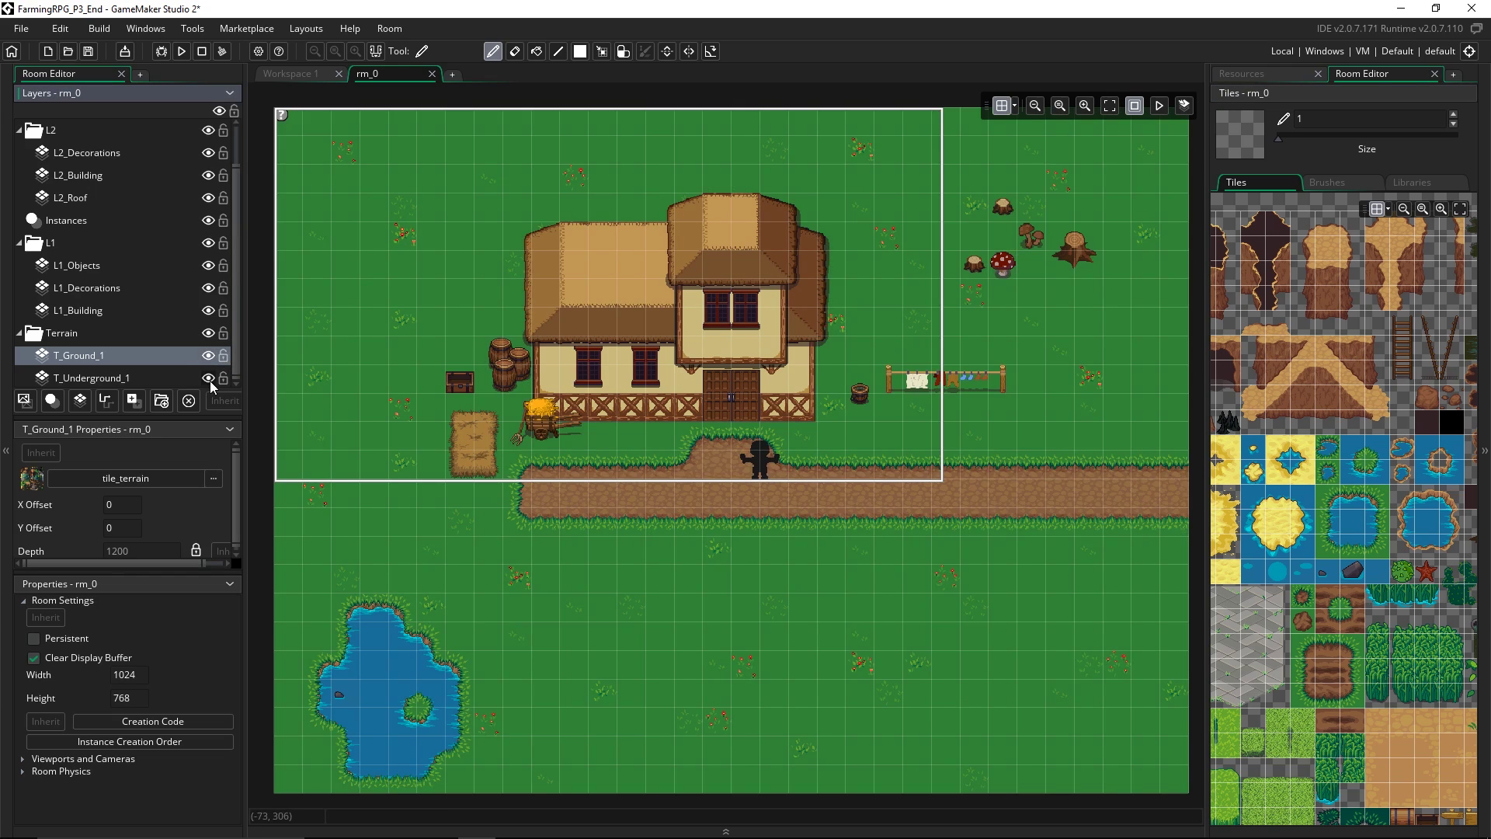
pyautogui.click(132, 265)
pyautogui.click(110, 292)
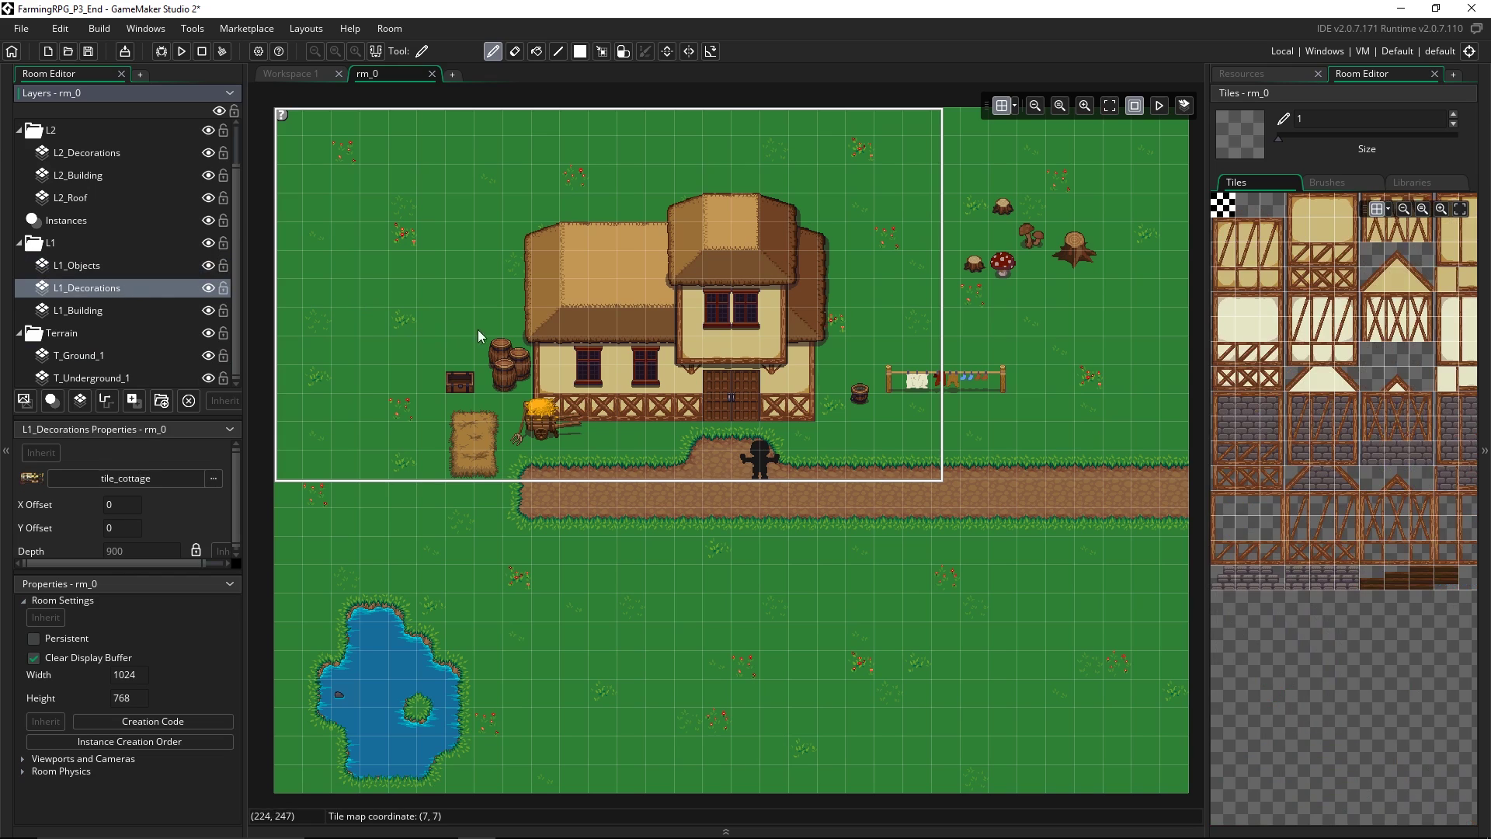
pyautogui.click(208, 265)
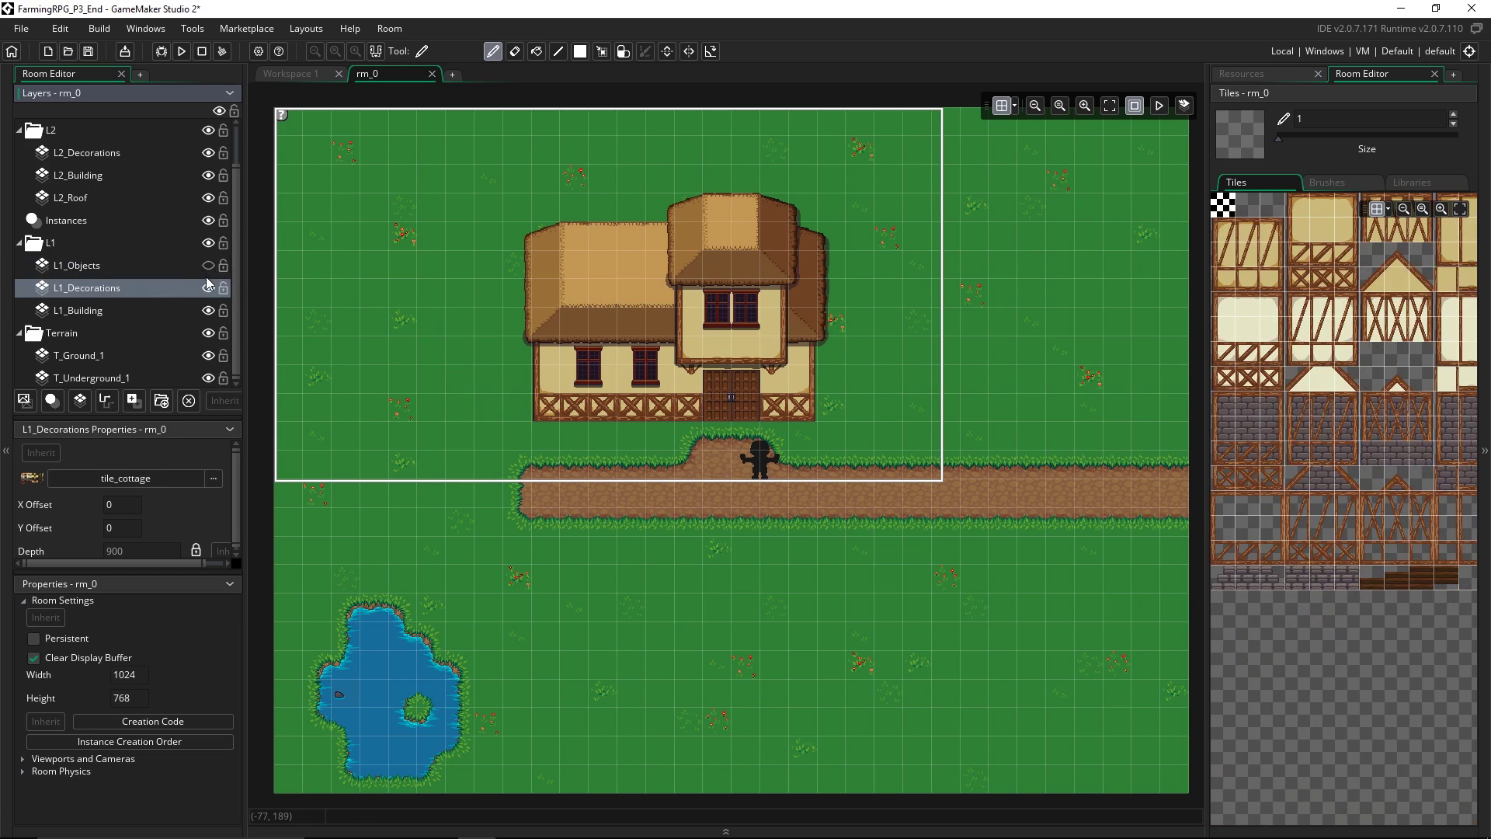
pyautogui.click(208, 273)
pyautogui.click(209, 265)
pyautogui.click(210, 265)
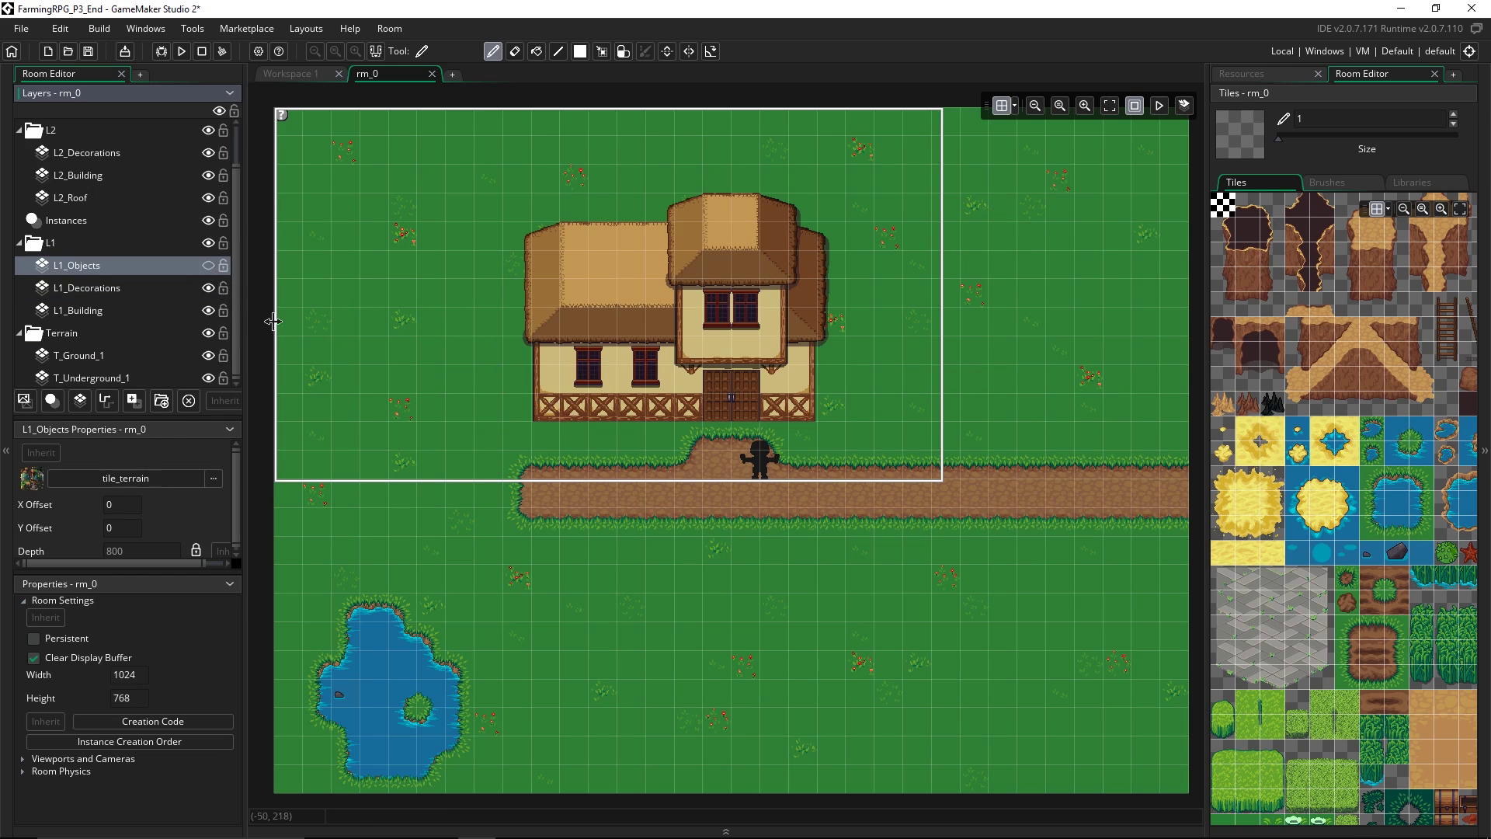
pyautogui.click(208, 265)
pyautogui.click(208, 310)
pyautogui.click(209, 309)
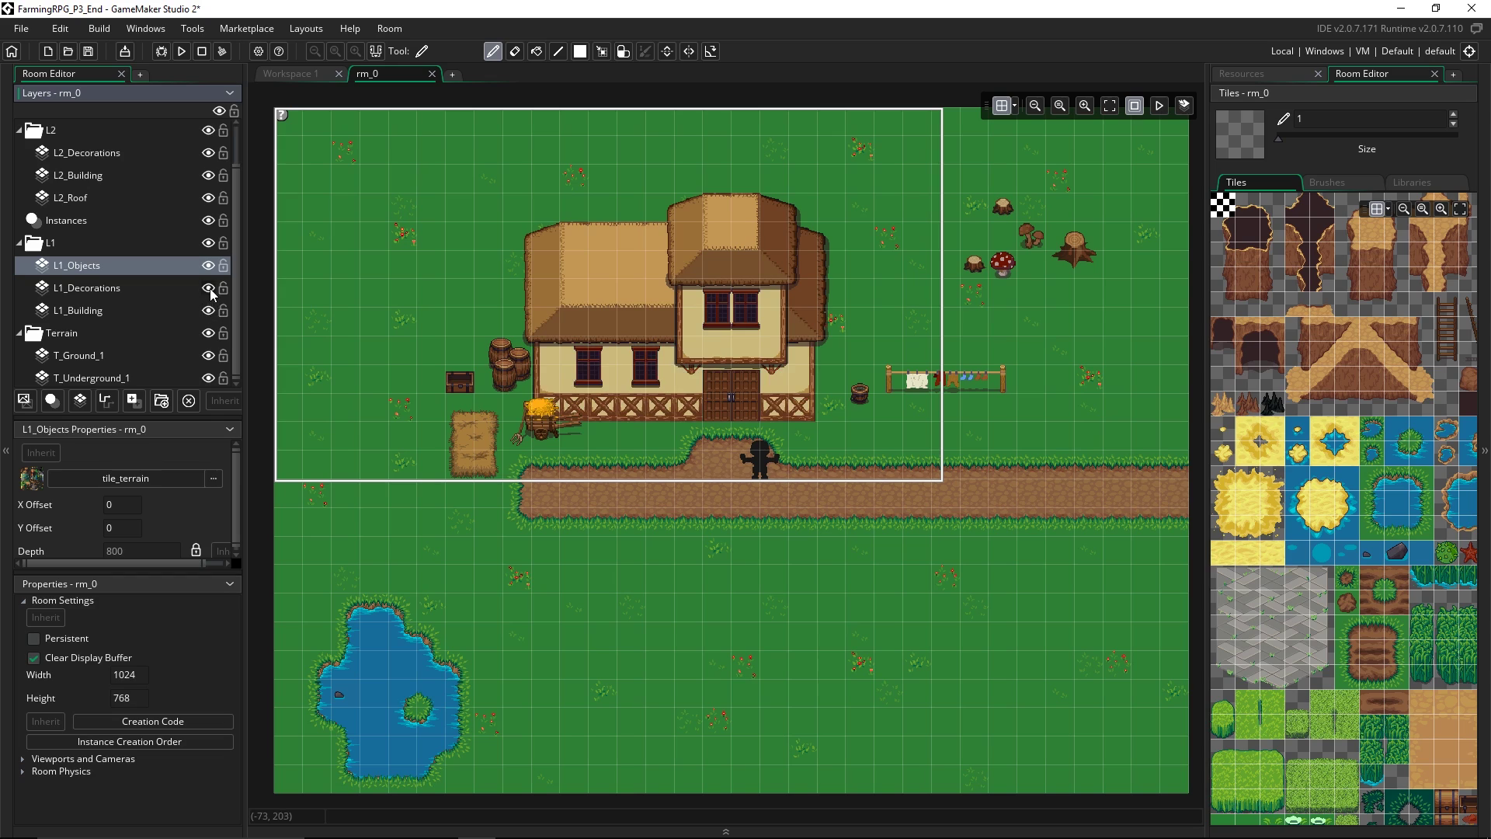
pyautogui.scroll(1, 214, 266)
pyautogui.click(201, 177)
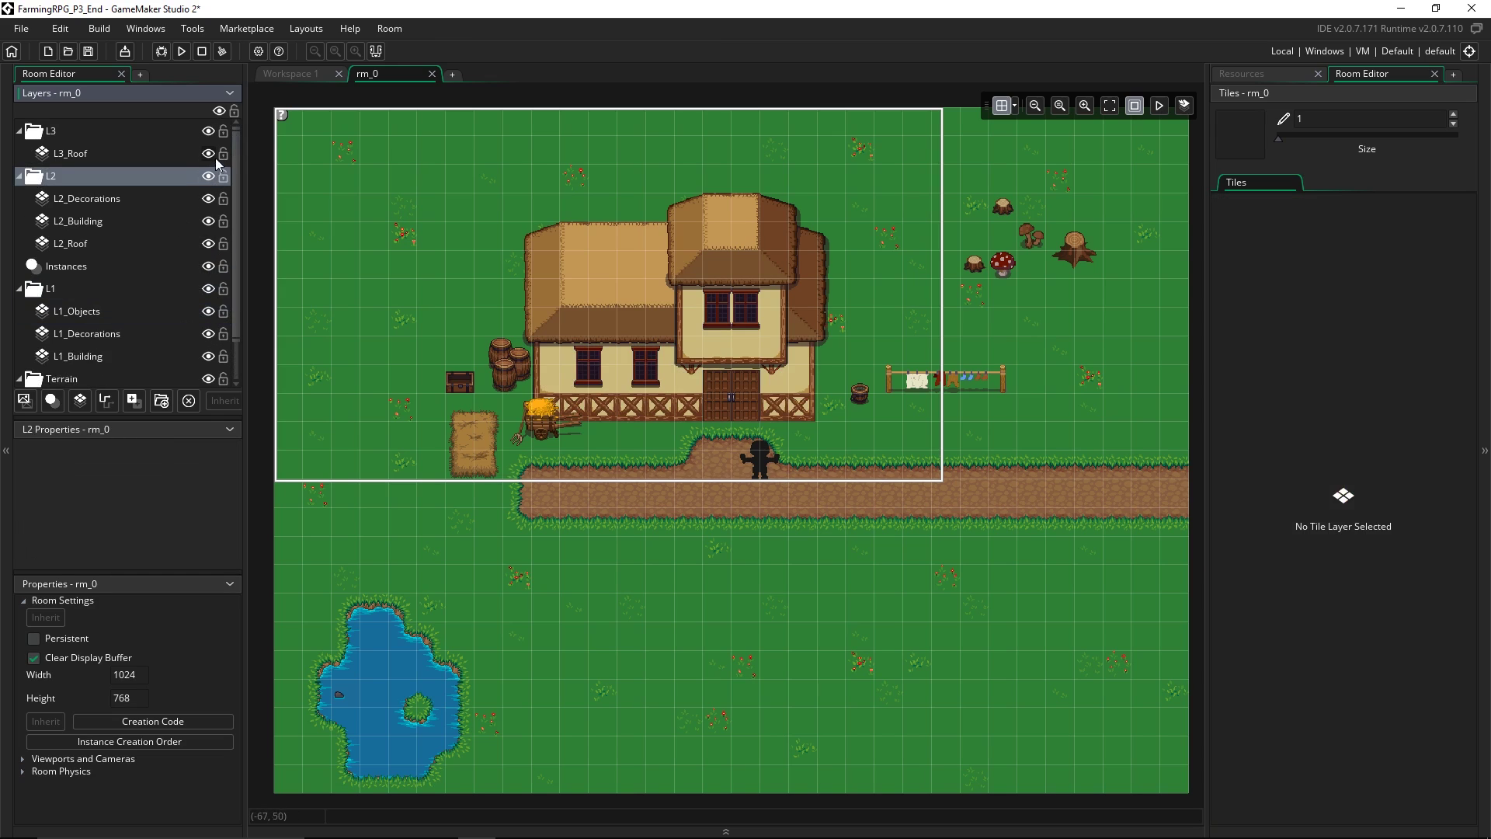
pyautogui.click(208, 176)
pyautogui.click(208, 130)
pyautogui.scroll(-1, 211, 216)
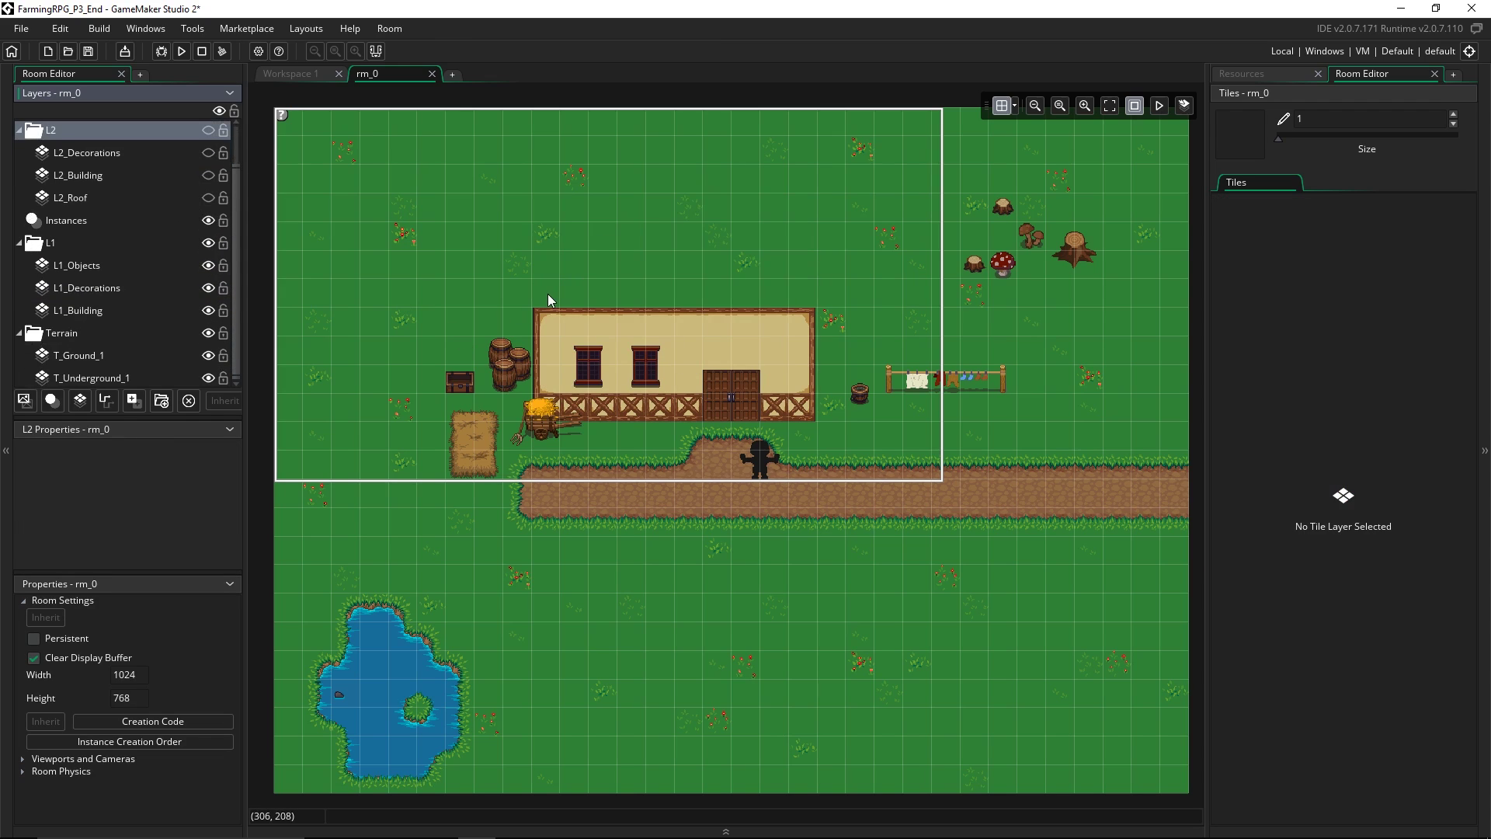
pyautogui.click(209, 130)
pyautogui.scroll(1, 209, 130)
pyautogui.click(209, 131)
pyautogui.click(208, 289)
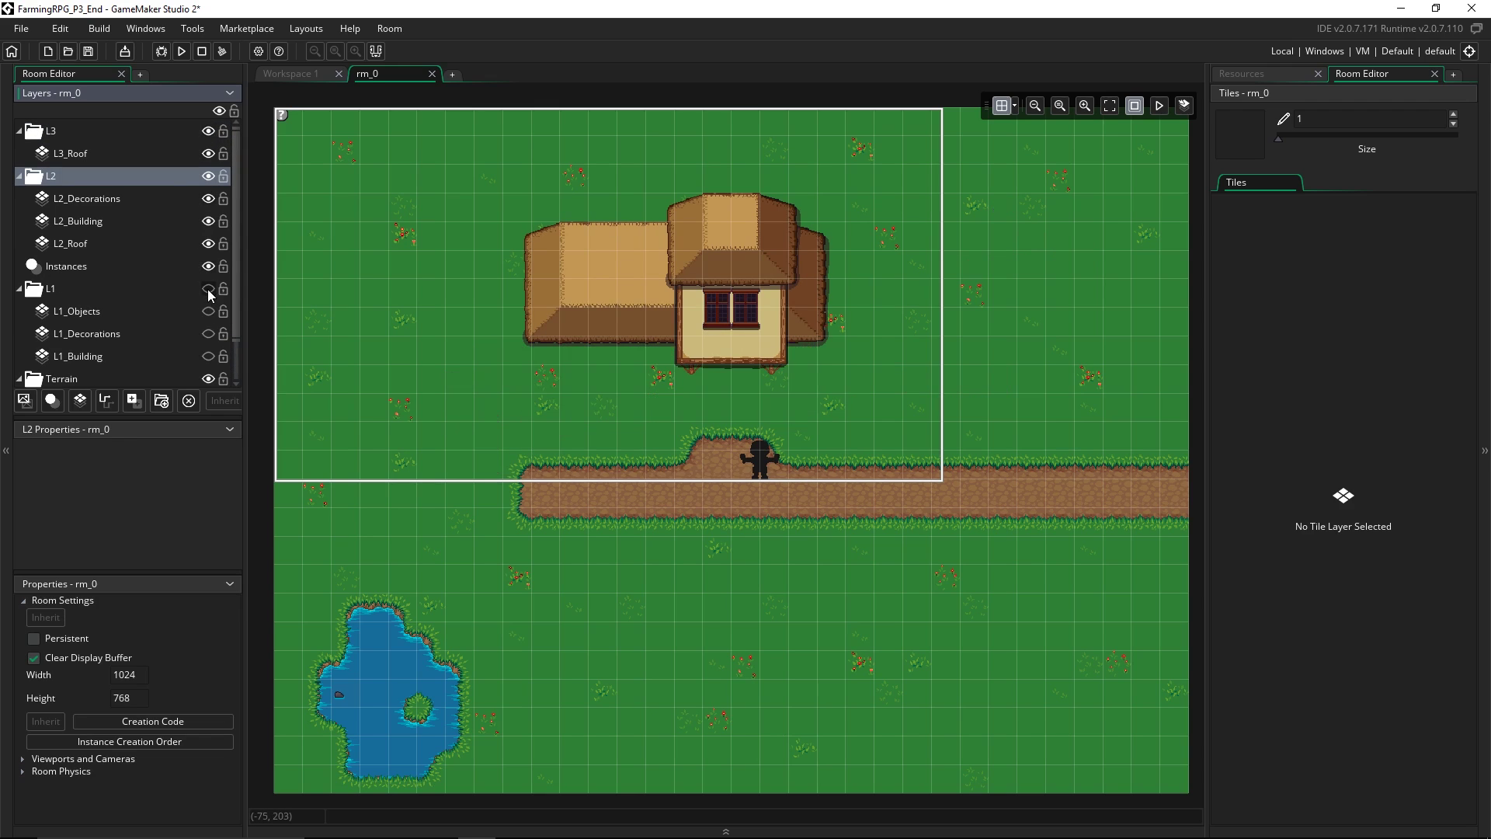
pyautogui.click(208, 290)
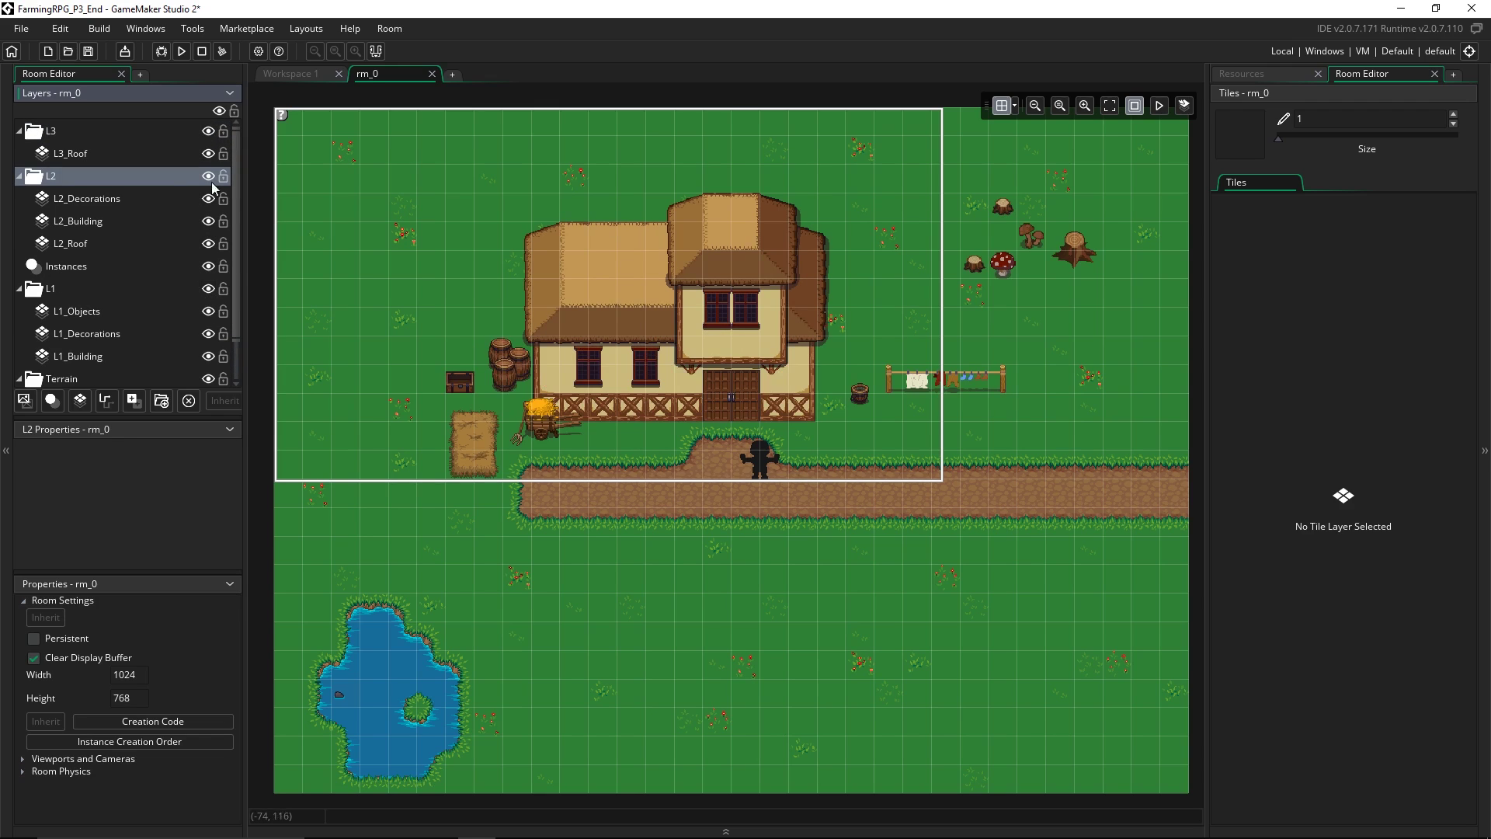
pyautogui.click(208, 131)
# Make the L3 upper roof visible again and build and run the game
pyautogui.click(208, 134)
pyautogui.moveTo(879, 388)
pyautogui.mouseDown(button='middle')
pyautogui.moveTo(926, 392)
pyautogui.moveTo(888, 388)
pyautogui.mouseUp(button='middle')
pyautogui.press('F5')
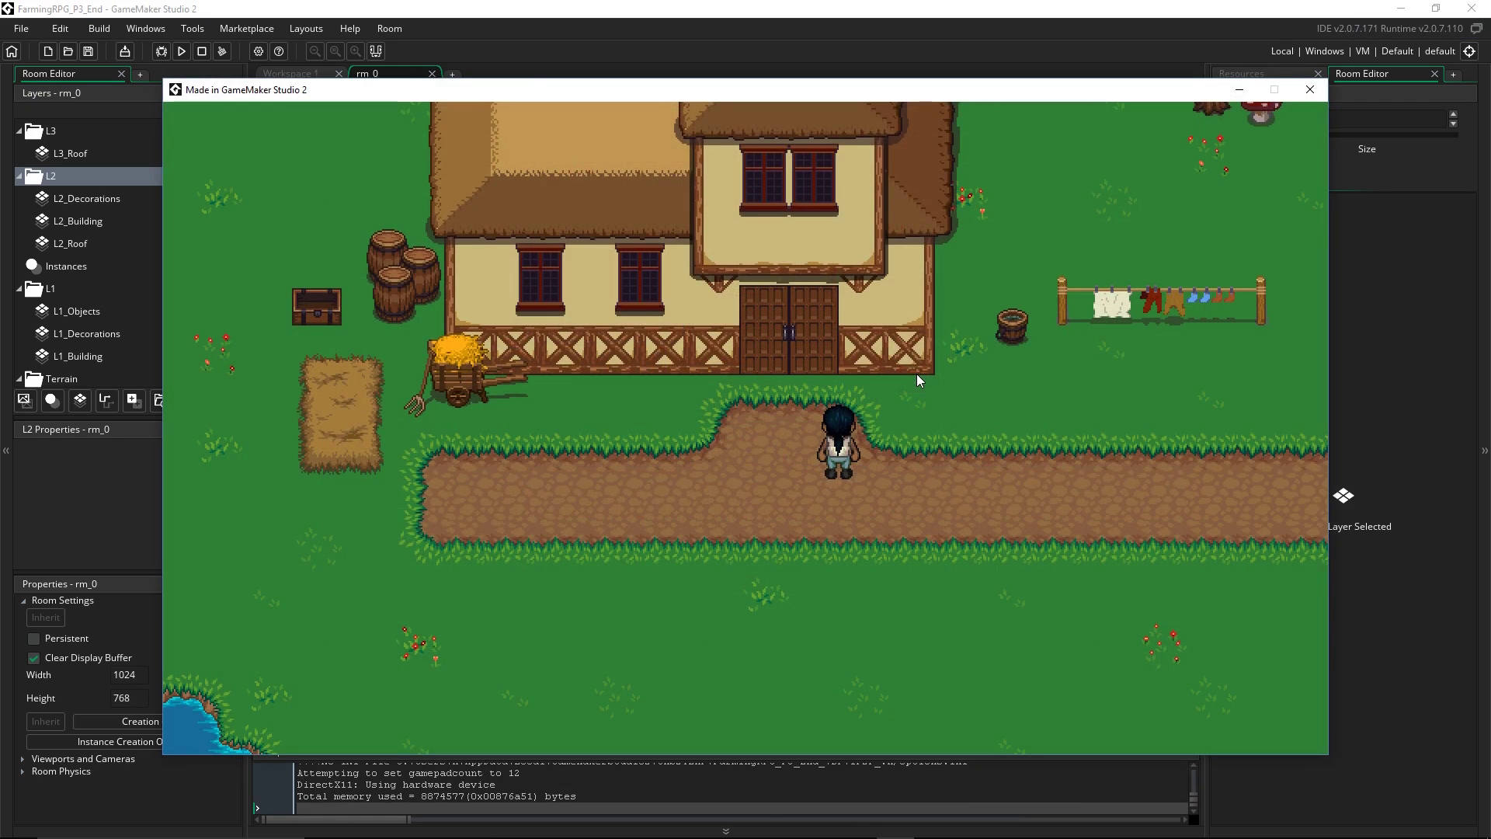
# Walk the player along the path, up against the house and past its doors
pyautogui.press('Down')
pyautogui.press('Left')
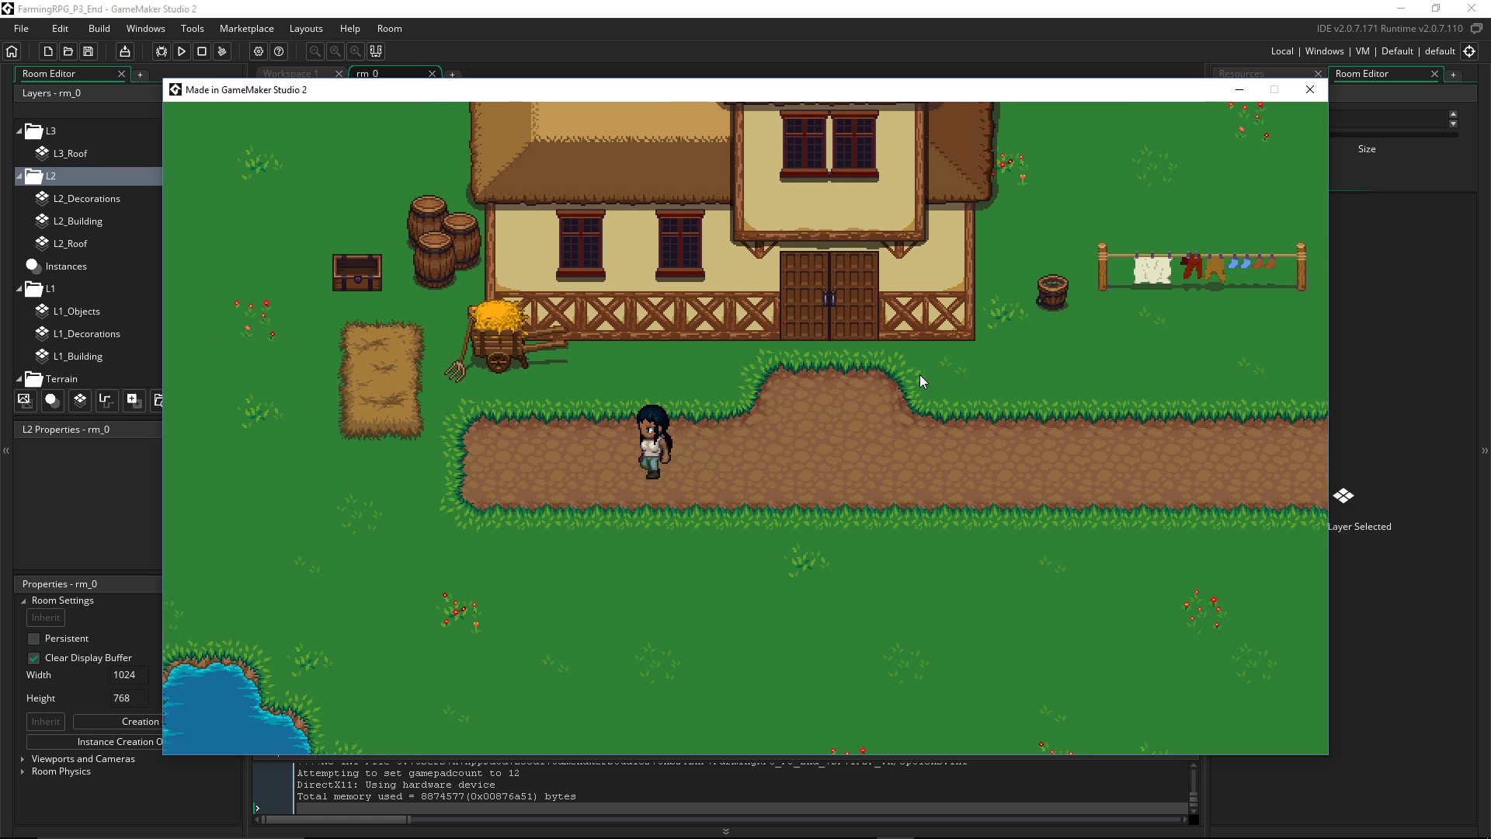
pyautogui.press('Up')
pyautogui.press('Right')
pyautogui.press('Up')
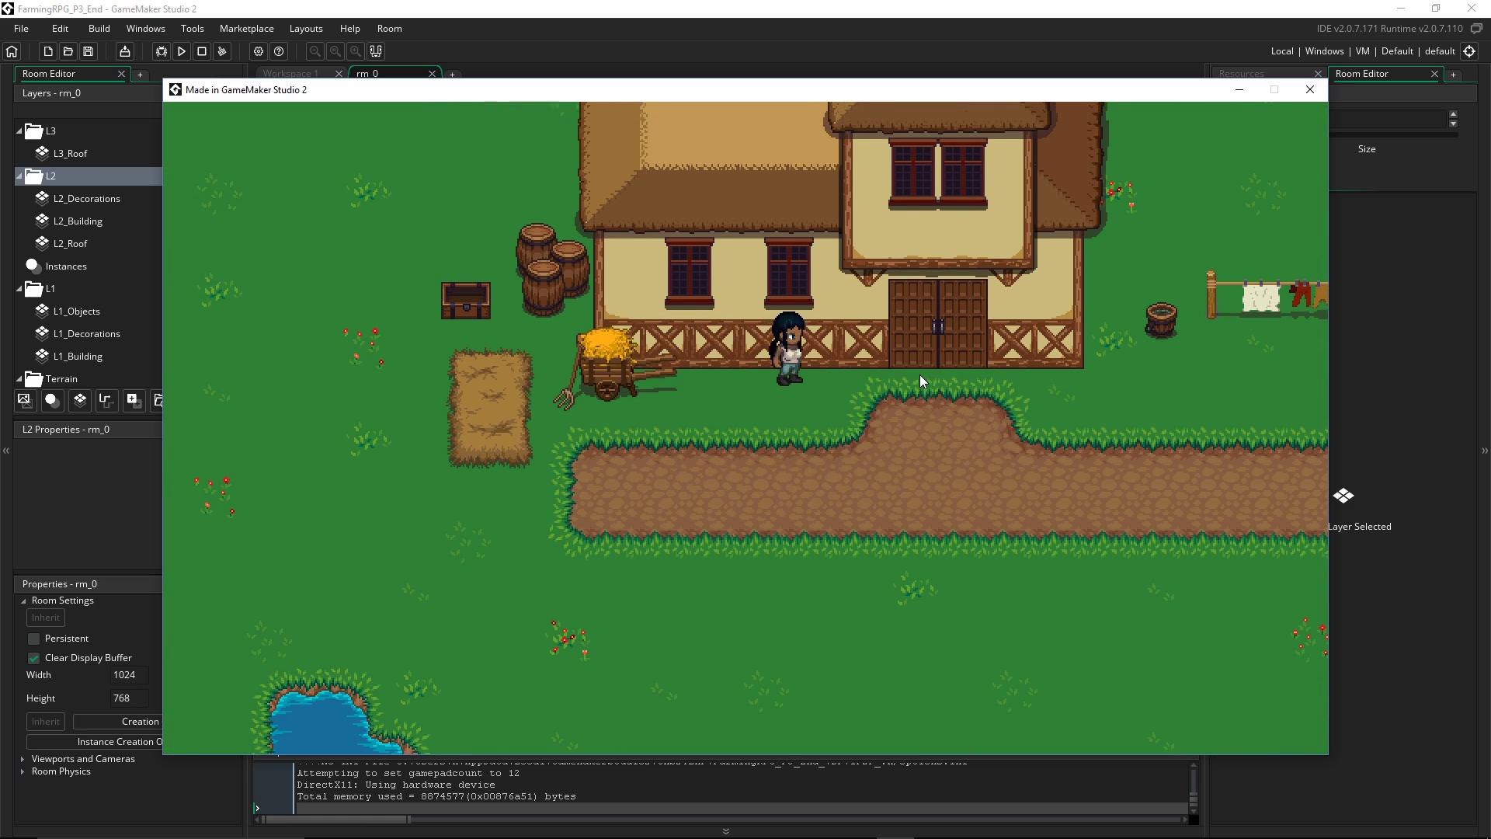
pyautogui.press('Right')
pyautogui.press('Up')
pyautogui.press('Right')
pyautogui.press('Down')
pyautogui.press('Right')
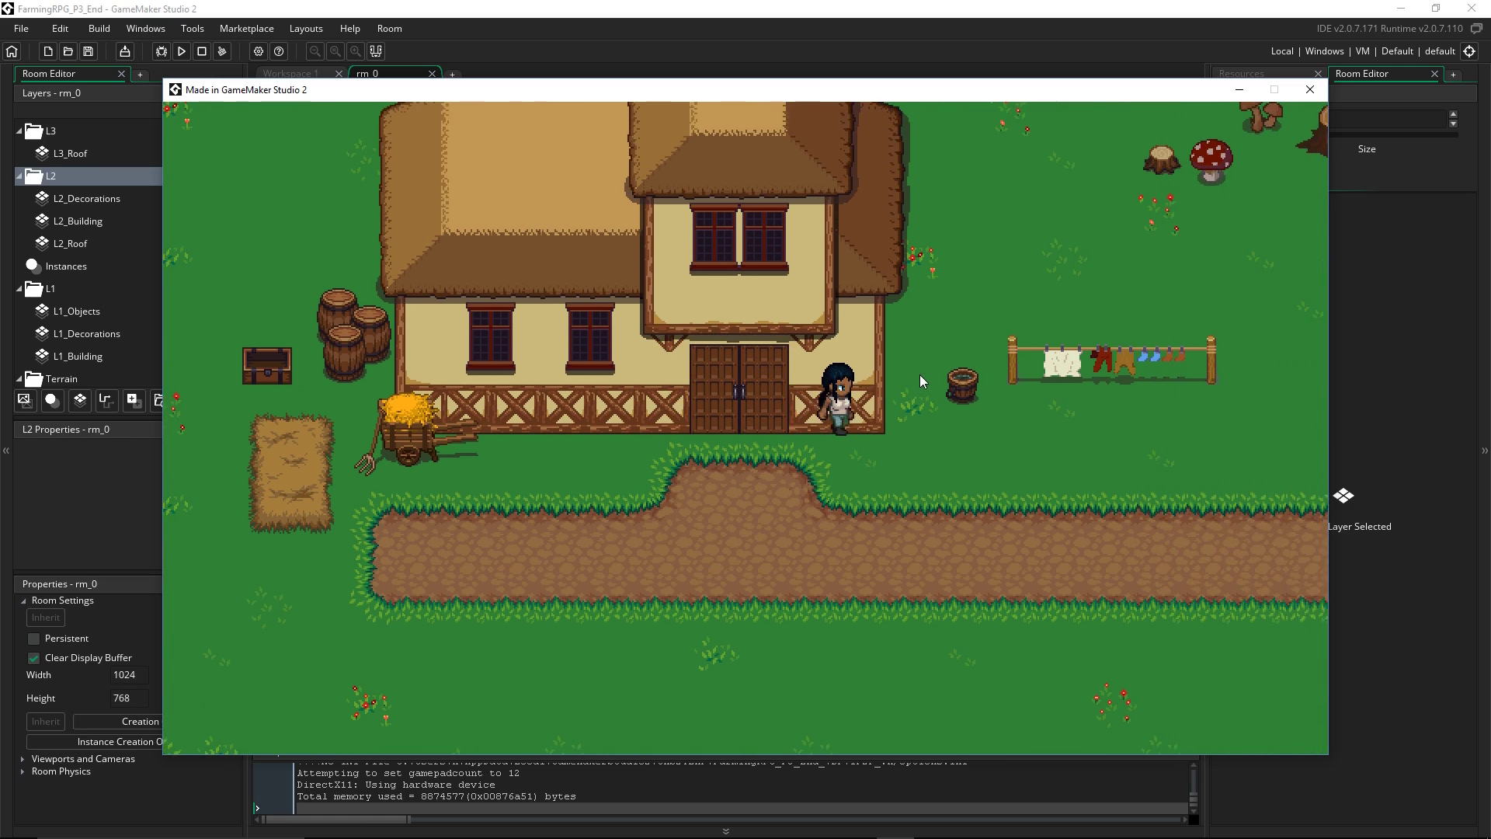
pyautogui.press('Up')
pyautogui.press('Up')
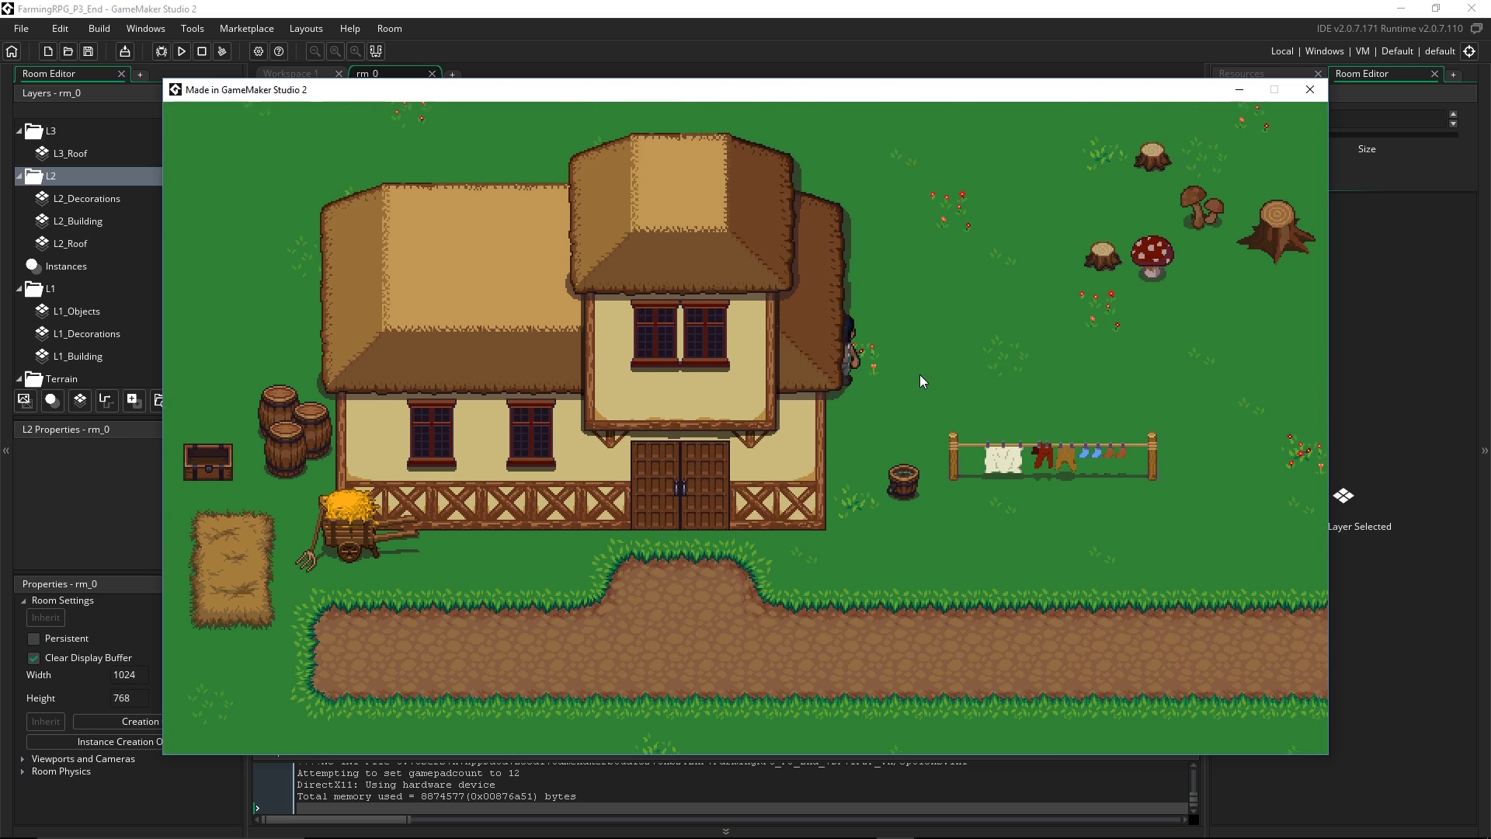
# Walk the player down to the clothesline and across it, stopping just right of it
pyautogui.press('Down')
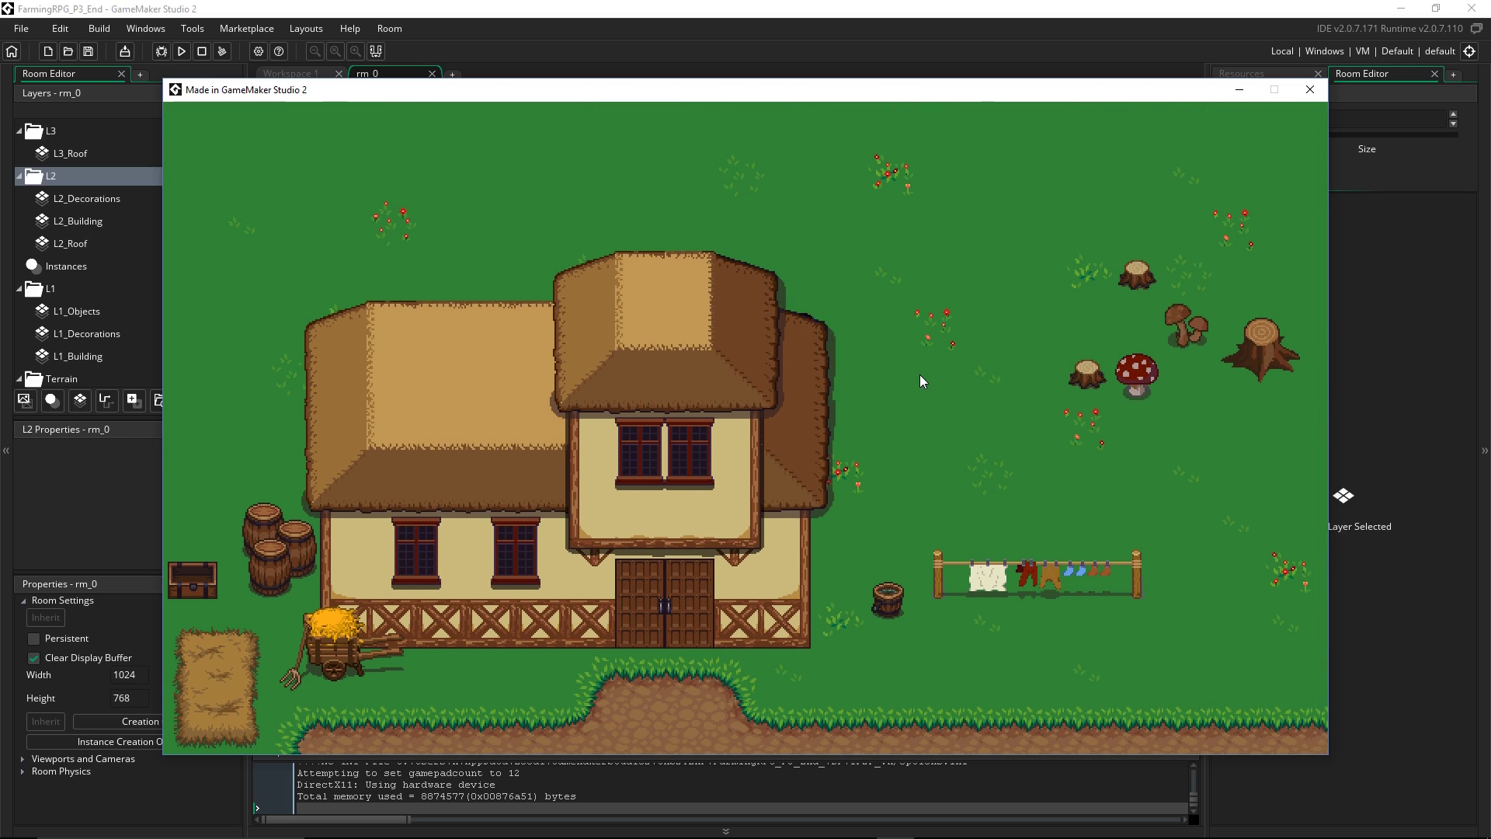
pyautogui.press('Down')
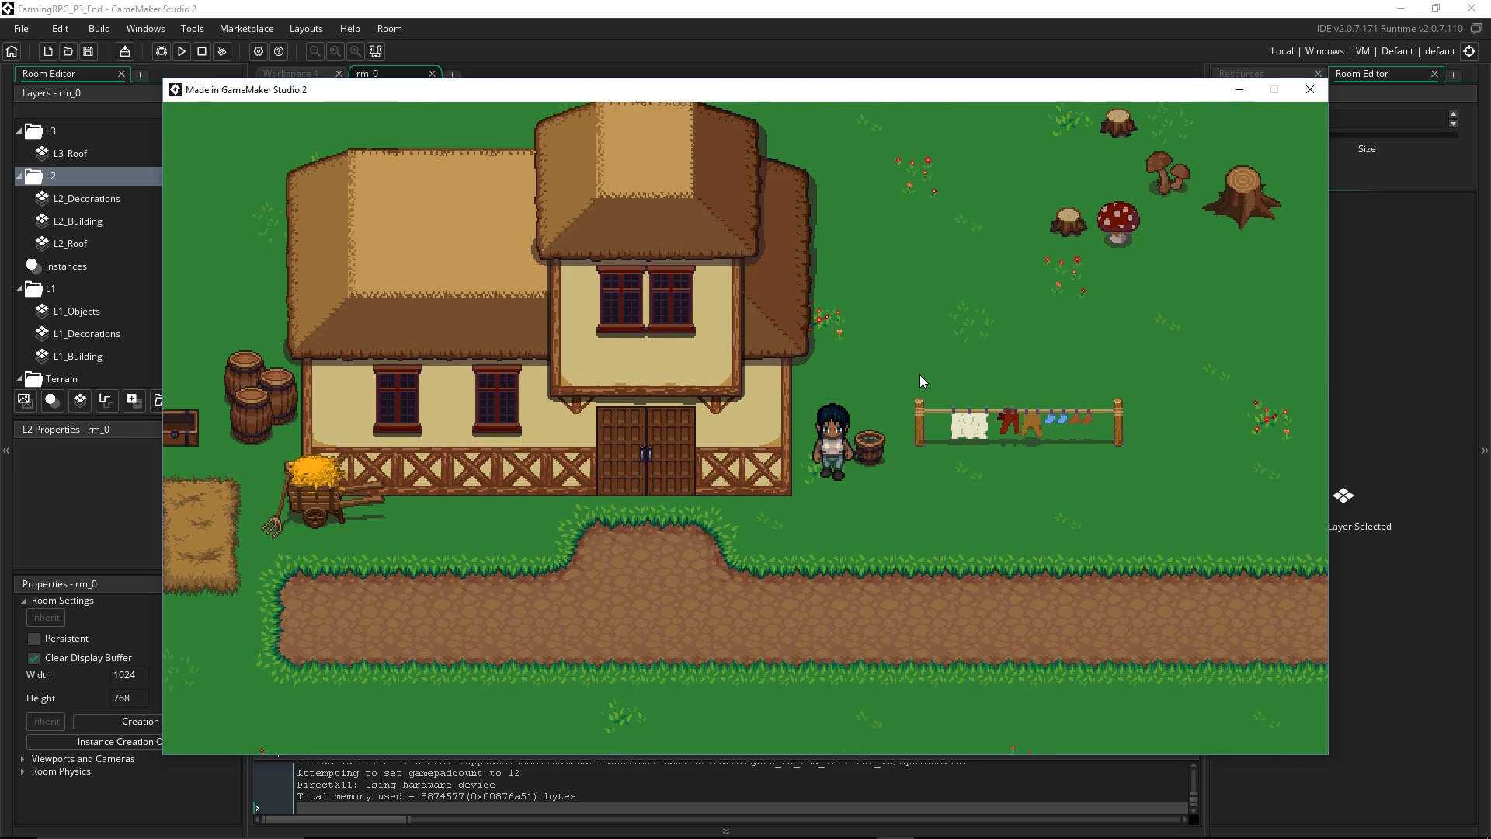
pyautogui.press('Right')
pyautogui.press('Right')
pyautogui.press('Right')
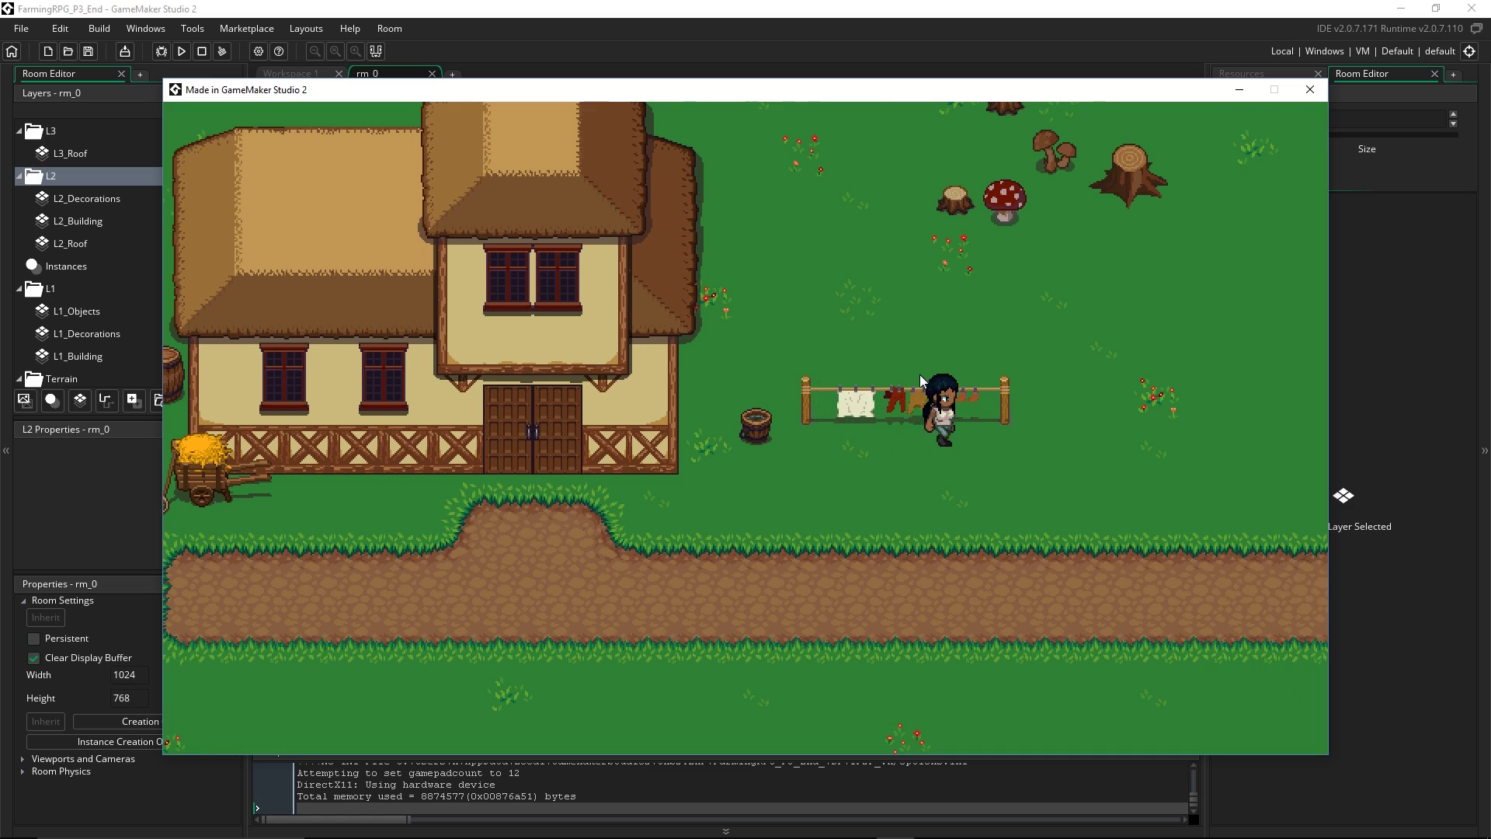
pyautogui.press('Up')
pyautogui.press('Left')
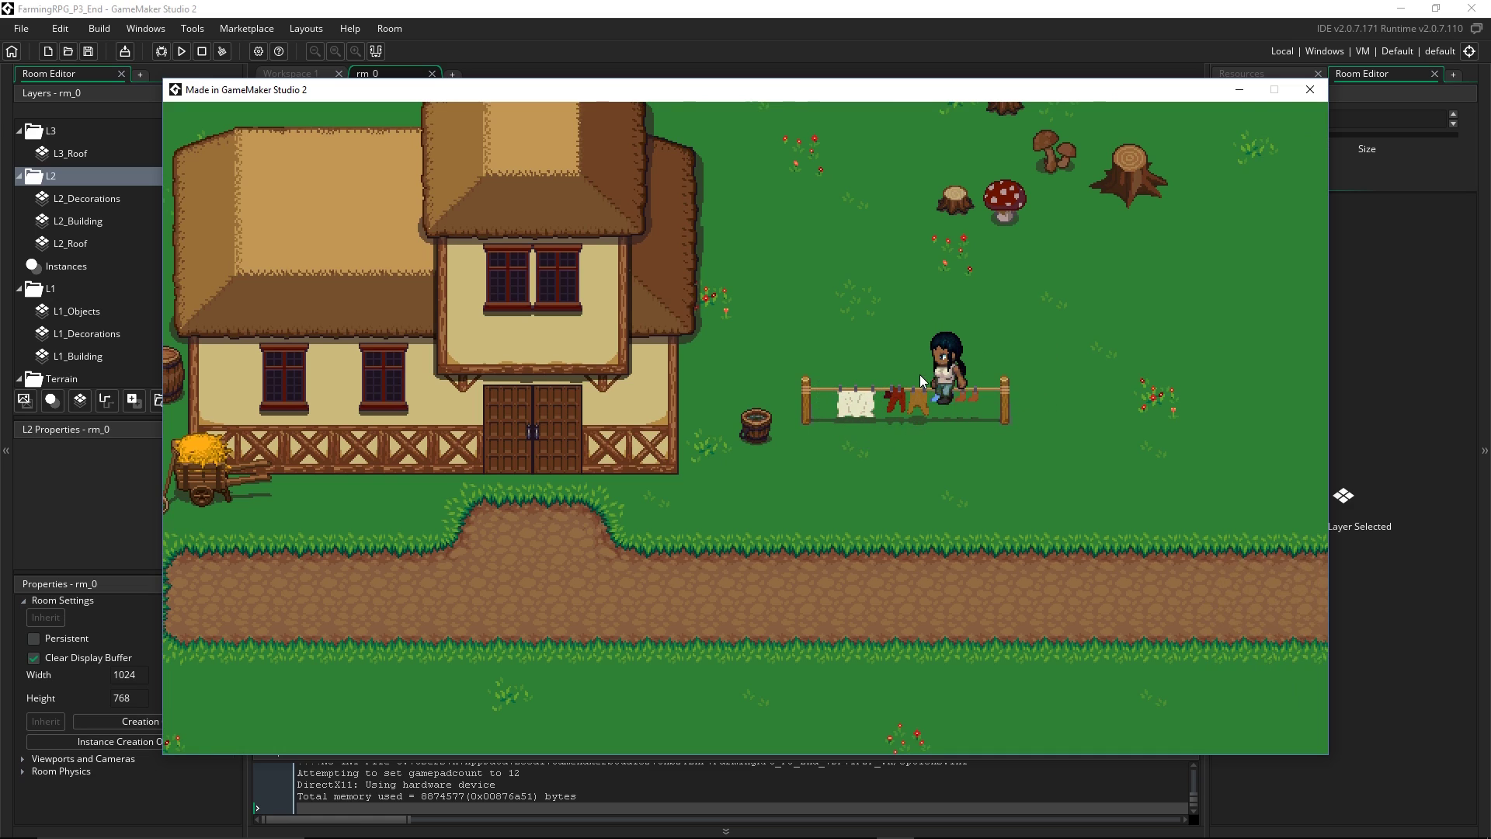
pyautogui.press('Right')
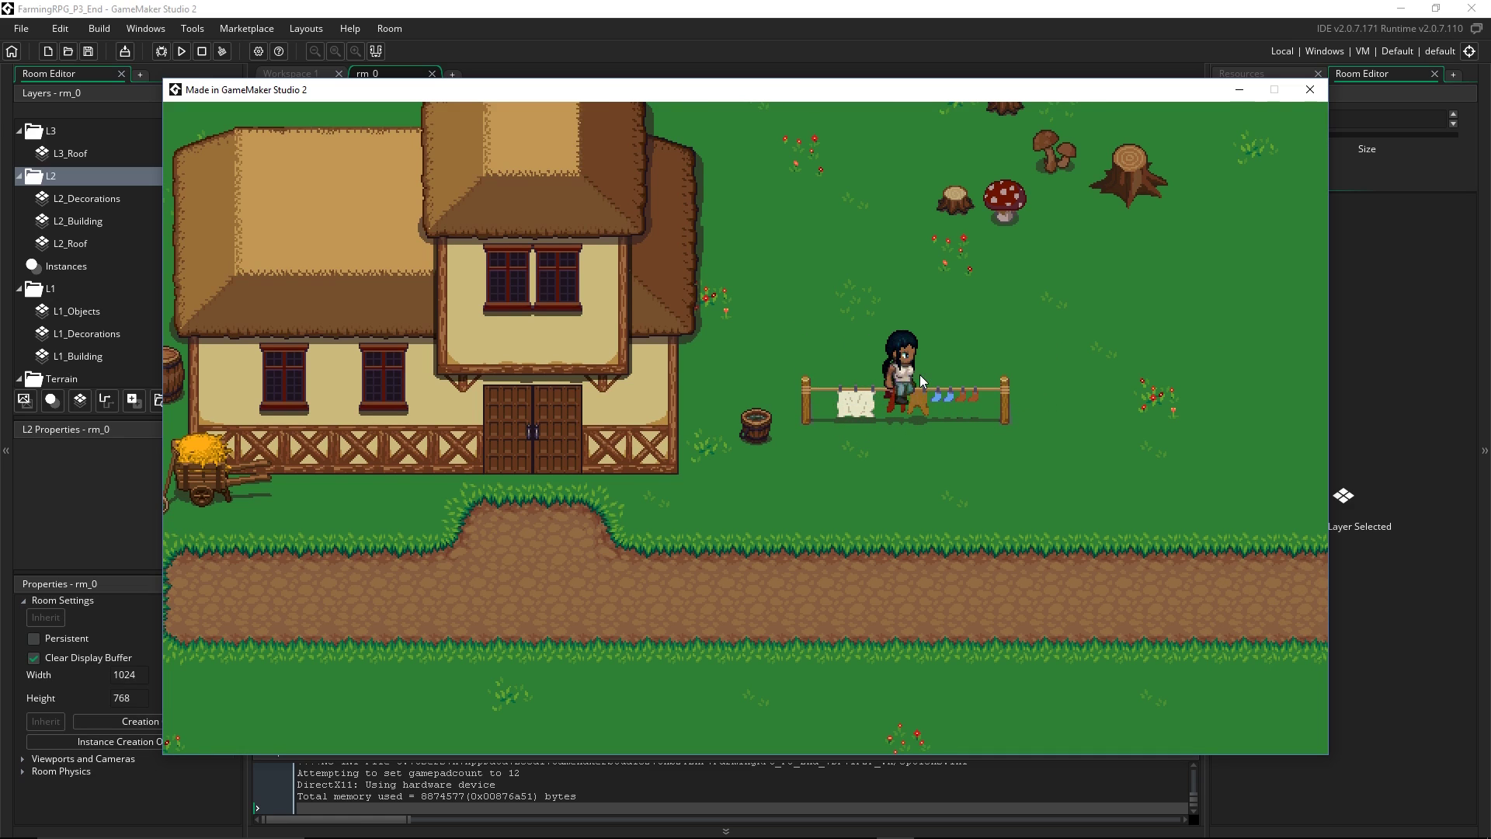
pyautogui.press('Left')
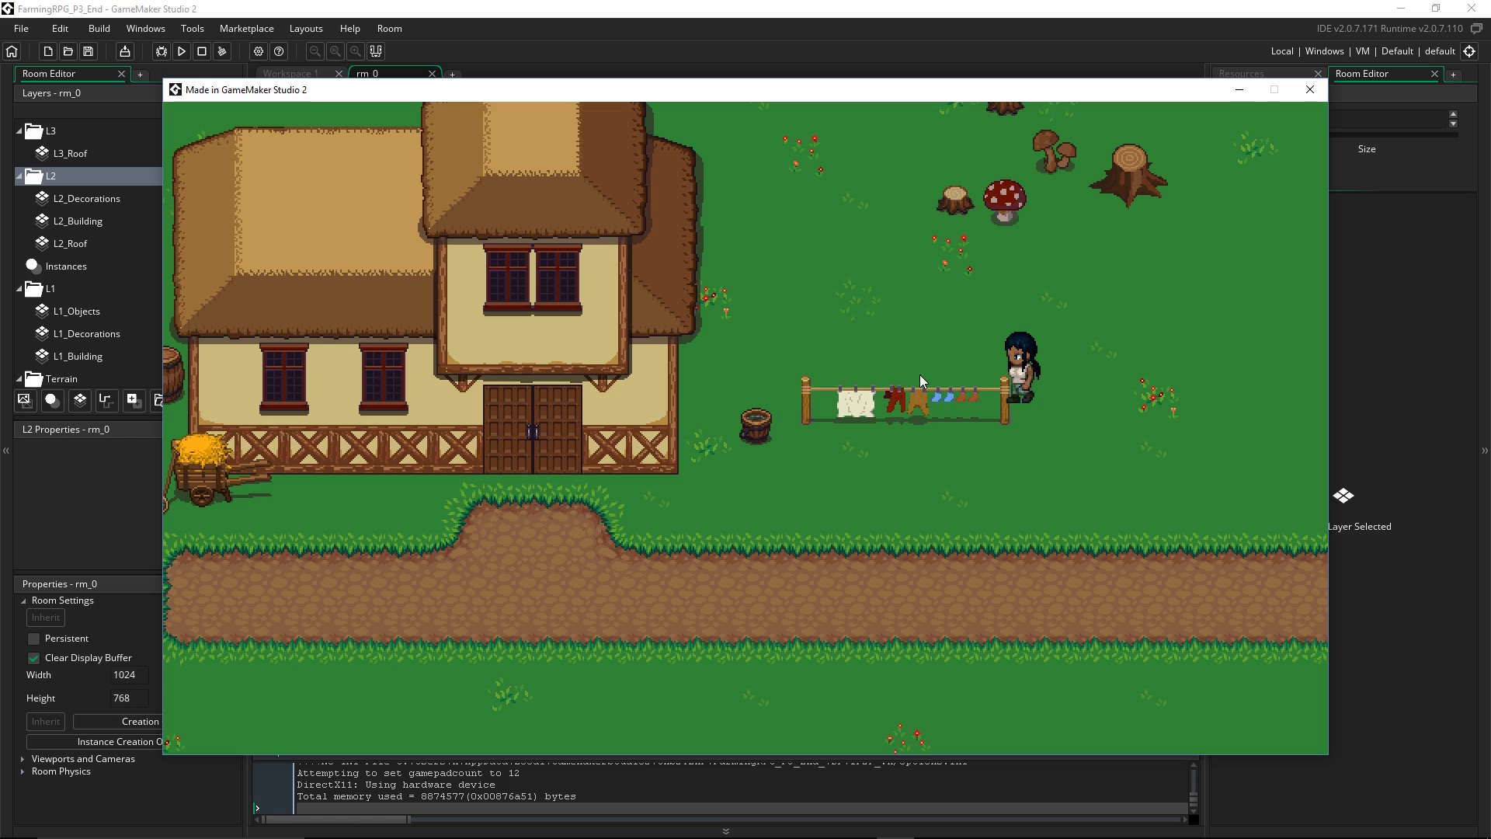
pyautogui.press('Right')
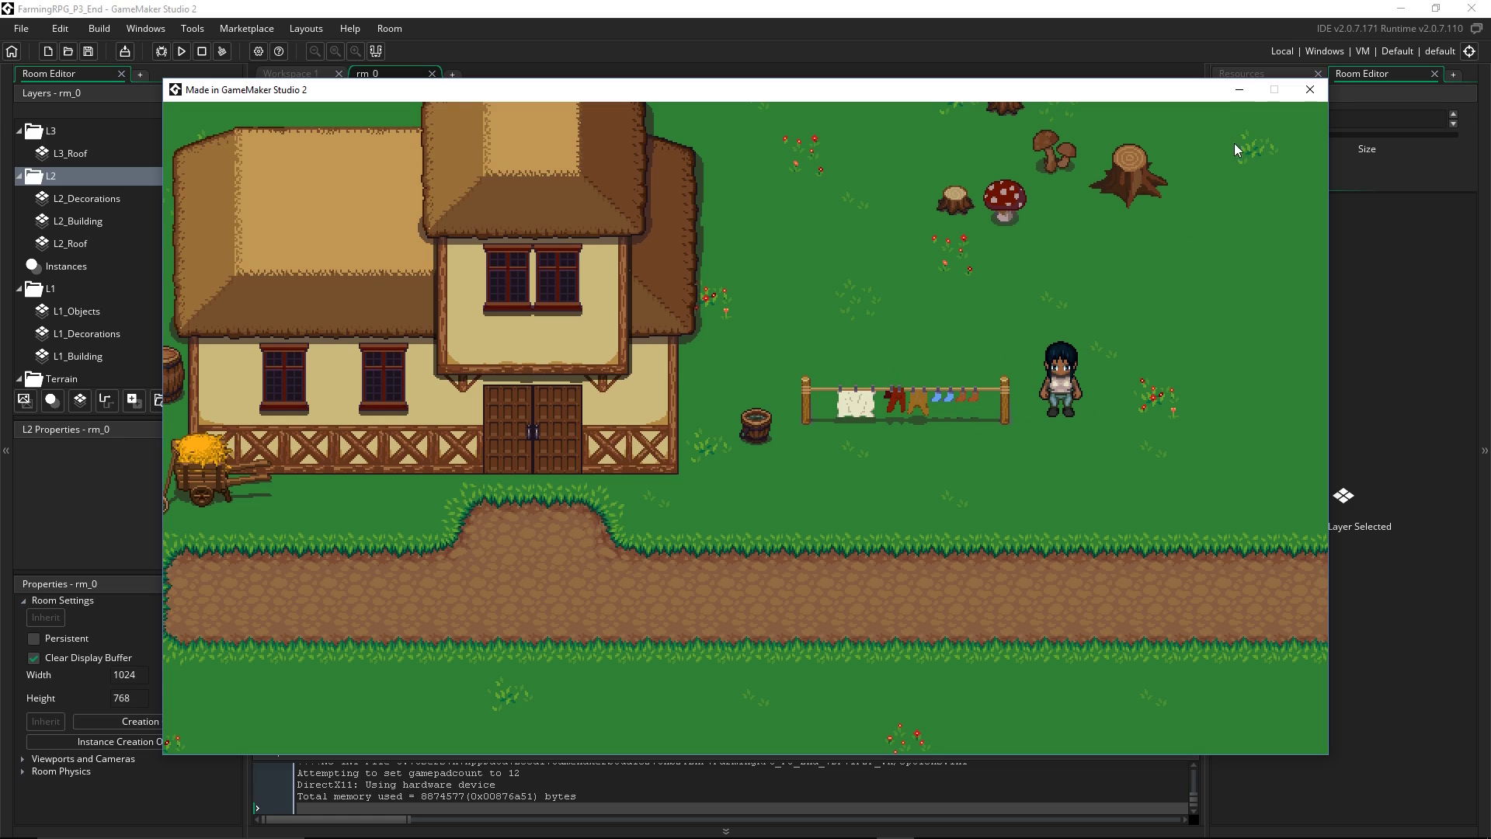
# Close the running game and collapse all the layer folders
pyautogui.click(1310, 89)
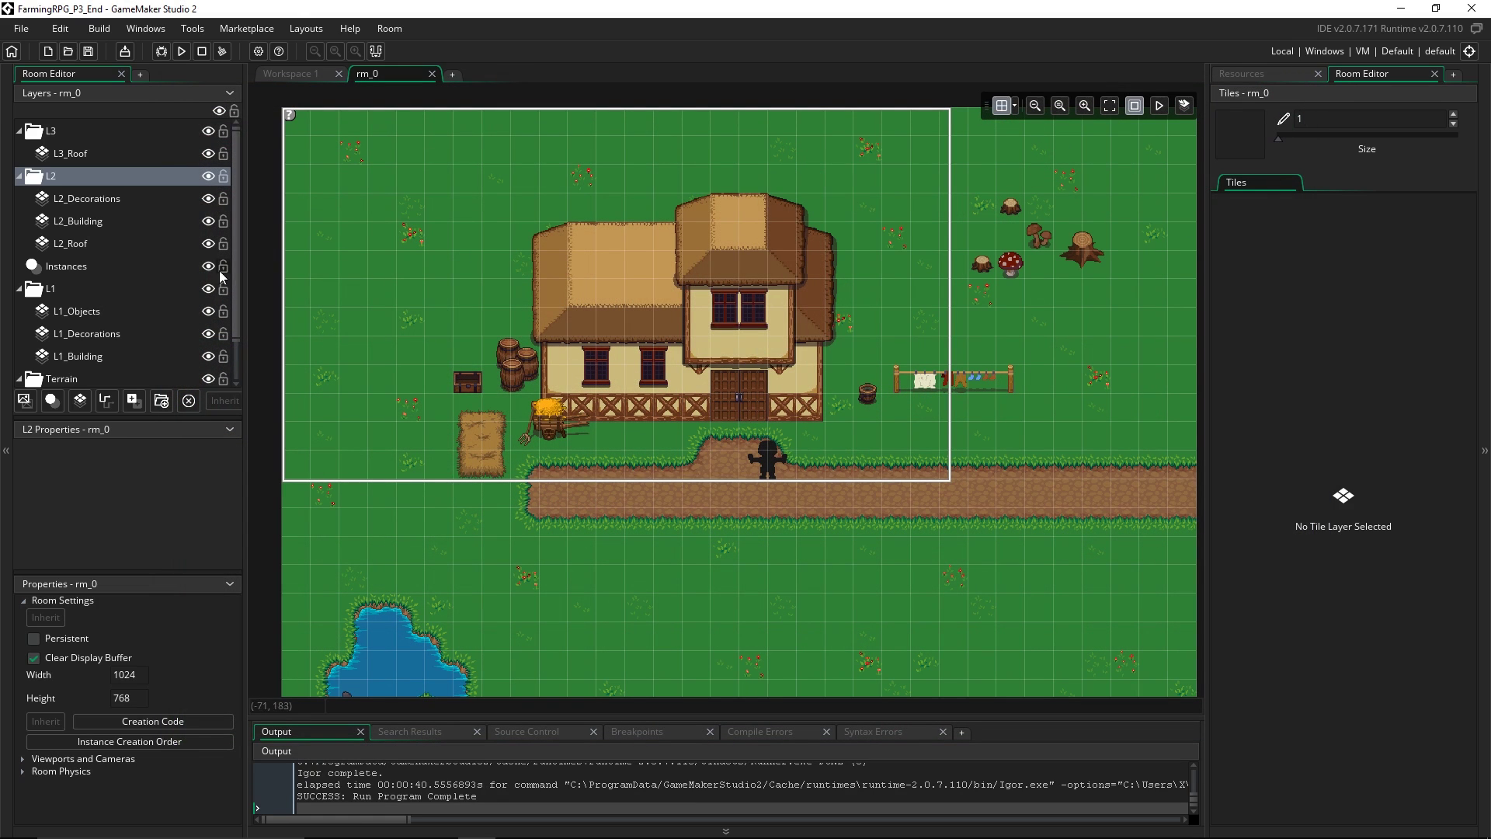
pyautogui.click(24, 137)
pyautogui.click(20, 132)
pyautogui.click(20, 153)
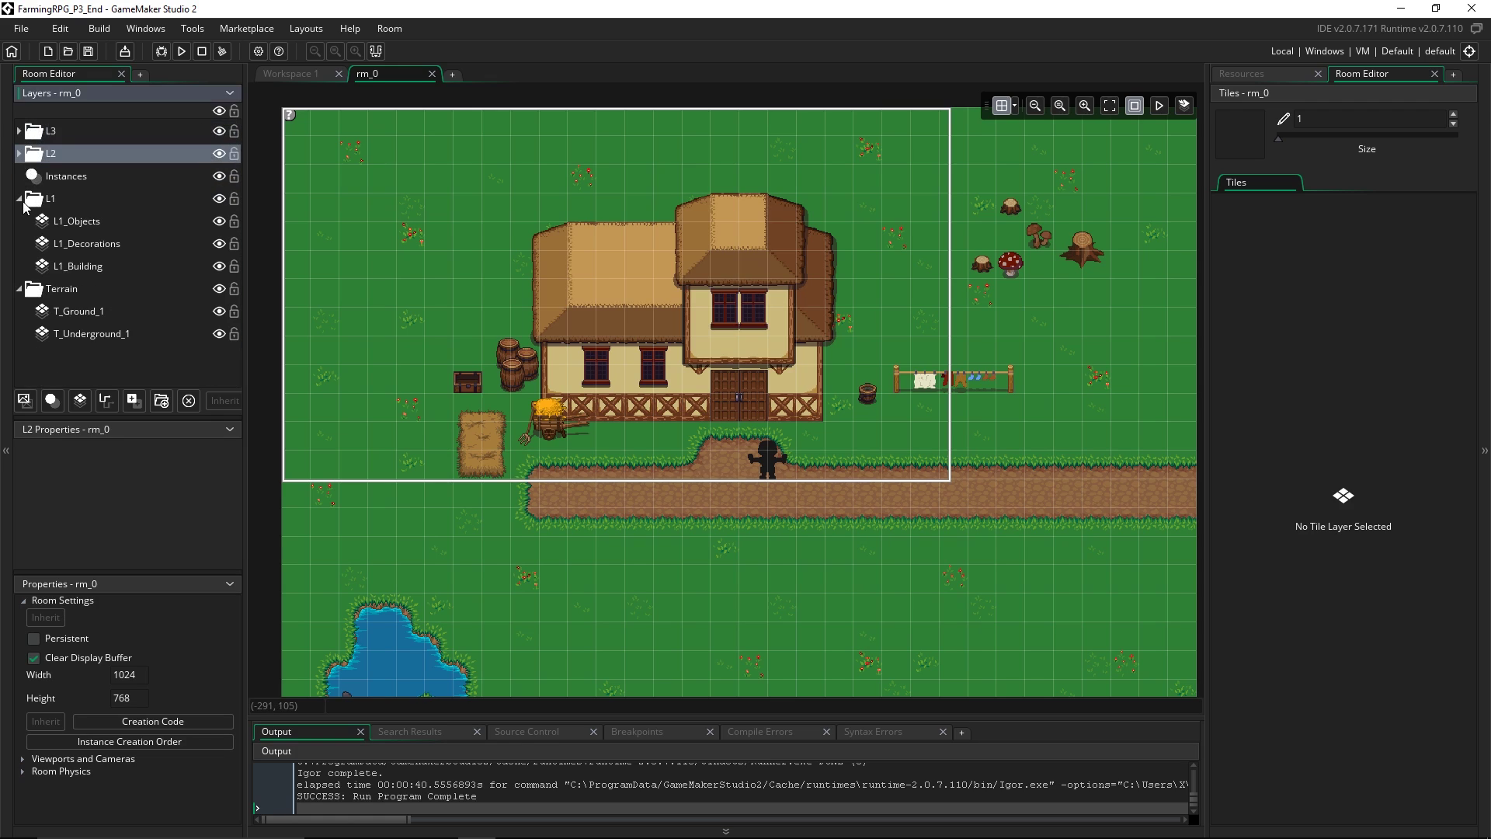
pyautogui.click(24, 203)
pyautogui.click(20, 199)
pyautogui.click(20, 221)
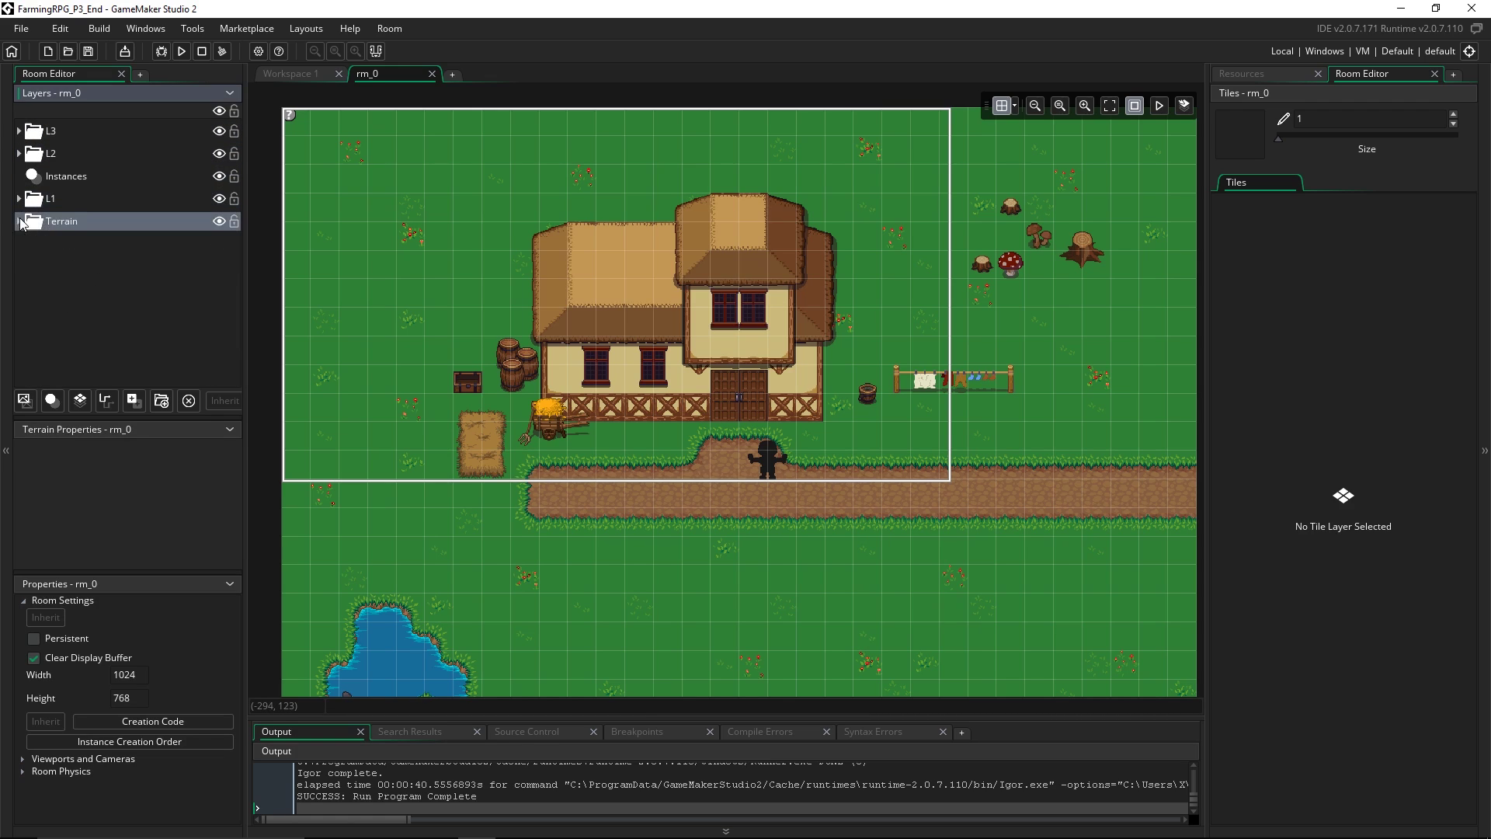
# Add a new instance layer and move it out of Terrain to sit below L2
pyautogui.click(60, 409)
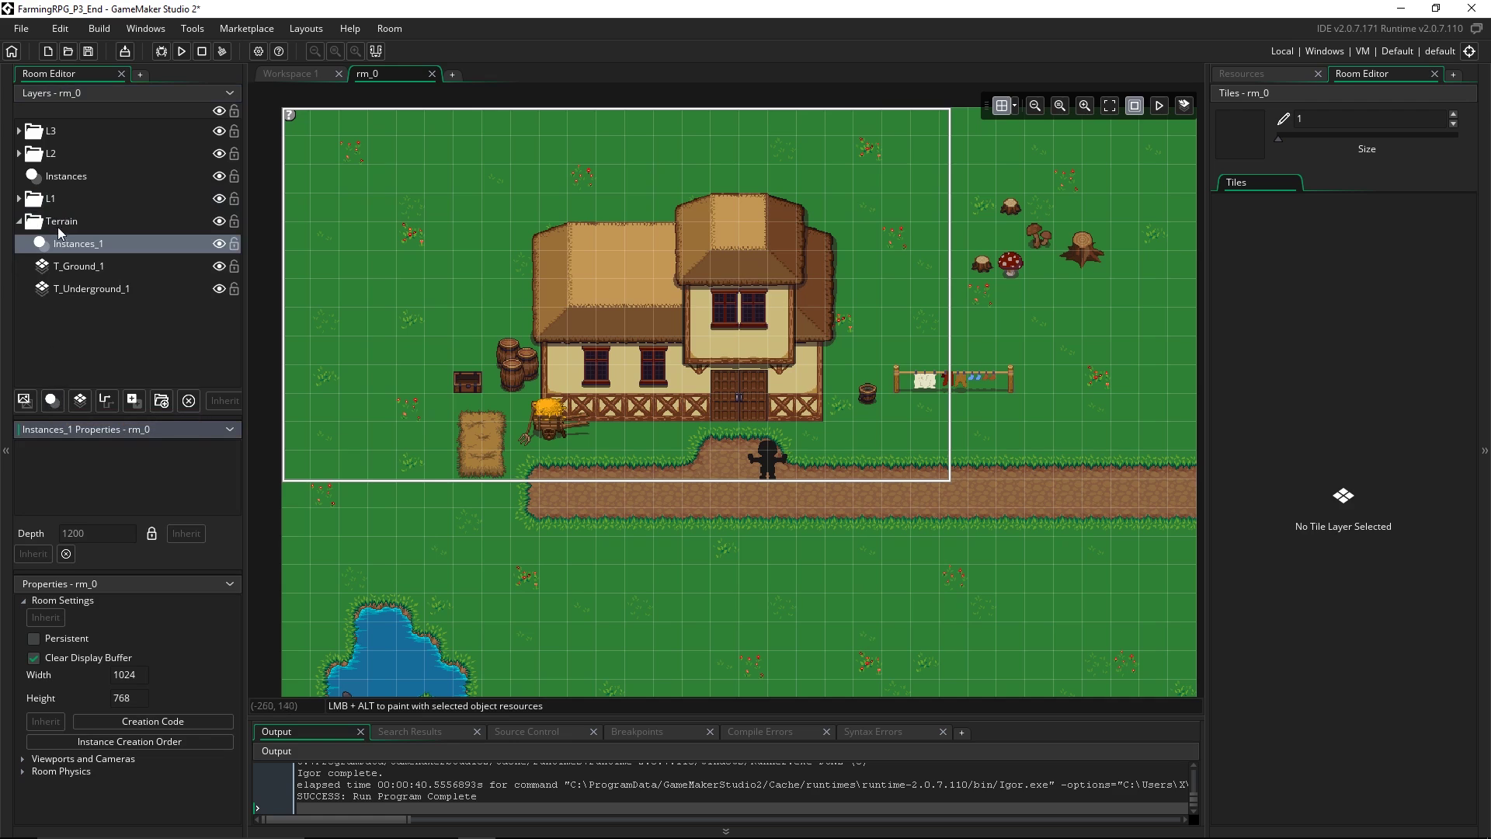
pyautogui.moveTo(66, 246); pyautogui.dragTo(74, 177)
pyautogui.click(20, 244)
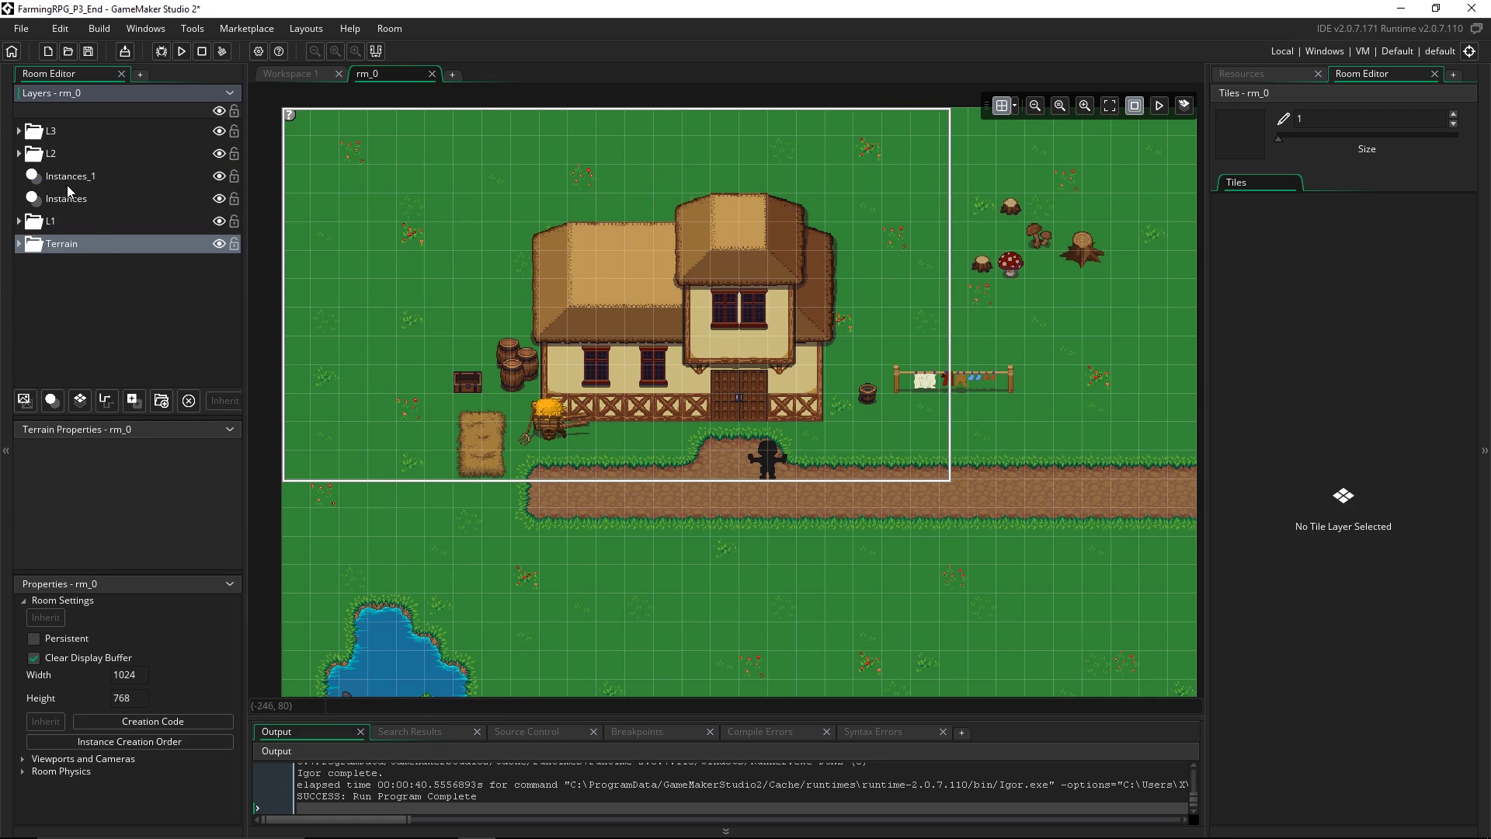
# Select obj_collision in Resources and rename Instances_1 to Collisions
pyautogui.click(1241, 75)
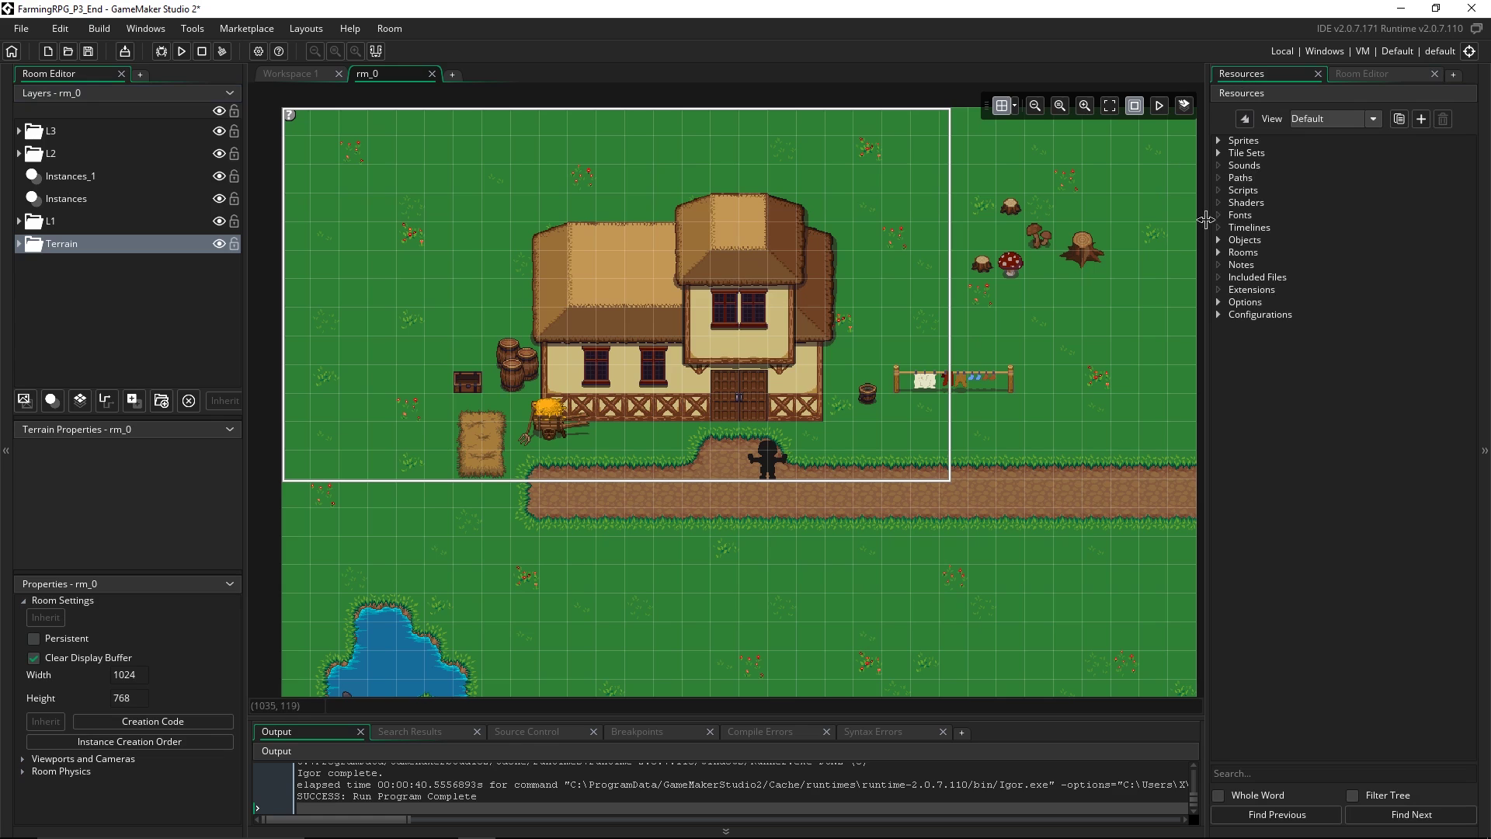
pyautogui.click(1218, 239)
pyautogui.click(1268, 275)
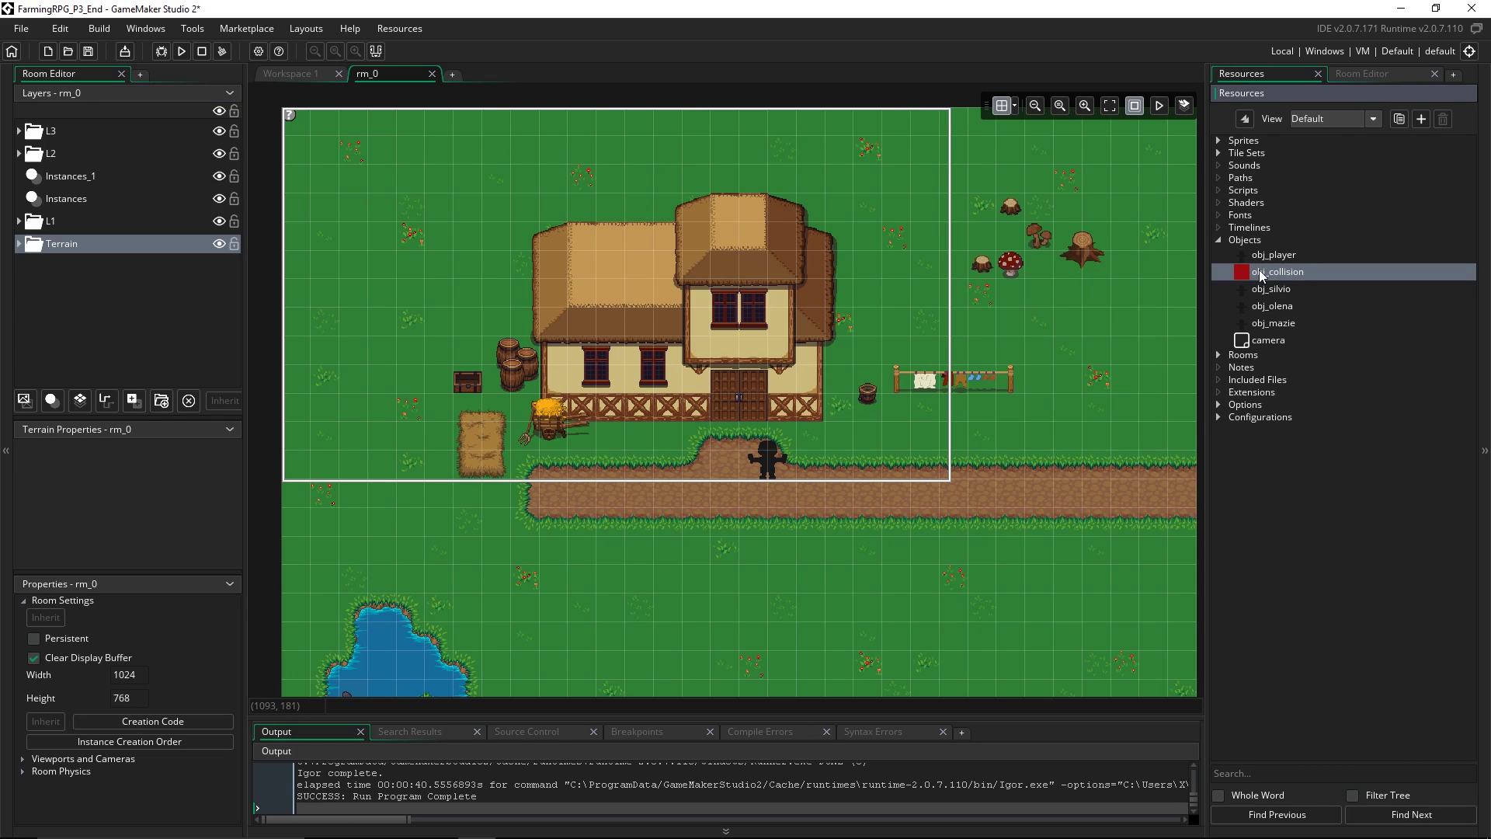
pyautogui.click(109, 178)
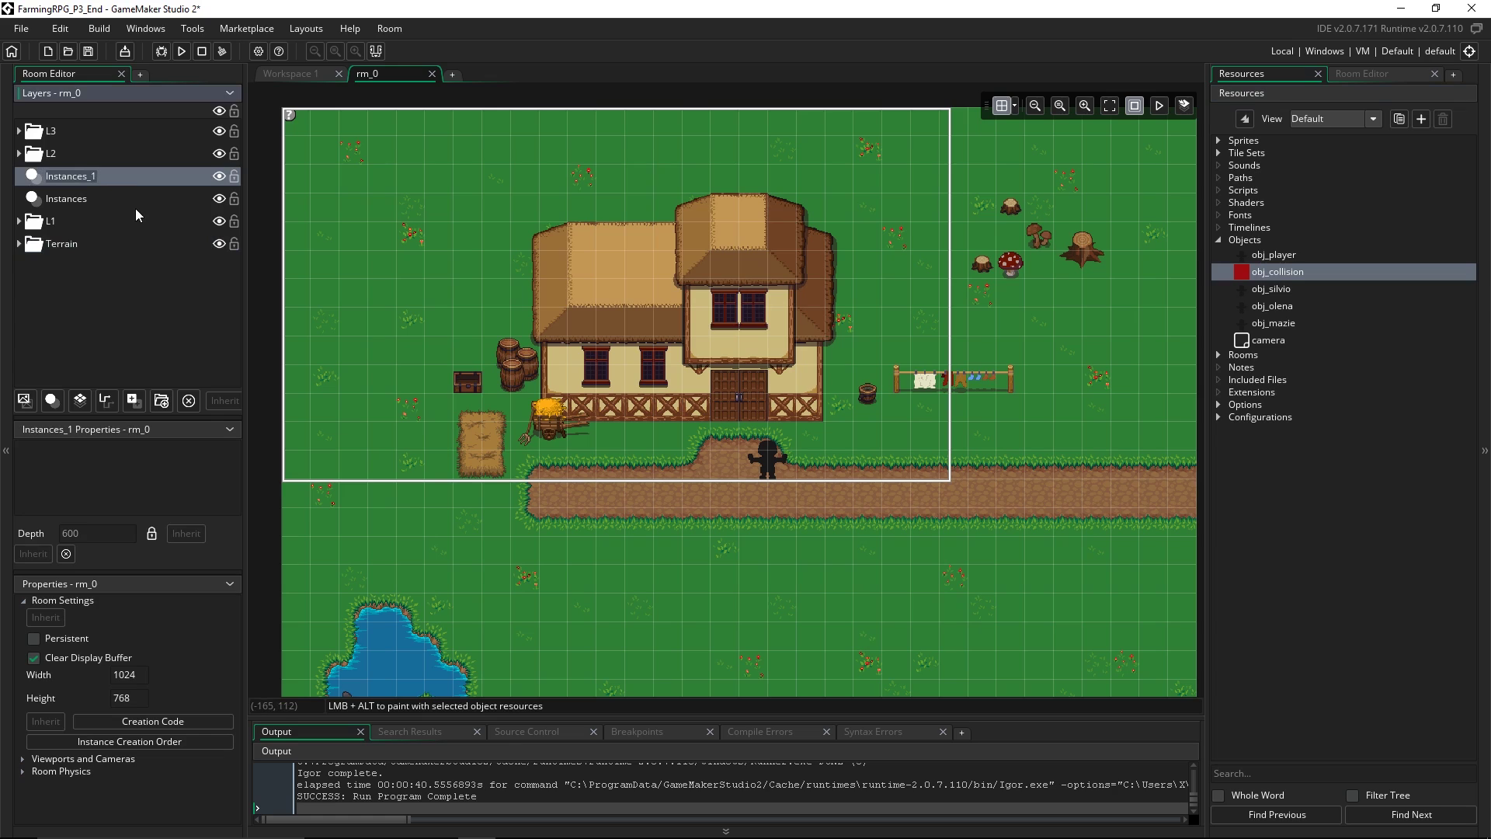
pyautogui.write('Collisions')
pyautogui.press('Return')
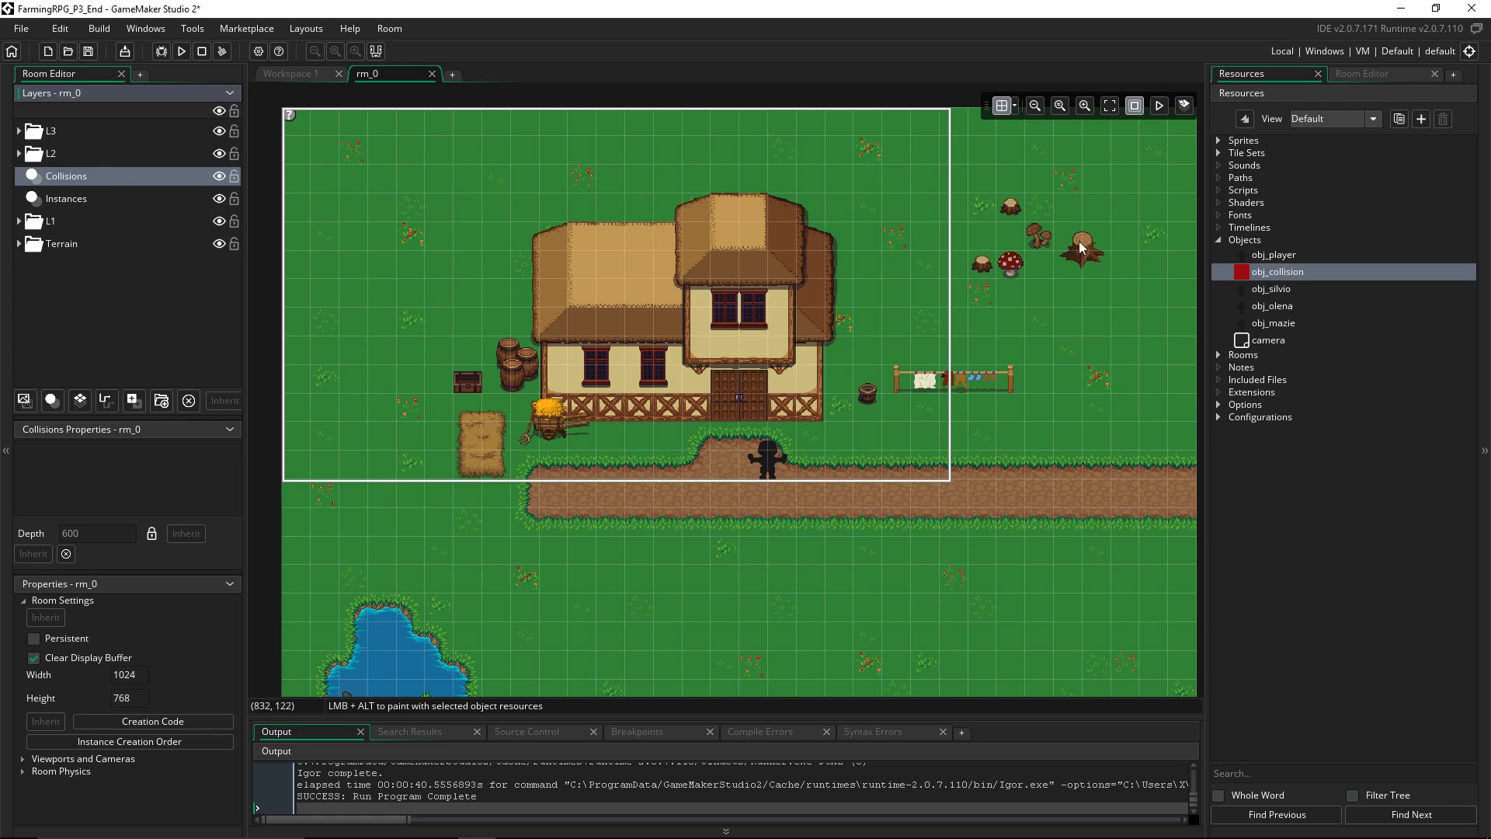
# Place an obj_collision block and stretch it into a wide bar over the house front
pyautogui.click(1252, 275)
pyautogui.moveTo(1260, 280); pyautogui.dragTo(539, 408)
pyautogui.click(813, 410)
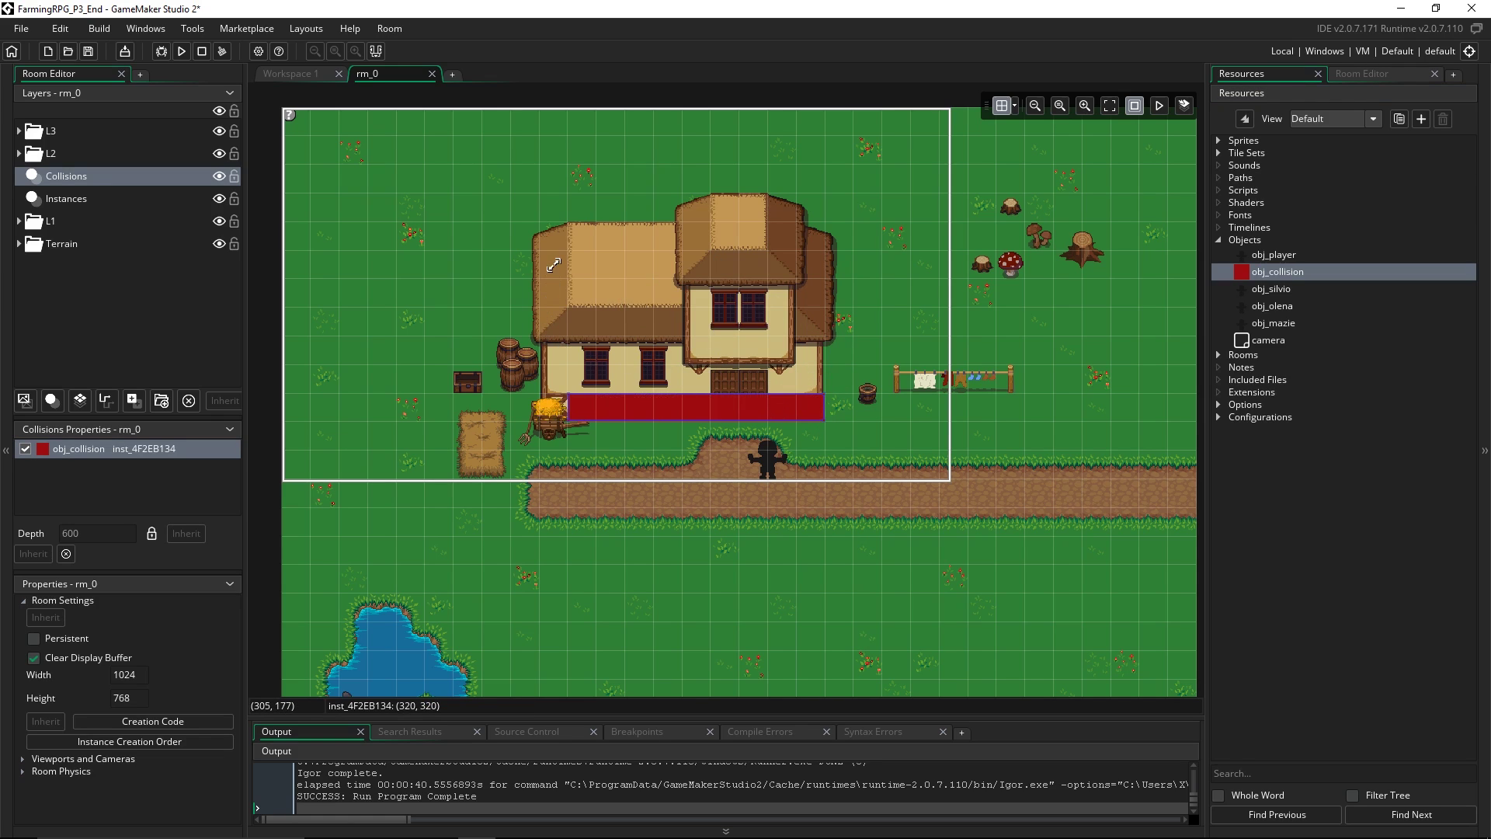
pyautogui.moveTo(665, 394); pyautogui.dragTo(665, 304)
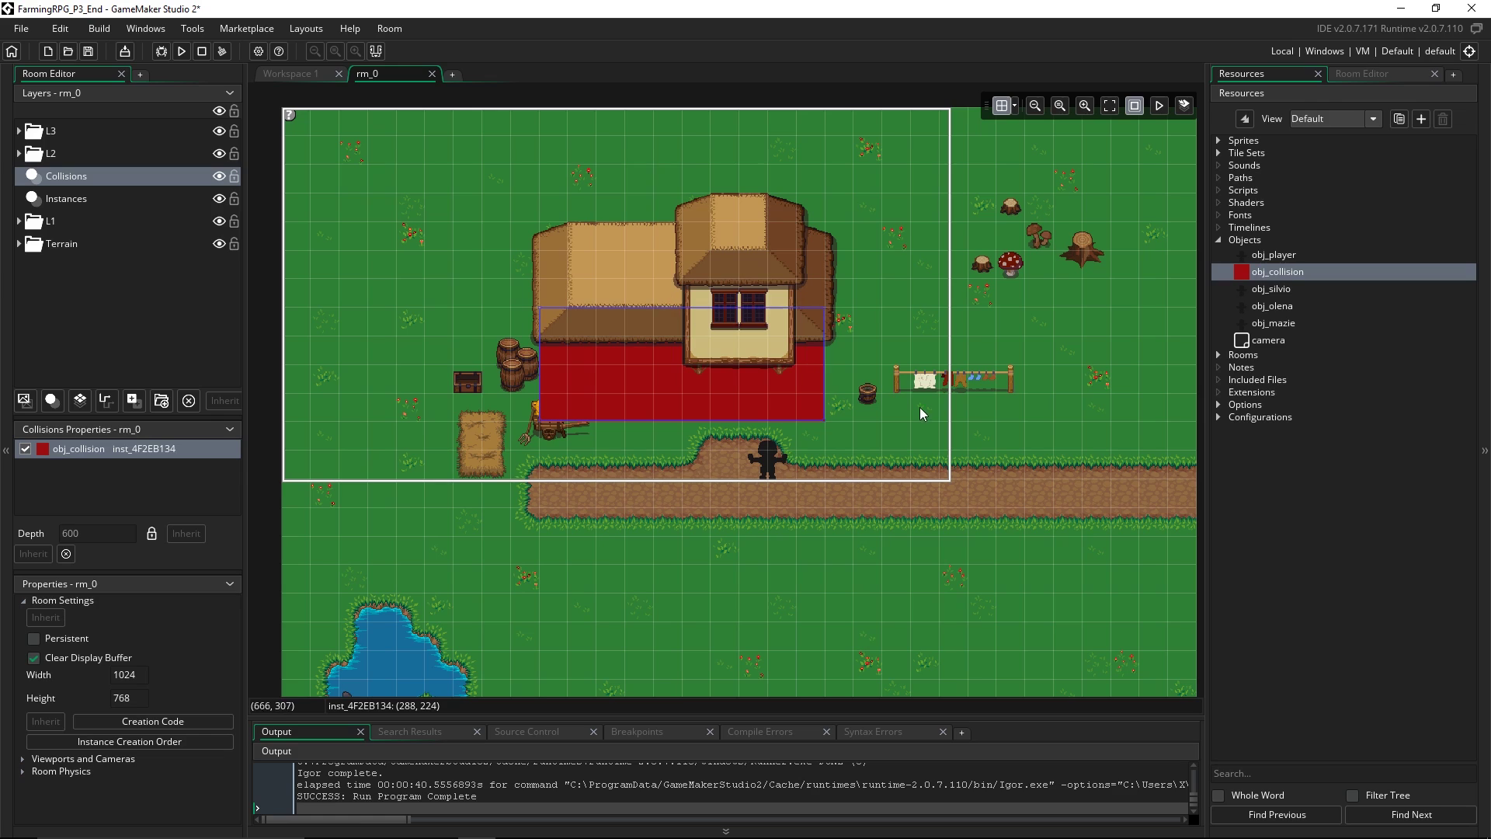
# Add a second stretched obj_collision block across the washing line, then toggle the room grid
pyautogui.click(922, 414)
pyautogui.moveTo(1258, 272); pyautogui.dragTo(1024, 380)
pyautogui.click(903, 381)
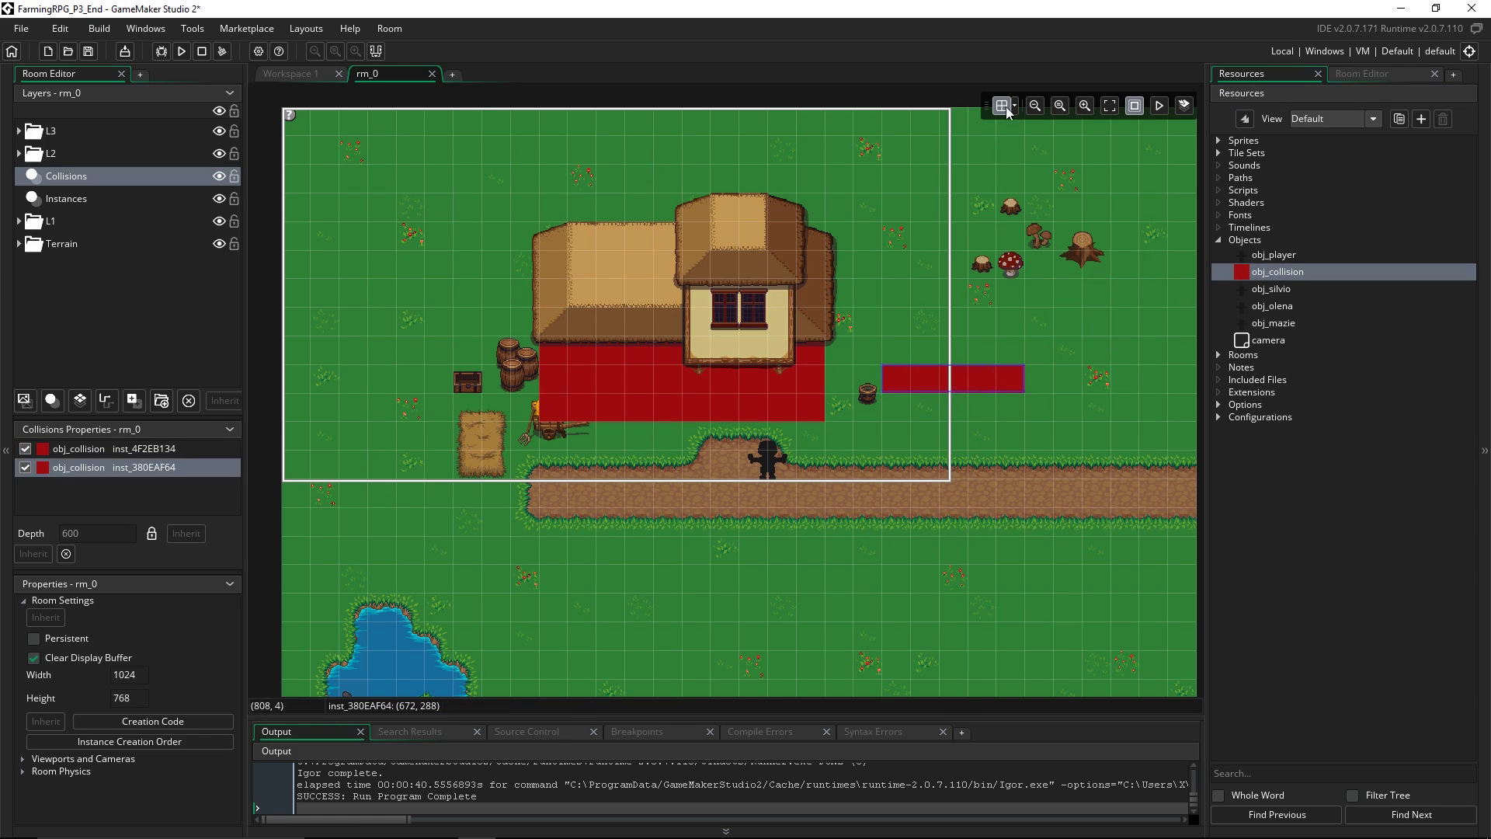
pyautogui.click(1007, 110)
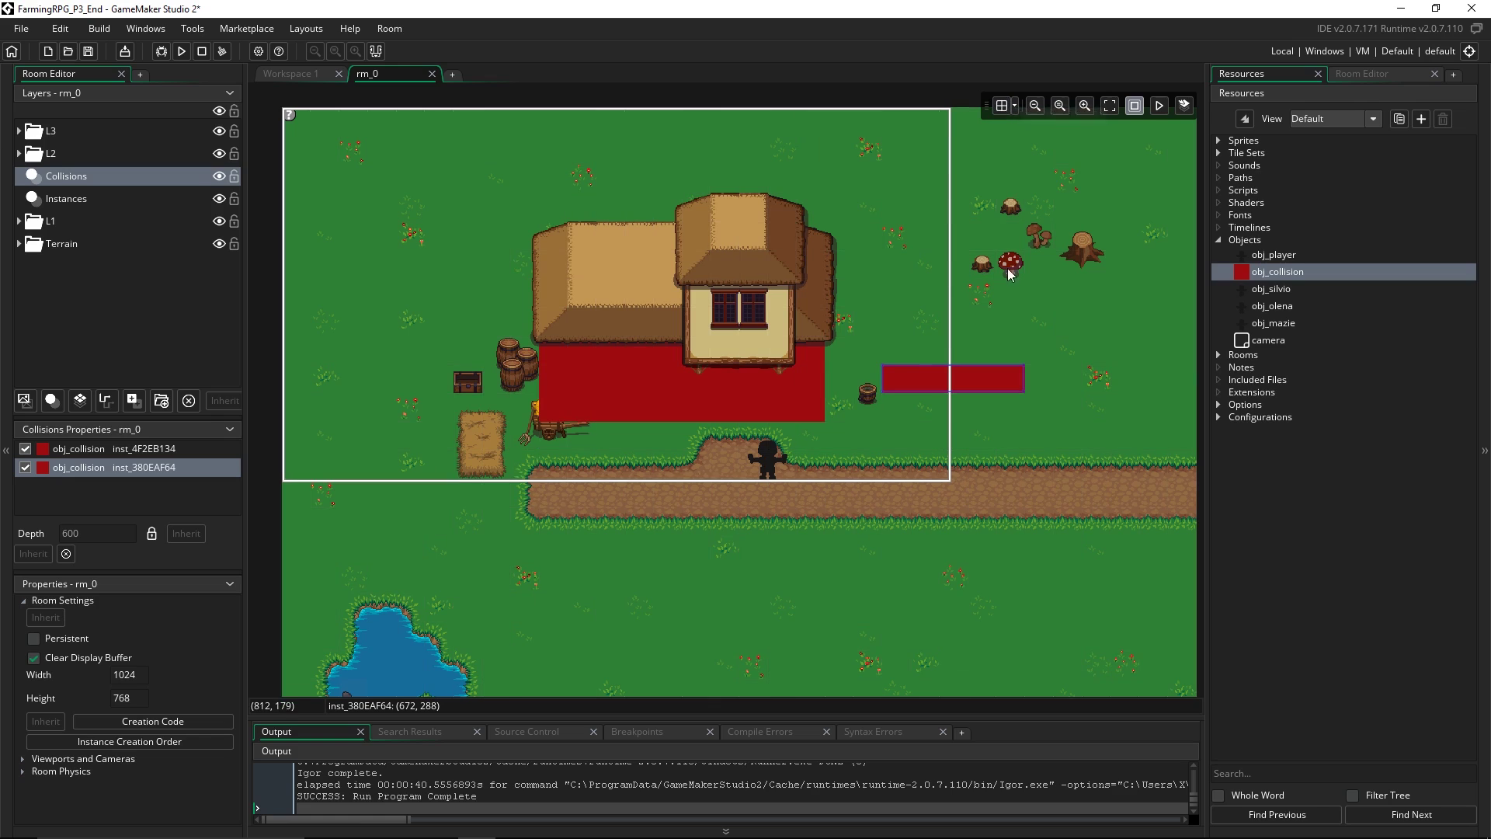
pyautogui.moveTo(1013, 220); pyautogui.dragTo(1002, 284, button='middle')
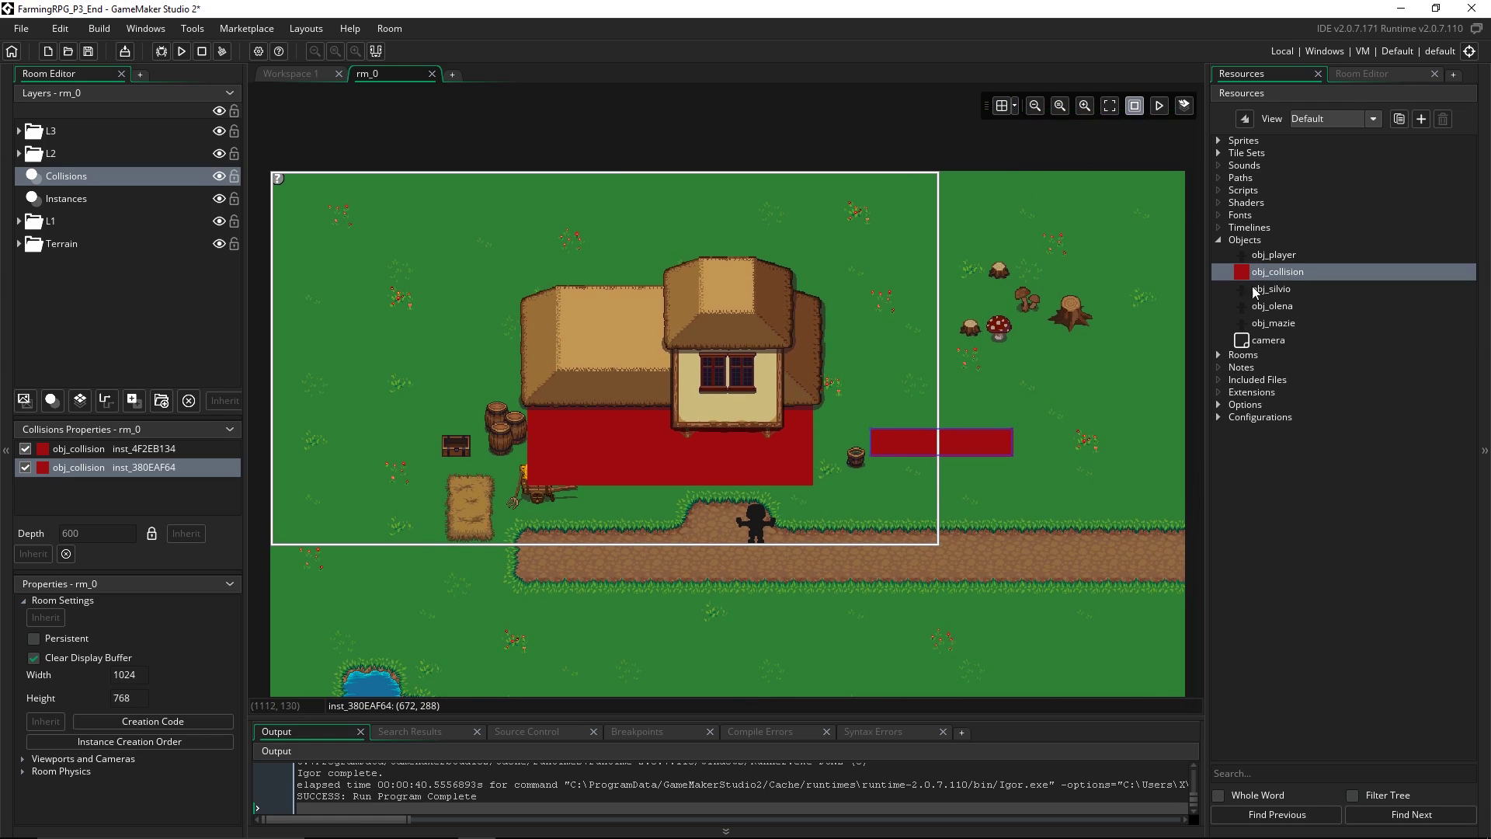
pyautogui.click(1005, 103)
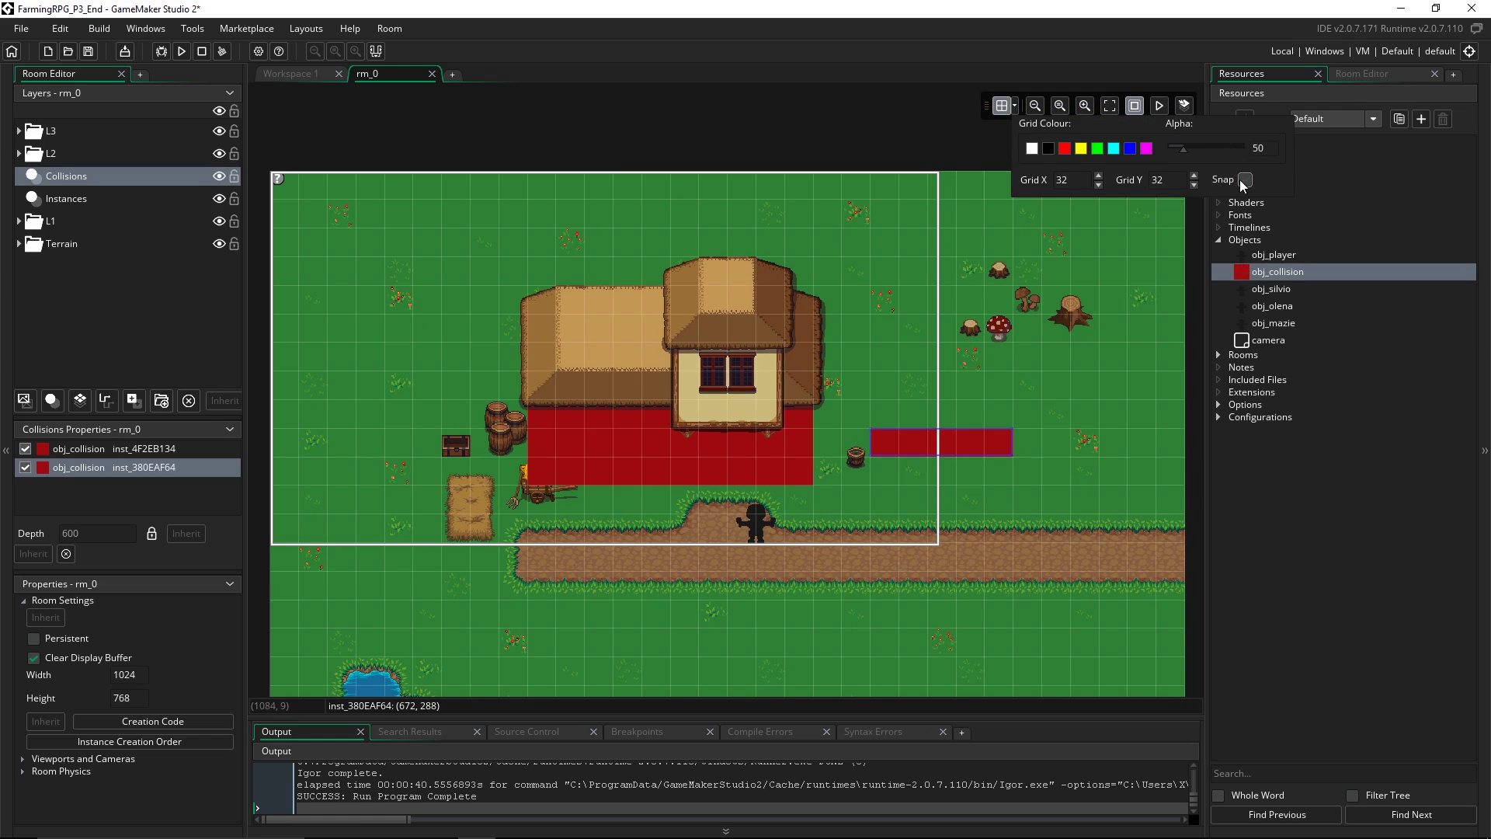
# Place obj_collision blocks by the red mushroom and resize them over the tree stumps
pyautogui.moveTo(1253, 272); pyautogui.dragTo(965, 339)
pyautogui.scroll(5, 970, 321)
pyautogui.click(975, 323)
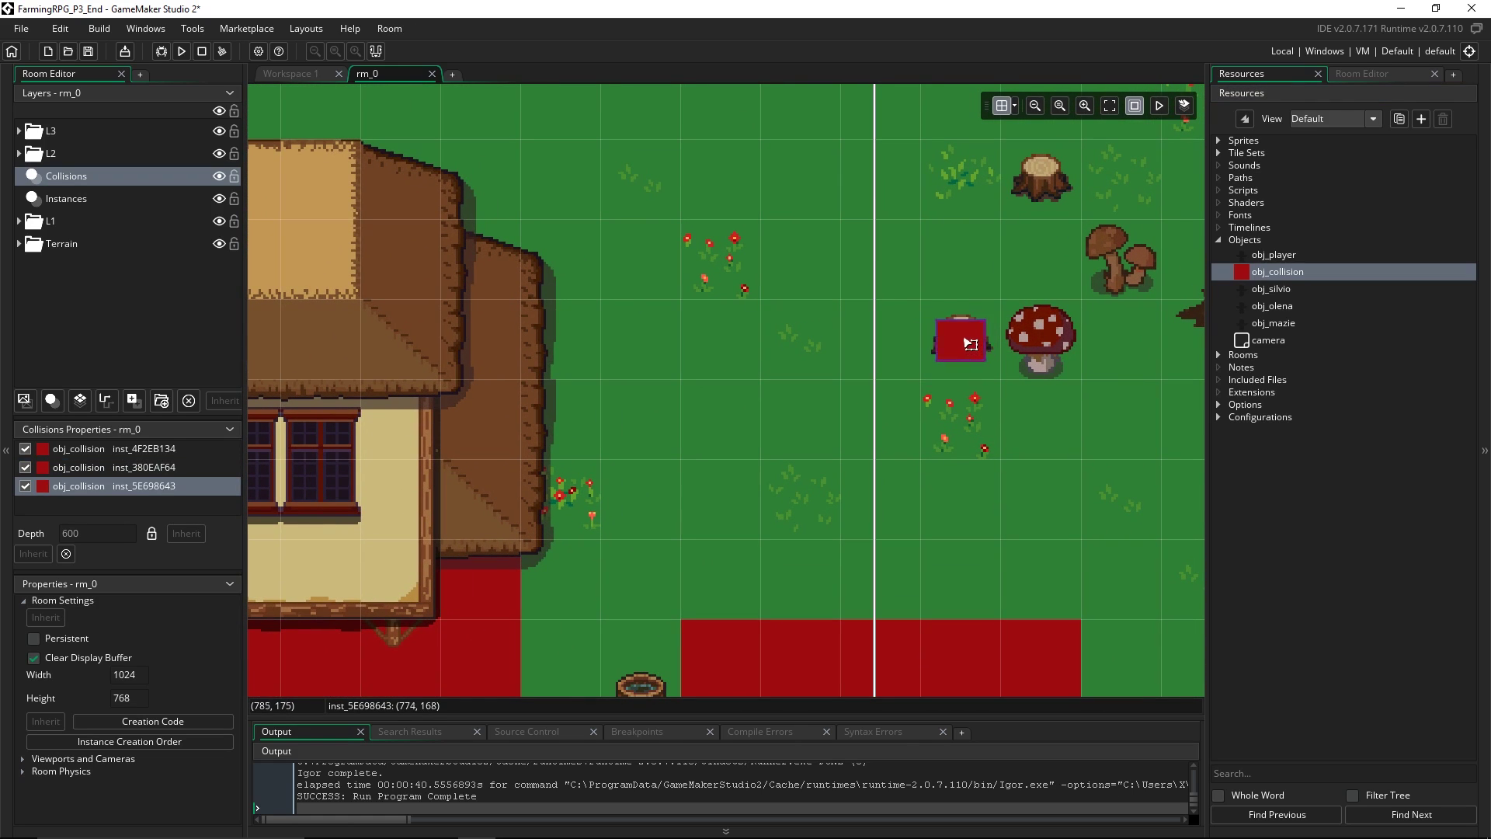
pyautogui.scroll(-1, 986, 329)
pyautogui.moveTo(1256, 272); pyautogui.dragTo(1008, 316)
pyautogui.moveTo(1008, 317); pyautogui.dragTo(962, 349, button='middle')
pyautogui.click(1001, 110)
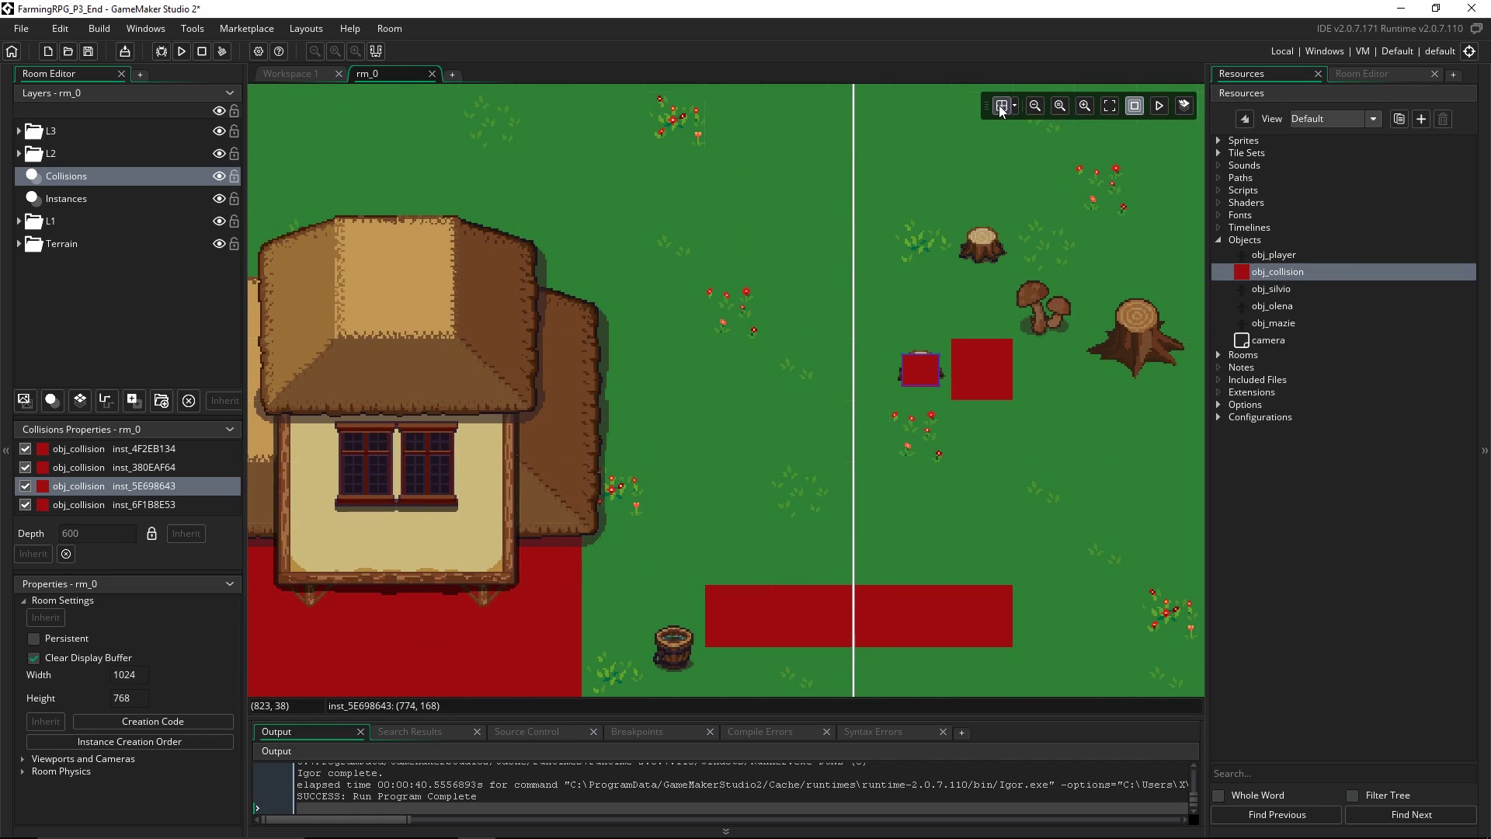
pyautogui.click(1001, 108)
pyautogui.click(1014, 107)
pyautogui.moveTo(1087, 298); pyautogui.dragTo(1026, 352, button='middle')
pyautogui.moveTo(1269, 256)
pyautogui.mouseDown()
pyautogui.moveTo(1074, 351)
pyautogui.moveTo(1267, 269)
pyautogui.mouseUp()
pyautogui.moveTo(1267, 272); pyautogui.dragTo(1135, 331)
pyautogui.moveTo(1266, 273); pyautogui.dragTo(983, 362)
pyautogui.moveTo(1266, 272); pyautogui.dragTo(922, 297)
pyautogui.scroll(-4, 922, 295)
# Cover the barrels with a three-by-two collision block and add another block nearby
pyautogui.moveTo(851, 446); pyautogui.dragTo(1013, 310, button='middle')
pyautogui.moveTo(1266, 273); pyautogui.dragTo(502, 402)
pyautogui.moveTo(535, 381); pyautogui.dragTo(776, 377, button='middle')
pyautogui.moveTo(784, 452); pyautogui.dragTo(812, 468)
pyautogui.moveTo(1009, 458); pyautogui.dragTo(755, 439, button='middle')
pyautogui.moveTo(1277, 272); pyautogui.dragTo(897, 381)
pyautogui.press('g')
pyautogui.click(898, 435)
pyautogui.scroll(-4, 897, 435)
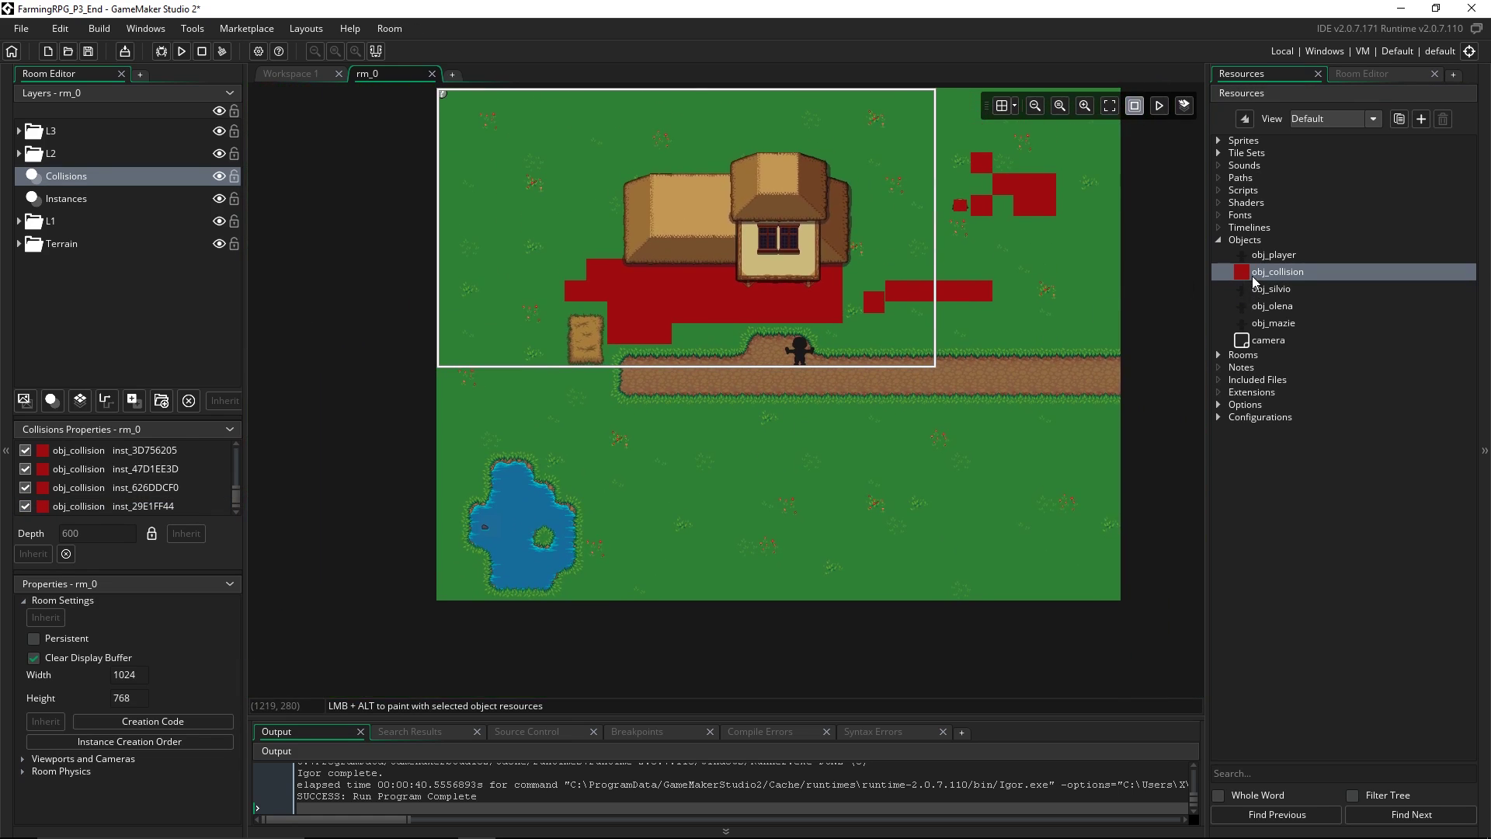
# Cover the pond with tall collision blocks stretched down over its left and right sides
pyautogui.moveTo(1253, 281); pyautogui.dragTo(584, 522)
pyautogui.moveTo(497, 464); pyautogui.dragTo(586, 634)
pyautogui.scroll(2, 494, 461)
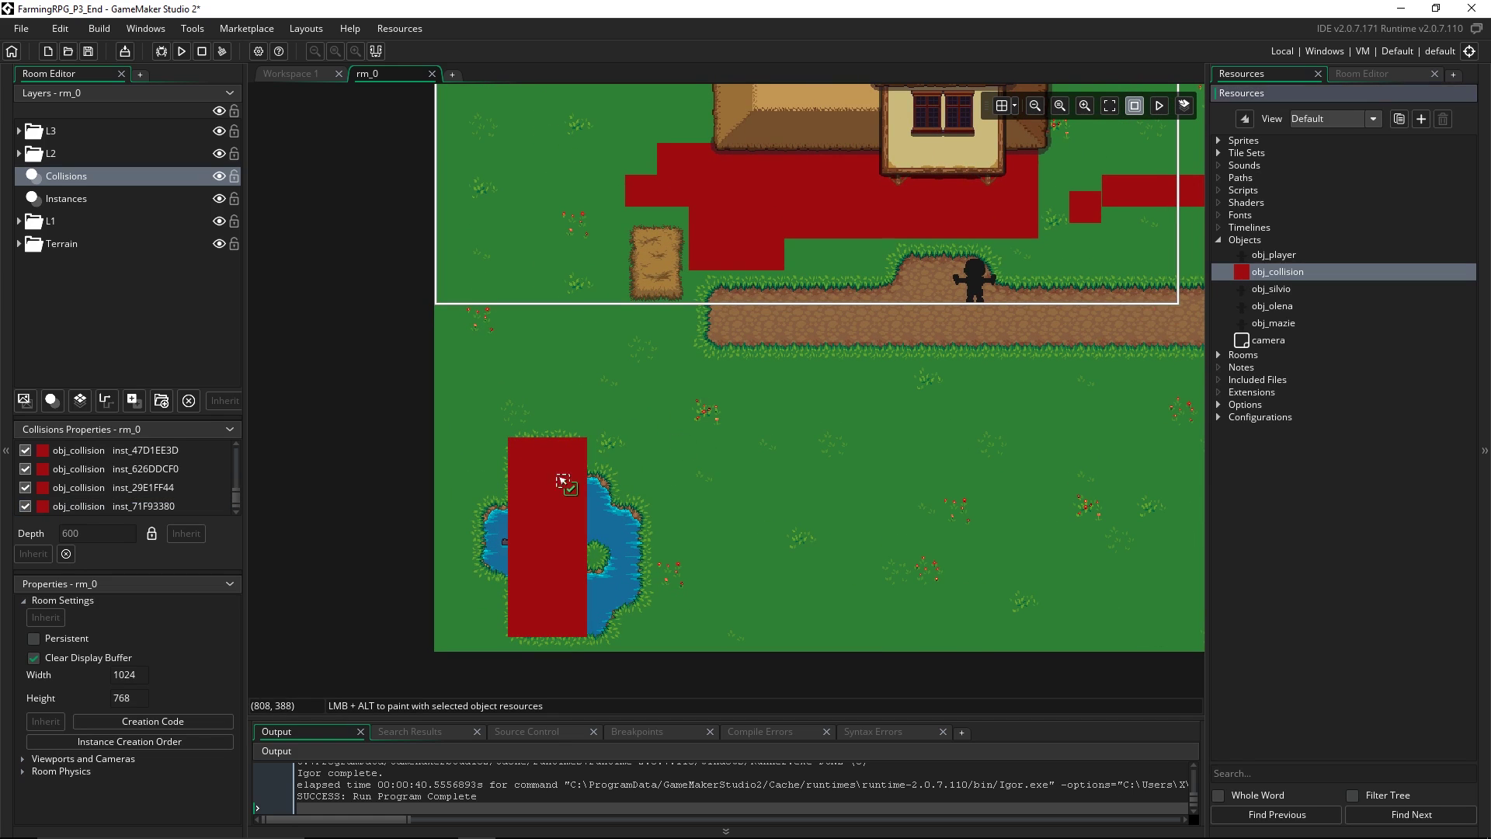
pyautogui.keyDown('alt'); pyautogui.click(478, 502); pyautogui.keyUp('alt')
pyautogui.keyDown('alt'); pyautogui.click(602, 479); pyautogui.keyUp('alt')
pyautogui.moveTo(619, 499); pyautogui.dragTo(615, 642)
pyautogui.keyDown('alt'); pyautogui.click(628, 522); pyautogui.keyUp('alt')
pyautogui.moveTo(641, 536); pyautogui.dragTo(640, 606)
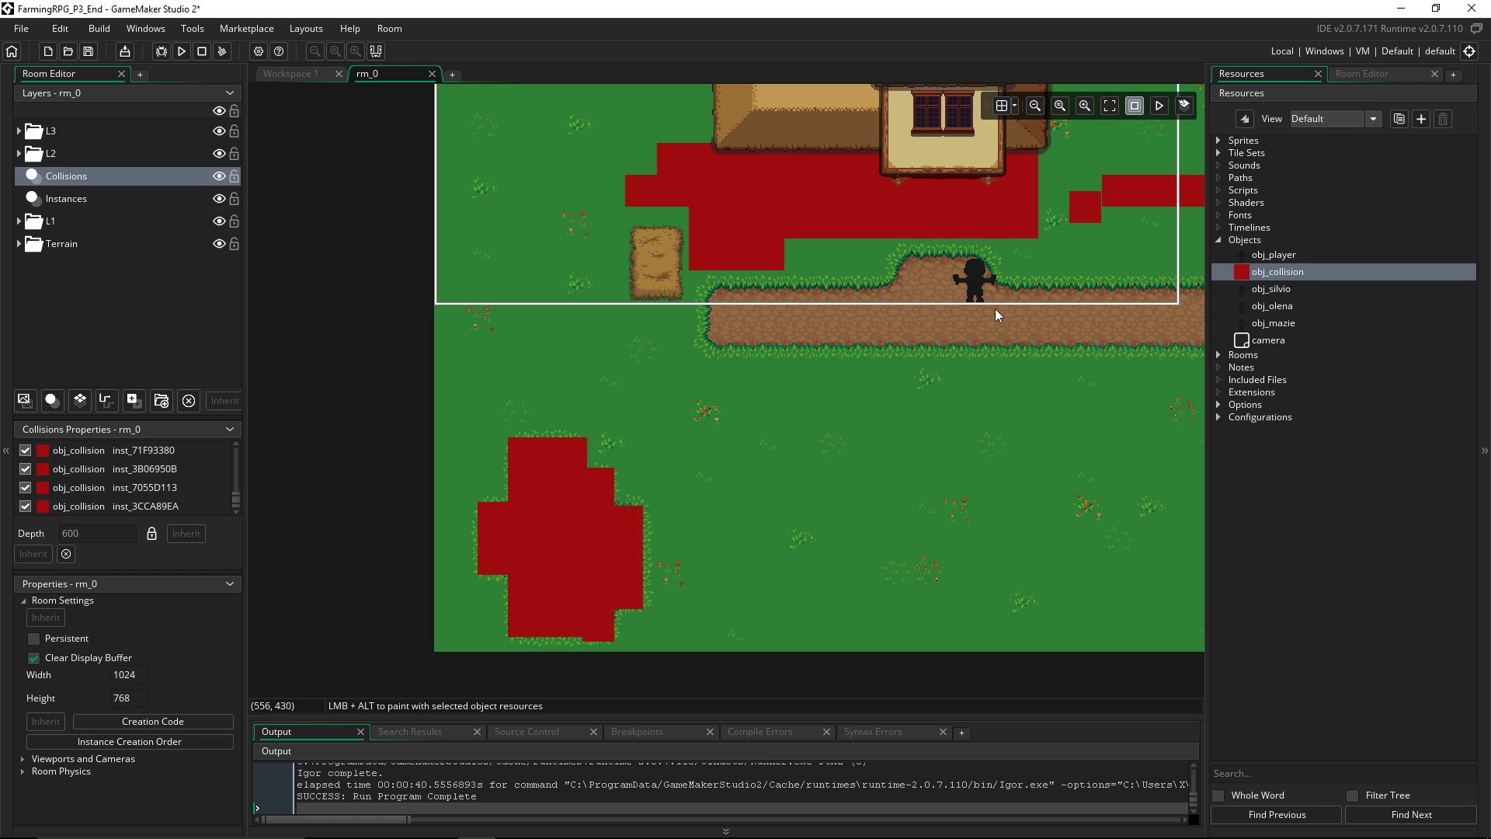
# Hide the Collisions layer so the red blocks disappear from the room view
pyautogui.moveTo(1011, 275); pyautogui.dragTo(882, 403, button='middle')
pyautogui.scroll(-2, 847, 458)
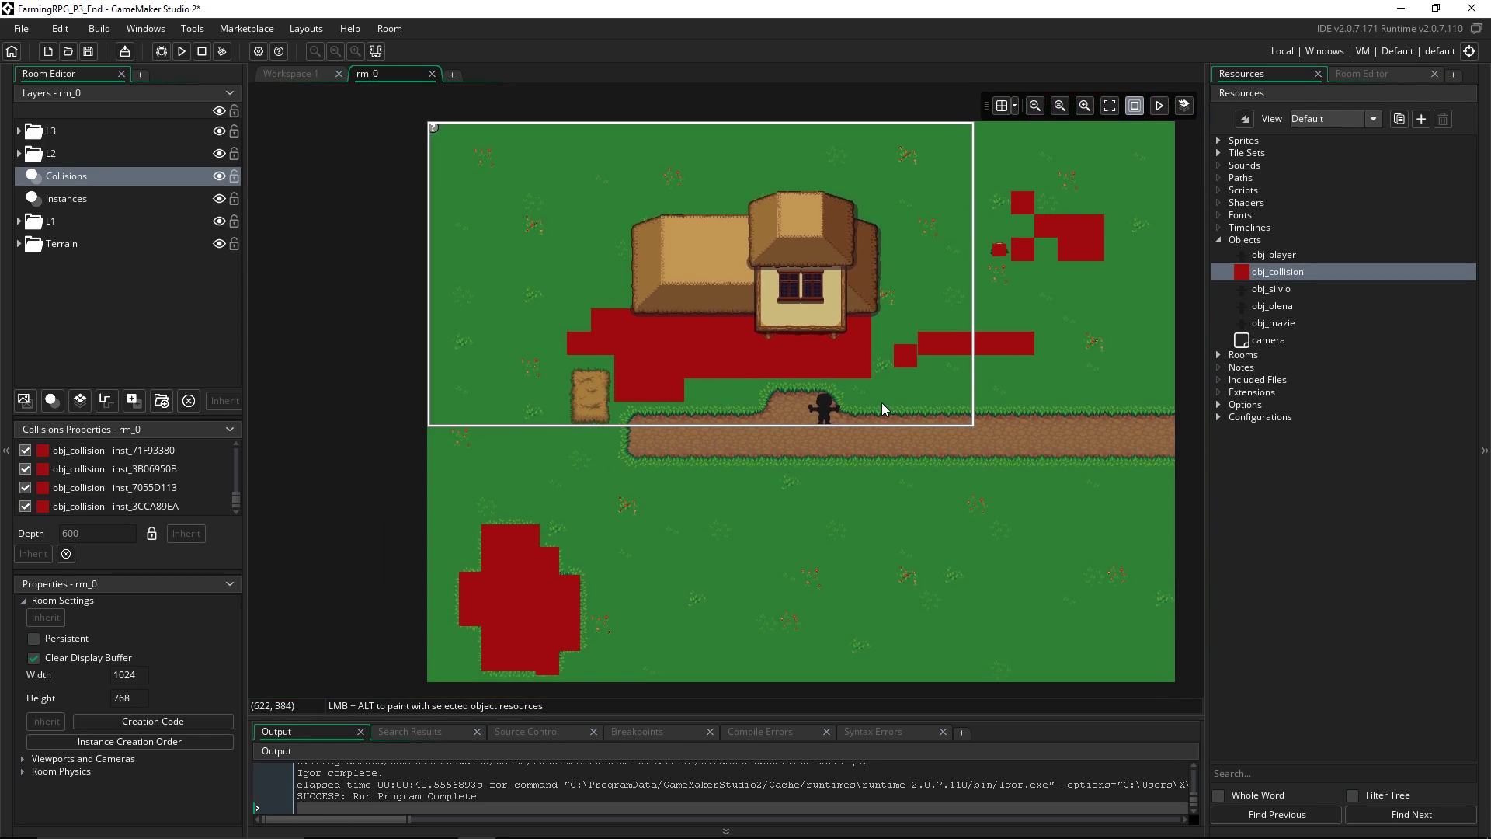
pyautogui.click(219, 177)
pyautogui.moveTo(777, 343); pyautogui.dragTo(749, 345, button='middle')
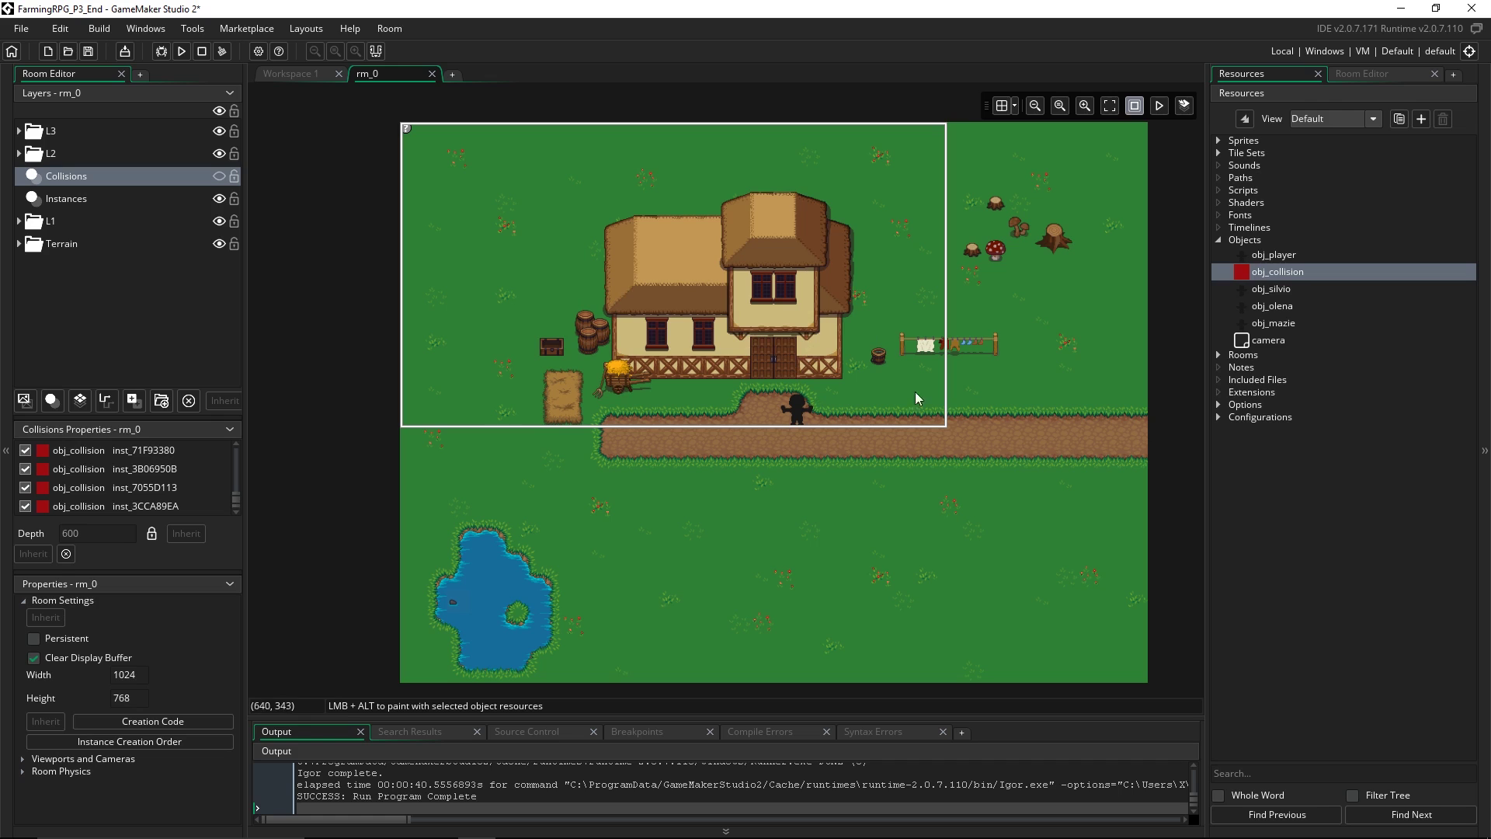
pyautogui.scroll(3, 907, 399)
# Run the game with F5 and walk the player along the house front and side
pyautogui.press('F5')
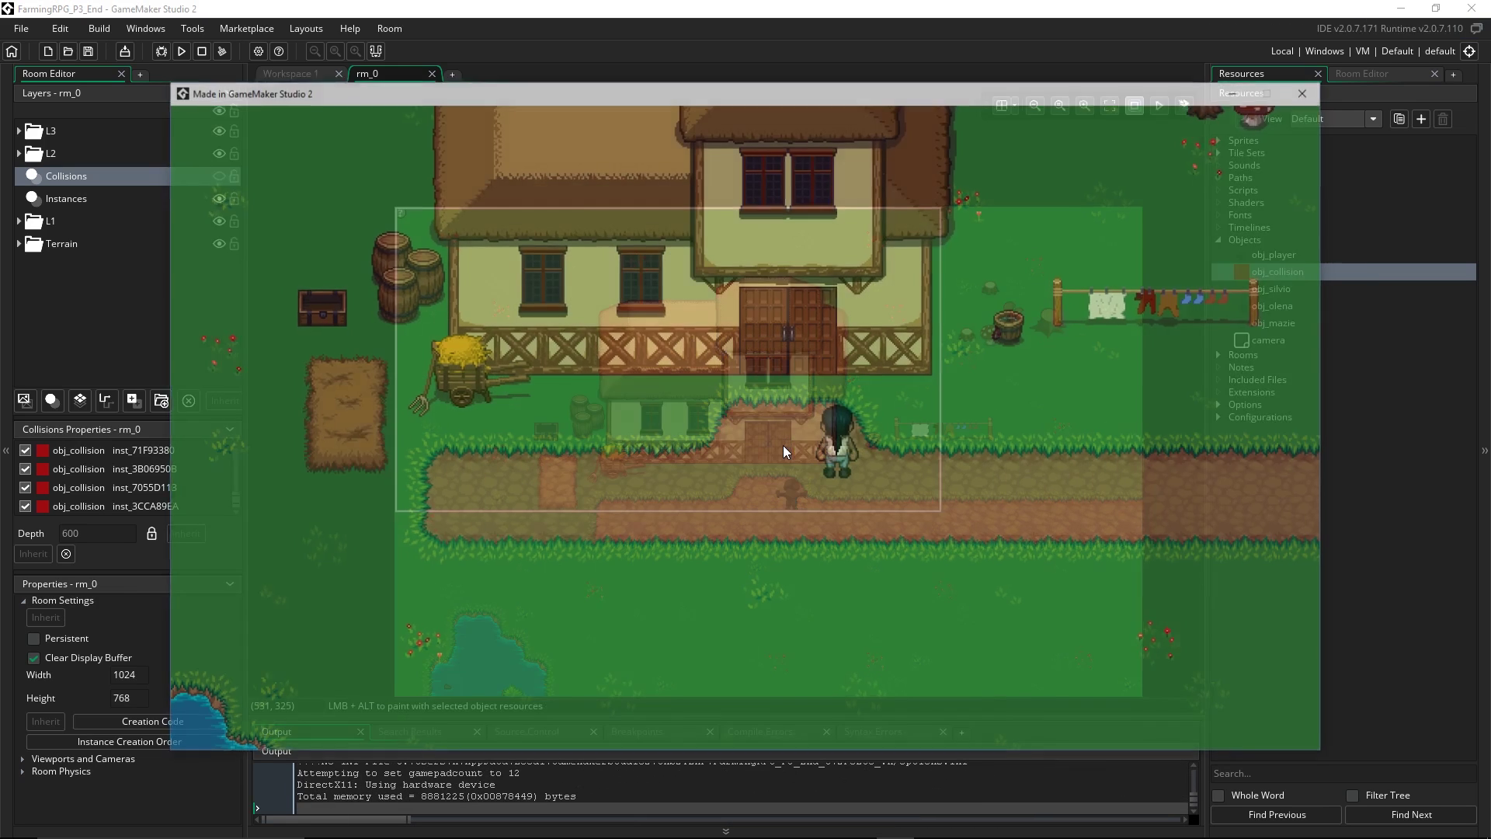
pyautogui.press('Up')
pyautogui.press('Right')
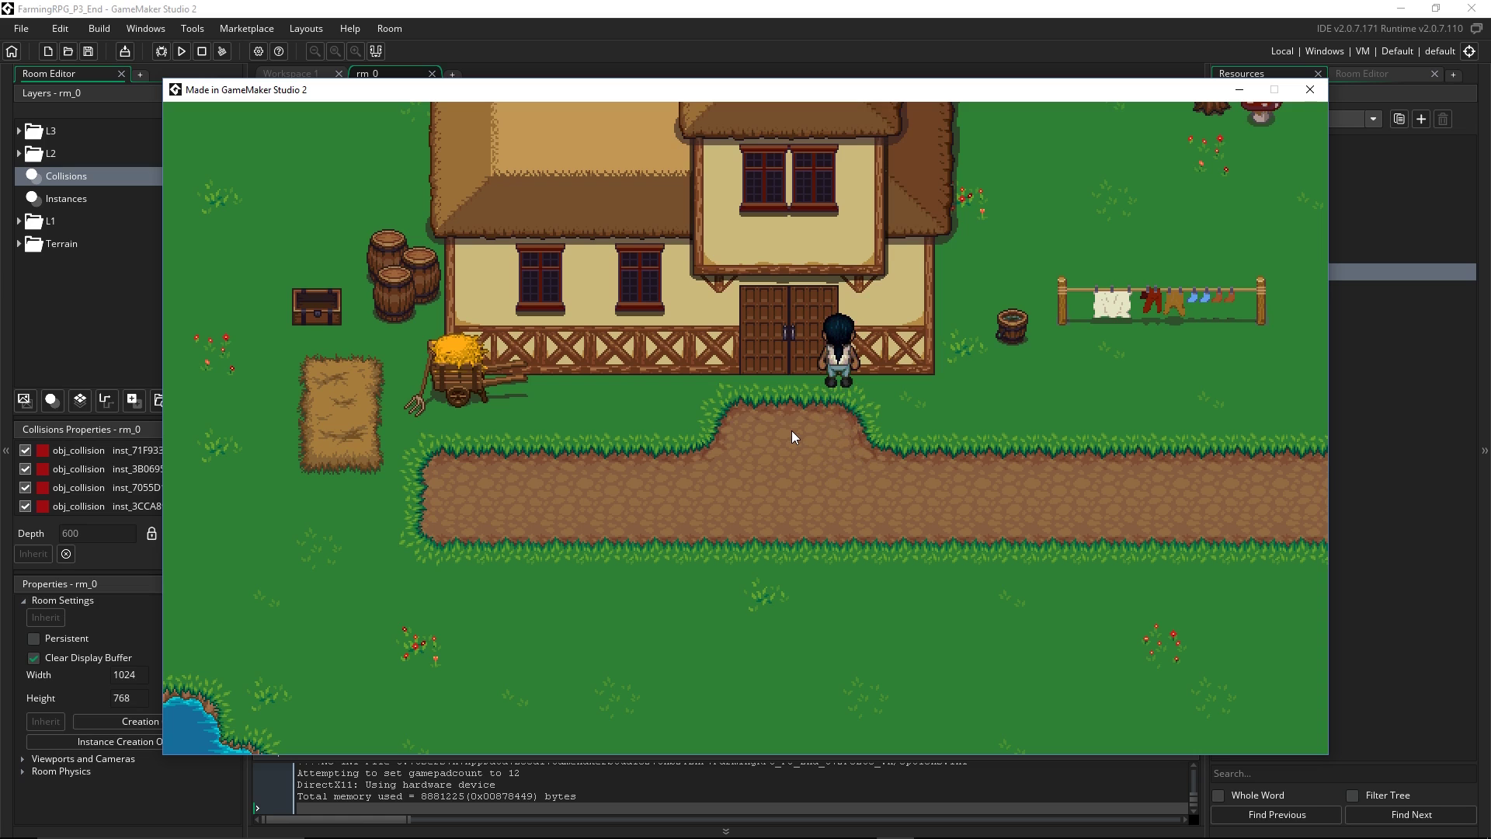
pyautogui.press('Left')
pyautogui.press('Right')
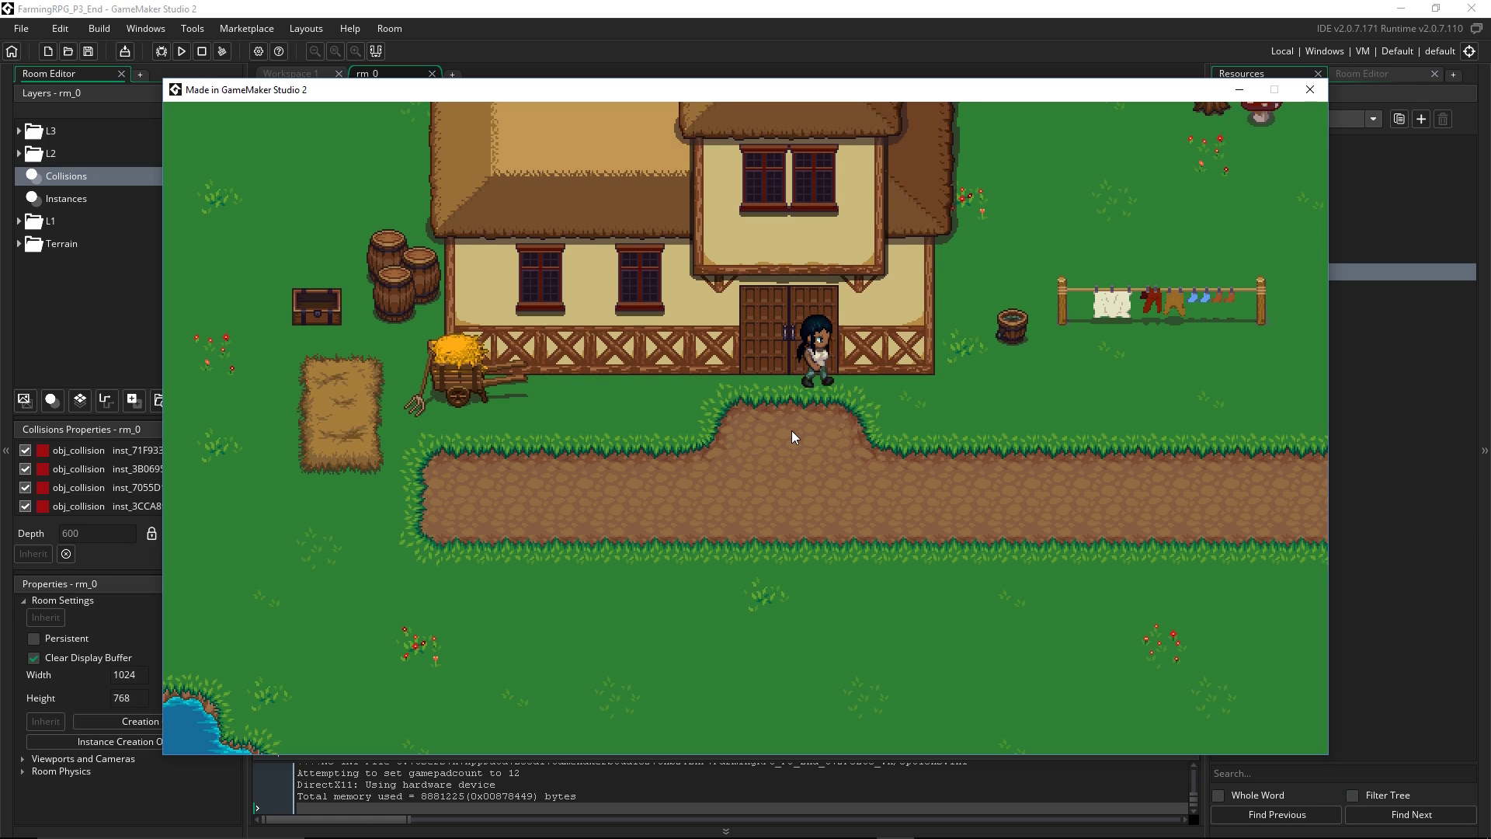
pyautogui.press('Right')
pyautogui.press('Up')
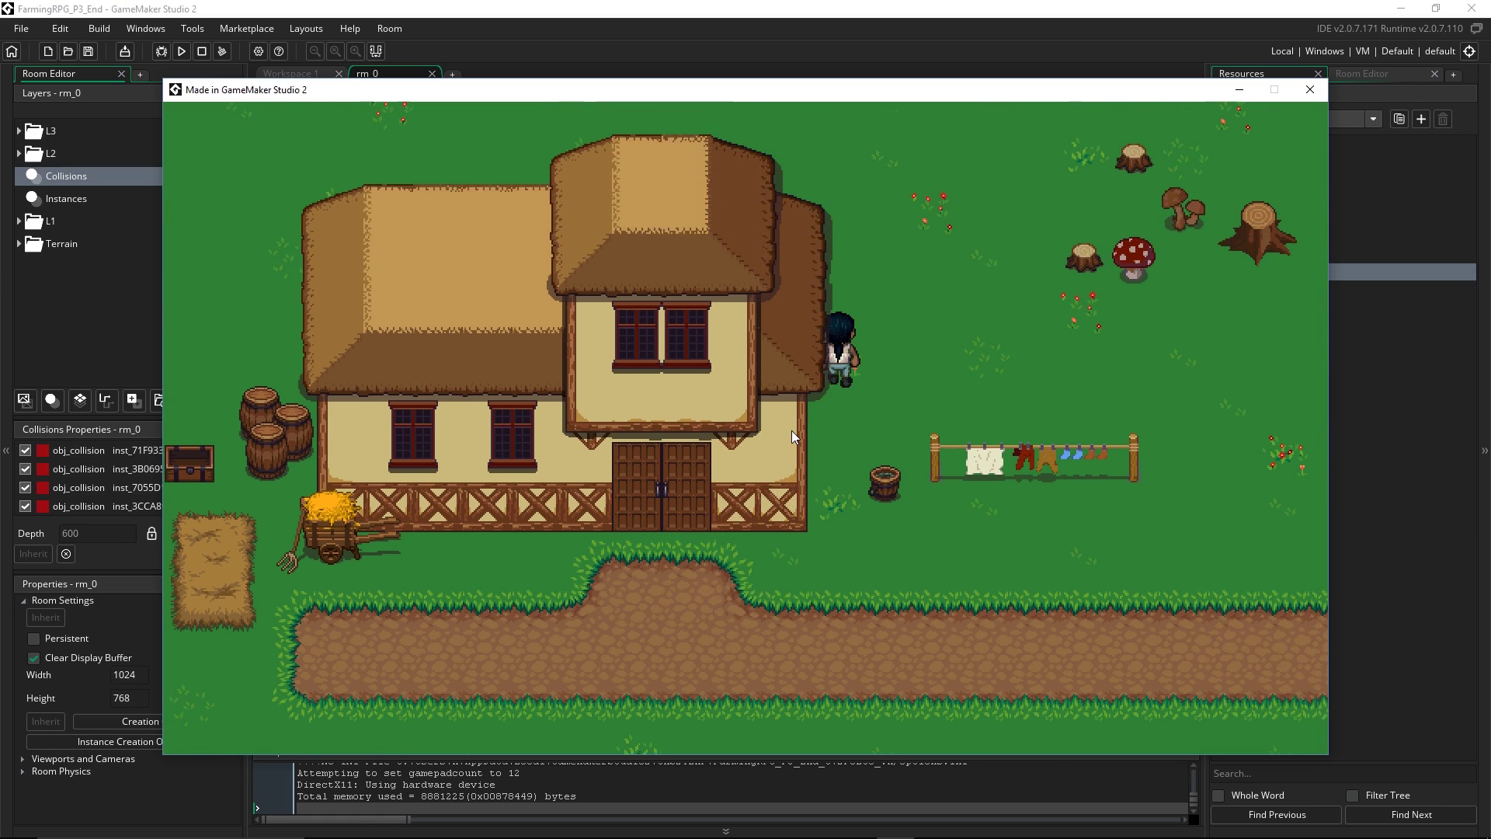
pyautogui.press('Down')
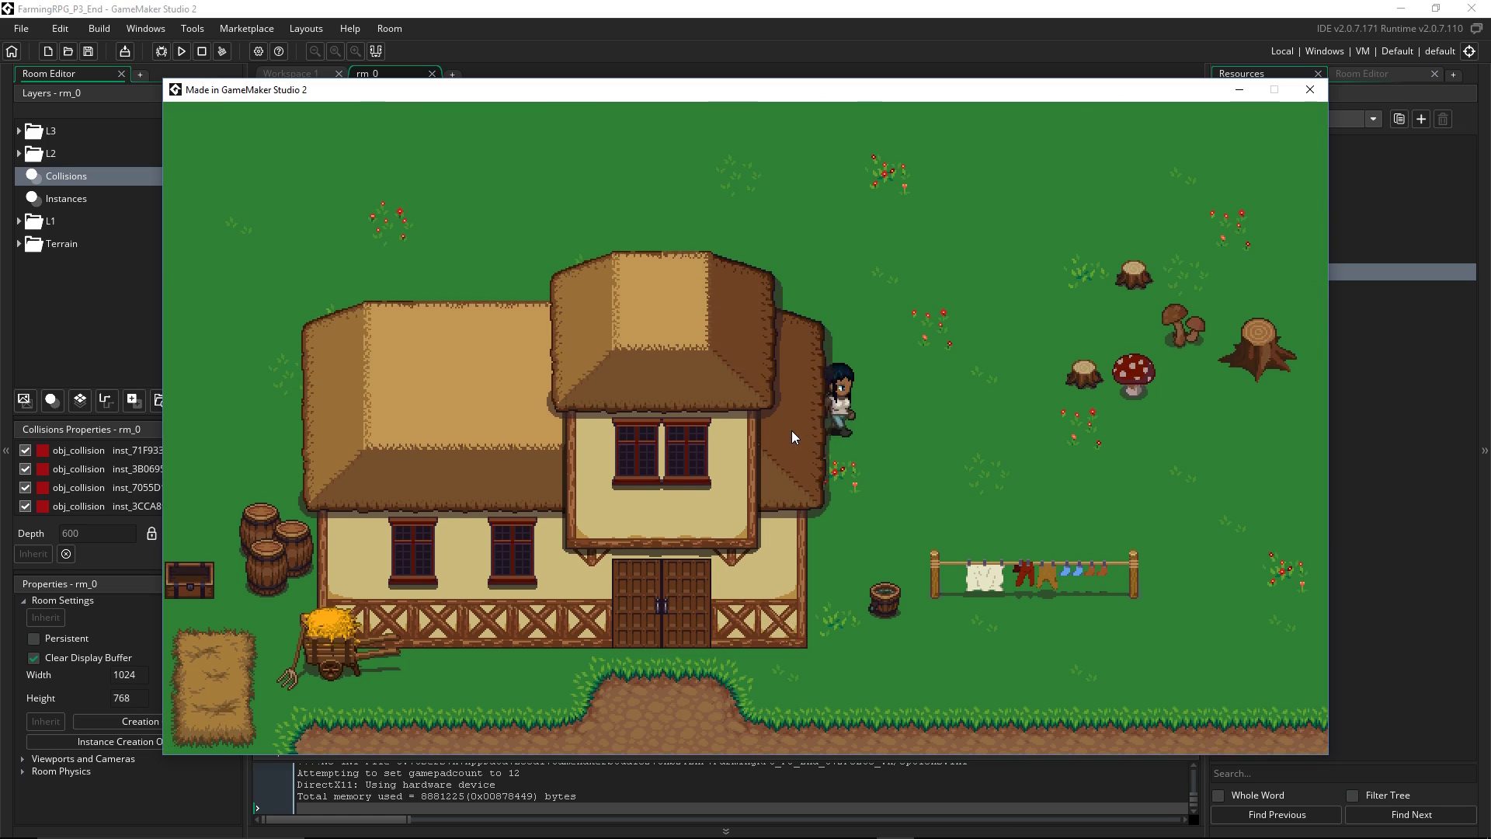
# Walk the player past the cart to the hay bale, then right along the dirt path
pyautogui.press('Down')
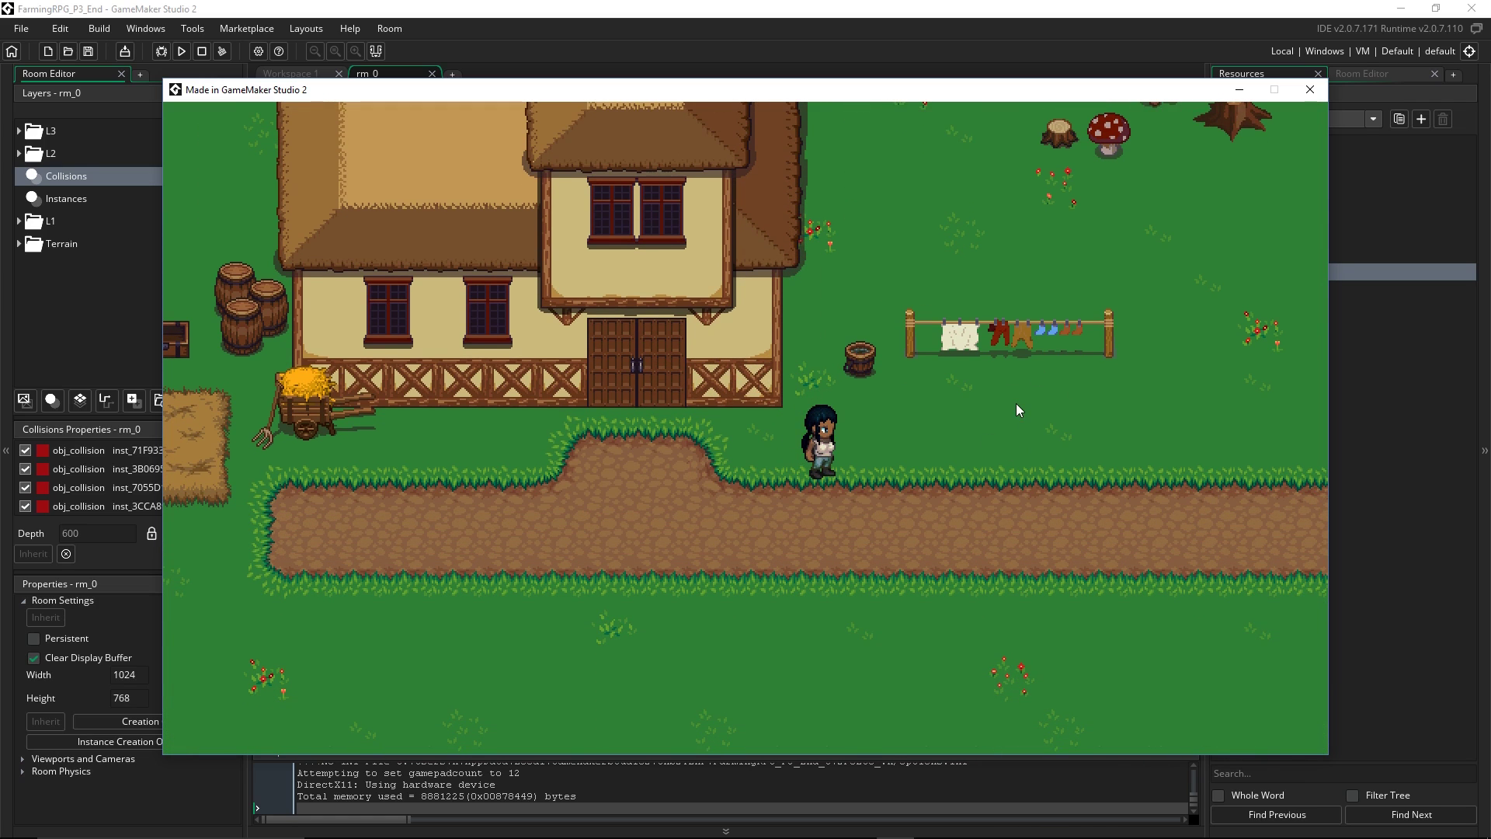
pyautogui.press('Left')
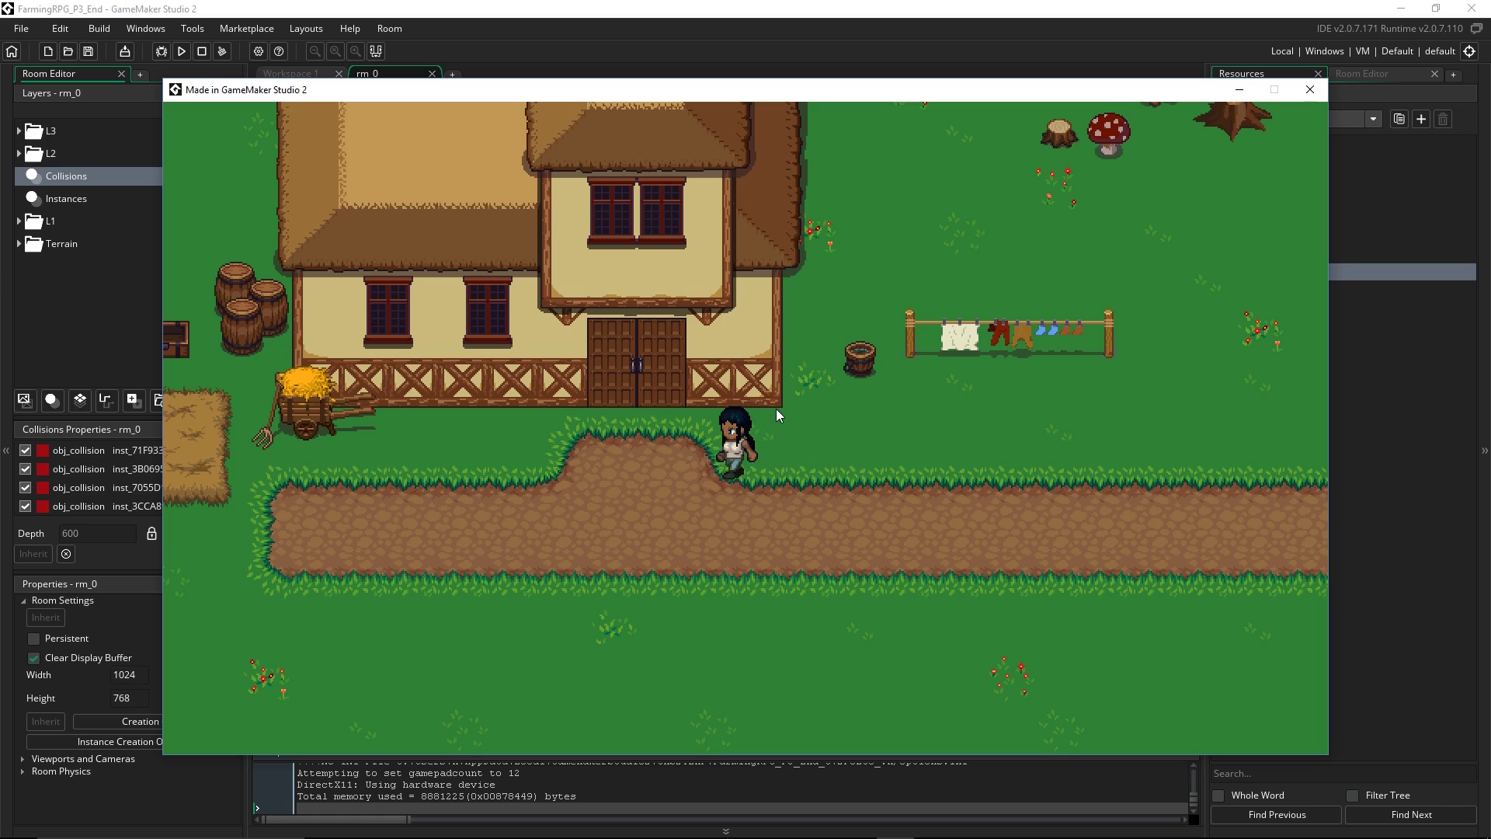
pyautogui.press('Left')
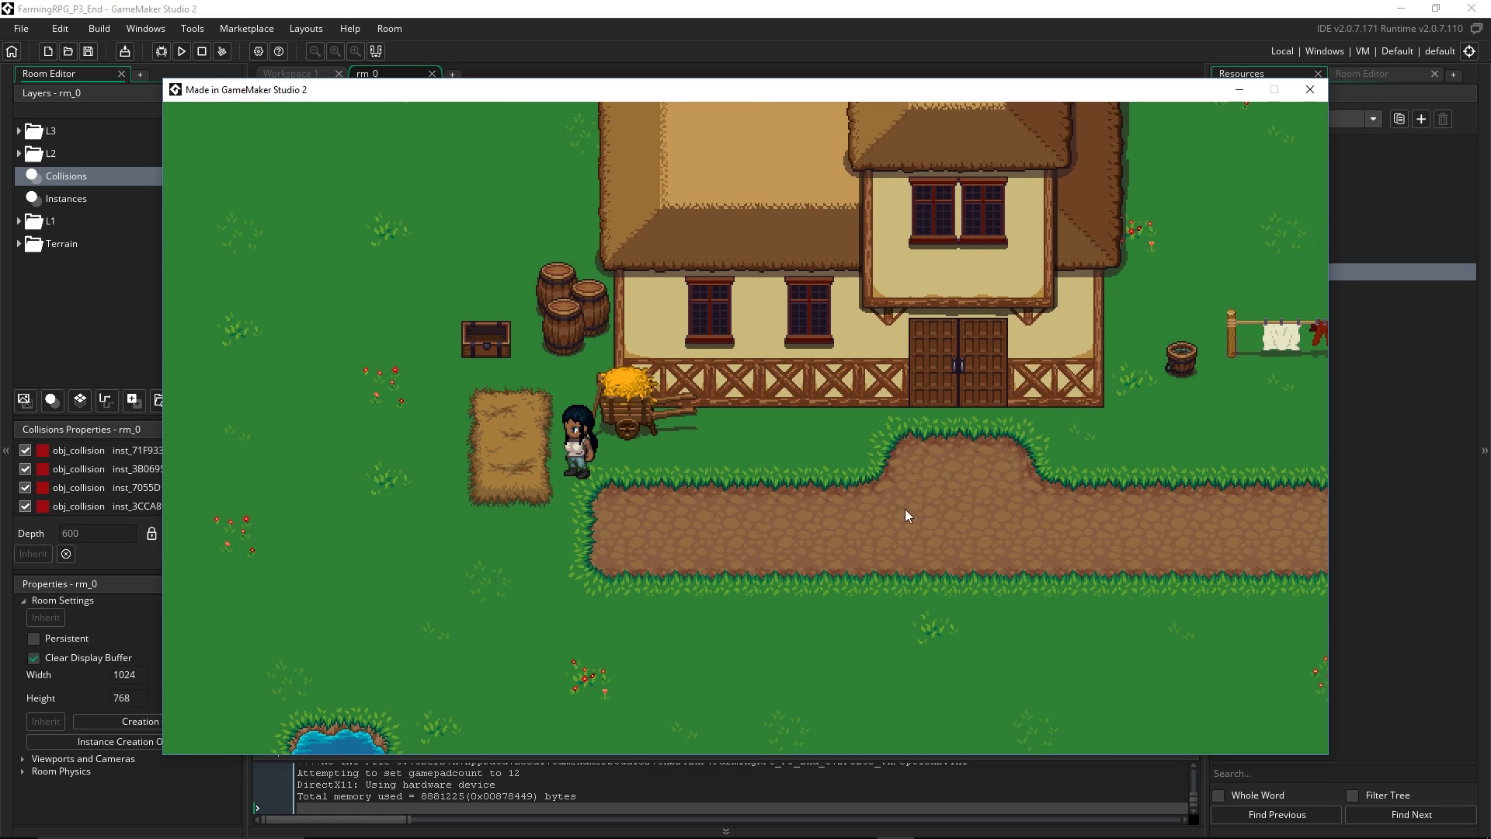
pyautogui.press('Right')
pyautogui.press('Down')
pyautogui.press('Right')
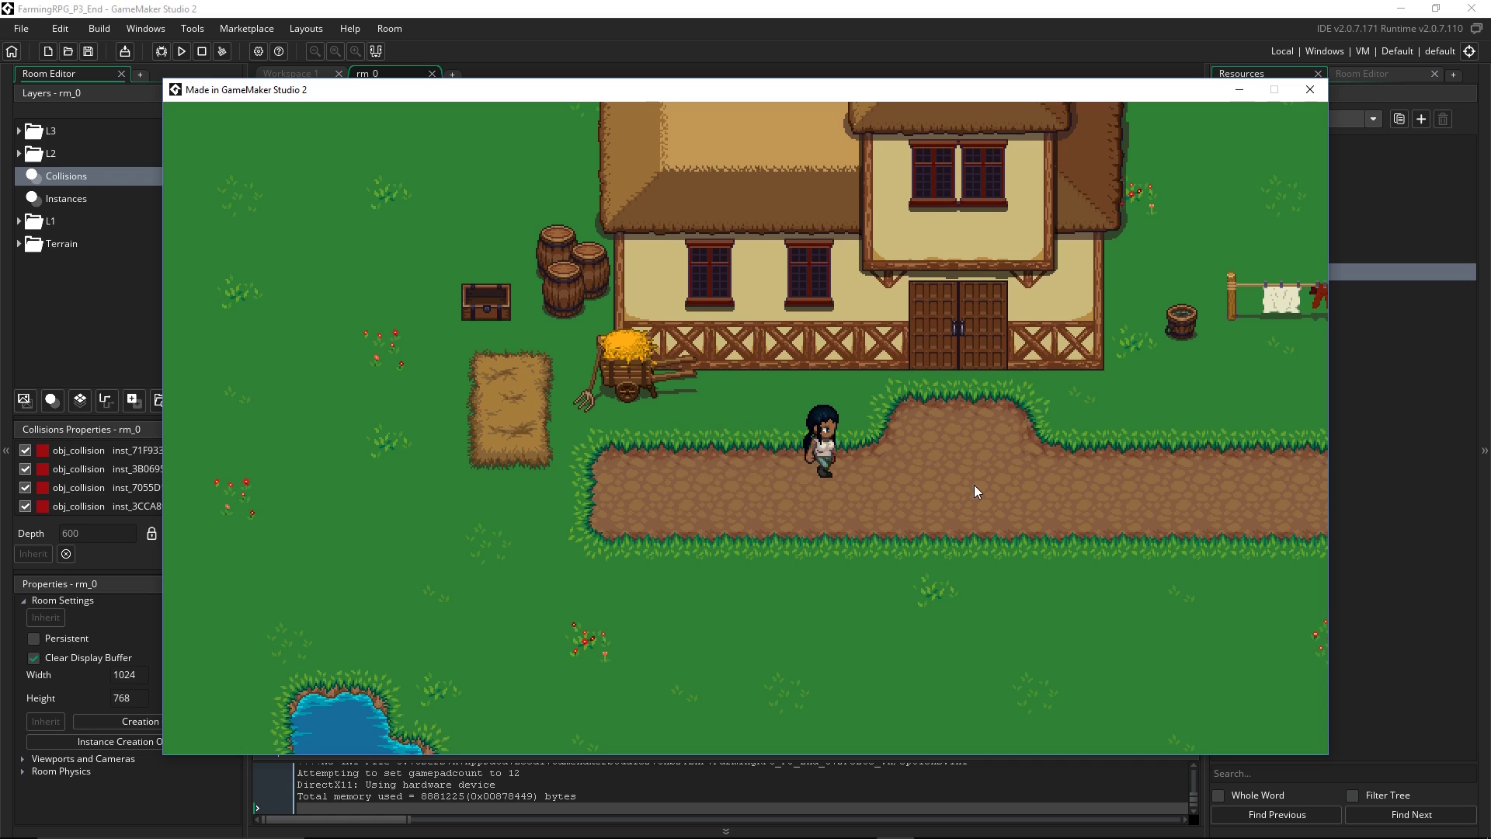
pyautogui.press('Right')
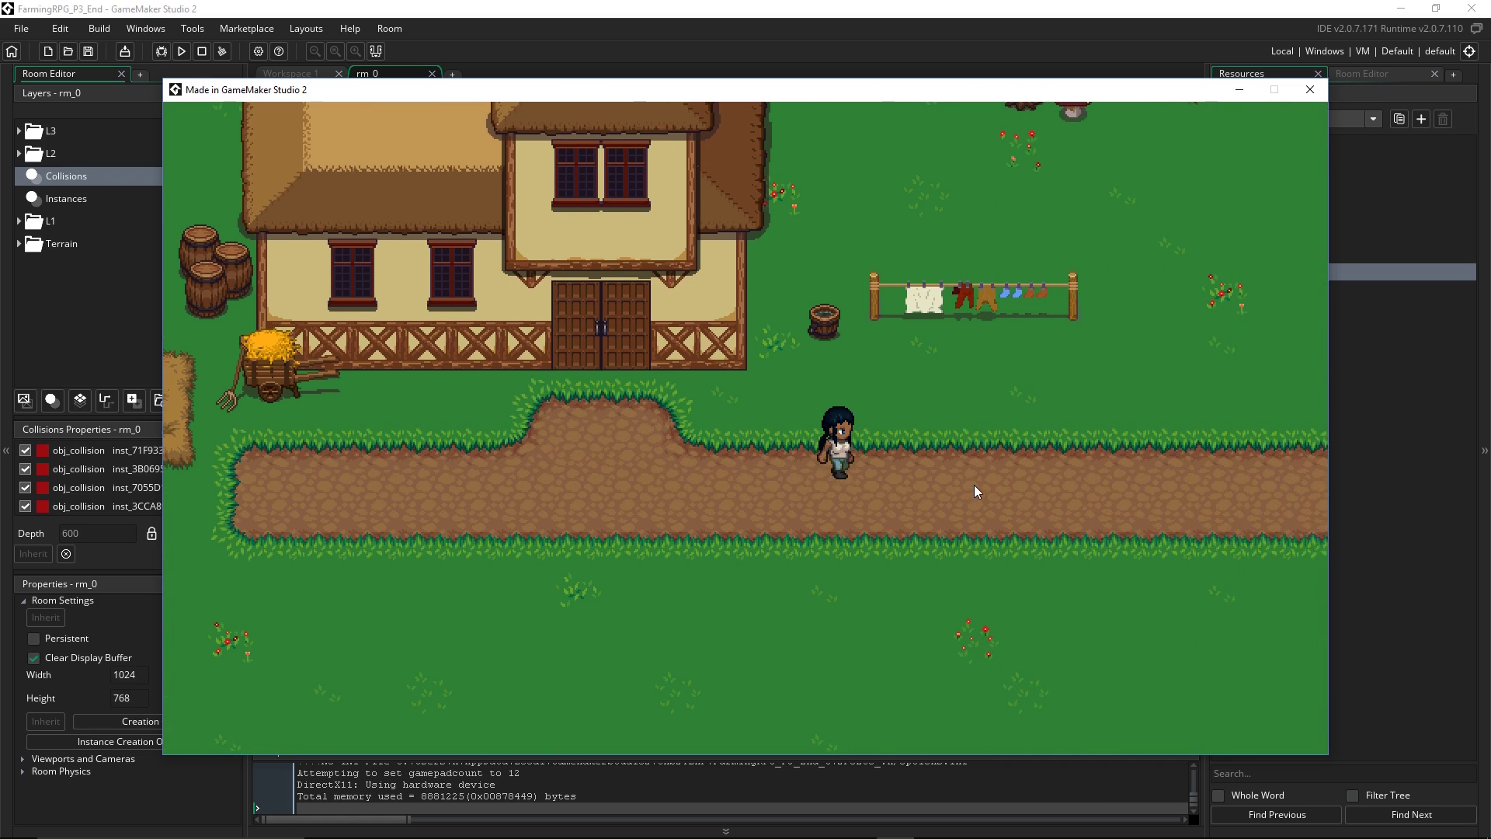
pyautogui.press('Up')
pyautogui.press('Up')
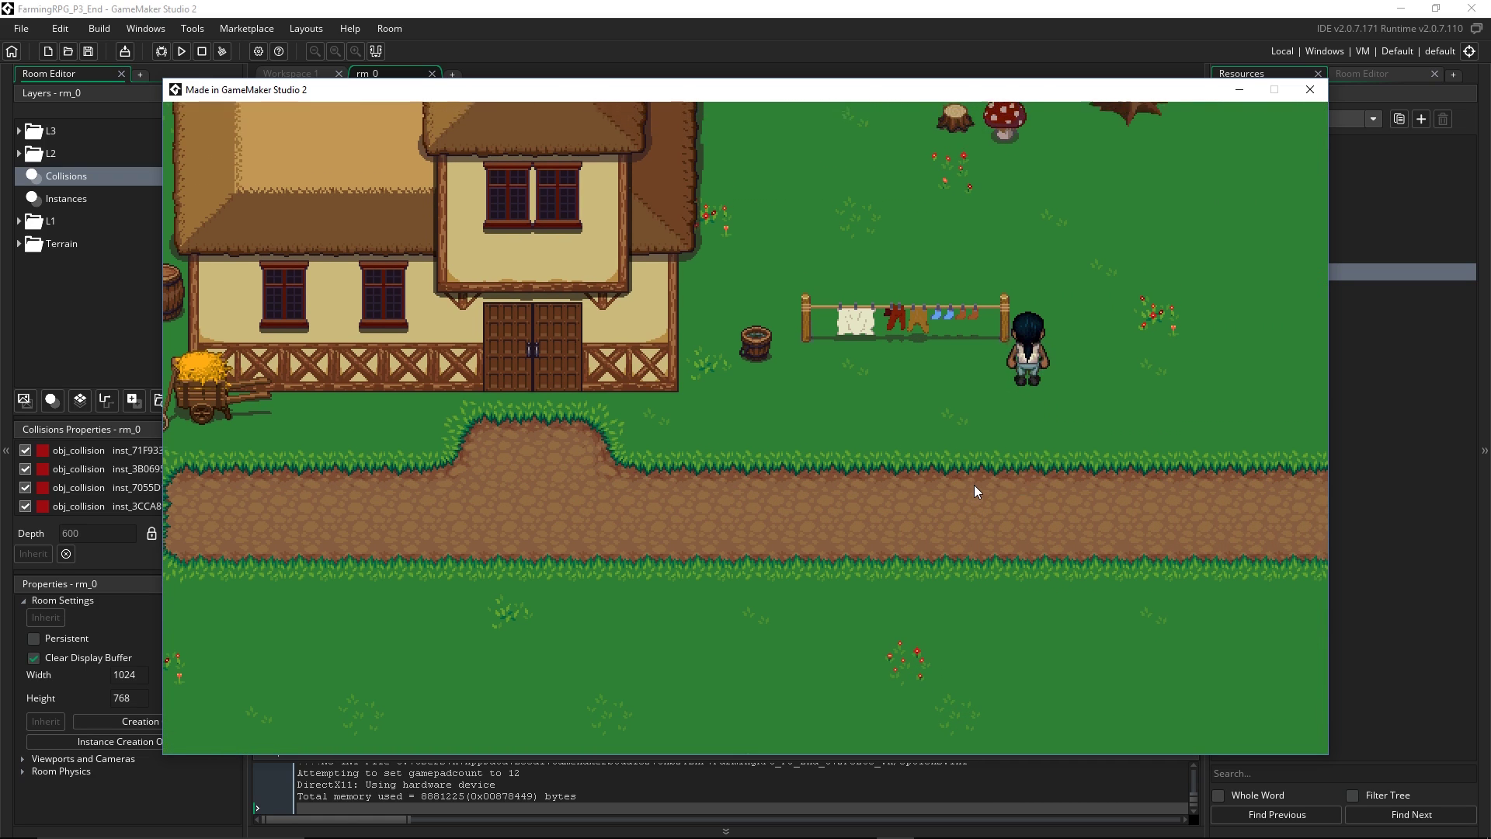